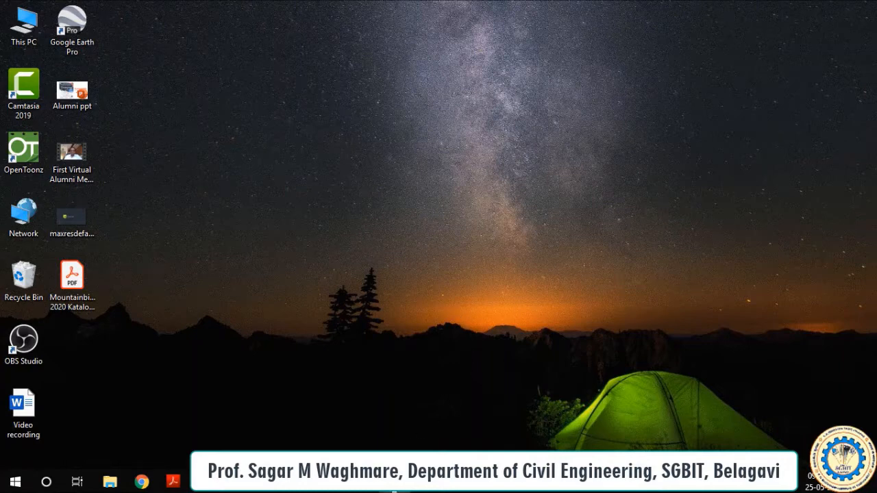
- Switch to Chrome and search Google for "qgis software"
{"action": "left_click", "coordinate": [395, 484]}
{"action": "left_click", "coordinate": [814, 422]}
{"action": "mouse_move", "coordinate": [142, 483]}
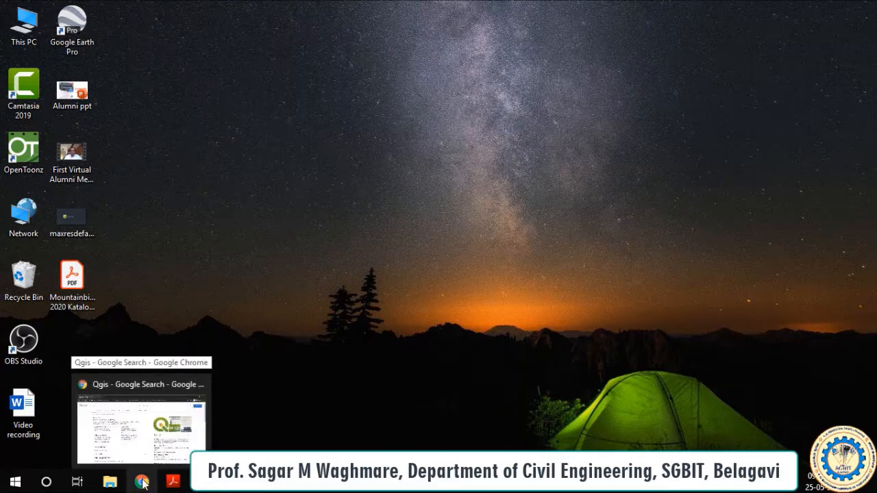
{"action": "left_click", "coordinate": [142, 482]}
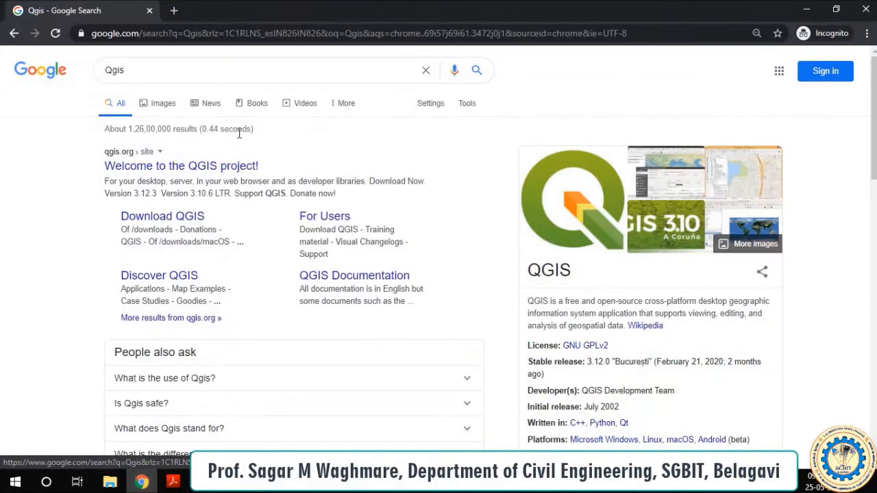
{"action": "double_click", "coordinate": [115, 71]}
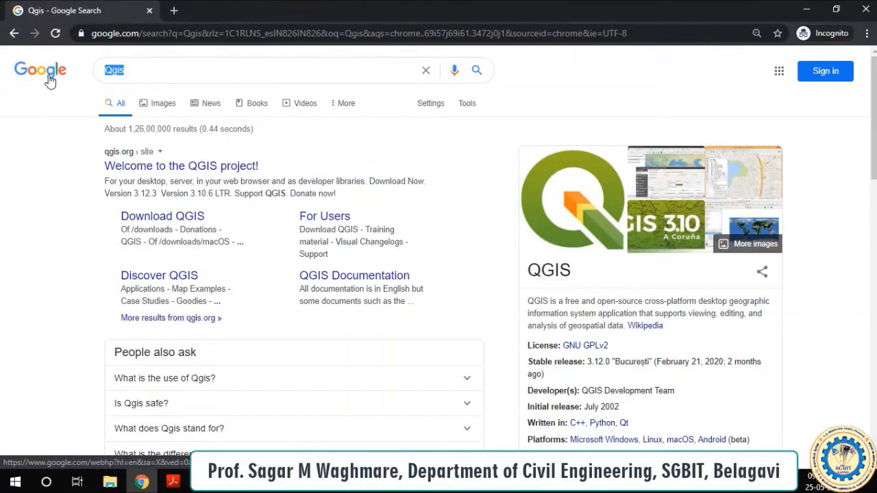
{"action": "type", "text": "QGIS"}
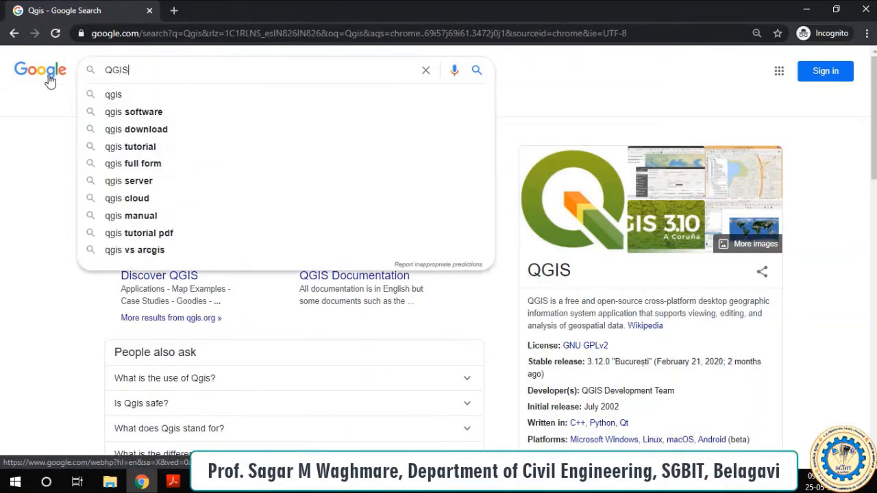
{"action": "key", "text": "Down"}
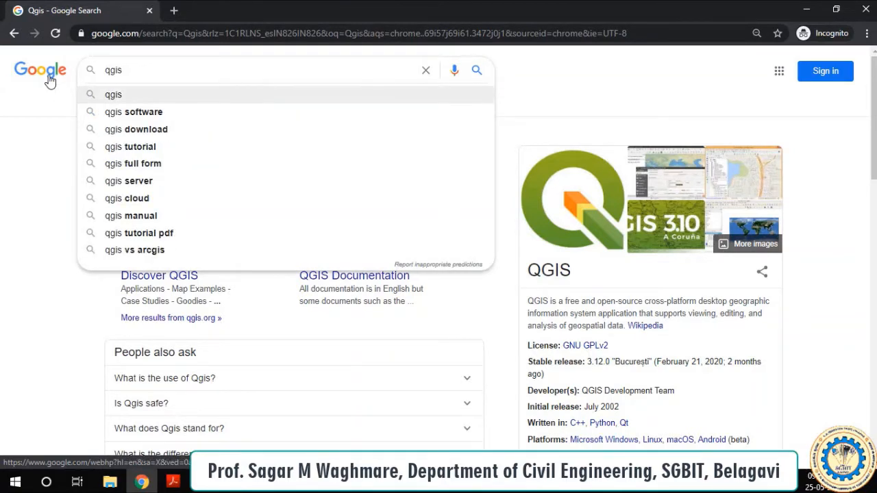
{"action": "key", "text": "Down"}
{"action": "key", "text": "Return"}
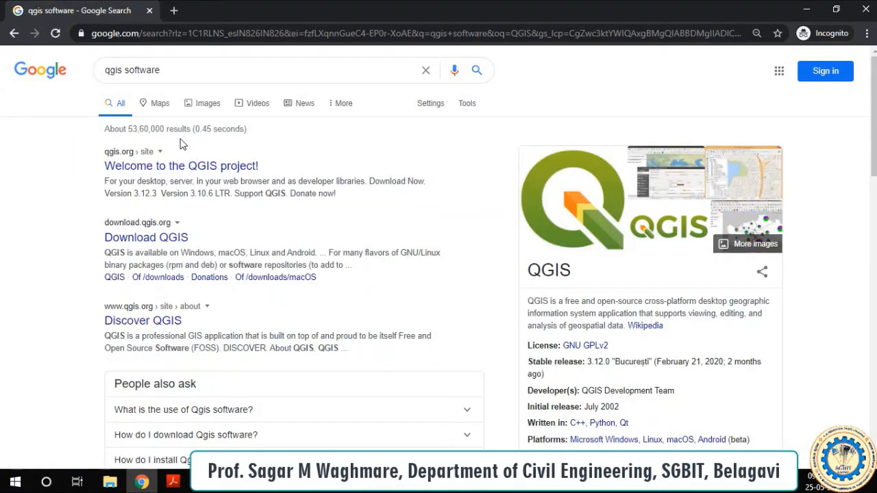
- Open the QGIS project website from the search results and go to the Windows installers on its download page
{"action": "left_click", "coordinate": [213, 167]}
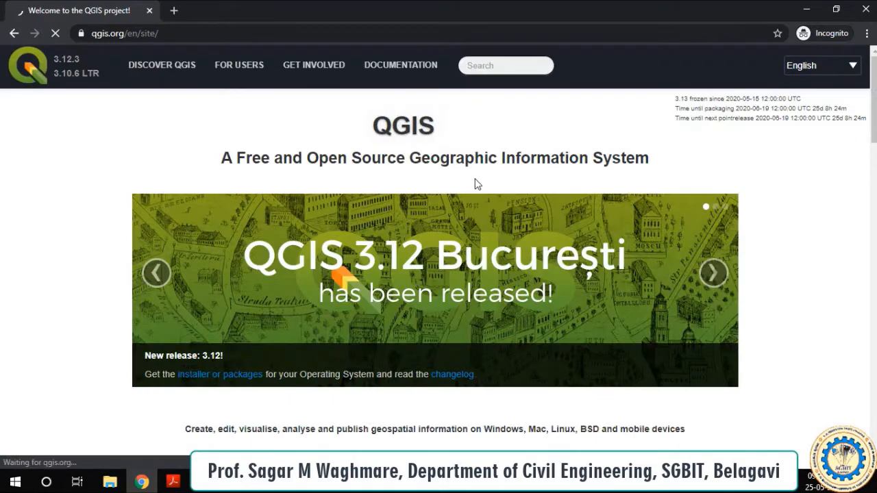
{"action": "scroll", "coordinate": [463, 193], "scroll_direction": "down", "scroll_amount": 3}
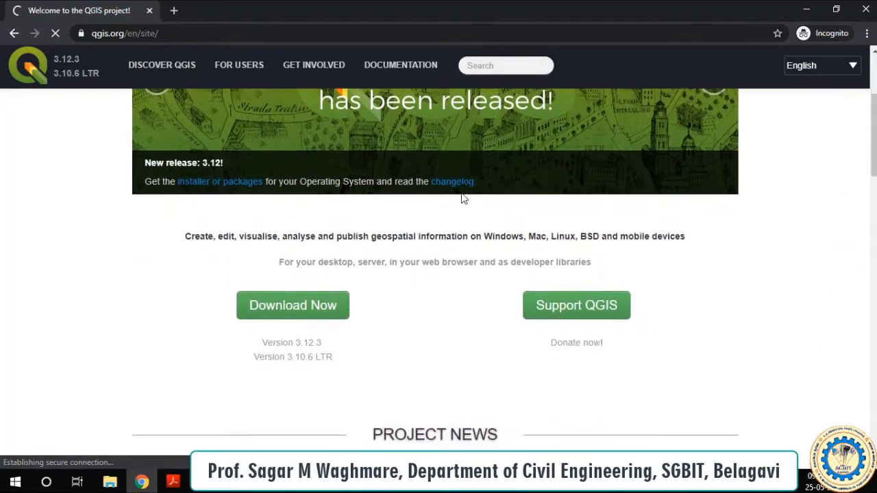
{"action": "scroll", "coordinate": [463, 197], "scroll_direction": "down", "scroll_amount": 2}
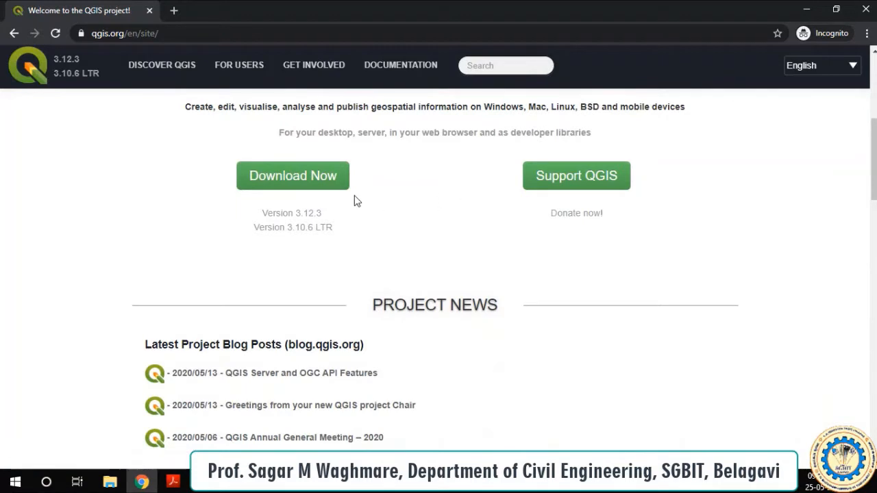
{"action": "scroll", "coordinate": [431, 161], "scroll_direction": "up", "scroll_amount": 1}
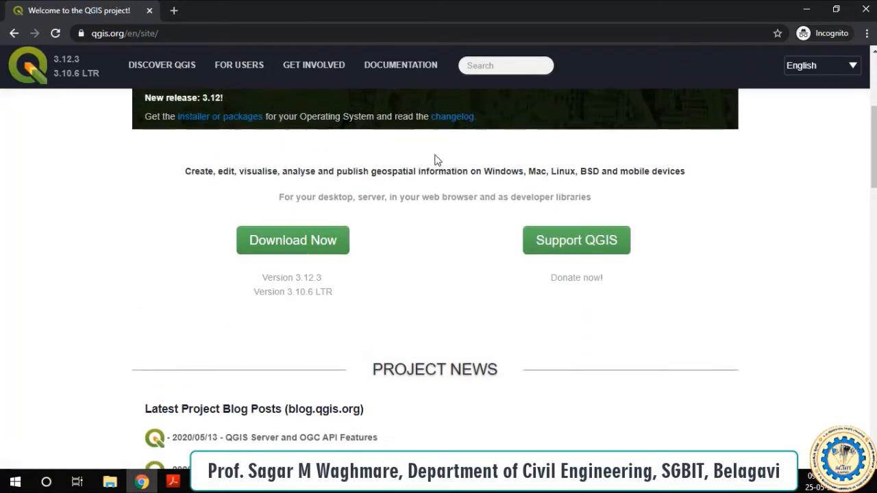
{"action": "left_click", "coordinate": [302, 246]}
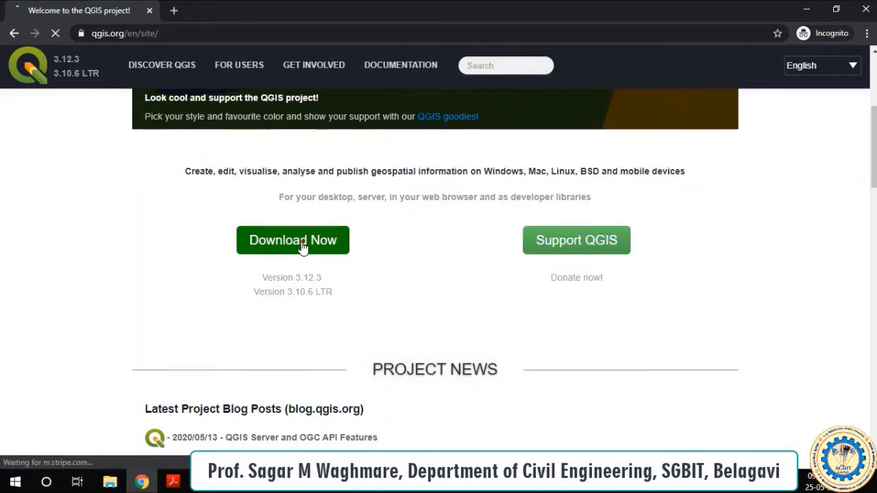
{"action": "scroll", "coordinate": [422, 218], "scroll_direction": "down", "scroll_amount": 3}
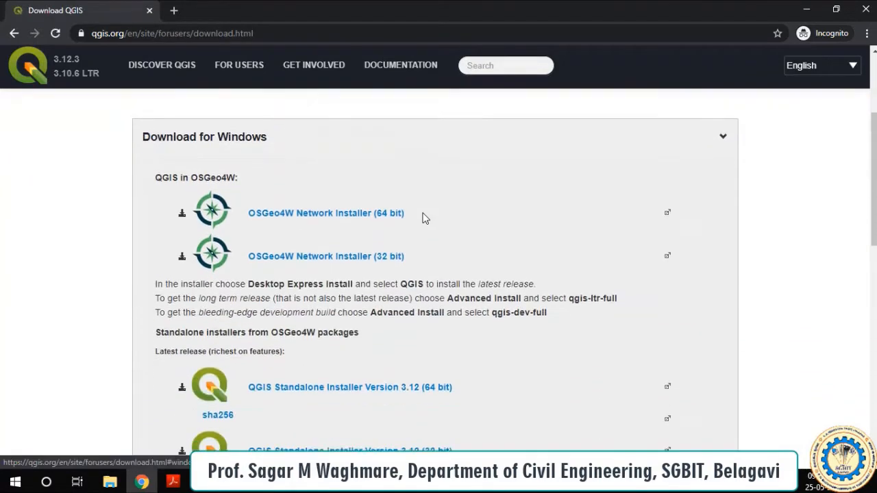
{"action": "scroll", "coordinate": [436, 217], "scroll_direction": "down", "scroll_amount": 1}
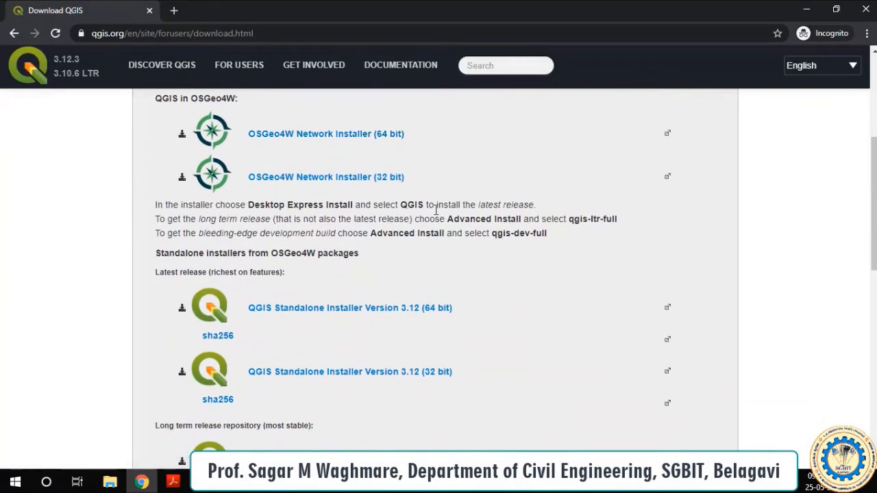
{"action": "scroll", "coordinate": [436, 212], "scroll_direction": "down", "scroll_amount": 1}
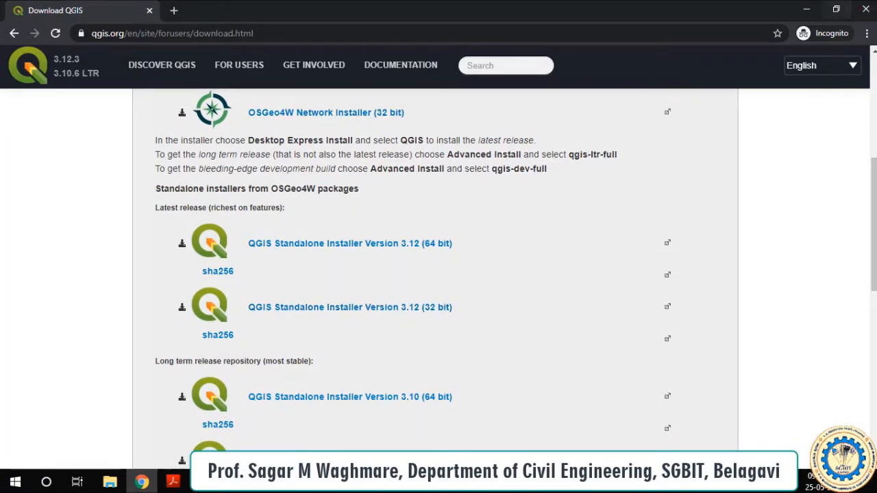
- Check the computer's system type in the properties of This PC and return to the full-size QGIS download page
{"action": "left_click", "coordinate": [835, 10]}
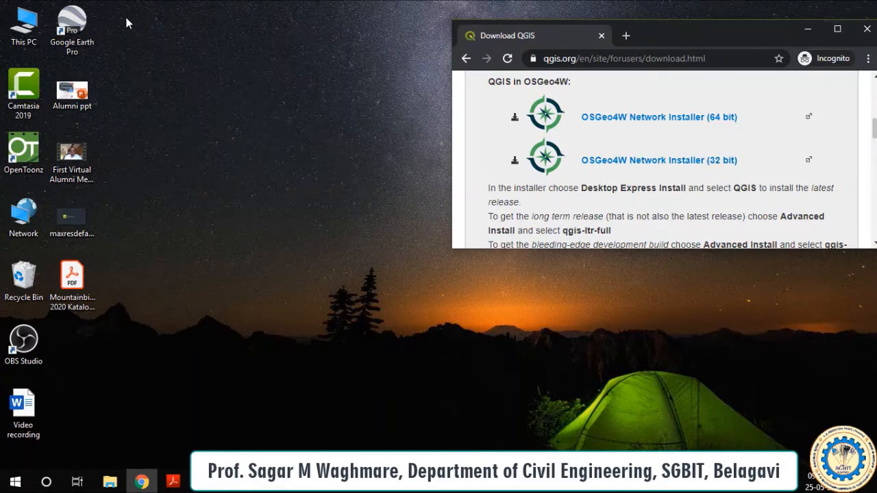
{"action": "right_click", "coordinate": [29, 21]}
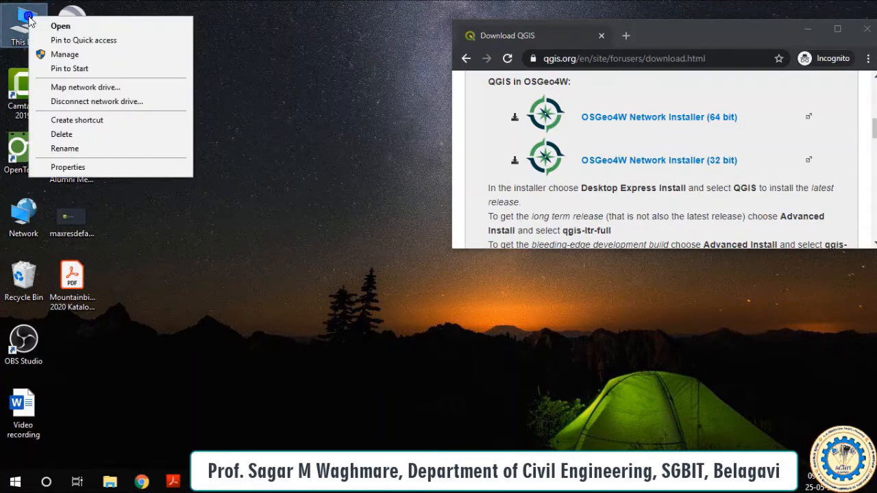
{"action": "left_click", "coordinate": [61, 167]}
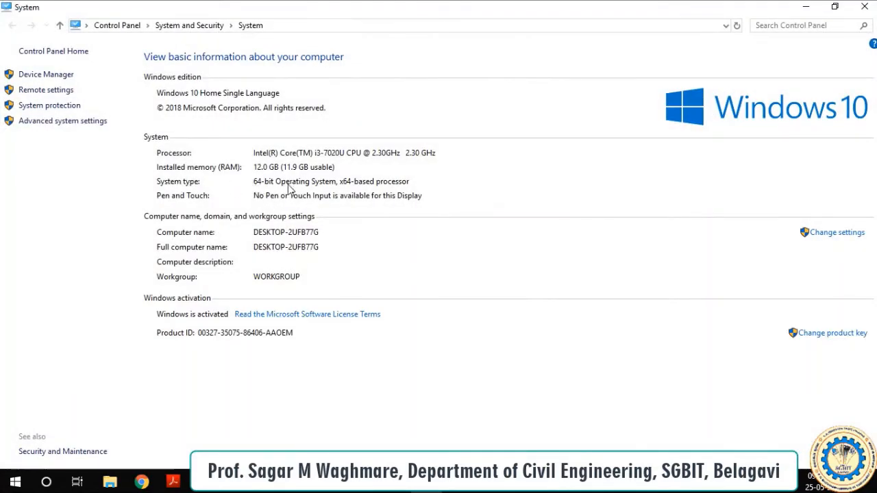
{"action": "left_click", "coordinate": [864, 7]}
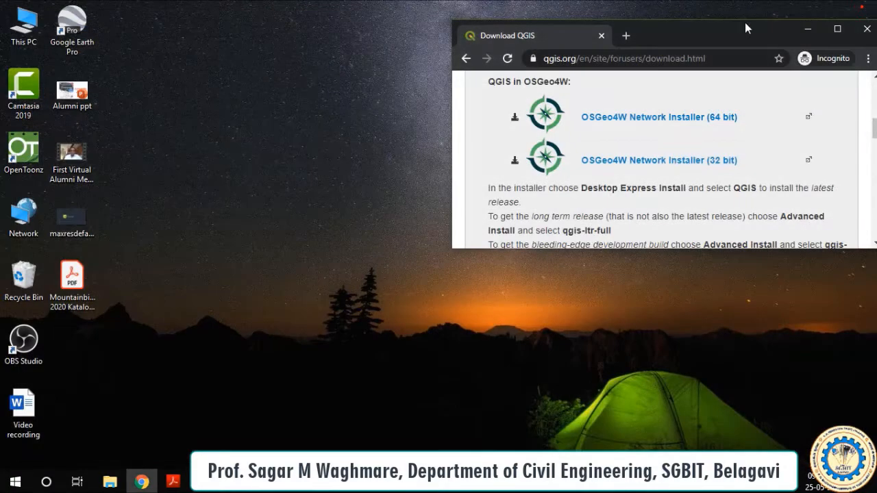
{"action": "left_click", "coordinate": [837, 28]}
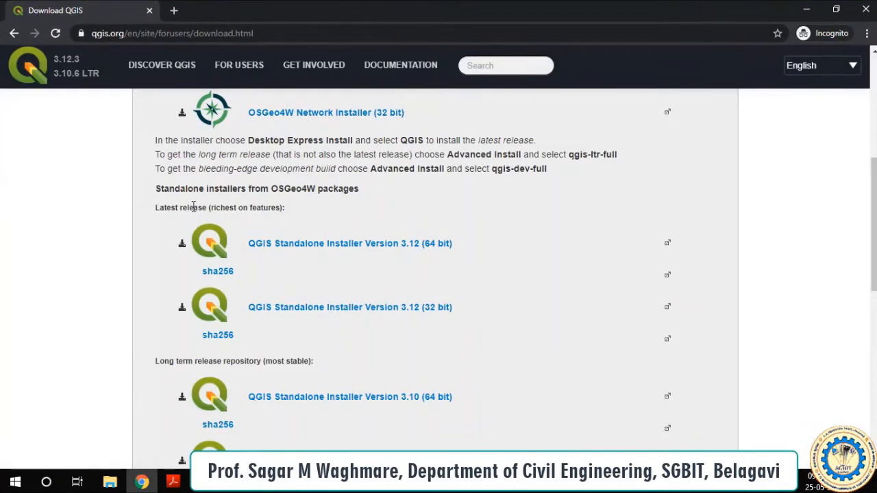
- Download the QGIS Standalone Installer Version 3.12 (64 bit) into the Downloads folder
{"action": "scroll", "coordinate": [180, 337], "scroll_direction": "down", "scroll_amount": 1}
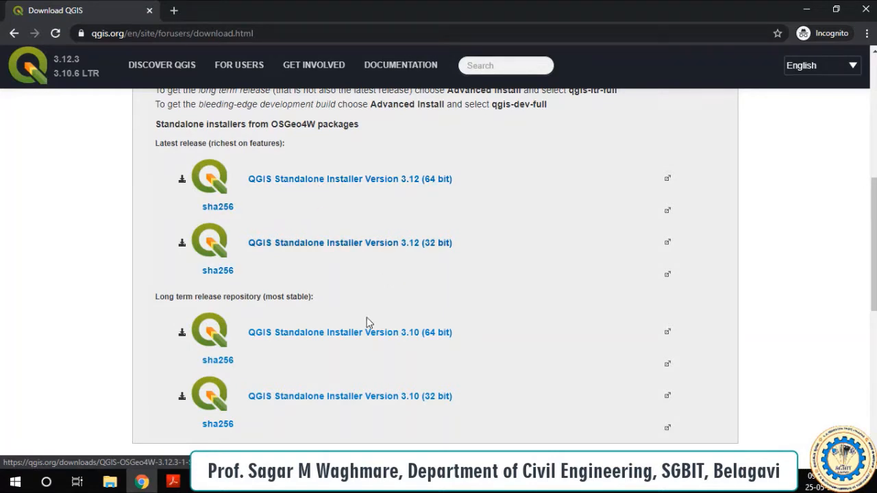
{"action": "left_click", "coordinate": [409, 184]}
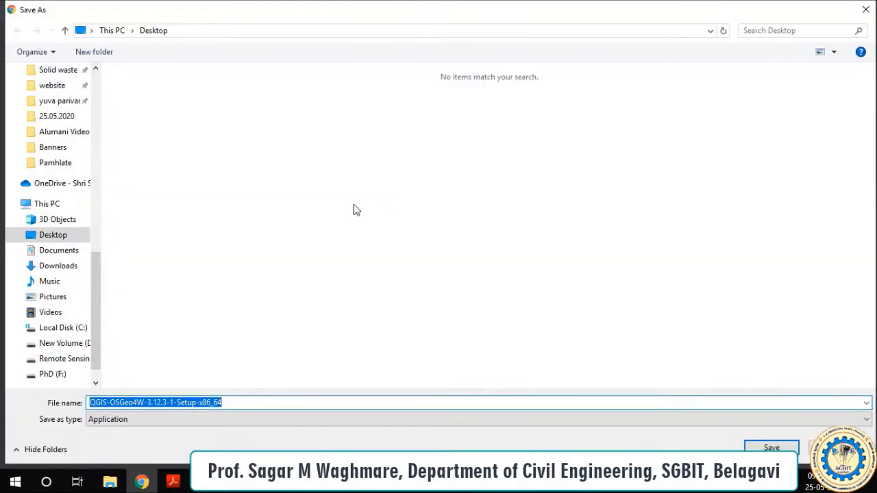
{"action": "left_click", "coordinate": [59, 269]}
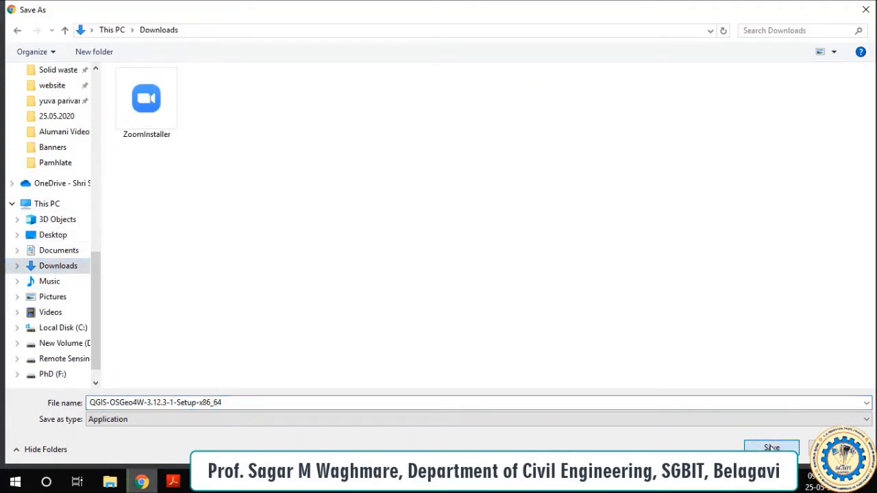
{"action": "left_click", "coordinate": [771, 447]}
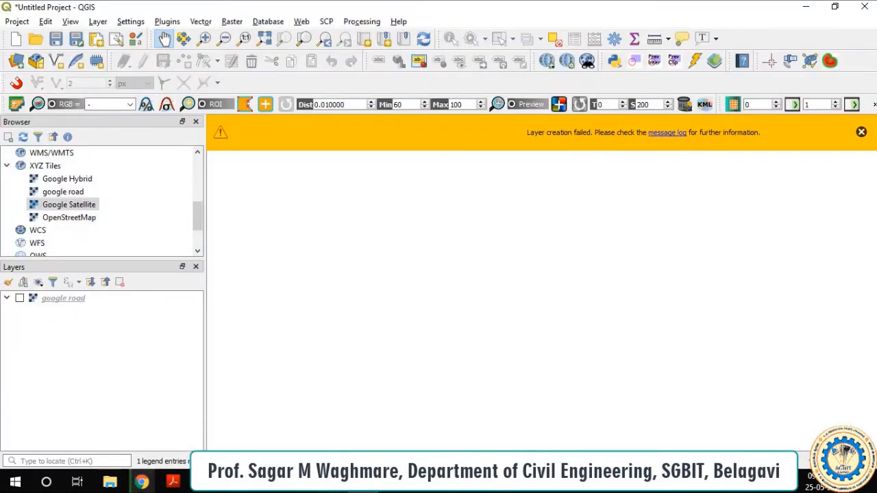
- In QGIS, delete the XYZ Tiles connections Google Hybrid, google road, Google Satellite and OpenStreetMap, and dismiss the layer creation warning
{"action": "right_click", "coordinate": [79, 181]}
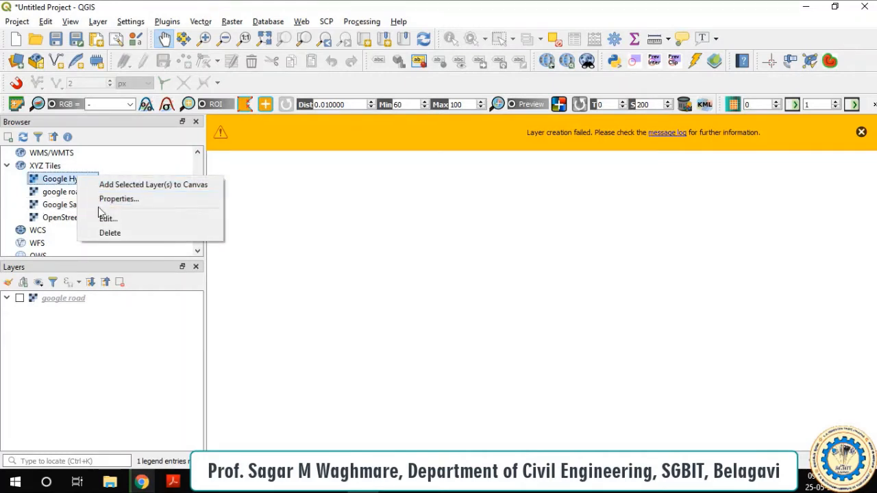
{"action": "left_click", "coordinate": [108, 233]}
{"action": "right_click", "coordinate": [66, 180]}
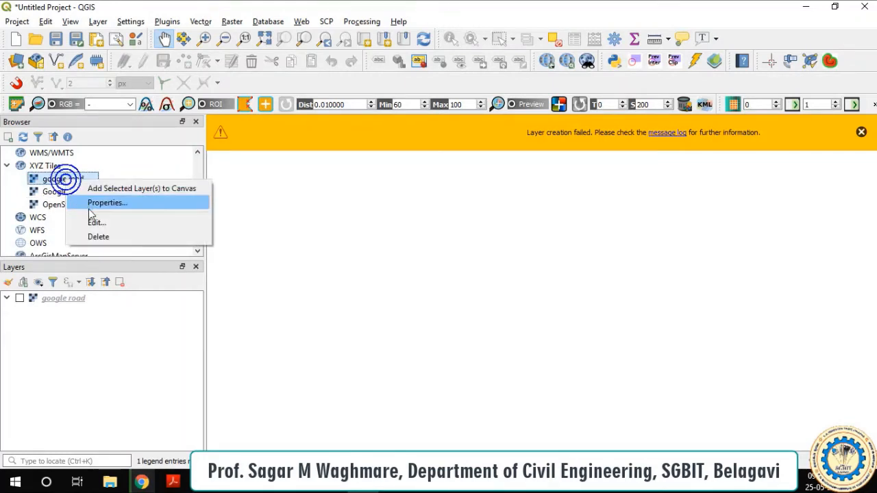
{"action": "left_click", "coordinate": [97, 236]}
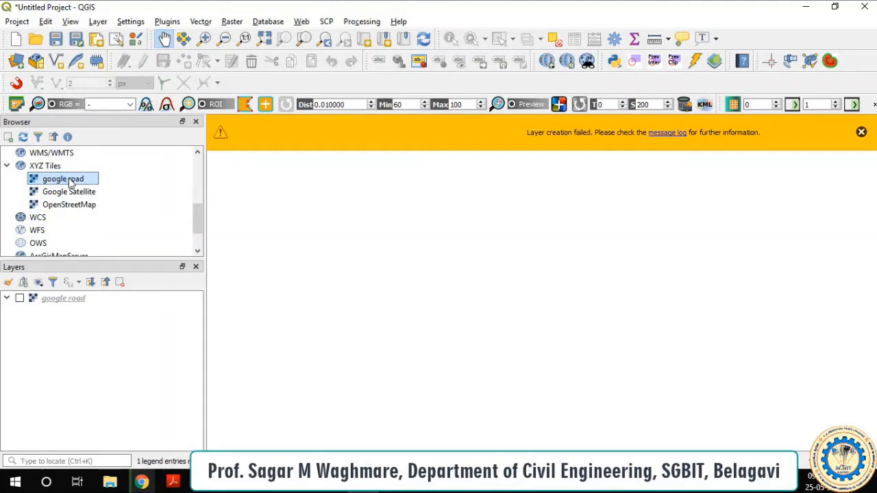
{"action": "left_click", "coordinate": [862, 133]}
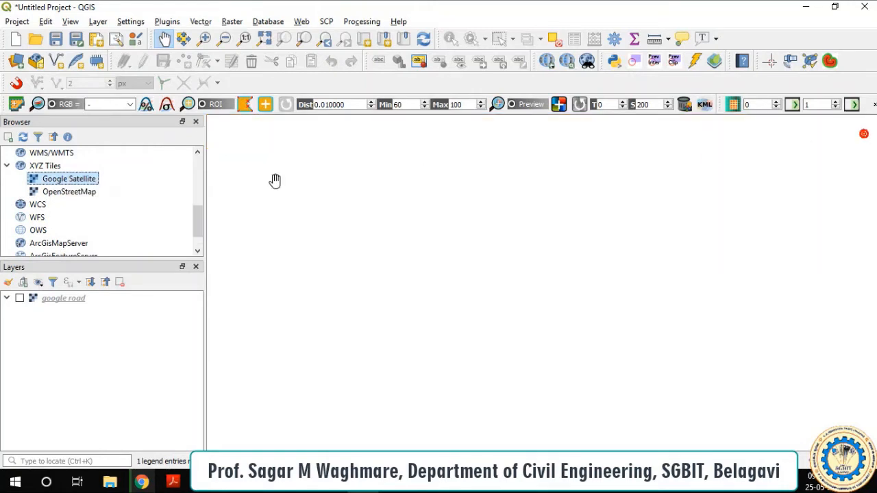
{"action": "right_click", "coordinate": [73, 179]}
{"action": "left_click", "coordinate": [99, 237]}
{"action": "right_click", "coordinate": [65, 180]}
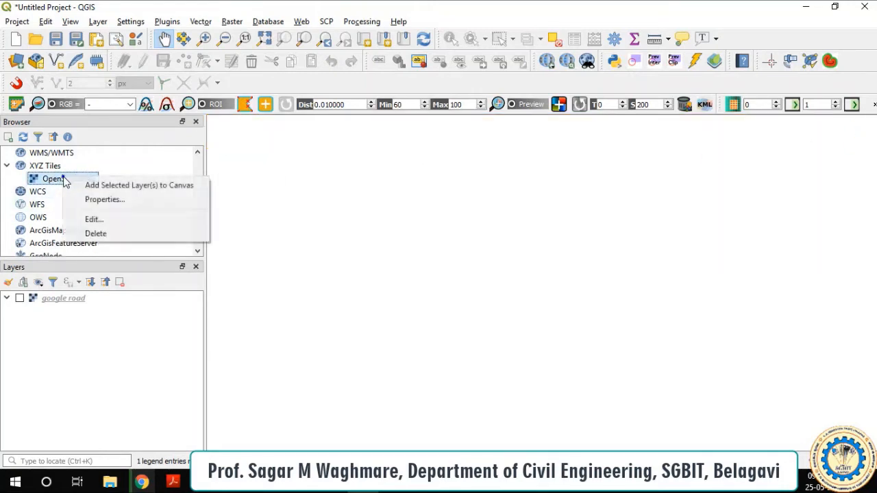
{"action": "left_click", "coordinate": [91, 232]}
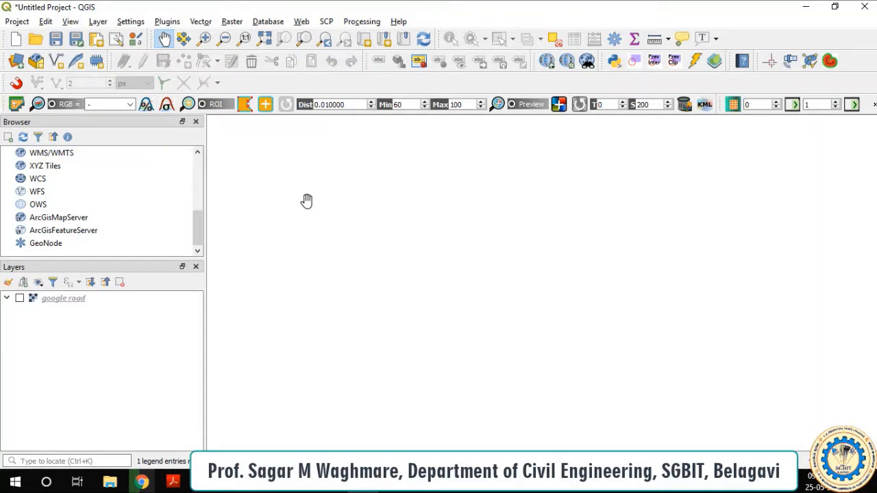
- Remove the google road layer from the project
{"action": "right_click", "coordinate": [59, 298]}
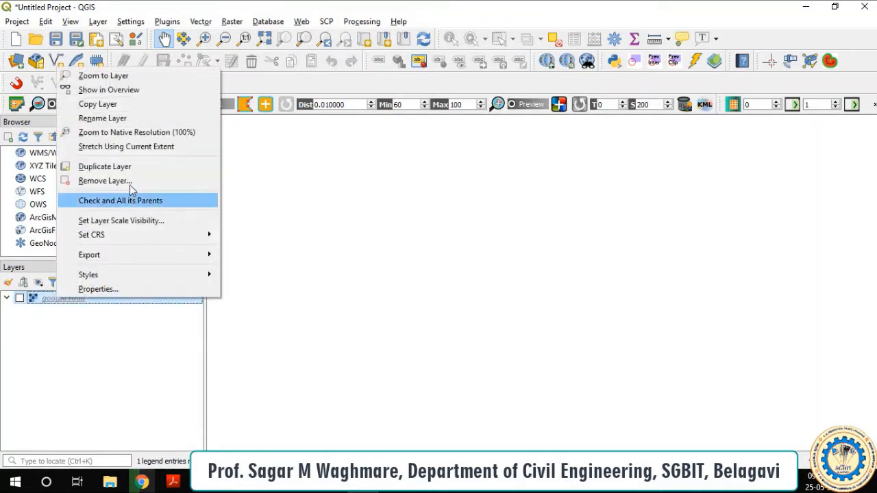
{"action": "left_click", "coordinate": [112, 179]}
{"action": "left_click", "coordinate": [427, 261]}
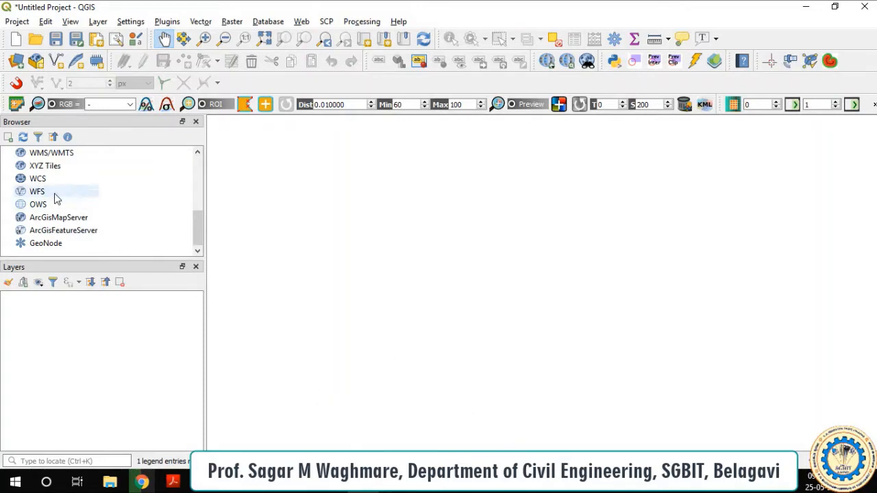
{"action": "scroll", "coordinate": [96, 258], "scroll_direction": "up", "scroll_amount": 1}
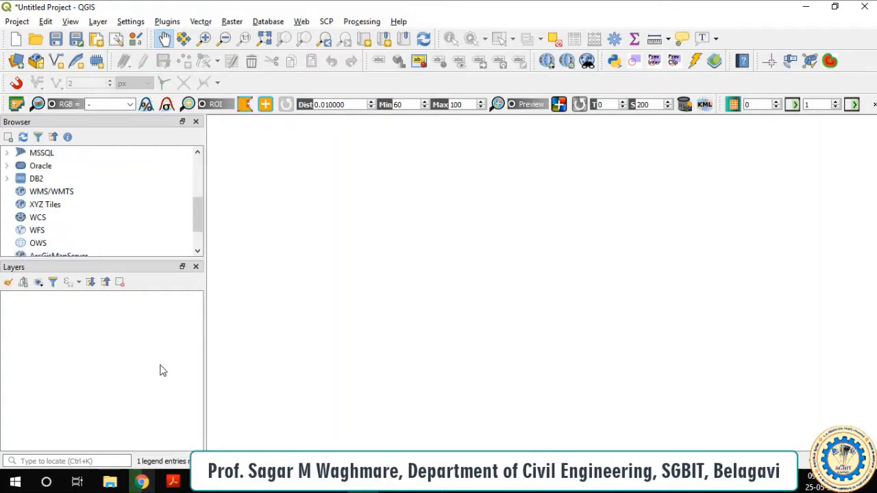
- Switch to Chrome and search the web for "google links for qgis" in a new tab
{"action": "mouse_move", "coordinate": [140, 484]}
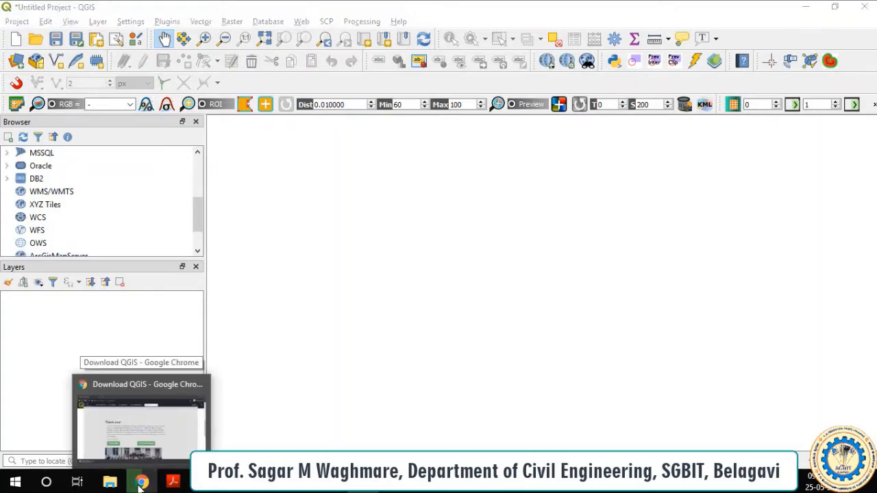
{"action": "left_click", "coordinate": [140, 421]}
{"action": "left_click", "coordinate": [174, 11]}
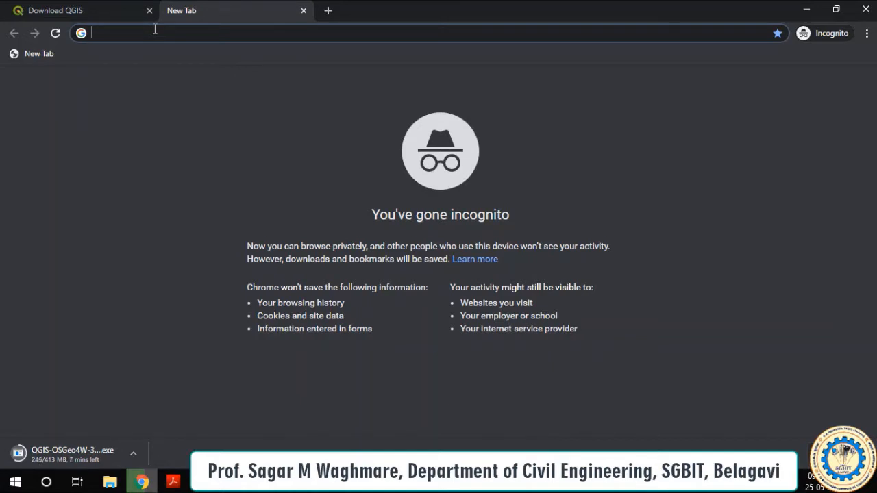
{"action": "type", "text": "googl"}
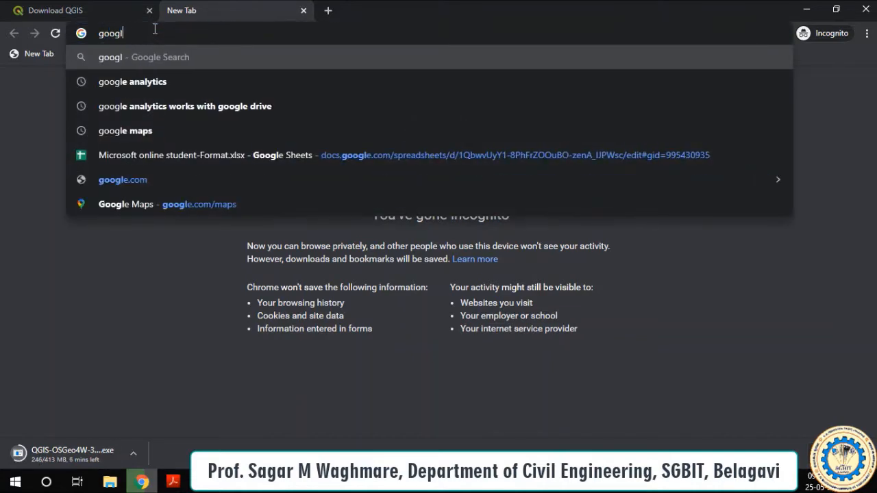
{"action": "type", "text": "e links for "}
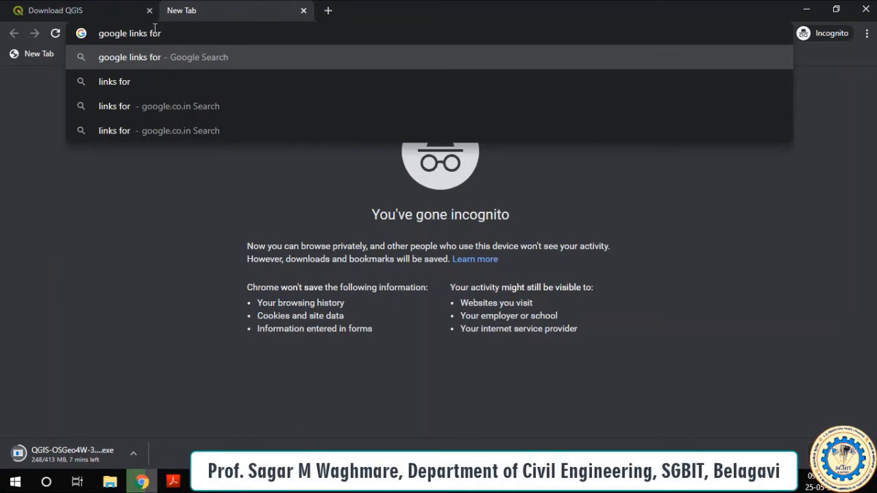
{"action": "type", "text": "qgis"}
{"action": "key", "text": "Return"}
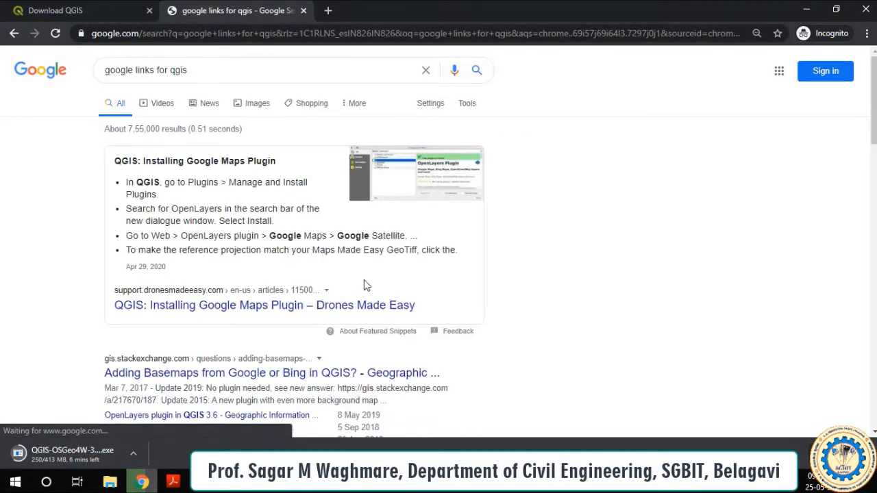
- Open the hatarilabs.com search result on adding a Google Map/Terrain/Satellite Layer in QGIS 3
{"action": "scroll", "coordinate": [366, 285], "scroll_direction": "down", "scroll_amount": 3}
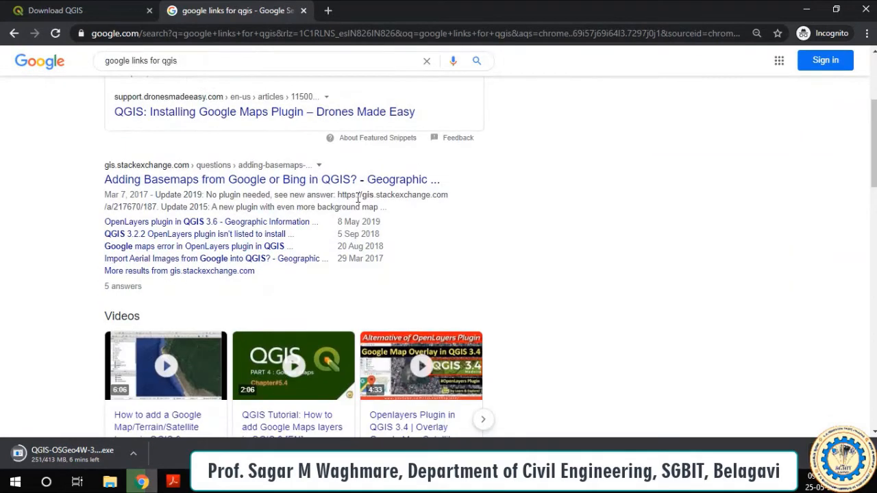
{"action": "scroll", "coordinate": [264, 174], "scroll_direction": "down", "scroll_amount": 3}
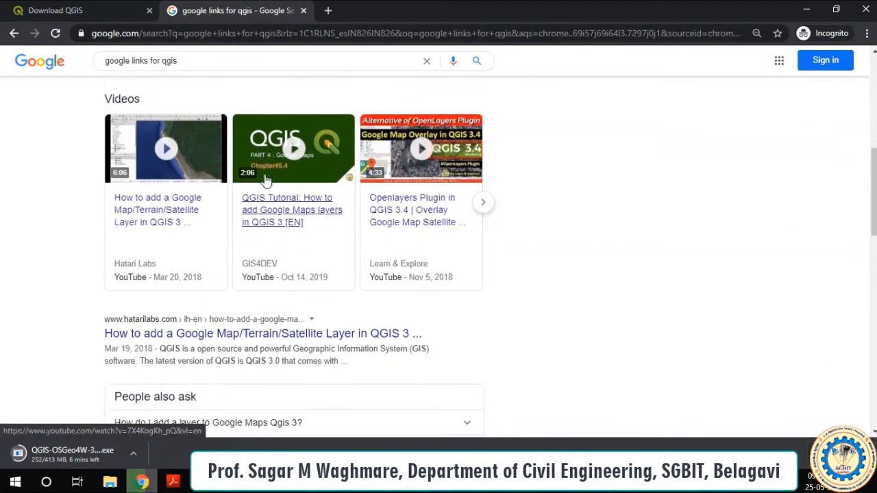
{"action": "scroll", "coordinate": [264, 174], "scroll_direction": "down", "scroll_amount": 2}
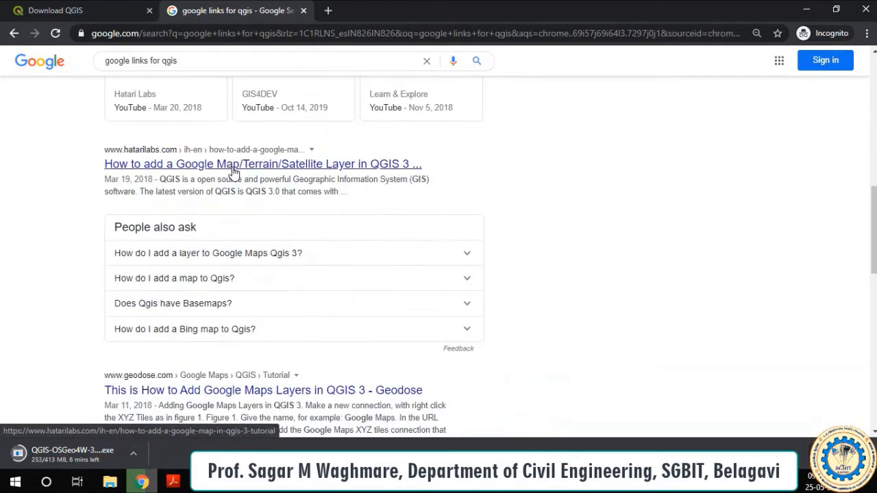
{"action": "scroll", "coordinate": [233, 171], "scroll_direction": "up", "scroll_amount": 4}
{"action": "scroll", "coordinate": [315, 212], "scroll_direction": "down", "scroll_amount": 4}
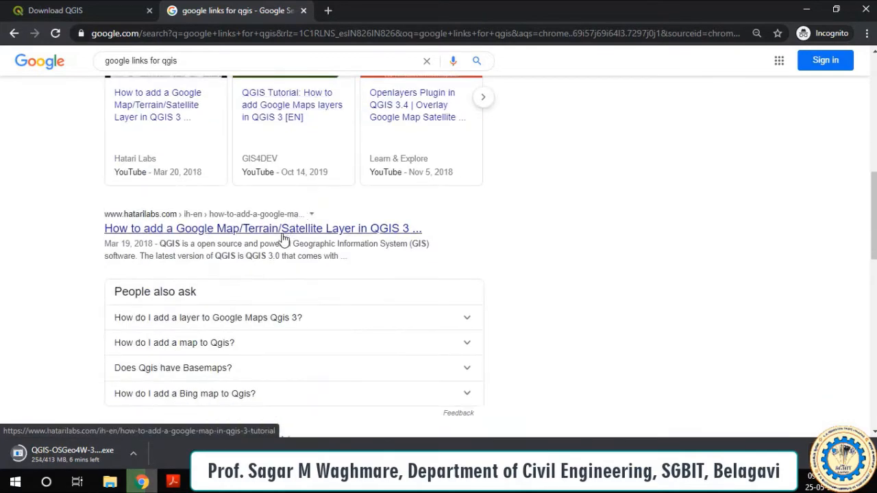
{"action": "left_click", "coordinate": [230, 235]}
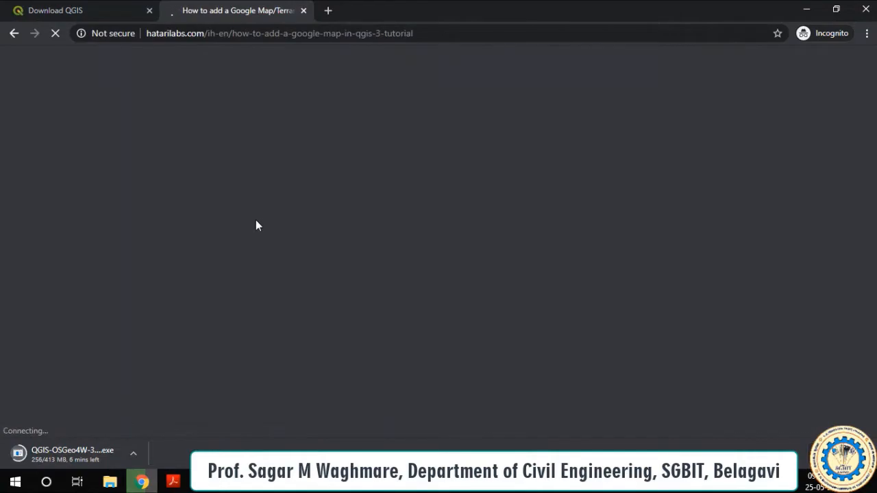
- Copy the Hybrid layer URL from the article's list of available Google Maps layers
{"action": "scroll", "coordinate": [337, 222], "scroll_direction": "down", "scroll_amount": 1}
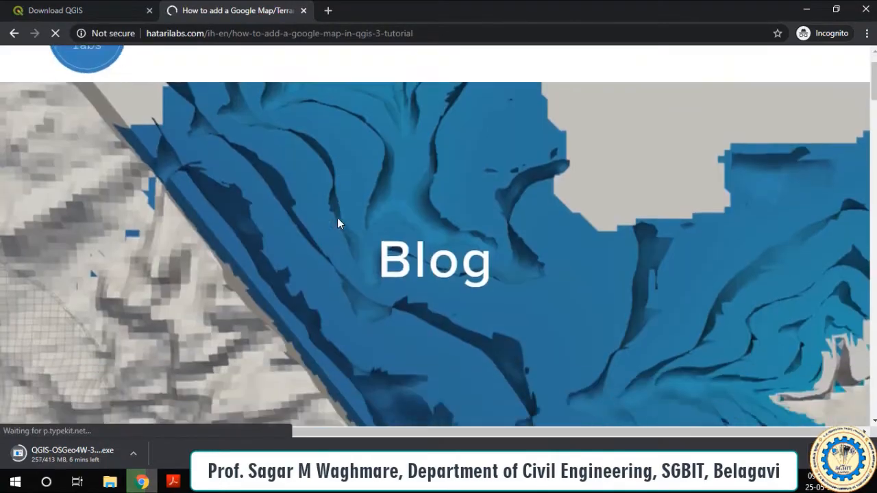
{"action": "scroll", "coordinate": [337, 222], "scroll_direction": "down", "scroll_amount": 15}
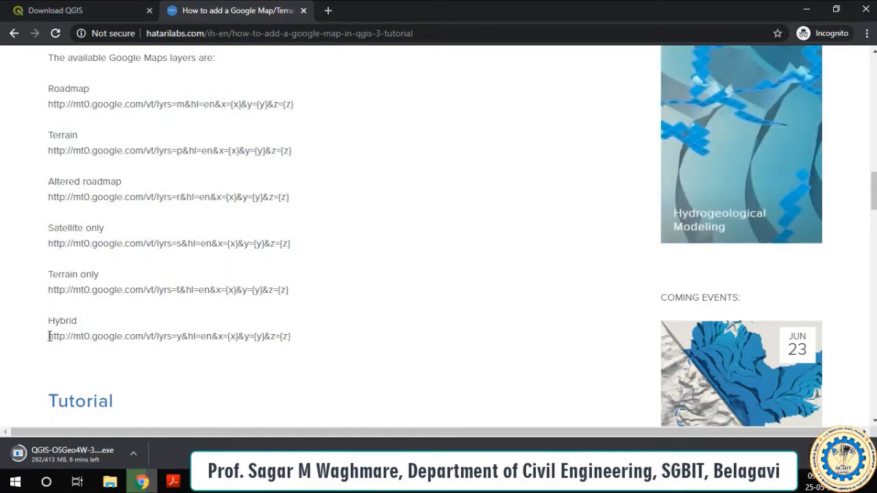
{"action": "left_click_drag", "start_coordinate": [50, 335], "coordinate": [298, 343]}
{"action": "key", "text": "ctrl+c"}
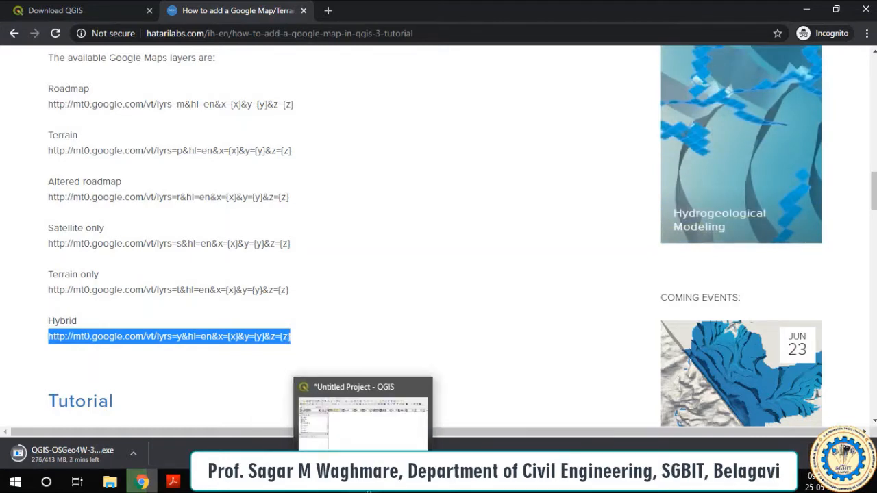
- Switch to QGIS and start a new XYZ Tiles connection named Google Hybrid
{"action": "left_click", "coordinate": [368, 490]}
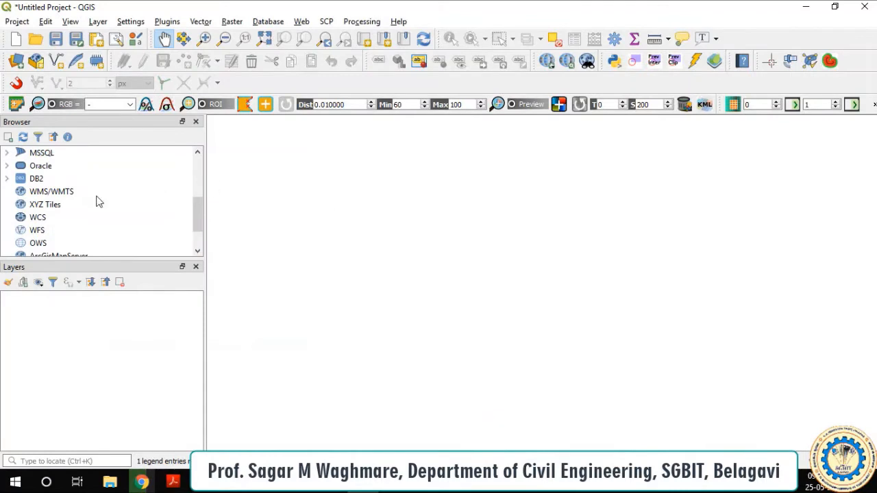
{"action": "scroll", "coordinate": [83, 216], "scroll_direction": "up", "scroll_amount": 1}
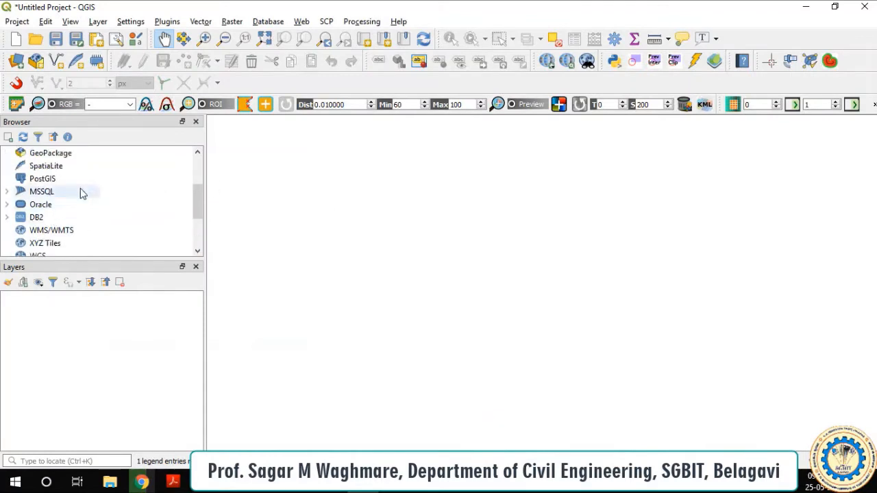
{"action": "scroll", "coordinate": [81, 192], "scroll_direction": "down", "scroll_amount": 1}
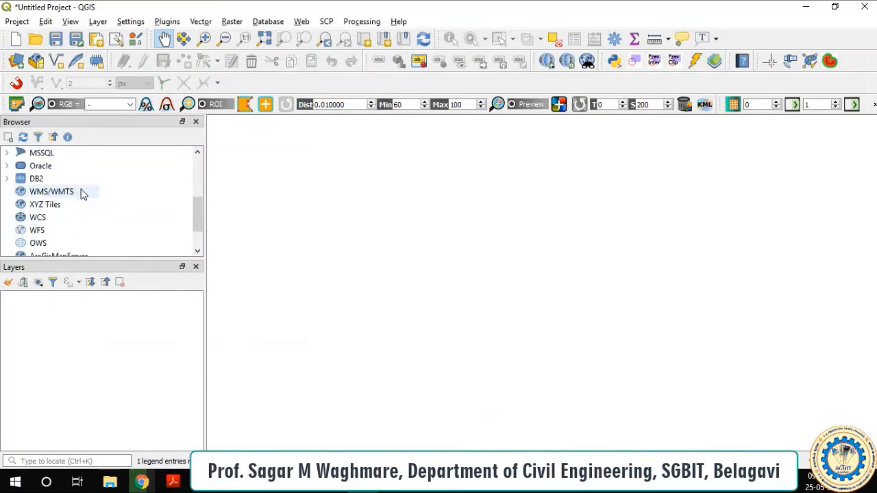
{"action": "left_click", "coordinate": [50, 207]}
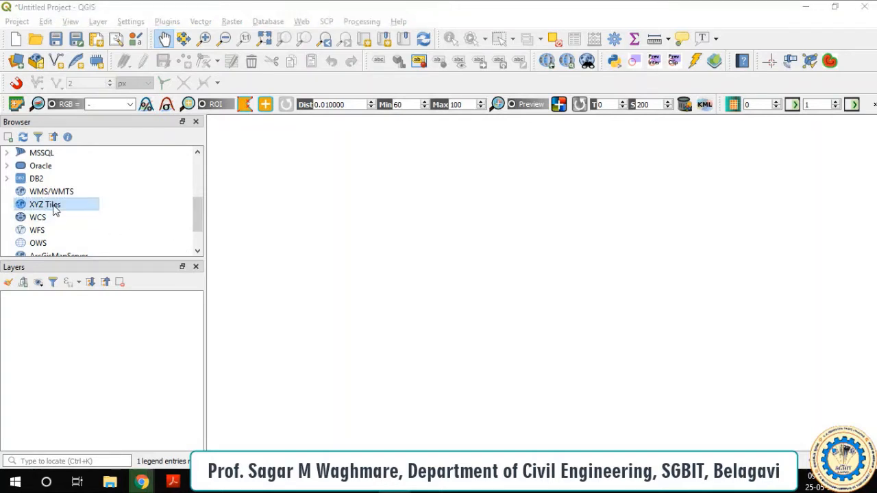
{"action": "right_click", "coordinate": [55, 210]}
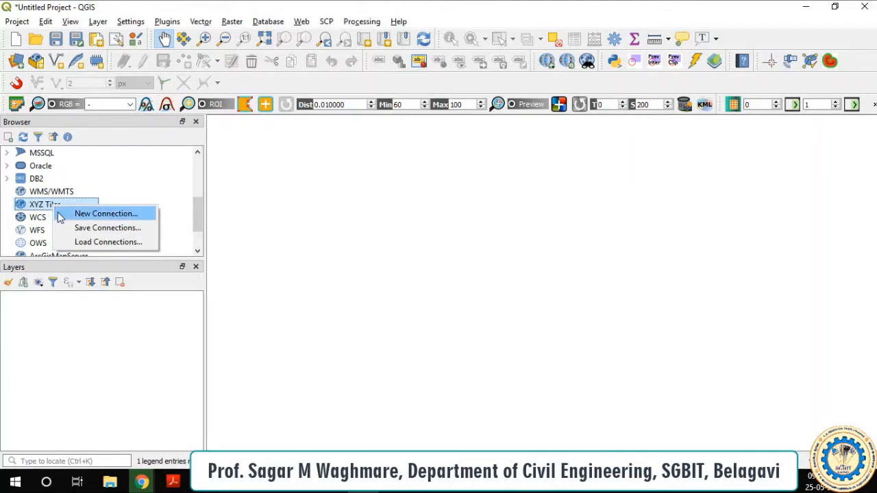
{"action": "left_click", "coordinate": [59, 215]}
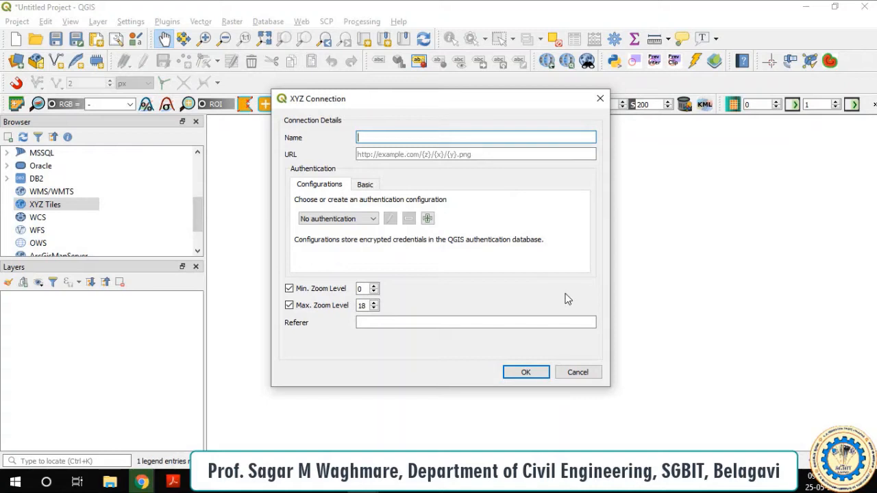
{"action": "type", "text": "Hybrid"}
{"action": "key", "text": "Home"}
{"action": "type", "text": "Google"}
{"action": "left_click", "coordinate": [445, 157]}
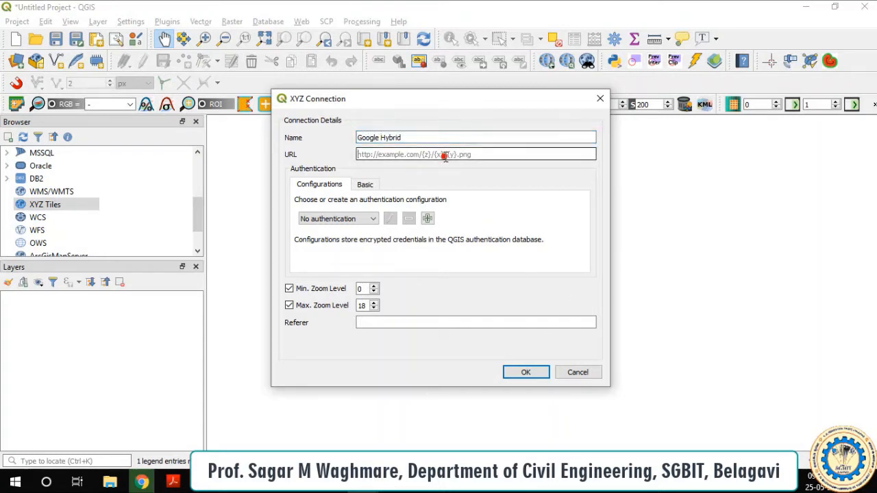
{"action": "key", "text": "ctrl+v"}
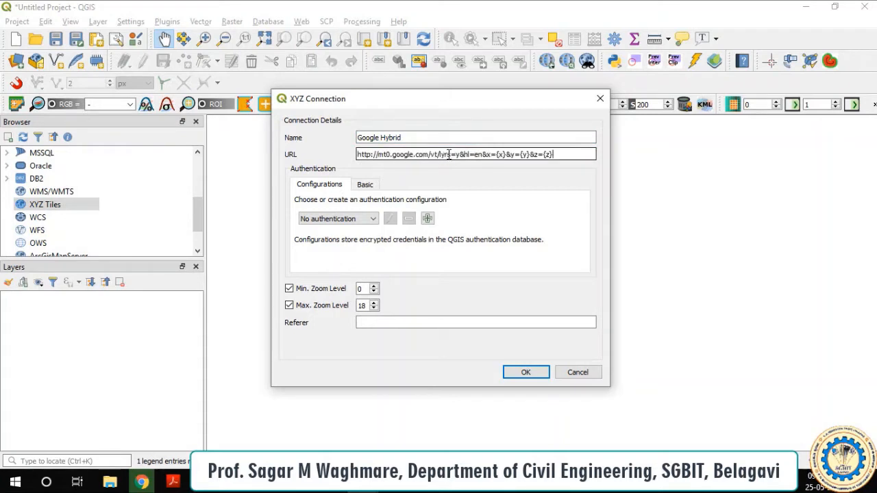
{"action": "left_click", "coordinate": [364, 184]}
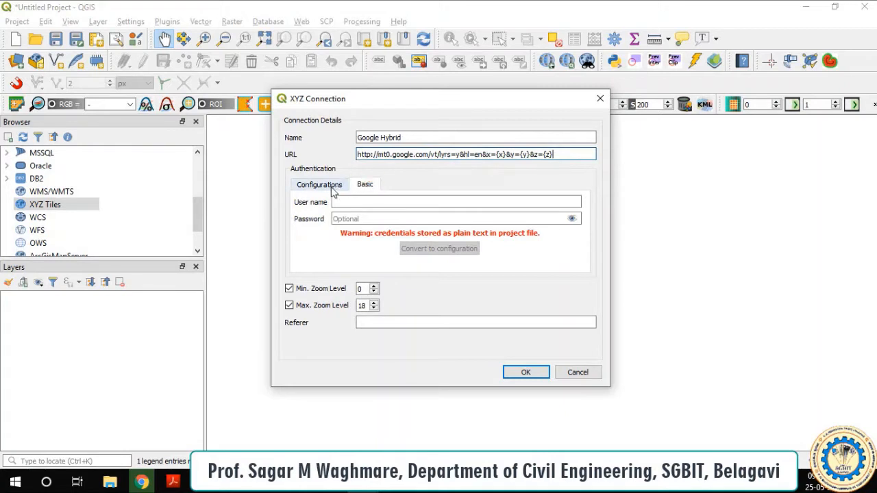
{"action": "left_click", "coordinate": [327, 187]}
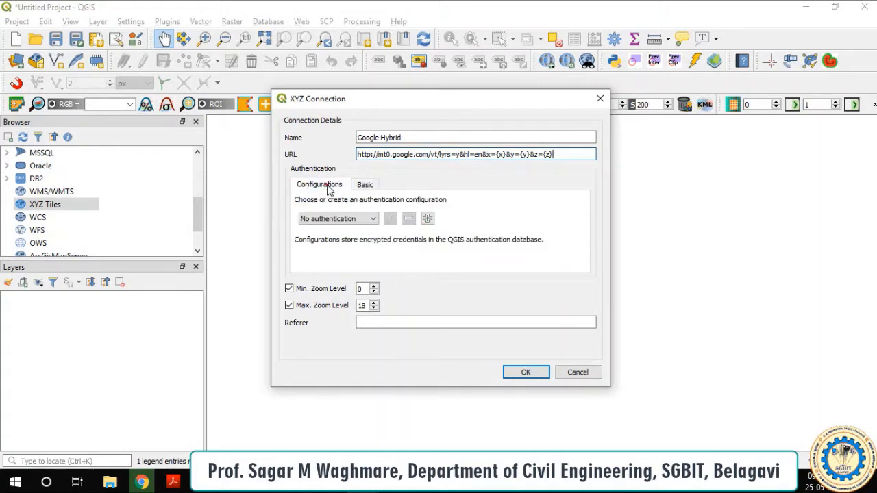
{"action": "left_click", "coordinate": [535, 374]}
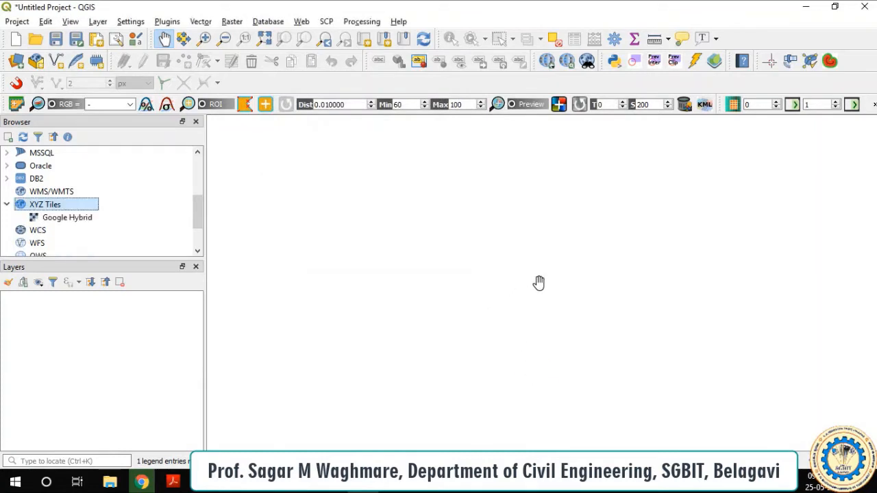
- Add the Google Hybrid tile connection to the project as a layer
{"action": "left_click", "coordinate": [60, 221]}
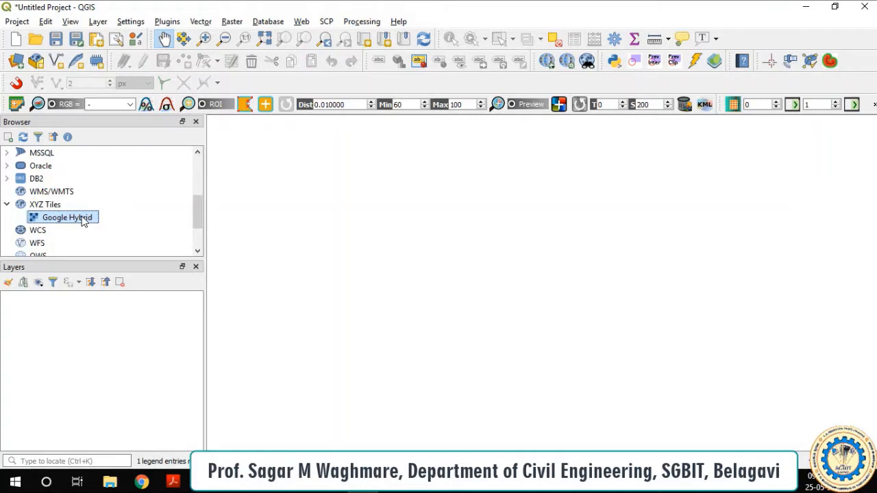
{"action": "left_click_drag", "start_coordinate": [83, 219], "coordinate": [82, 318]}
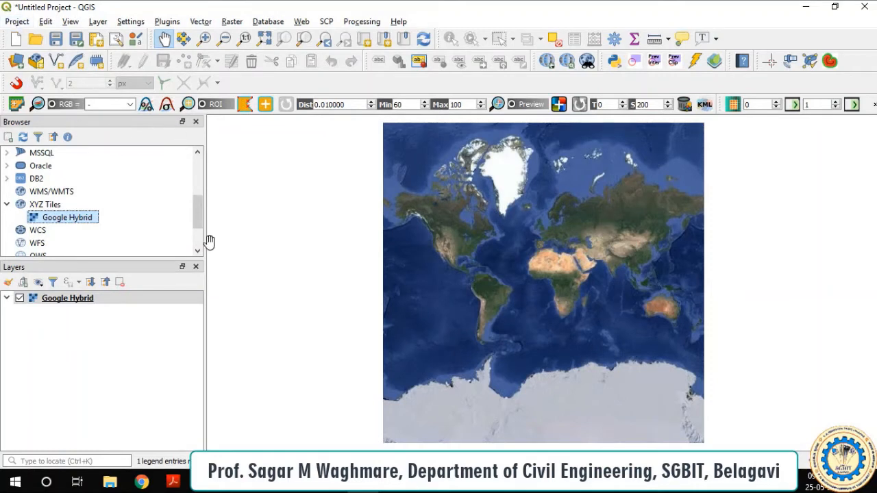
{"action": "scroll", "coordinate": [85, 219], "scroll_direction": "up", "scroll_amount": 3}
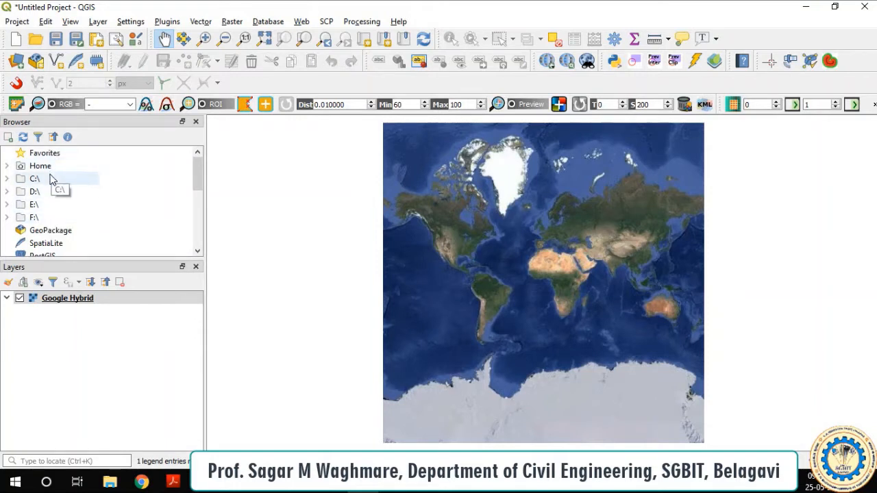
{"action": "scroll", "coordinate": [55, 185], "scroll_direction": "down", "scroll_amount": 5}
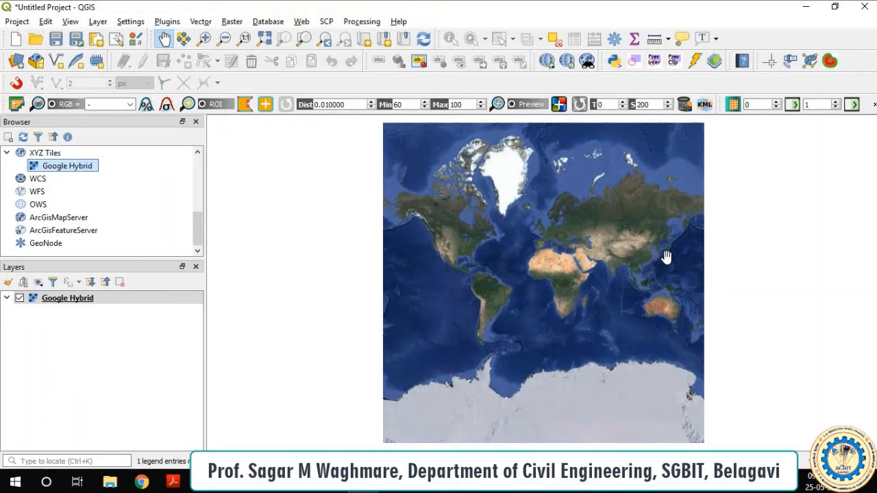
- Examine the Belgaum area in Karnataka, India, up close on the Google Hybrid map
{"action": "scroll", "coordinate": [666, 257], "scroll_direction": "up", "scroll_amount": 1}
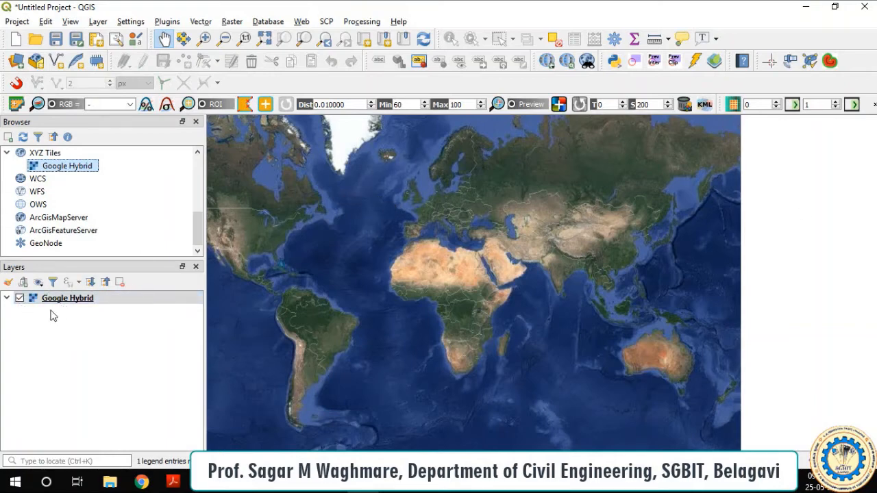
{"action": "scroll", "coordinate": [563, 278], "scroll_direction": "up", "scroll_amount": 1}
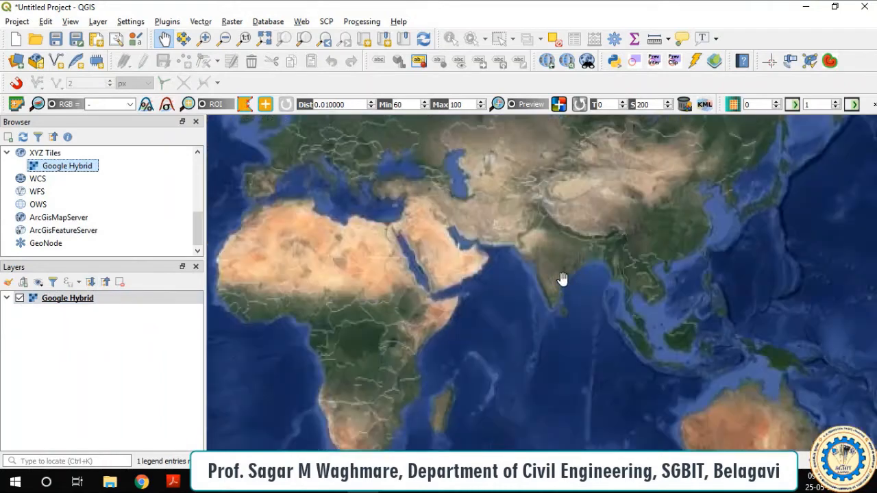
{"action": "scroll", "coordinate": [561, 277], "scroll_direction": "up", "scroll_amount": 2}
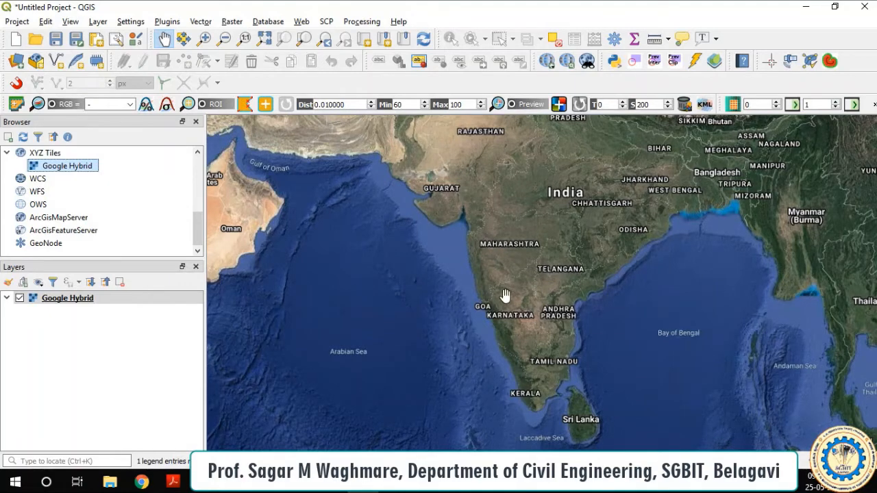
{"action": "scroll", "coordinate": [496, 304], "scroll_direction": "up", "scroll_amount": 3}
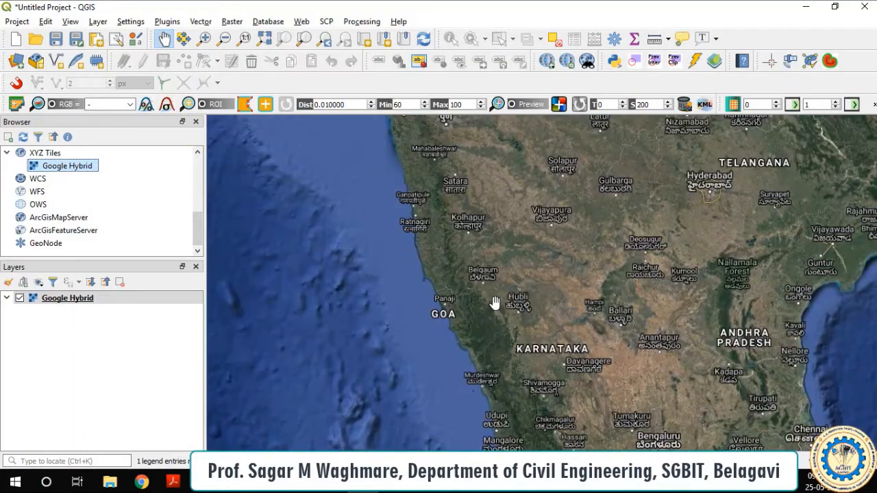
{"action": "scroll", "coordinate": [484, 271], "scroll_direction": "up", "scroll_amount": 3}
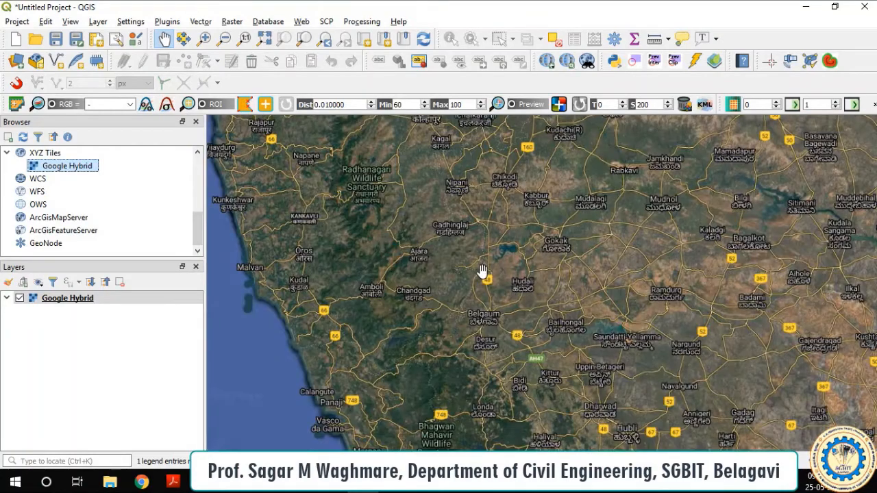
{"action": "scroll", "coordinate": [485, 313], "scroll_direction": "up", "scroll_amount": 3}
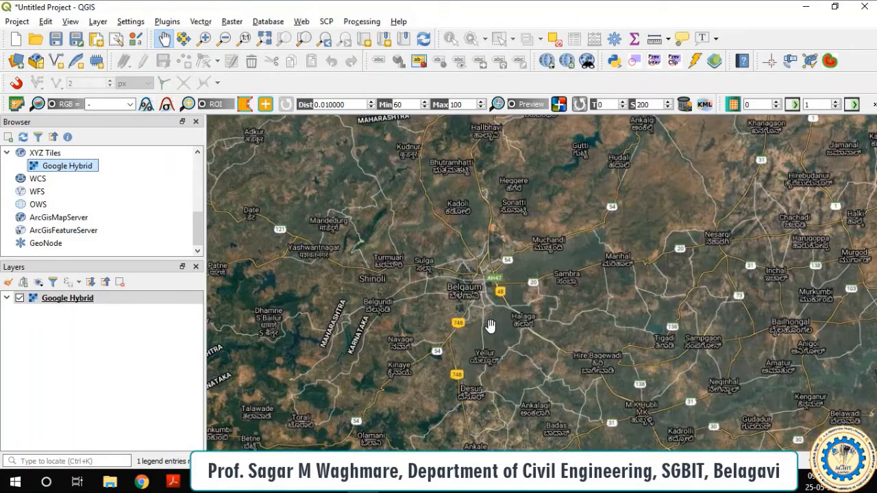
{"action": "scroll", "coordinate": [482, 312], "scroll_direction": "up", "scroll_amount": 3}
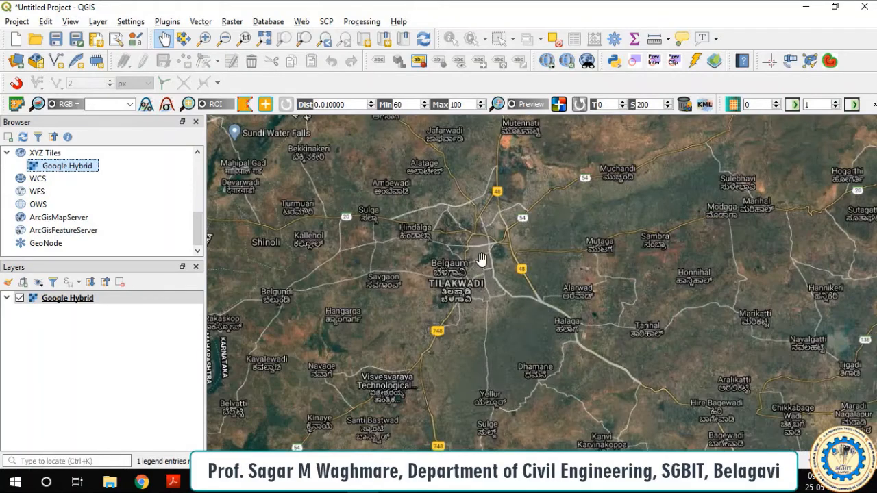
- Examine Belgaum city and the Hindalco Water Treatment area north of it on the Google Hybrid map
{"action": "scroll", "coordinate": [481, 260], "scroll_direction": "up", "scroll_amount": 2}
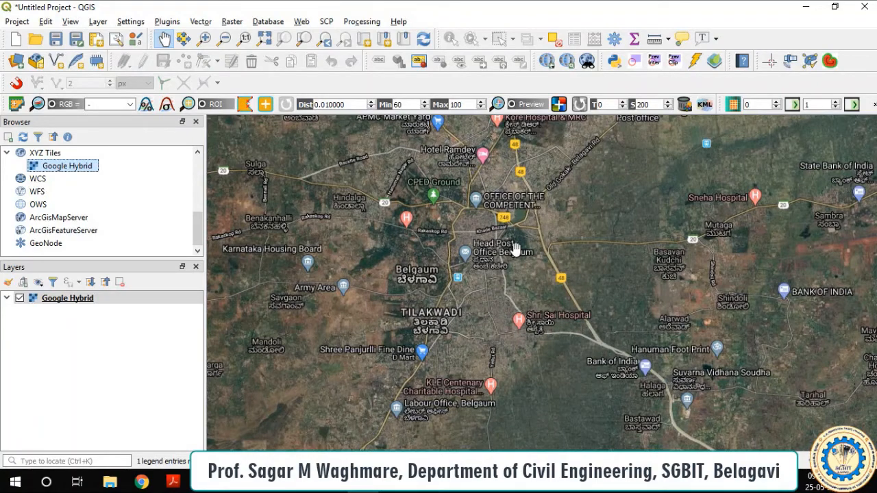
{"action": "left_click_drag", "start_coordinate": [587, 251], "coordinate": [585, 270]}
{"action": "scroll", "coordinate": [584, 270], "scroll_direction": "down", "scroll_amount": 2}
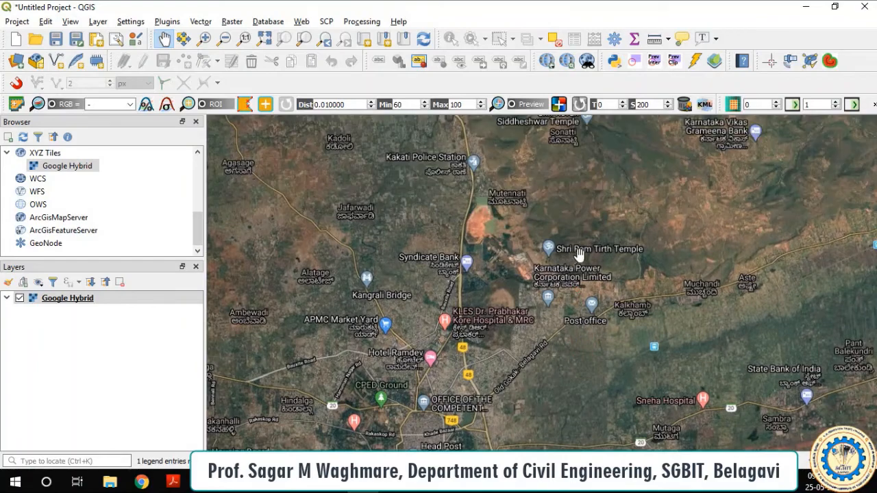
{"action": "scroll", "coordinate": [553, 277], "scroll_direction": "up", "scroll_amount": 1}
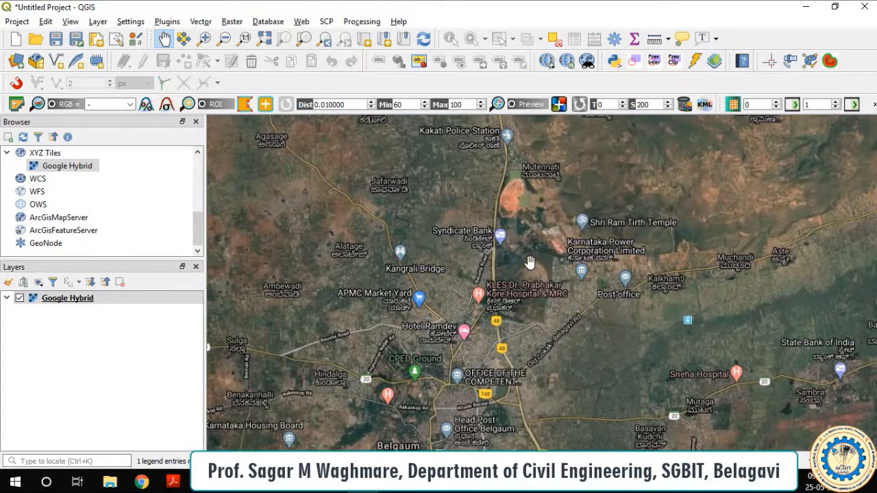
{"action": "scroll", "coordinate": [526, 203], "scroll_direction": "up", "scroll_amount": 1}
{"action": "scroll", "coordinate": [513, 182], "scroll_direction": "up", "scroll_amount": 2}
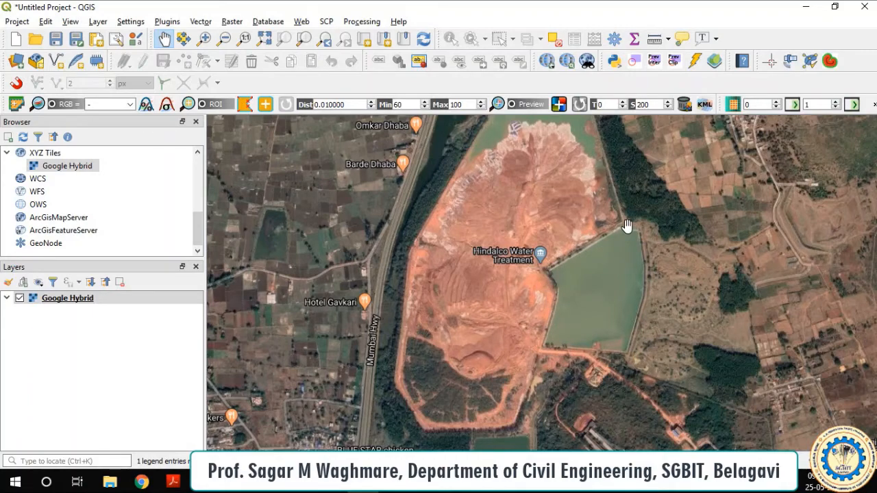
{"action": "scroll", "coordinate": [570, 233], "scroll_direction": "down", "scroll_amount": 2}
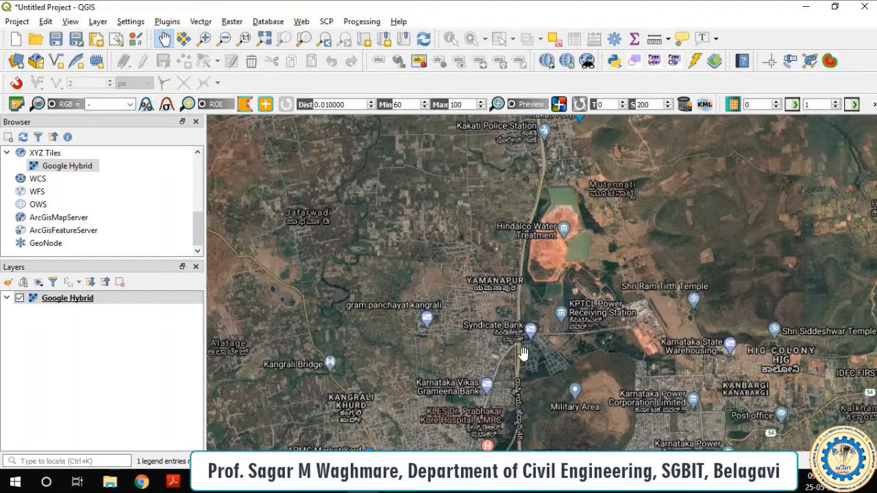
{"action": "left_click_drag", "start_coordinate": [522, 348], "coordinate": [547, 180]}
{"action": "left_click_drag", "start_coordinate": [517, 303], "coordinate": [528, 201]}
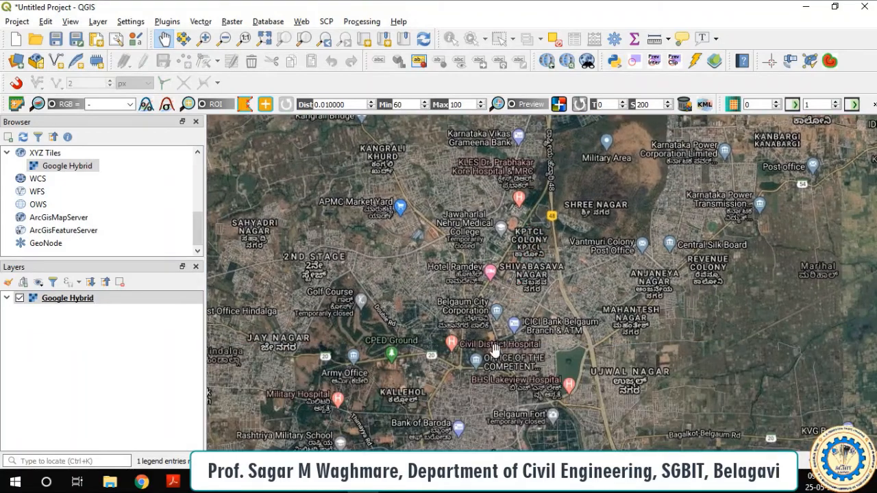
{"action": "scroll", "coordinate": [495, 351], "scroll_direction": "up", "scroll_amount": 2}
{"action": "scroll", "coordinate": [535, 278], "scroll_direction": "down", "scroll_amount": 1}
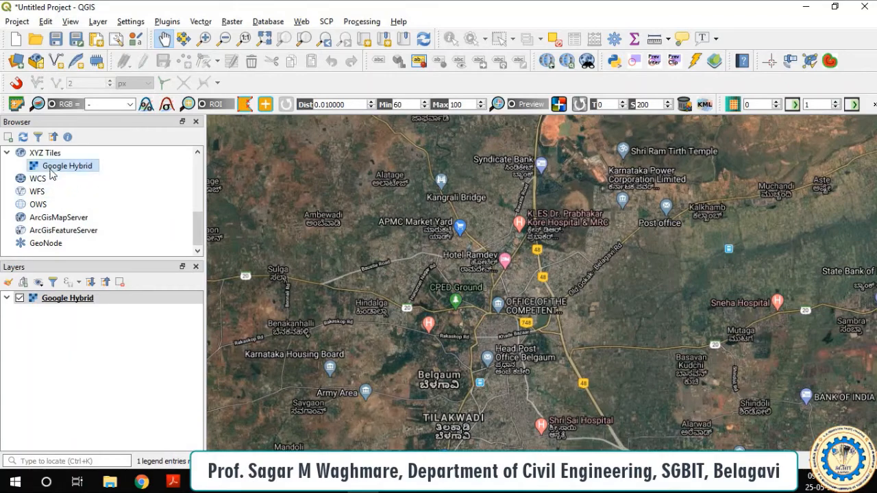
{"action": "scroll", "coordinate": [50, 179], "scroll_direction": "up", "scroll_amount": 1}
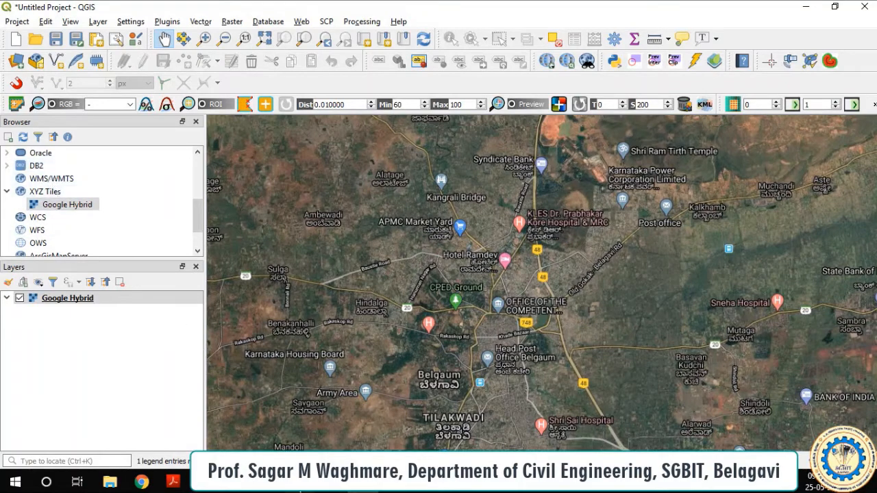
{"action": "left_click", "coordinate": [141, 481]}
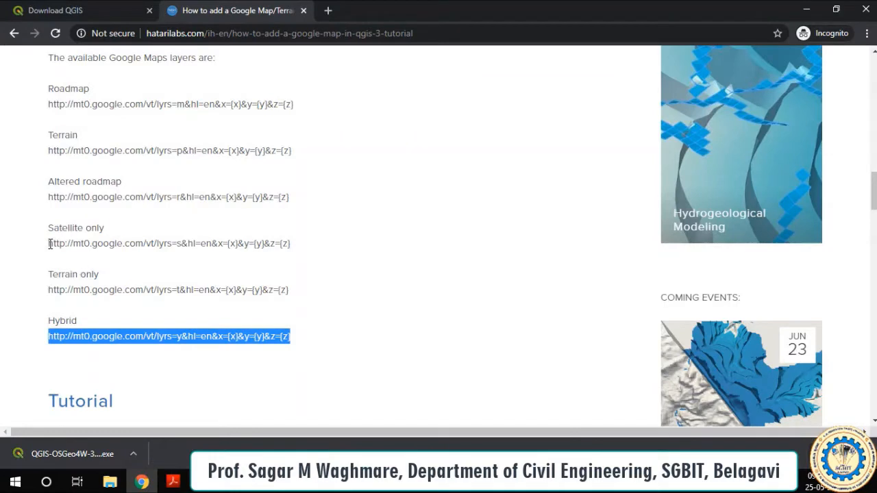
{"action": "left_click_drag", "start_coordinate": [50, 245], "coordinate": [304, 248]}
{"action": "key", "text": "ctrl+c"}
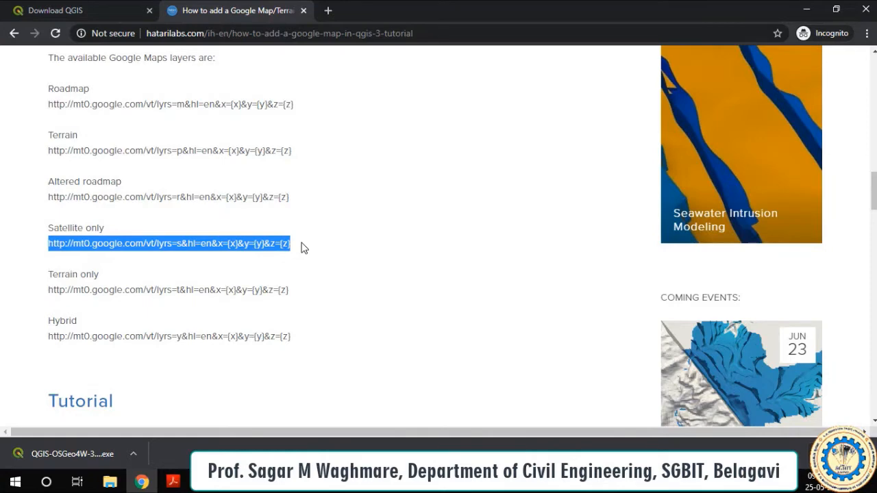
- Switch back to QGIS and start a new XYZ Tiles connection named Google Data
{"action": "key", "text": "alt+Tab"}
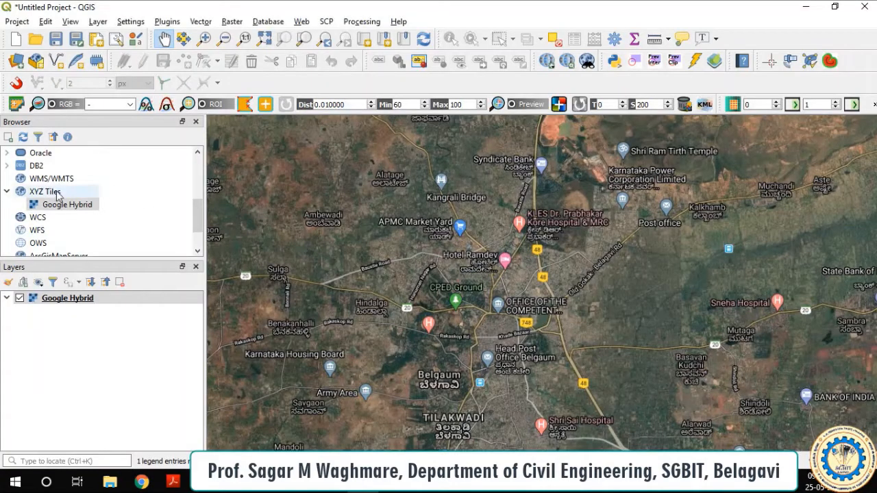
{"action": "right_click", "coordinate": [57, 194]}
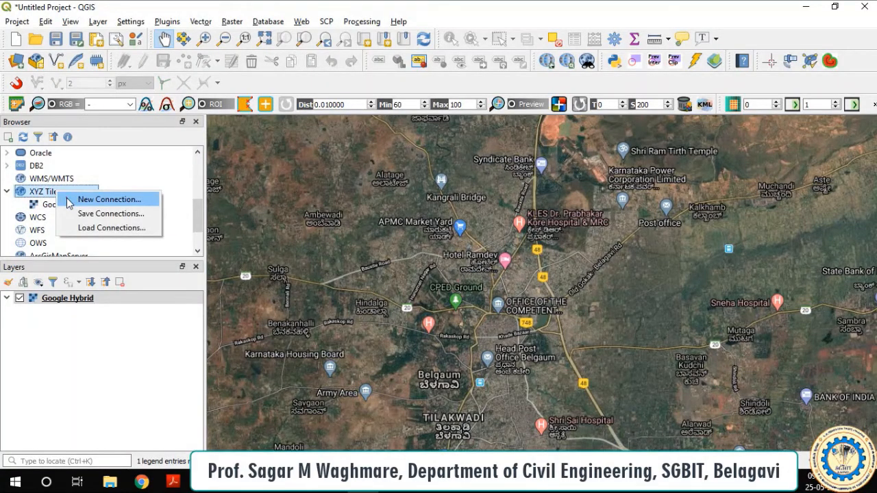
{"action": "left_click", "coordinate": [96, 199]}
{"action": "key", "text": "ctrl+v"}
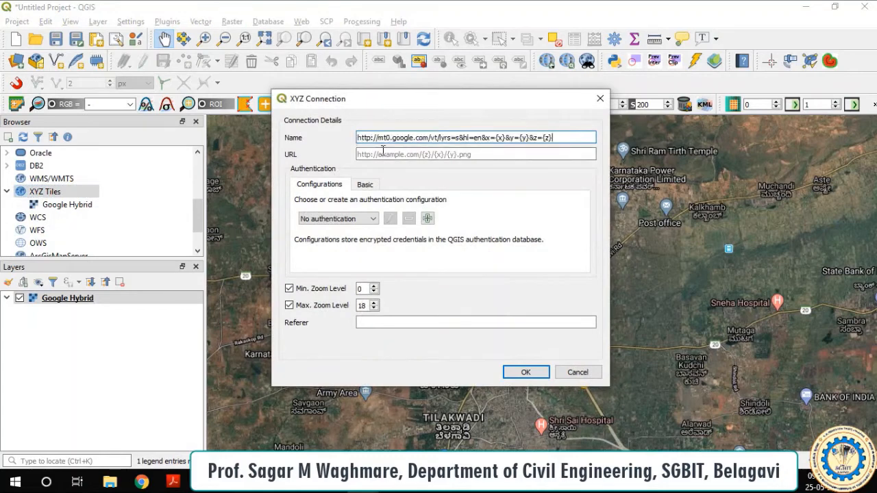
{"action": "left_click_drag", "start_coordinate": [585, 137], "coordinate": [365, 136]}
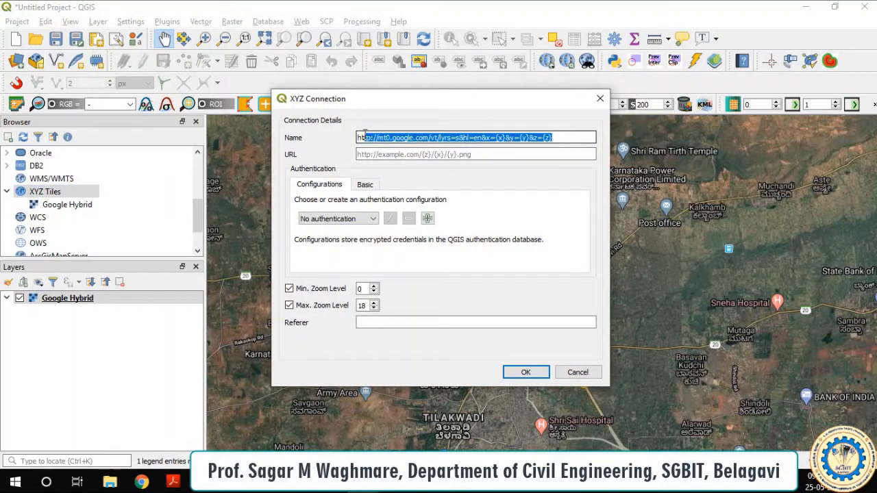
{"action": "type", "text": "Google Data"}
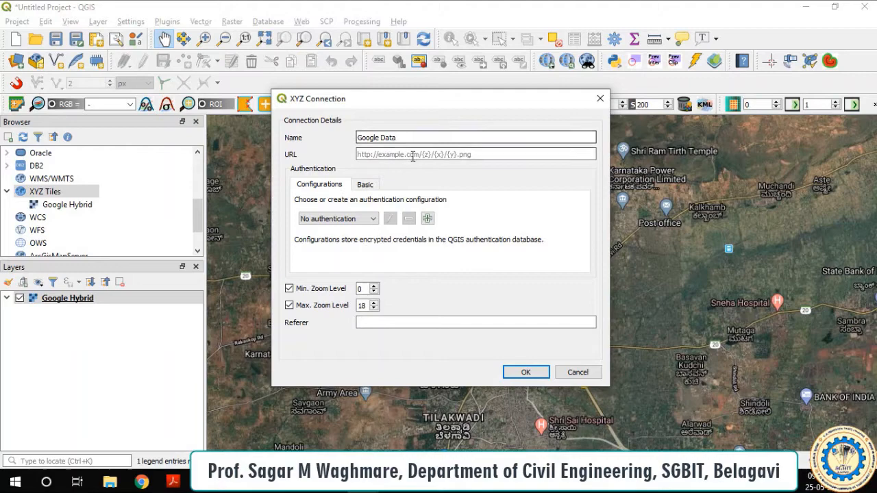
{"action": "key", "text": "Tab"}
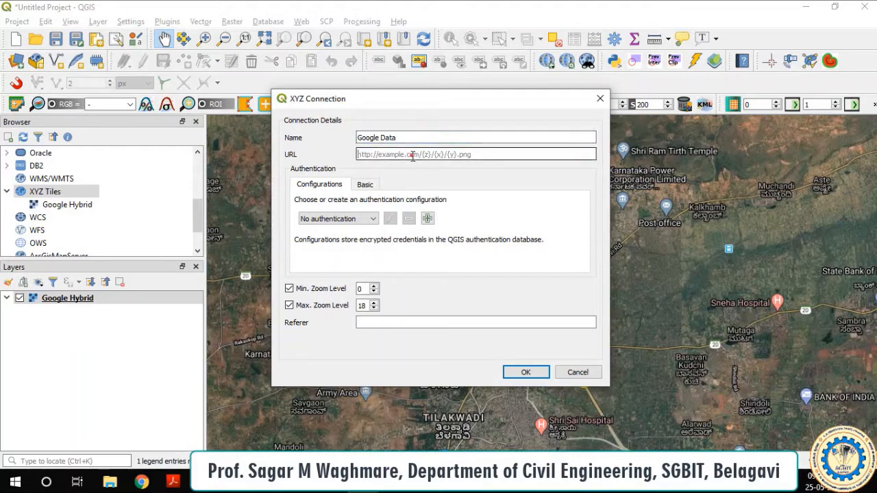
{"action": "key", "text": "ctrl+v"}
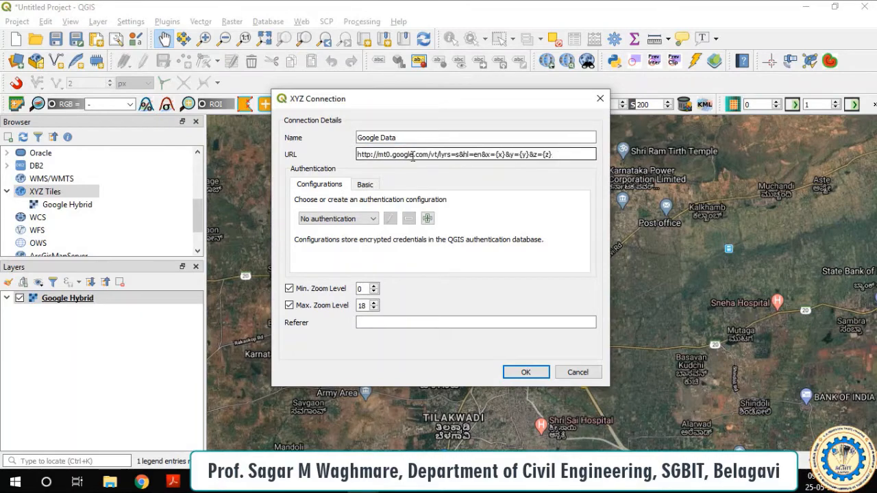
{"action": "left_click", "coordinate": [526, 372]}
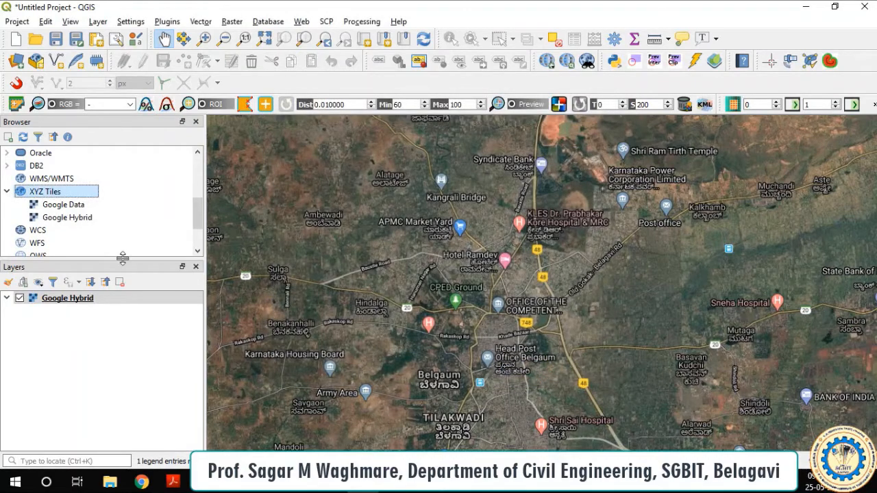
- Add the Google Data tile connection to the project as a layer above Google Hybrid and select it
{"action": "left_click", "coordinate": [69, 205]}
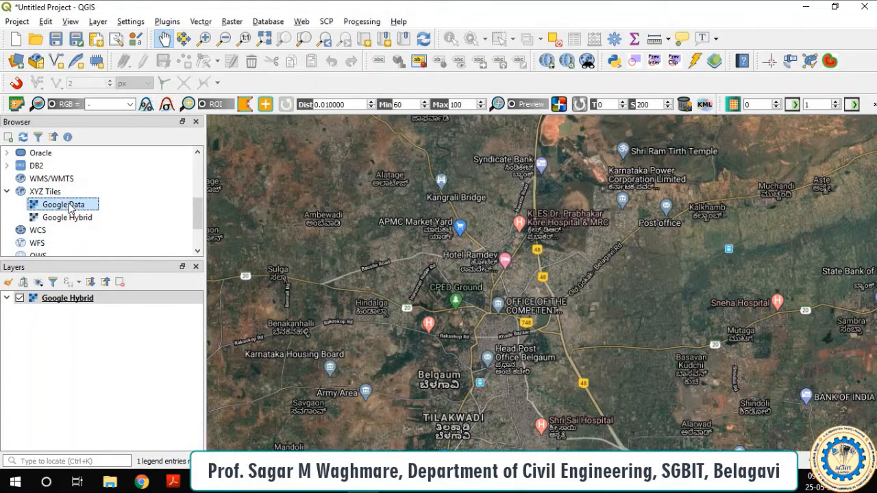
{"action": "left_click_drag", "start_coordinate": [69, 205], "coordinate": [58, 302]}
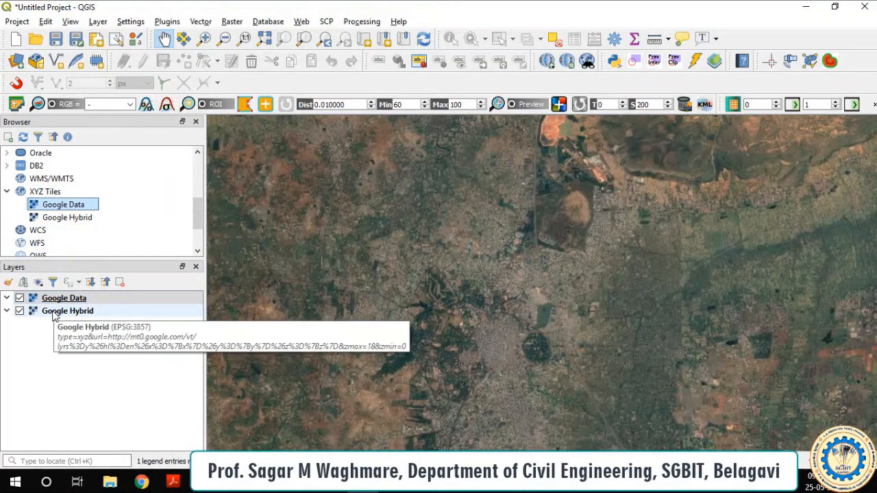
{"action": "left_click", "coordinate": [55, 312]}
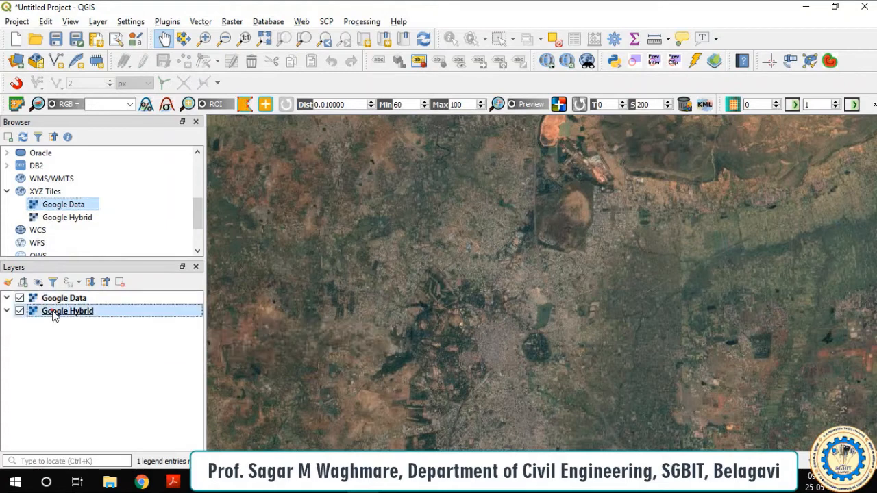
{"action": "left_click", "coordinate": [86, 302]}
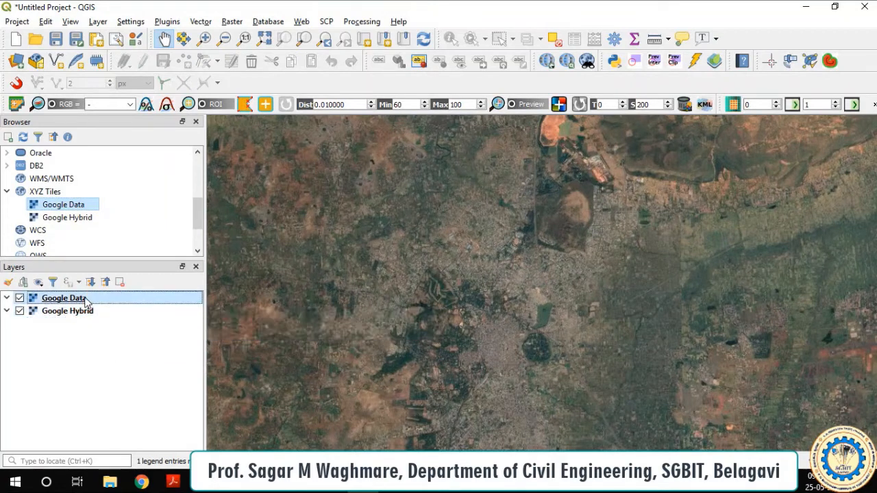
- Compare the satellite-only and hybrid imagery by toggling the Google Data layer's visibility, and inspect central Belgaum up close with it shown
{"action": "left_click", "coordinate": [19, 299]}
{"action": "left_click", "coordinate": [19, 299]}
{"action": "left_click", "coordinate": [19, 299]}
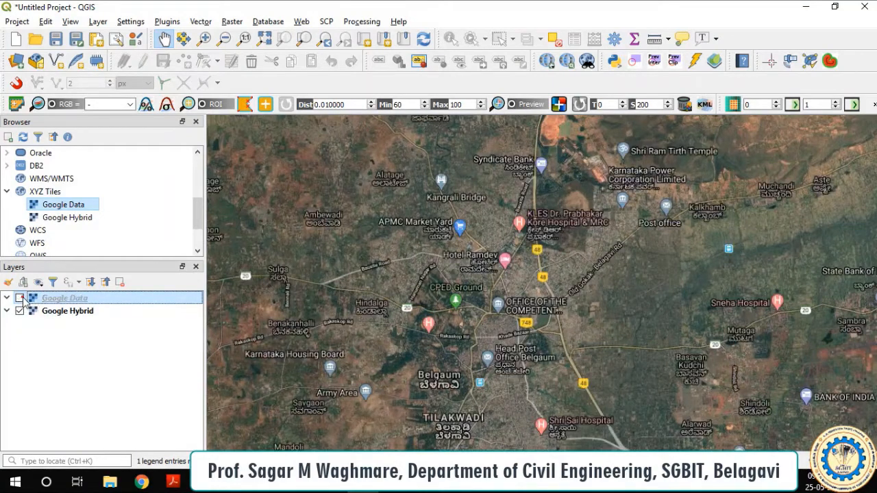
{"action": "left_click", "coordinate": [19, 299]}
{"action": "left_click", "coordinate": [19, 299]}
{"action": "left_click", "coordinate": [20, 298]}
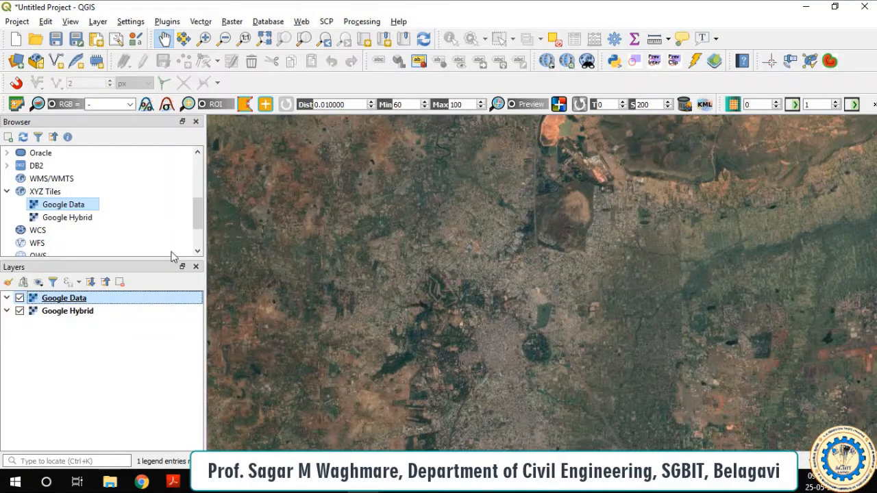
{"action": "left_click", "coordinate": [19, 299]}
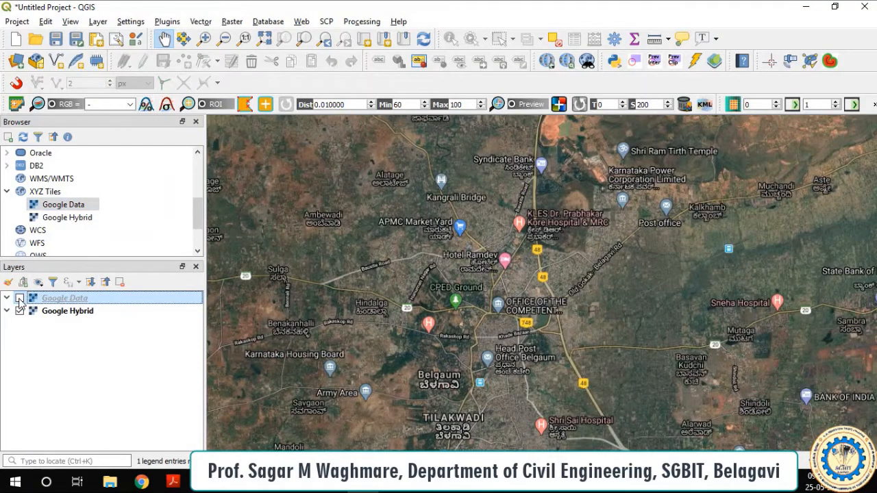
{"action": "left_click", "coordinate": [20, 299]}
{"action": "scroll", "coordinate": [509, 307], "scroll_direction": "up", "scroll_amount": 1}
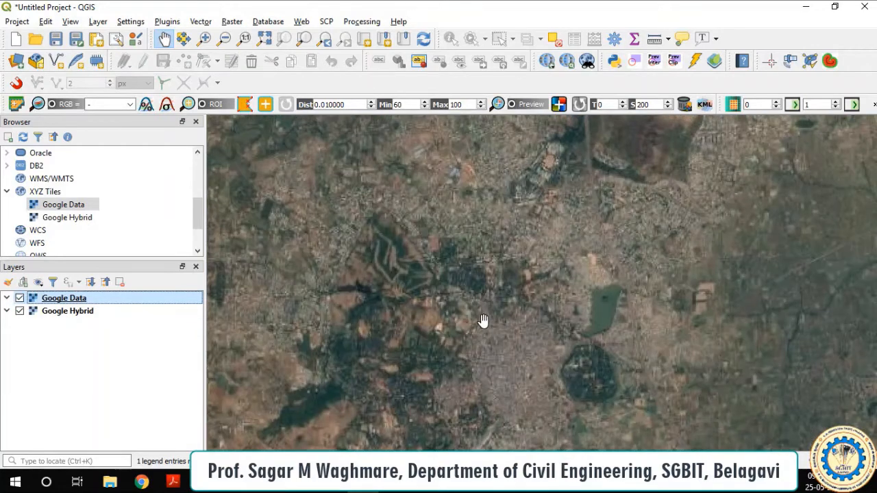
{"action": "scroll", "coordinate": [520, 284], "scroll_direction": "up", "scroll_amount": 2}
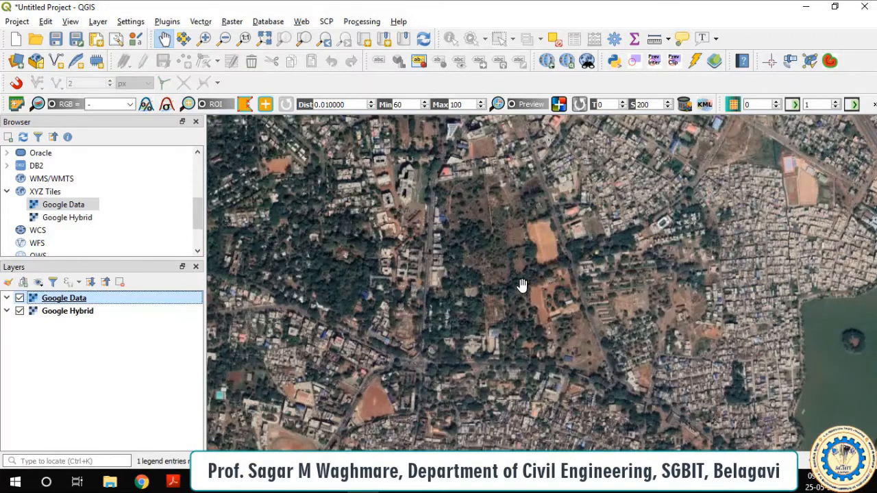
{"action": "left_click_drag", "start_coordinate": [475, 186], "coordinate": [482, 275]}
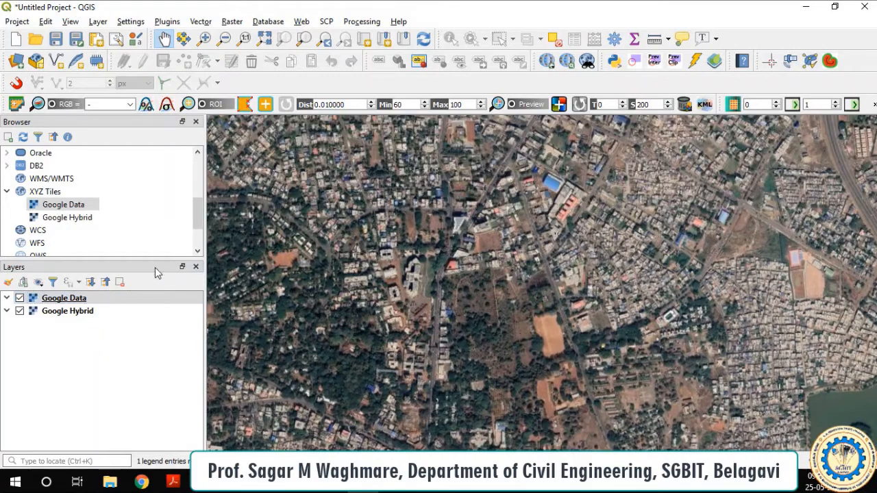
- Hide the Google Data layer and examine the Belagavi Institute of Medical Sciences and SG Balekundri Institute of Technology areas on Google Hybrid
{"action": "left_click", "coordinate": [20, 298]}
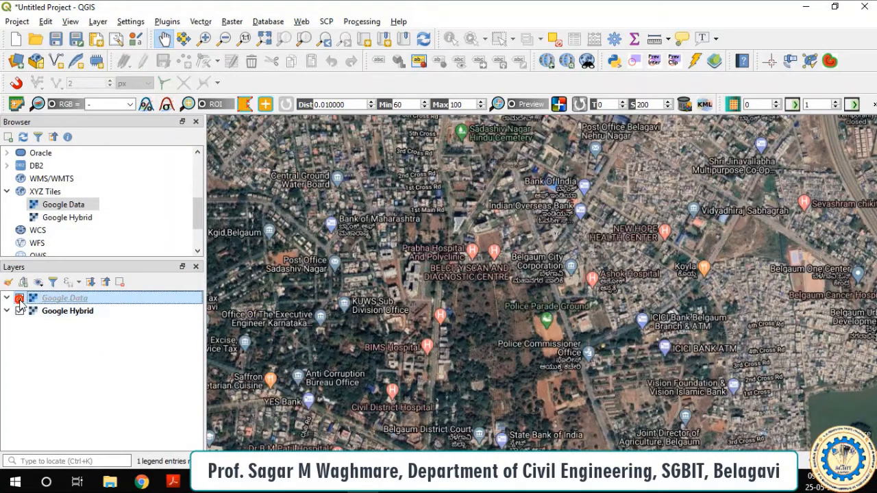
{"action": "scroll", "coordinate": [376, 291], "scroll_direction": "up", "scroll_amount": 2}
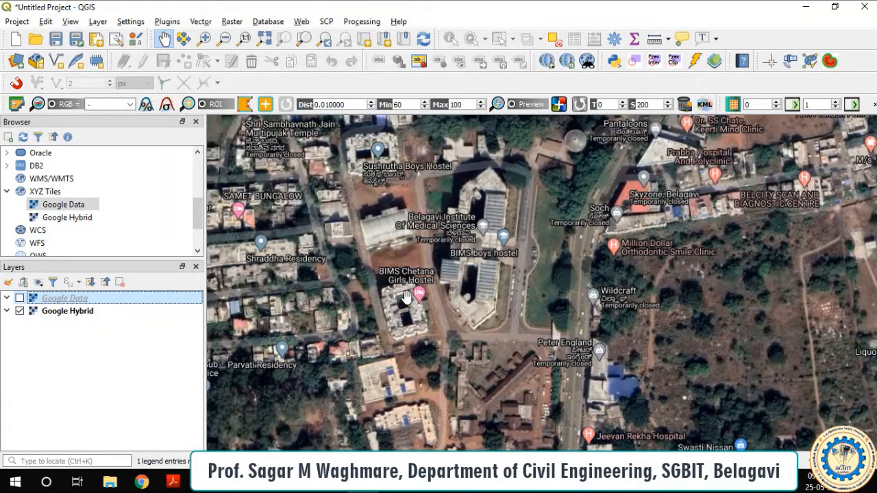
{"action": "scroll", "coordinate": [444, 264], "scroll_direction": "up", "scroll_amount": 1}
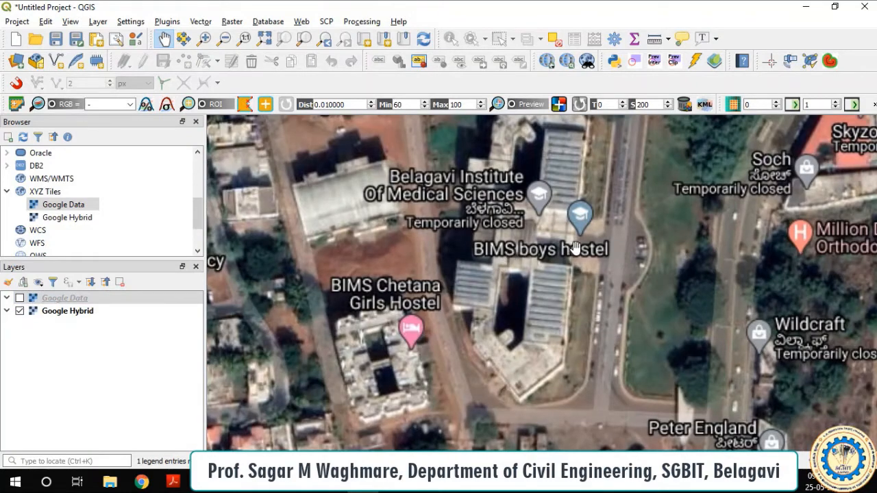
{"action": "scroll", "coordinate": [520, 272], "scroll_direction": "down", "scroll_amount": 1}
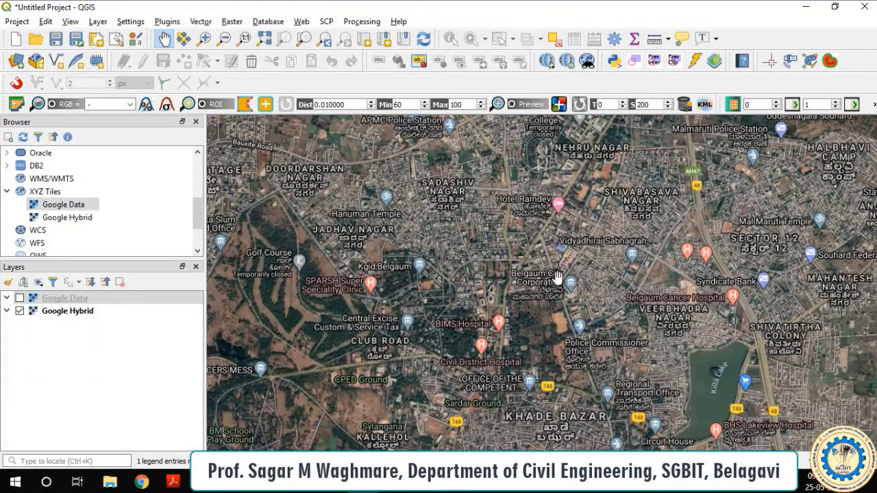
{"action": "left_click_drag", "start_coordinate": [619, 229], "coordinate": [542, 280]}
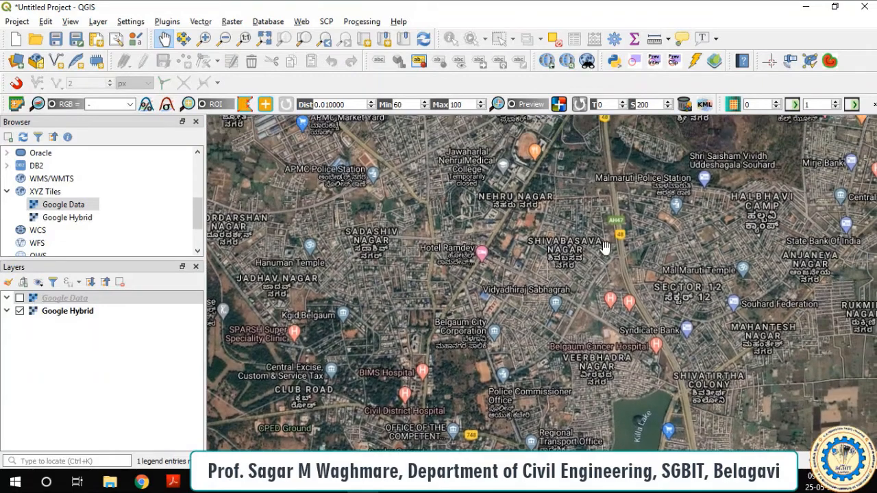
{"action": "scroll", "coordinate": [574, 251], "scroll_direction": "up", "scroll_amount": 1}
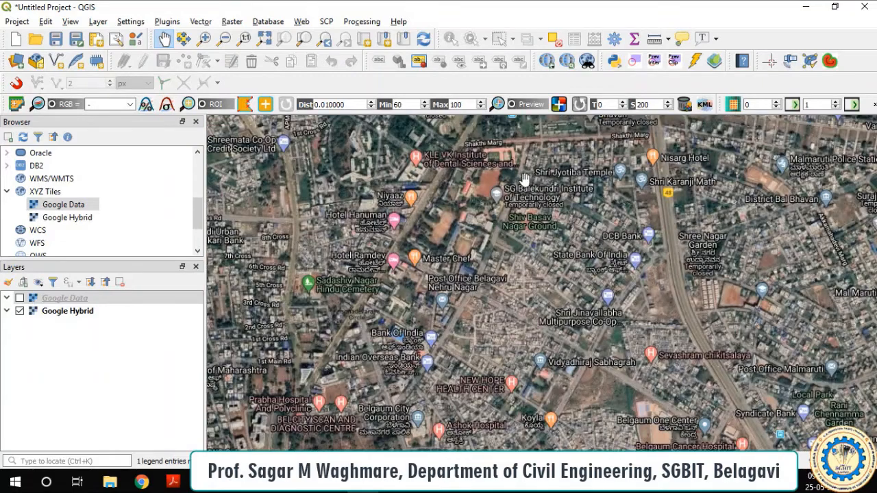
{"action": "scroll", "coordinate": [520, 184], "scroll_direction": "up", "scroll_amount": 1}
{"action": "scroll", "coordinate": [470, 184], "scroll_direction": "up", "scroll_amount": 1}
{"action": "scroll", "coordinate": [470, 184], "scroll_direction": "up", "scroll_amount": 1}
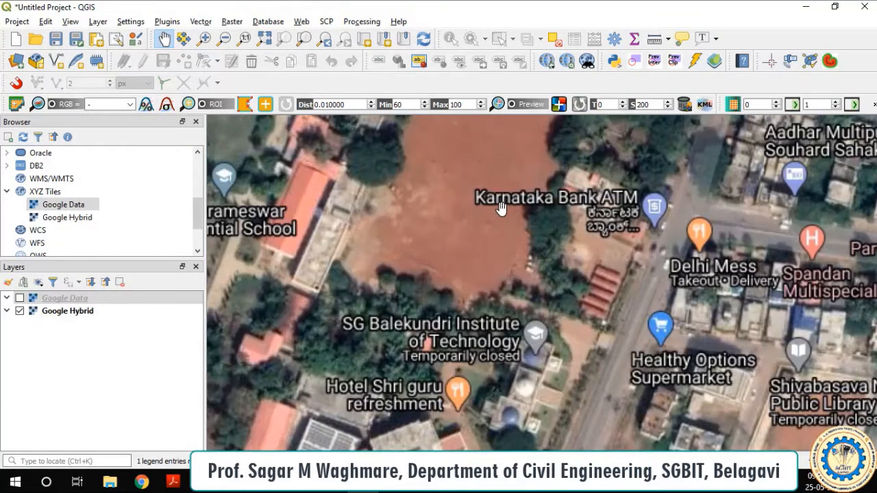
- Examine the SG Balekundri Institute of Technology campus and its surroundings up to RN Shetty Polytechnic on the Google Hybrid imagery
{"action": "left_click_drag", "start_coordinate": [527, 229], "coordinate": [556, 224]}
{"action": "scroll", "coordinate": [556, 224], "scroll_direction": "down", "scroll_amount": 1}
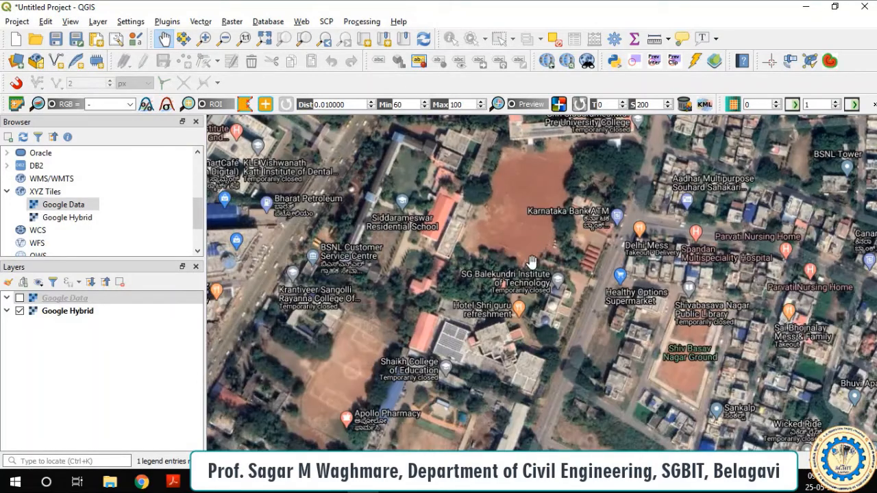
{"action": "left_click_drag", "start_coordinate": [530, 255], "coordinate": [530, 290]}
{"action": "left_click_drag", "start_coordinate": [547, 248], "coordinate": [530, 307]}
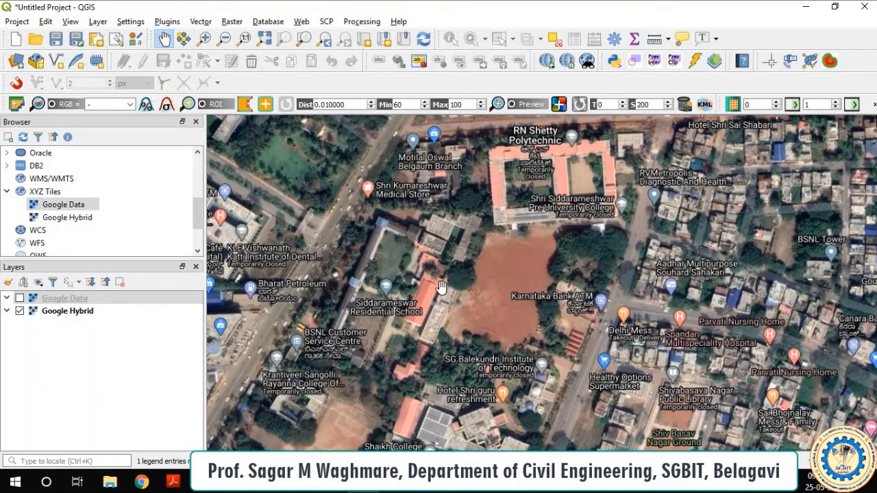
{"action": "left_click_drag", "start_coordinate": [414, 299], "coordinate": [432, 250]}
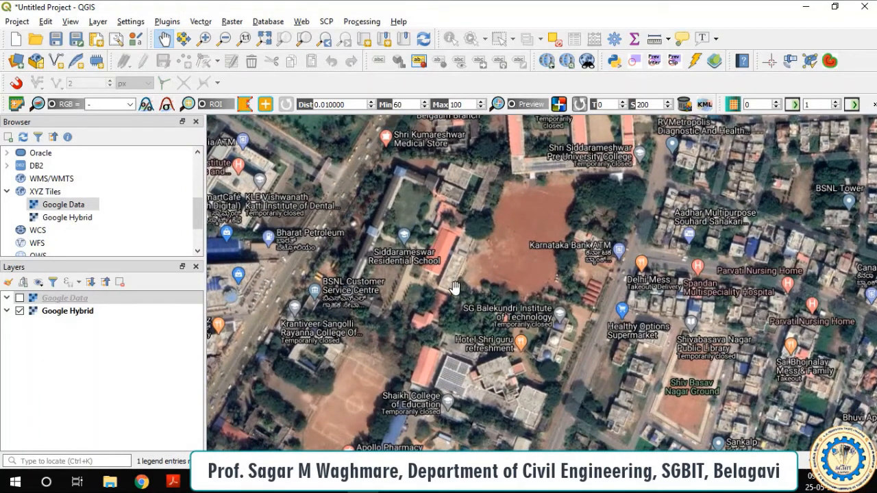
{"action": "left_click_drag", "start_coordinate": [503, 382], "coordinate": [474, 371]}
{"action": "scroll", "coordinate": [525, 350], "scroll_direction": "up", "scroll_amount": 1}
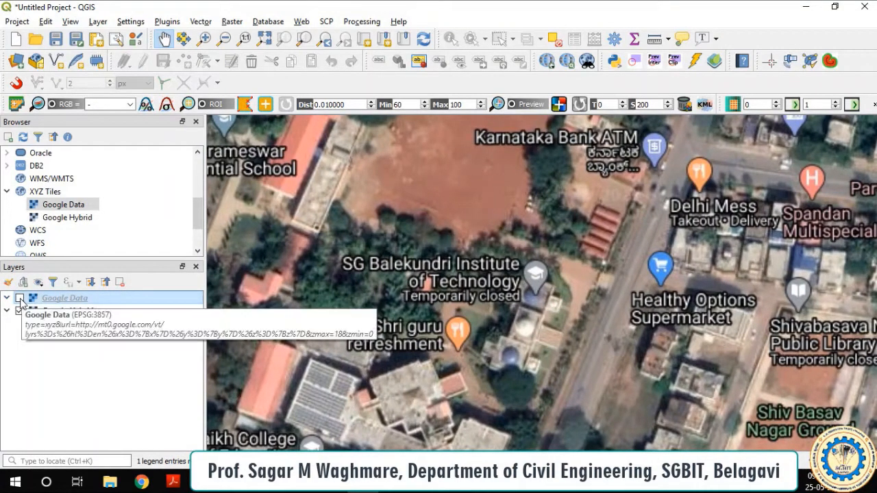
- Show the Google Data layer and inspect the same campus area on the label-free satellite imagery
{"action": "left_click", "coordinate": [19, 299]}
{"action": "left_click_drag", "start_coordinate": [519, 251], "coordinate": [515, 355]}
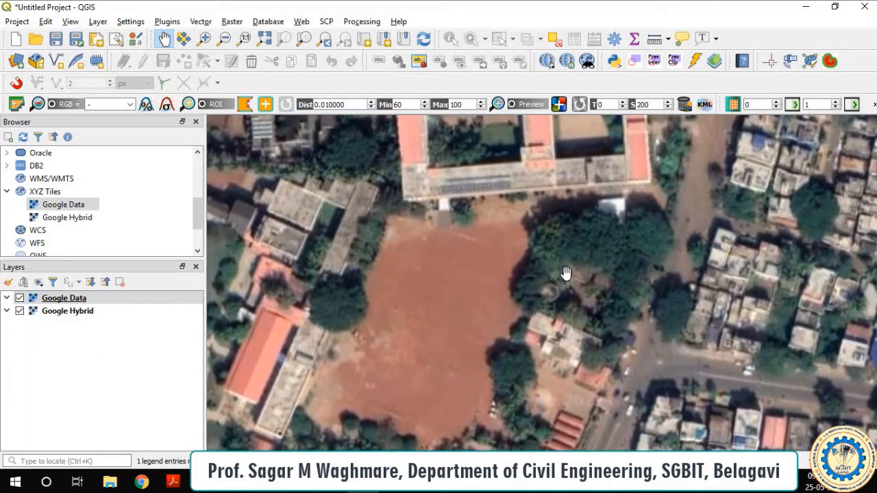
{"action": "scroll", "coordinate": [560, 281], "scroll_direction": "down", "scroll_amount": 1}
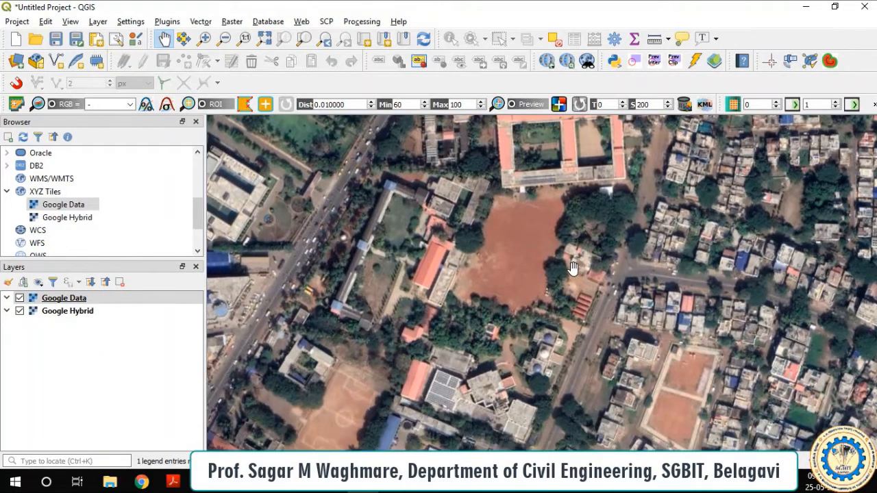
{"action": "scroll", "coordinate": [574, 274], "scroll_direction": "down", "scroll_amount": 1}
{"action": "scroll", "coordinate": [580, 288], "scroll_direction": "up", "scroll_amount": 1}
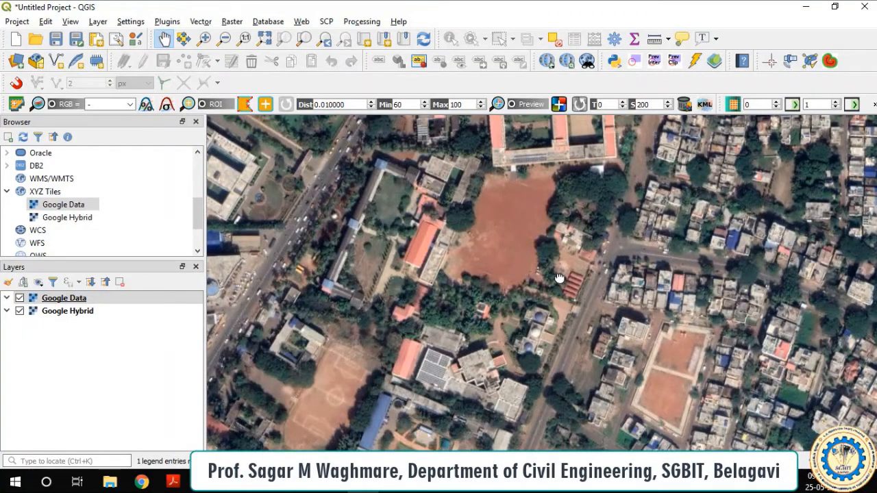
{"action": "left_click_drag", "start_coordinate": [572, 283], "coordinate": [528, 316]}
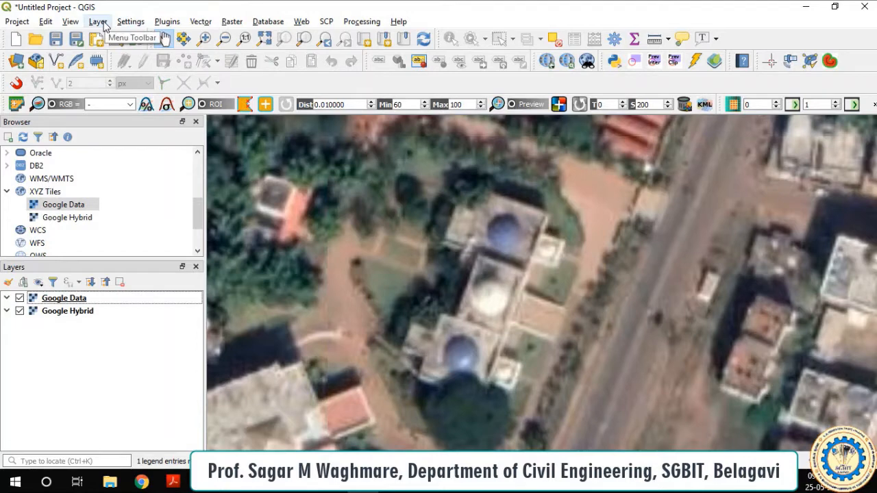
- Start a new point shapefile layer with the file name College Locations
{"action": "left_click", "coordinate": [100, 22]}
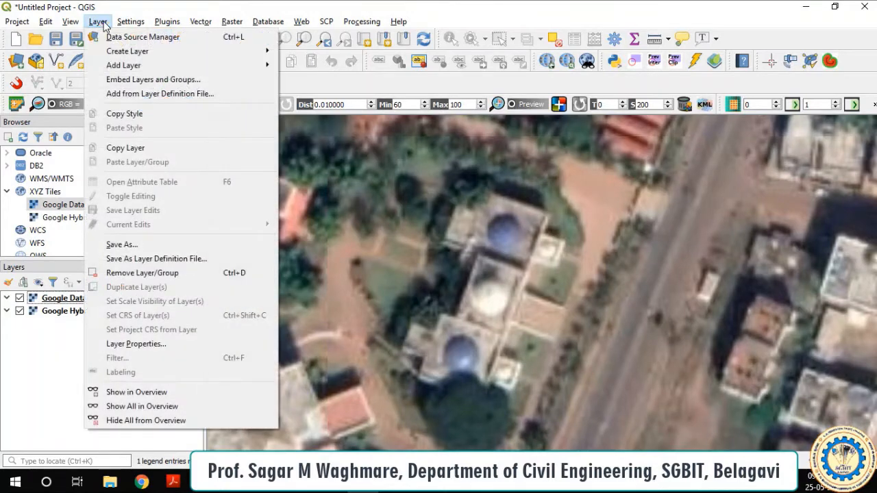
{"action": "mouse_move", "coordinate": [109, 67]}
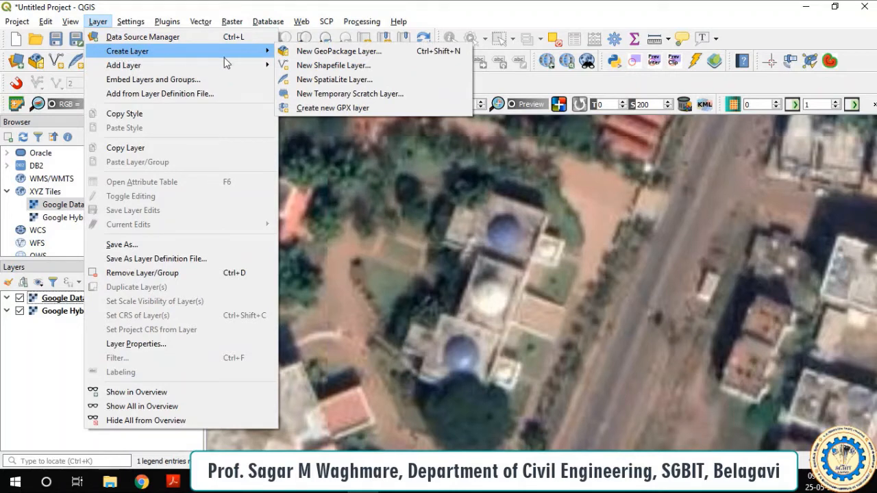
{"action": "left_click", "coordinate": [340, 66]}
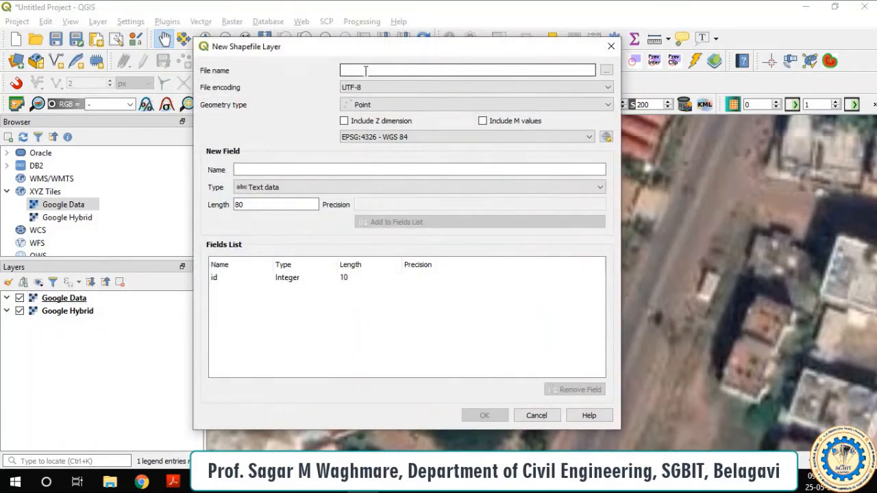
{"action": "type", "text": "Colle"}
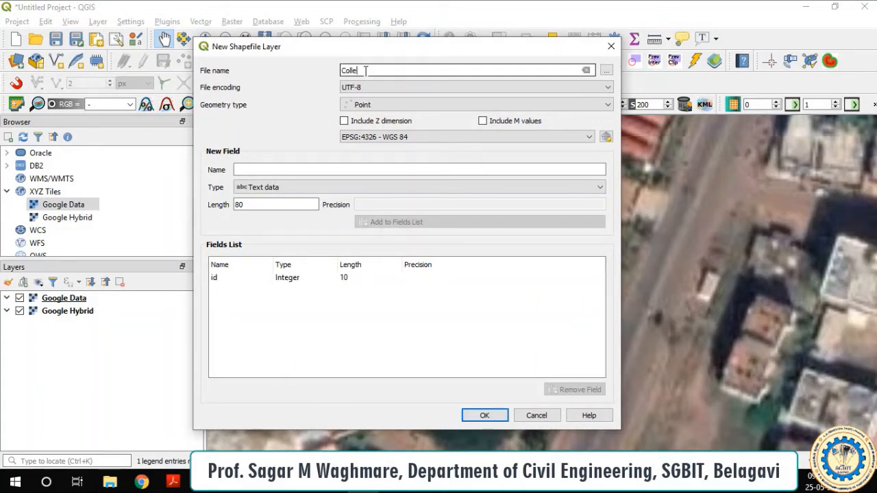
{"action": "type", "text": "ge Locations"}
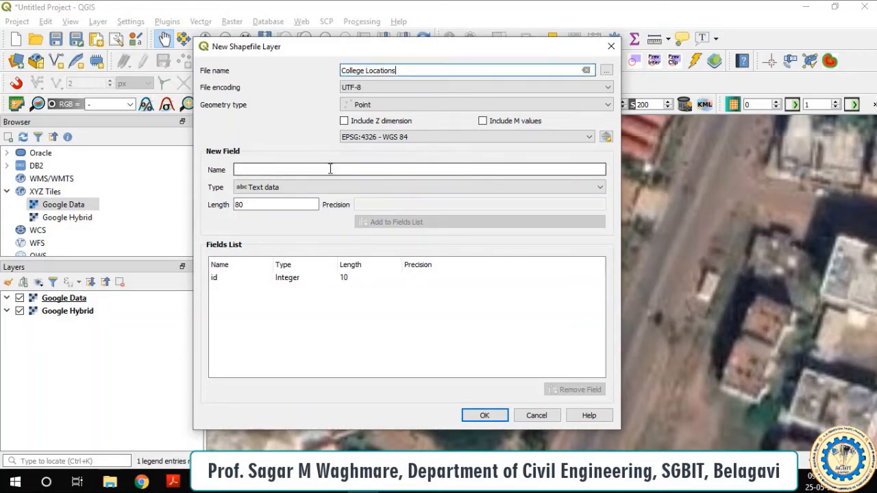
- Add a text data field called Name to the fields list and create the shapefile layer
{"action": "left_click", "coordinate": [259, 168]}
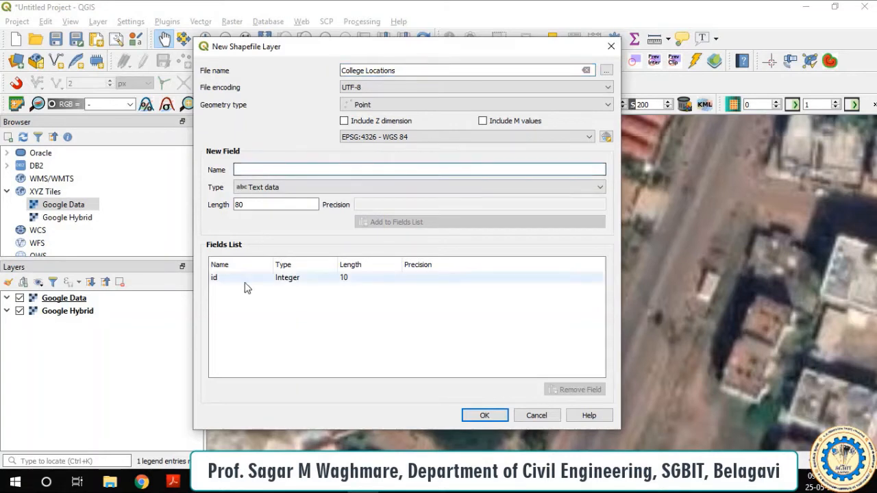
{"action": "left_click", "coordinate": [227, 278]}
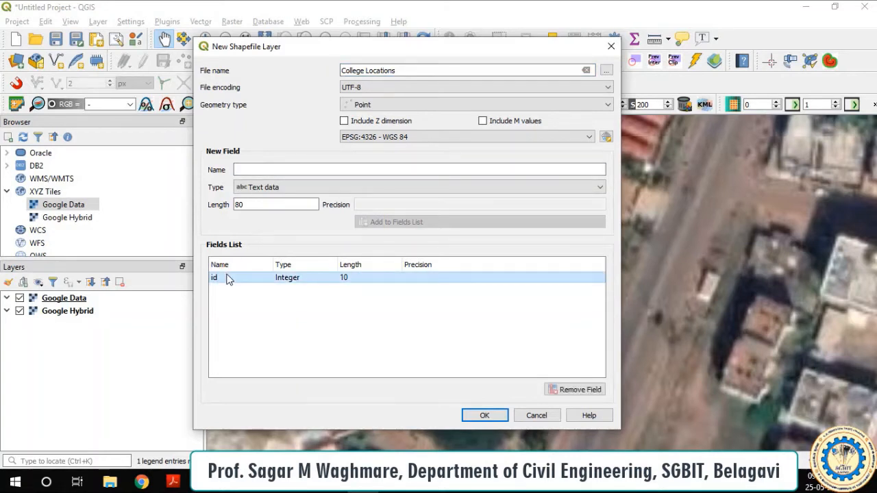
{"action": "left_click", "coordinate": [257, 170]}
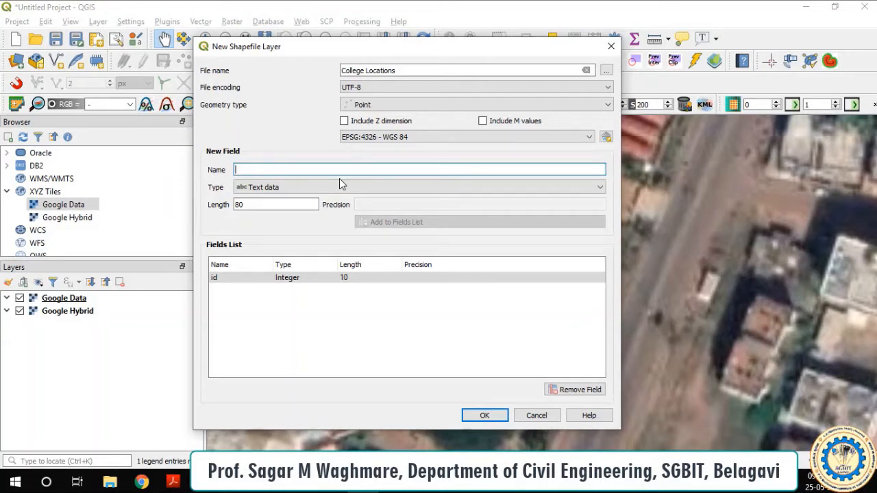
{"action": "type", "text": "NAme"}
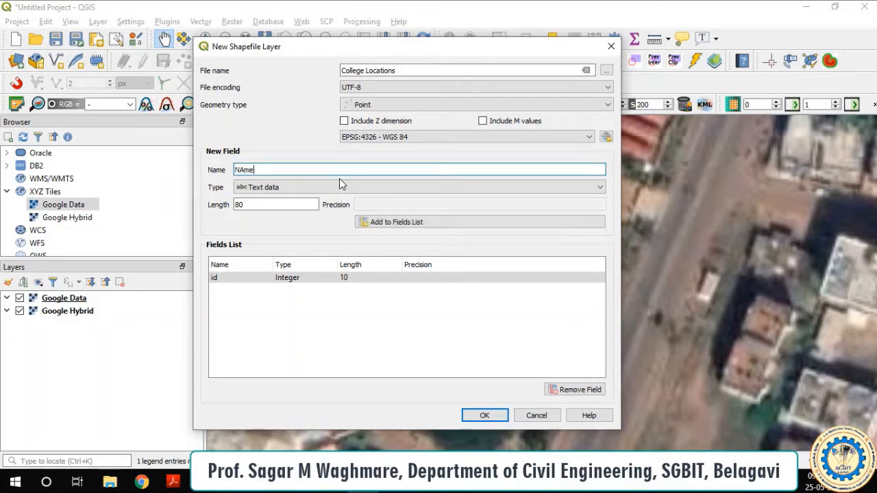
{"action": "key", "text": "BackSpace"}
{"action": "key", "text": "BackSpace"}
{"action": "type", "text": "ameo"}
{"action": "key", "text": "BackSpace"}
{"action": "type", "text": "of th"}
{"action": "key", "text": "BackSpace"}
{"action": "type", "text": "h"}
{"action": "key", "text": "BackSpace"}
{"action": "key", "text": "BackSpace"}
{"action": "key", "text": "BackSpace"}
{"action": "key", "text": "BackSpace"}
{"action": "key", "text": "BackSpace"}
{"action": "key", "text": "BackSpace"}
{"action": "left_click", "coordinate": [276, 187]}
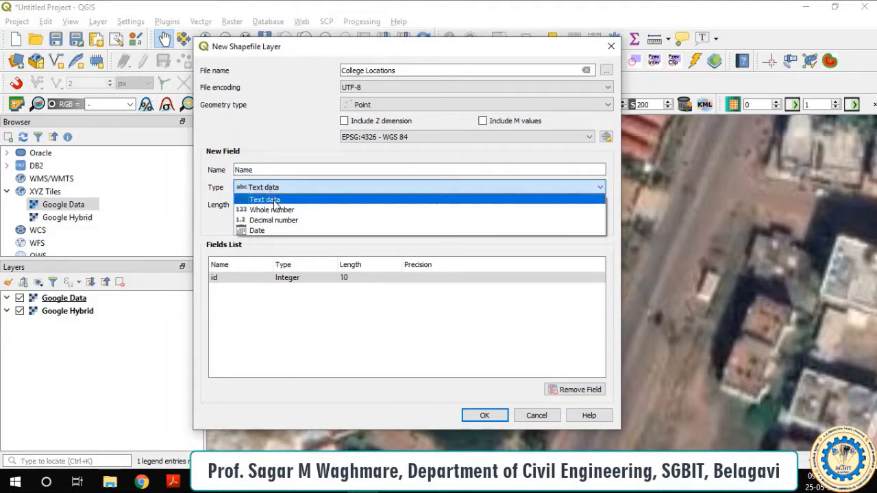
{"action": "left_click", "coordinate": [274, 200]}
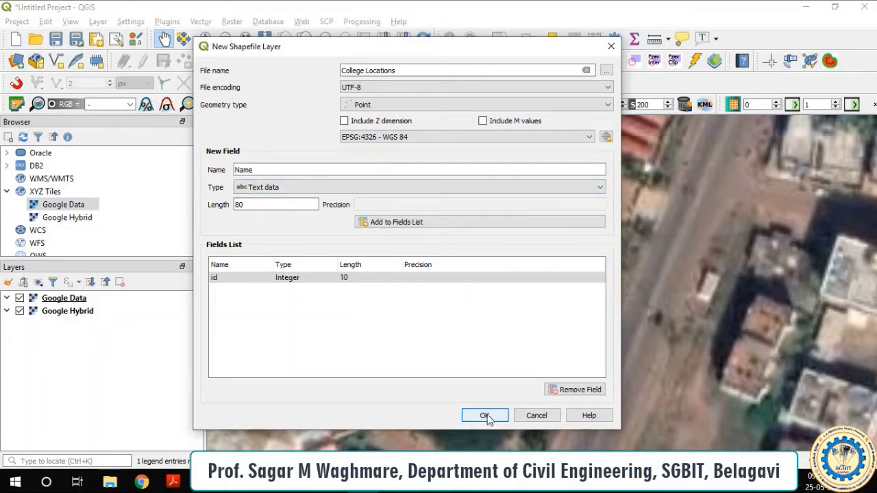
{"action": "left_click", "coordinate": [415, 224]}
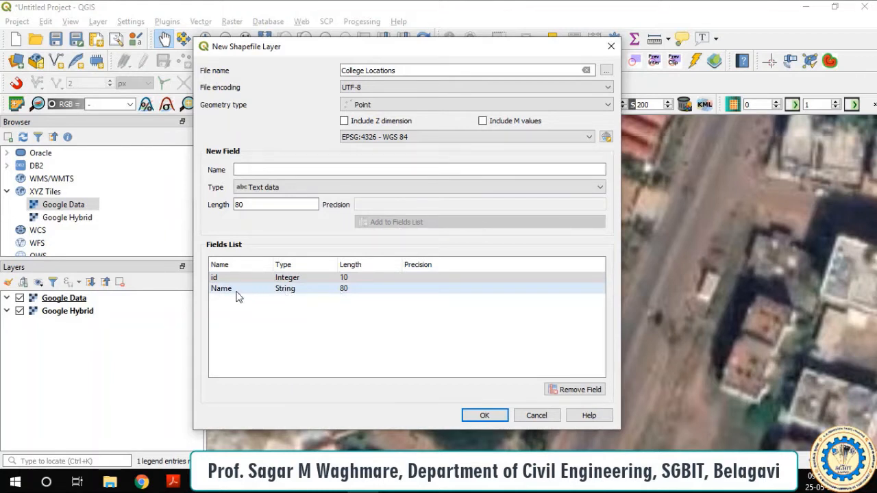
{"action": "left_click", "coordinate": [483, 415]}
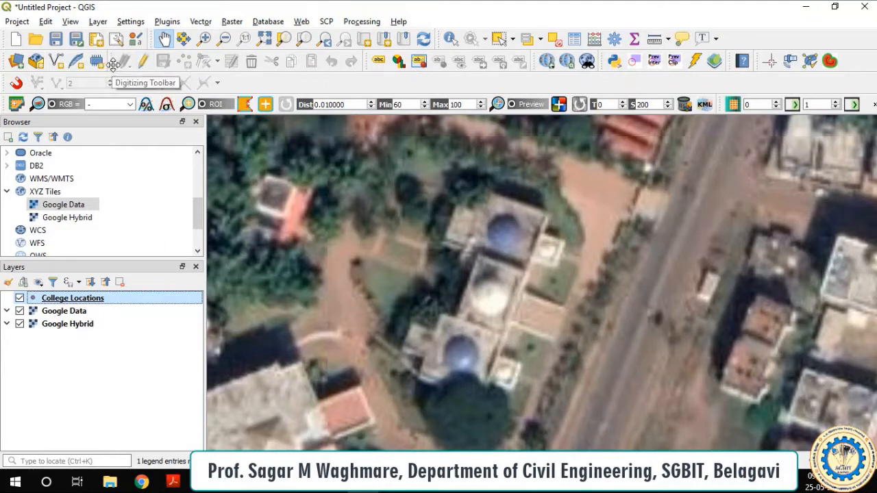
- Turn on editing for the College Locations layer and activate the Add Point Feature tool
{"action": "right_click", "coordinate": [751, 22]}
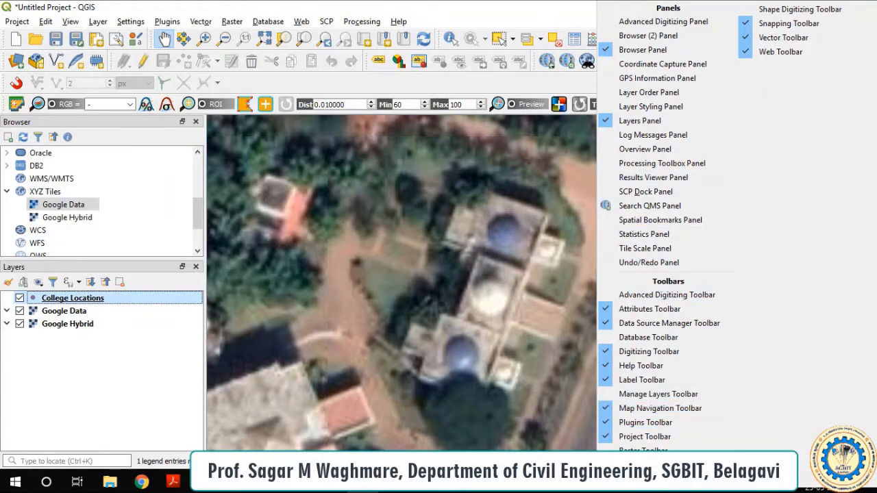
{"action": "left_click", "coordinate": [574, 7]}
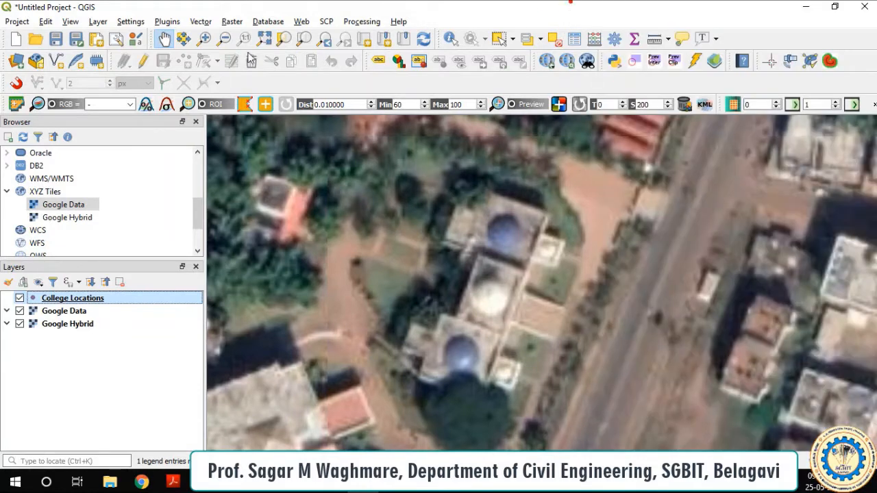
{"action": "left_click", "coordinate": [144, 62]}
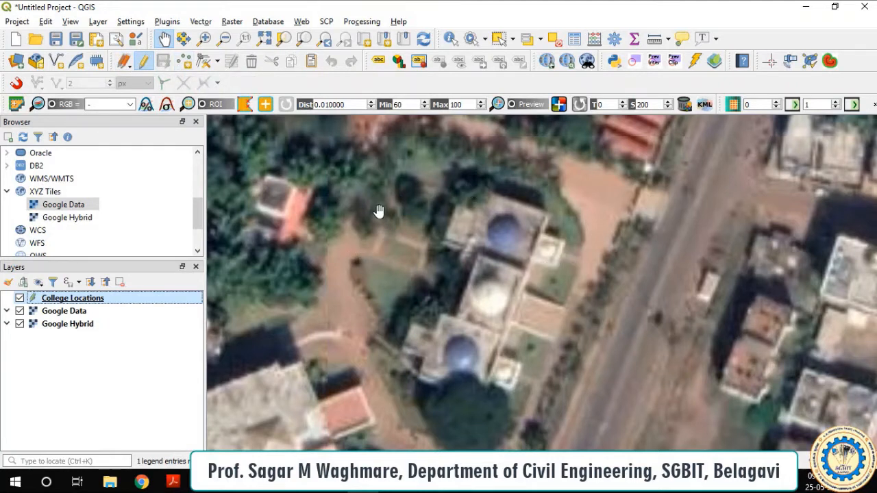
{"action": "left_click", "coordinate": [185, 61]}
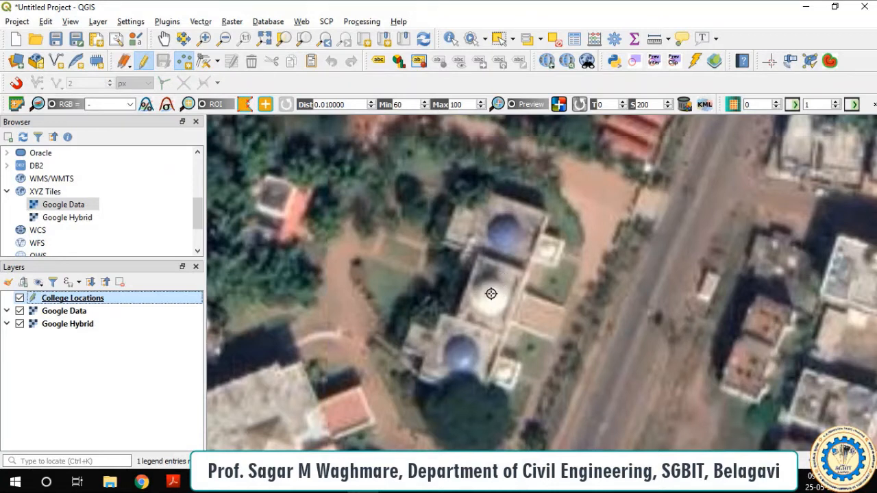
- Place a point on the white central dome of the campus building with id 1 and the name office Building
{"action": "left_click", "coordinate": [492, 294]}
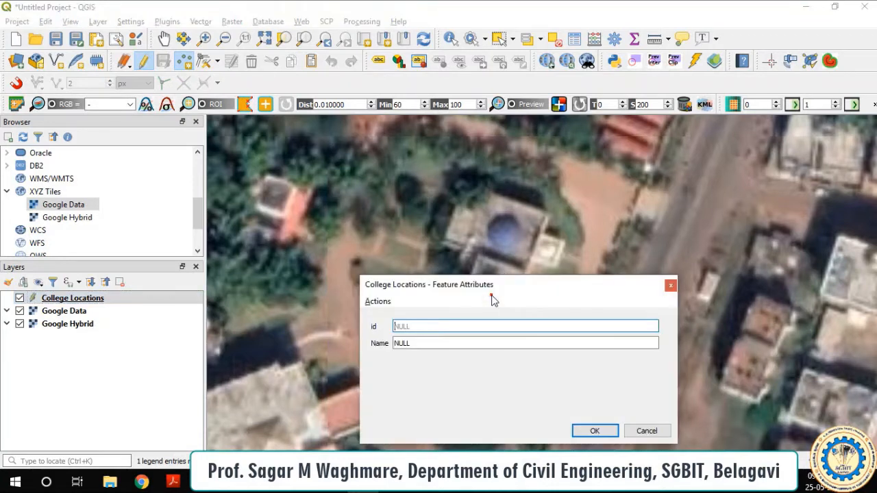
{"action": "left_click", "coordinate": [424, 341]}
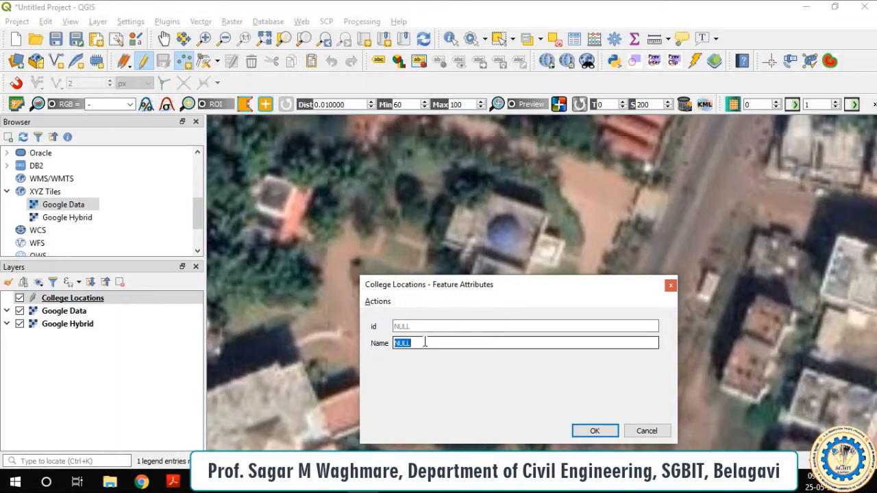
{"action": "left_click", "coordinate": [407, 326]}
{"action": "type", "text": "1"}
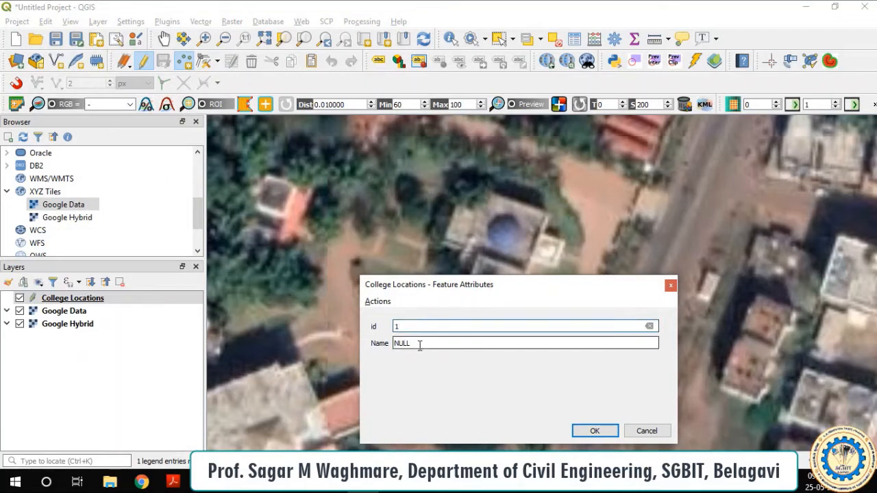
{"action": "left_click", "coordinate": [419, 345]}
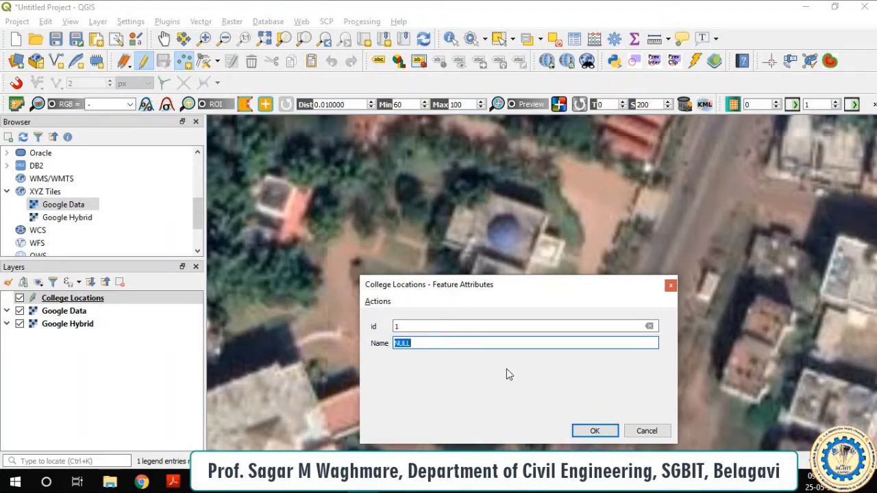
{"action": "type", "text": "office Bui"}
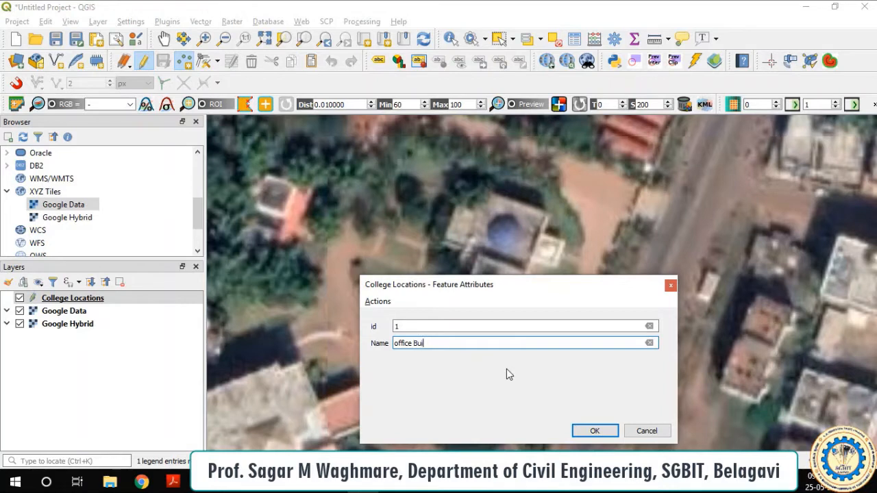
{"action": "type", "text": "lding"}
{"action": "left_click", "coordinate": [594, 430]}
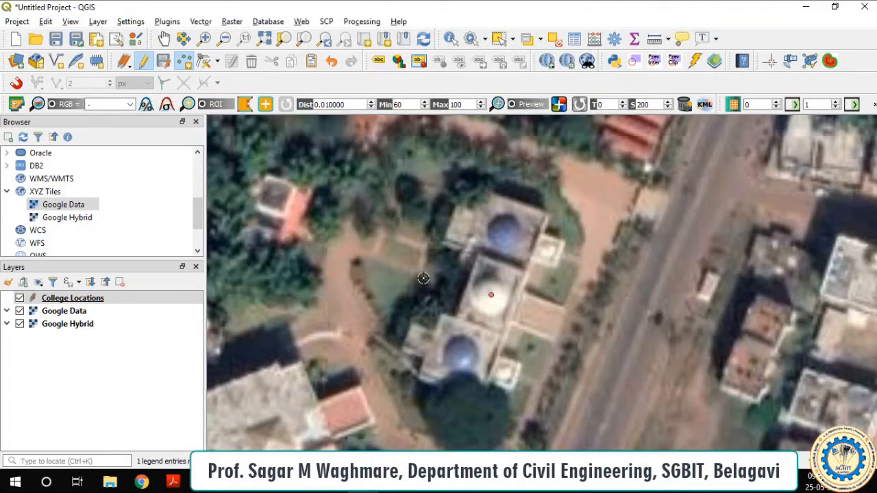
- Add a point on the southern part of the grey roadside building with id 2 and the name College Lib
{"action": "scroll", "coordinate": [450, 279], "scroll_direction": "down", "scroll_amount": 2}
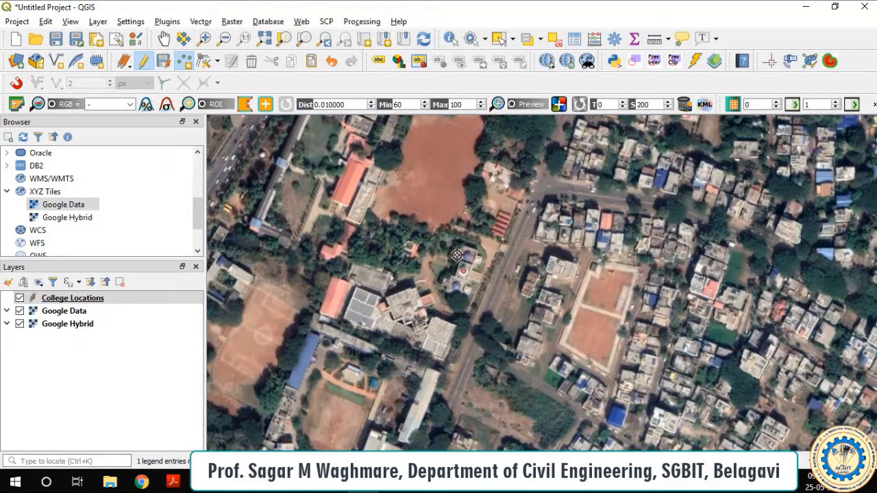
{"action": "scroll", "coordinate": [434, 367], "scroll_direction": "up", "scroll_amount": 3}
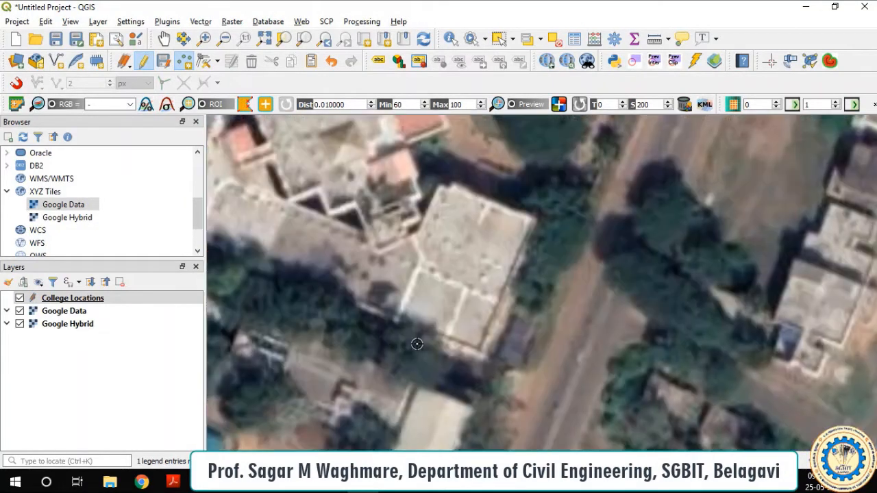
{"action": "left_click", "coordinate": [451, 299]}
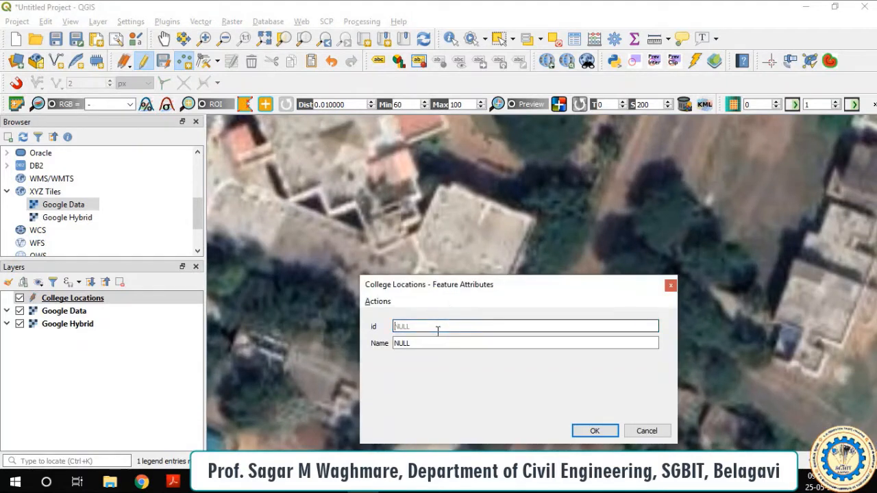
{"action": "type", "text": "2"}
{"action": "left_click", "coordinate": [436, 339]}
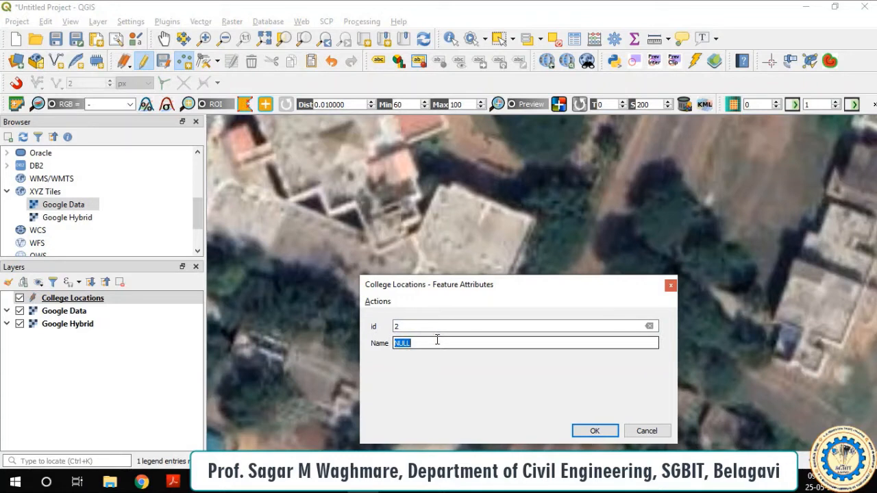
{"action": "type", "text": "Coo"}
{"action": "type", "text": "lege"}
{"action": "type", "text": " Lib"}
{"action": "left_click", "coordinate": [592, 429]}
- Add a point at the northeast corner of the main grey-roofed building with id 3 and the name Acadamic Coordinator Chamber
{"action": "scroll", "coordinate": [495, 301], "scroll_direction": "down", "scroll_amount": 1}
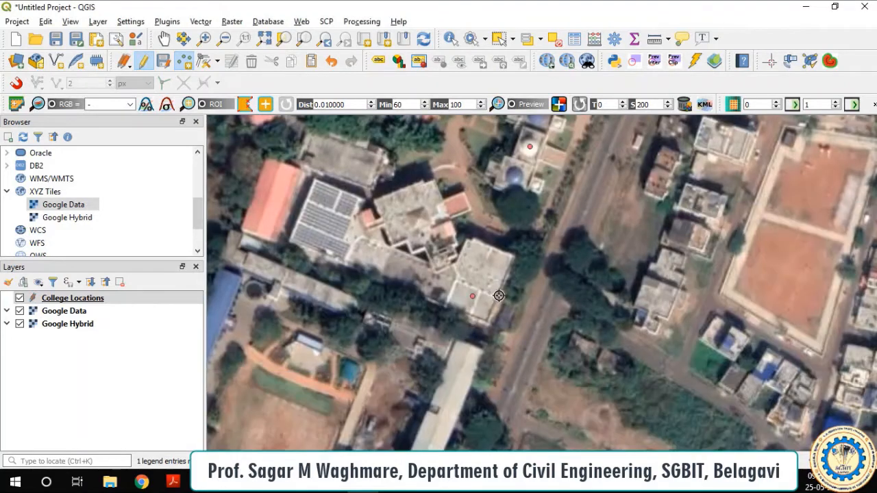
{"action": "scroll", "coordinate": [407, 188], "scroll_direction": "up", "scroll_amount": 1}
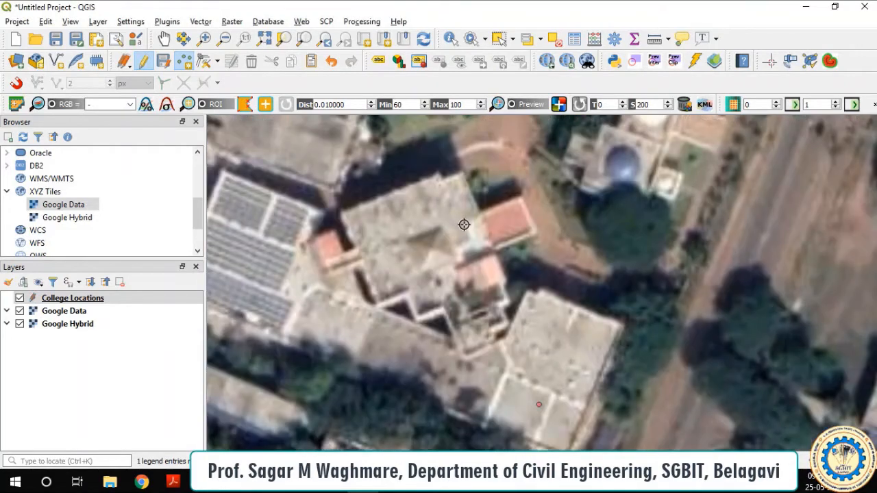
{"action": "scroll", "coordinate": [464, 223], "scroll_direction": "up", "scroll_amount": 1}
{"action": "scroll", "coordinate": [450, 166], "scroll_direction": "down", "scroll_amount": 1}
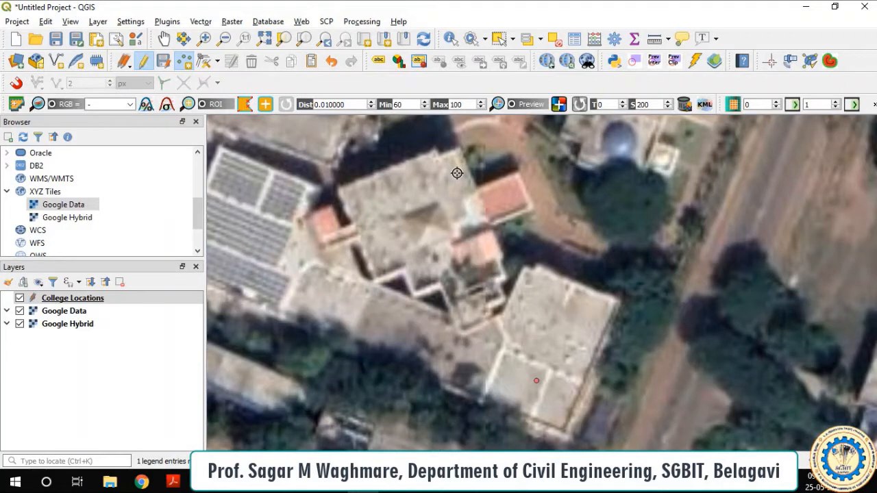
{"action": "left_click", "coordinate": [457, 172]}
{"action": "left_click", "coordinate": [425, 342]}
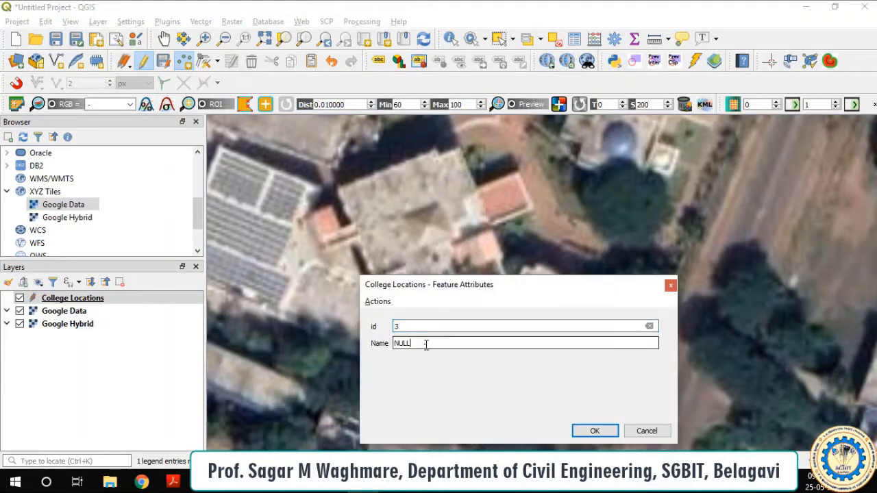
{"action": "double_click", "coordinate": [426, 344]}
{"action": "type", "text": "Acadamic Coordinator Chamber"}
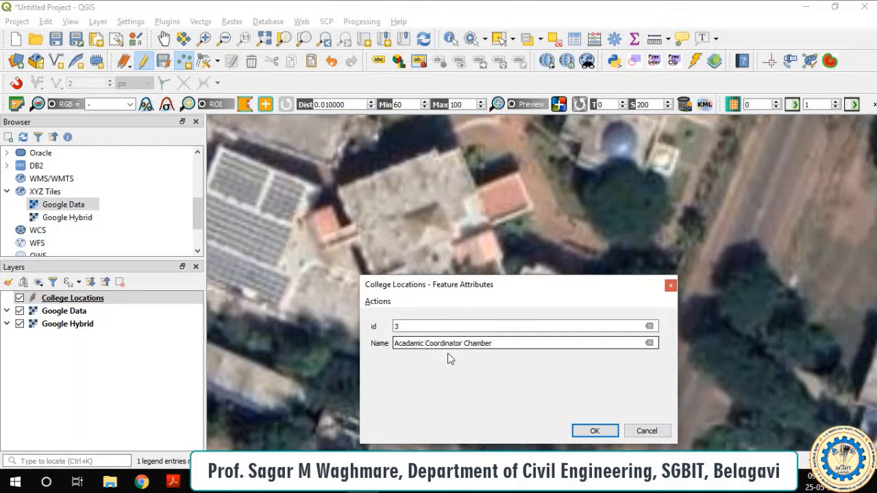
{"action": "left_click", "coordinate": [589, 431]}
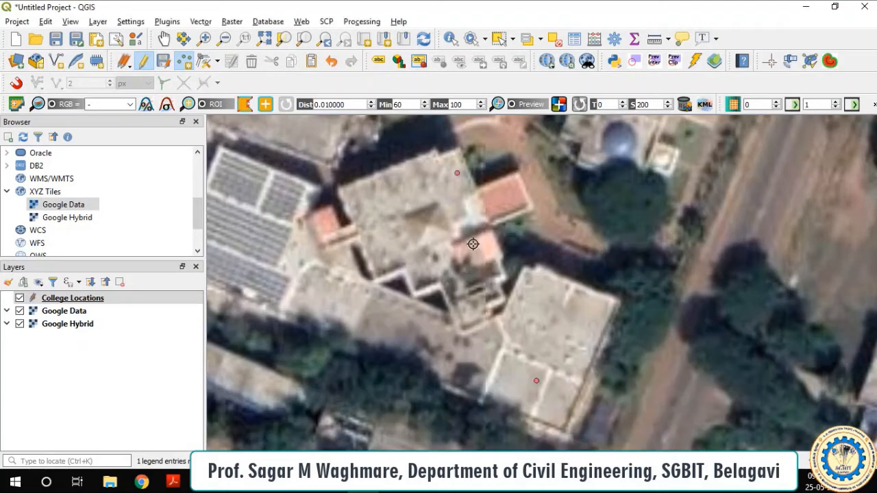
- Add a point in the middle of the solar-panelled roof with id 4 and the name Solar Panels
{"action": "scroll", "coordinate": [473, 244], "scroll_direction": "down", "scroll_amount": 1}
{"action": "scroll", "coordinate": [351, 233], "scroll_direction": "up", "scroll_amount": 1}
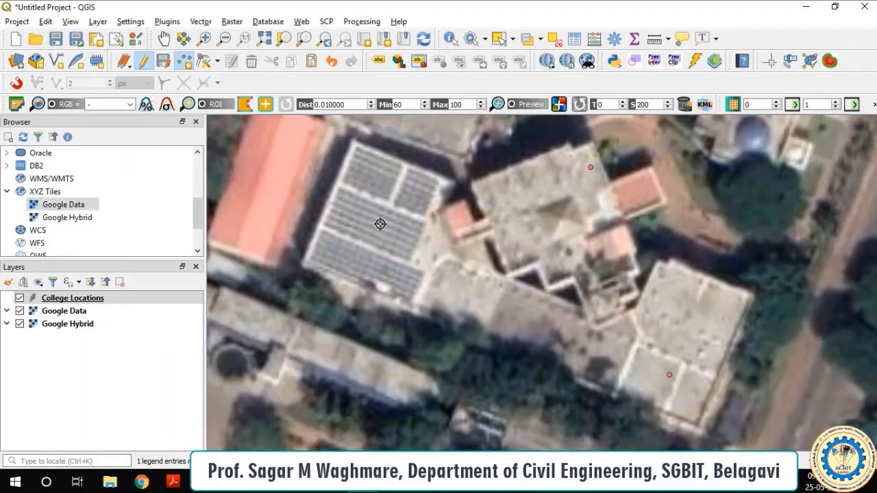
{"action": "left_click", "coordinate": [380, 224]}
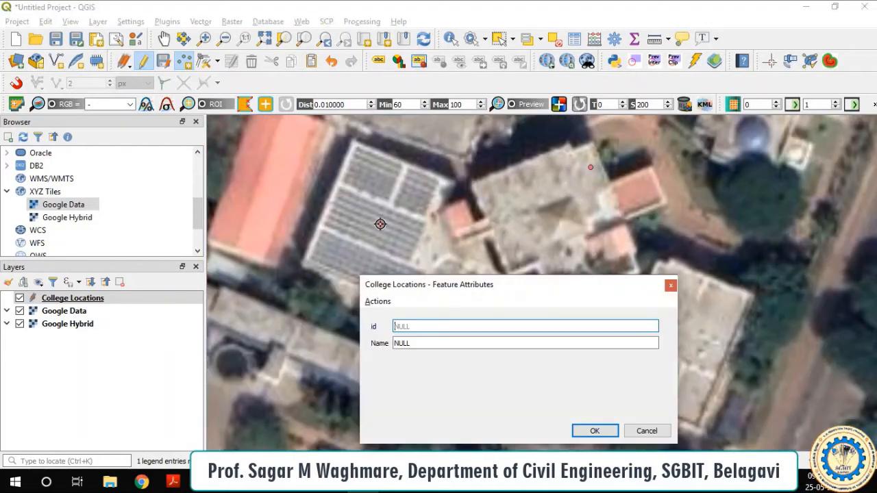
{"action": "type", "text": "4"}
{"action": "left_click", "coordinate": [414, 345]}
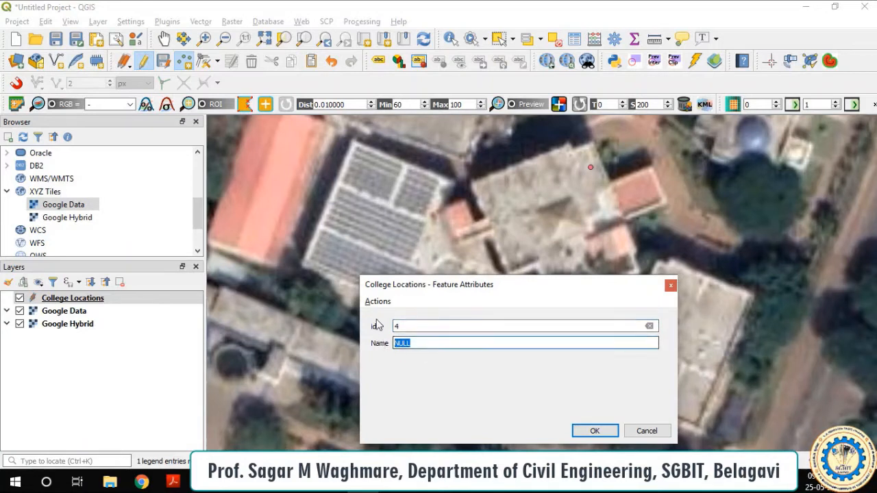
{"action": "type", "text": "Solar Panels"}
{"action": "left_click", "coordinate": [593, 430]}
- Add a point on the small building among the trees northwest of the main block with id 5 and the name Swamiji Temple
{"action": "scroll", "coordinate": [503, 273], "scroll_direction": "down", "scroll_amount": 1}
{"action": "scroll", "coordinate": [503, 274], "scroll_direction": "down", "scroll_amount": 1}
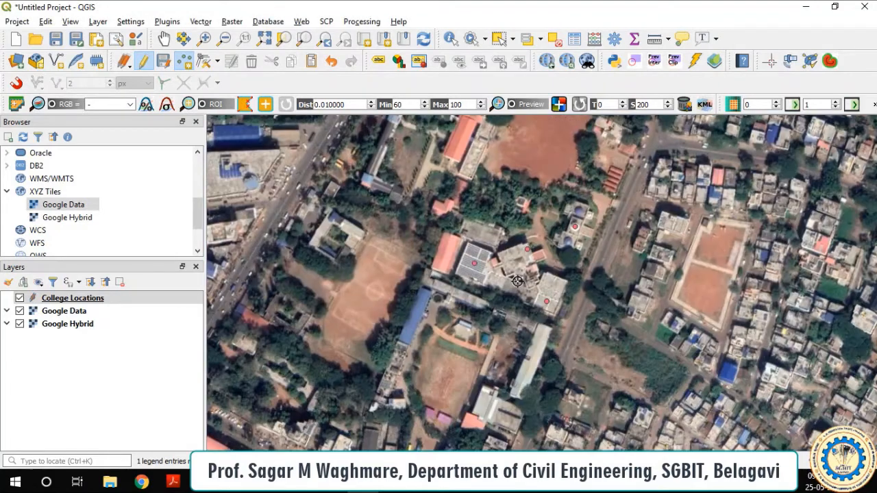
{"action": "scroll", "coordinate": [522, 196], "scroll_direction": "up", "scroll_amount": 1}
{"action": "scroll", "coordinate": [522, 196], "scroll_direction": "up", "scroll_amount": 2}
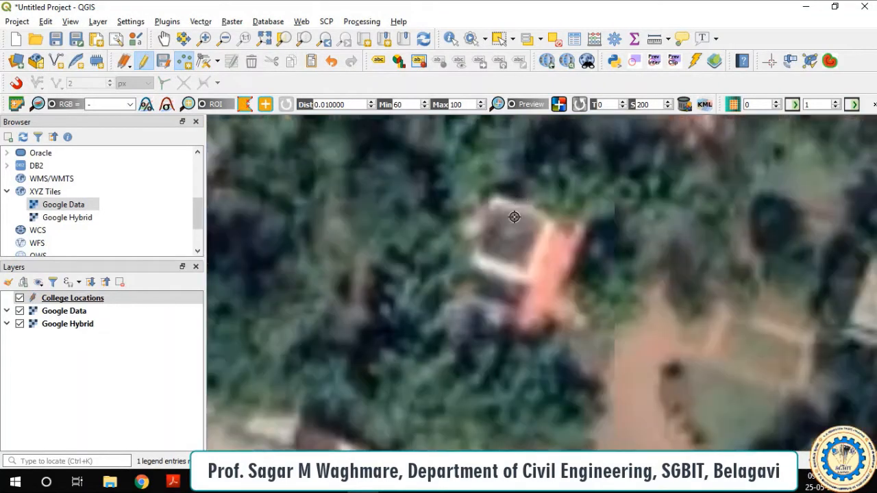
{"action": "left_click", "coordinate": [513, 247]}
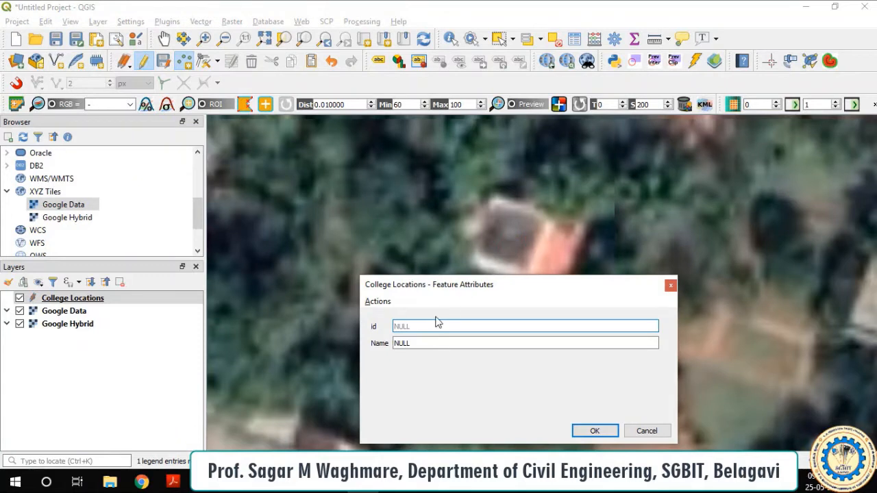
{"action": "type", "text": "5"}
{"action": "key", "text": "Tab"}
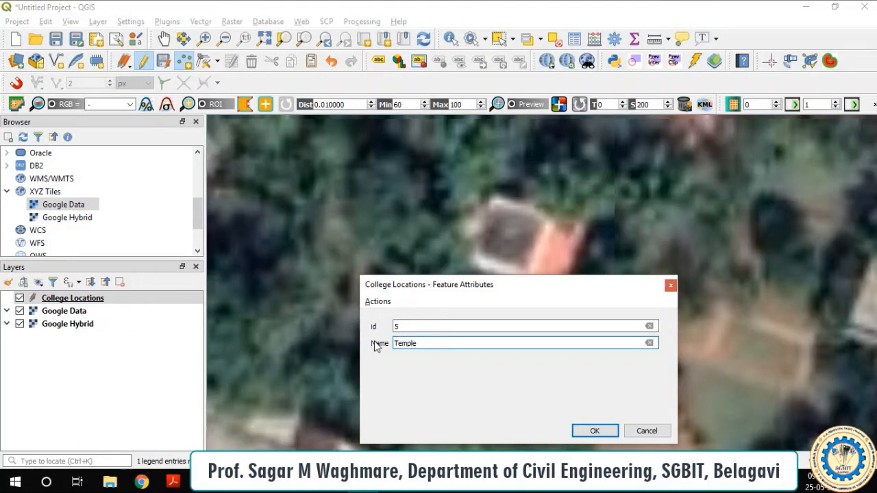
{"action": "type", "text": "Temple"}
{"action": "key", "text": "Home"}
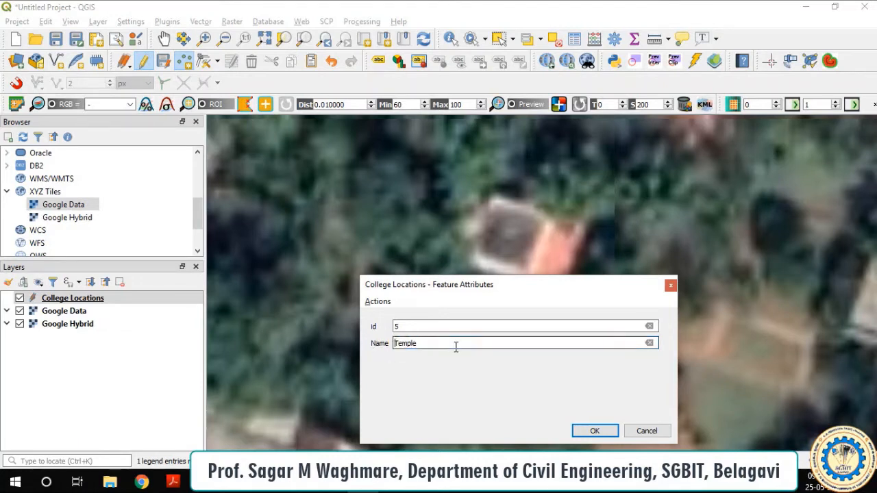
{"action": "type", "text": "Swamiji"}
{"action": "key", "text": "BackSpace"}
{"action": "key", "text": "BackSpace"}
{"action": "type", "text": "i"}
{"action": "left_click", "coordinate": [592, 431]}
- Add a point on the northern part of the grey roadside building, named Seminar Hall No. 1, without an id
{"action": "scroll", "coordinate": [510, 265], "scroll_direction": "down", "scroll_amount": 2}
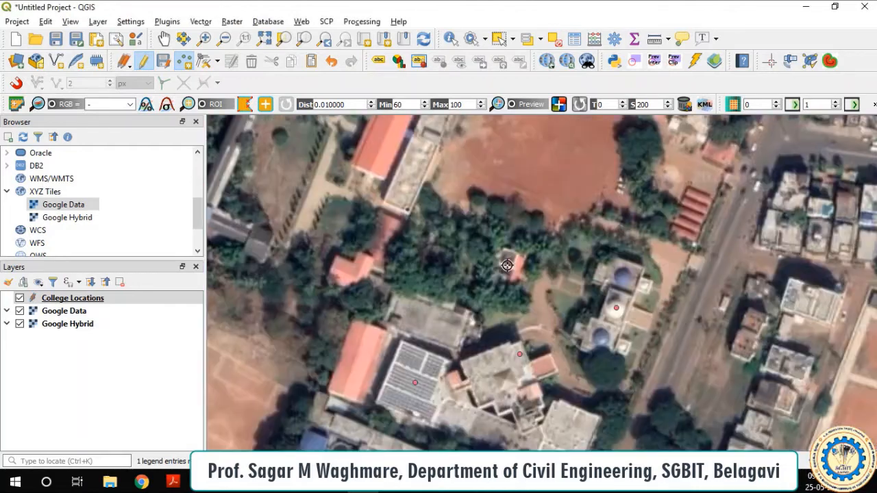
{"action": "scroll", "coordinate": [522, 278], "scroll_direction": "down", "scroll_amount": 1}
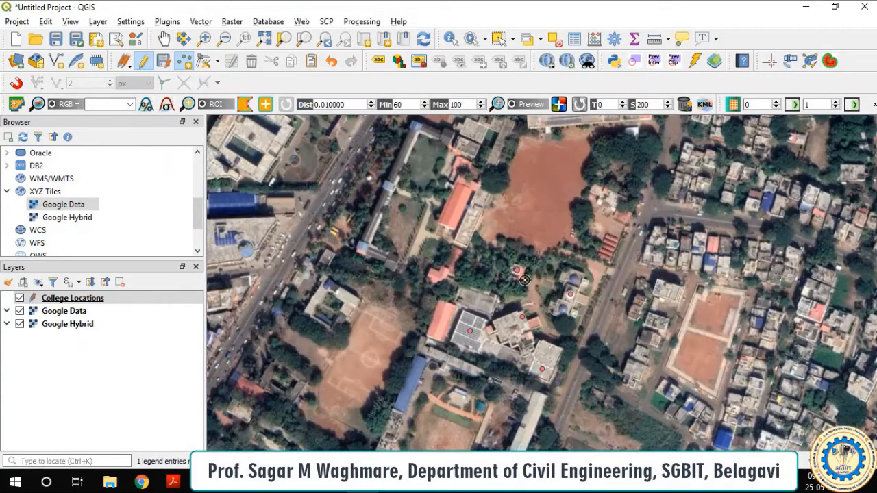
{"action": "scroll", "coordinate": [458, 289], "scroll_direction": "up", "scroll_amount": 2}
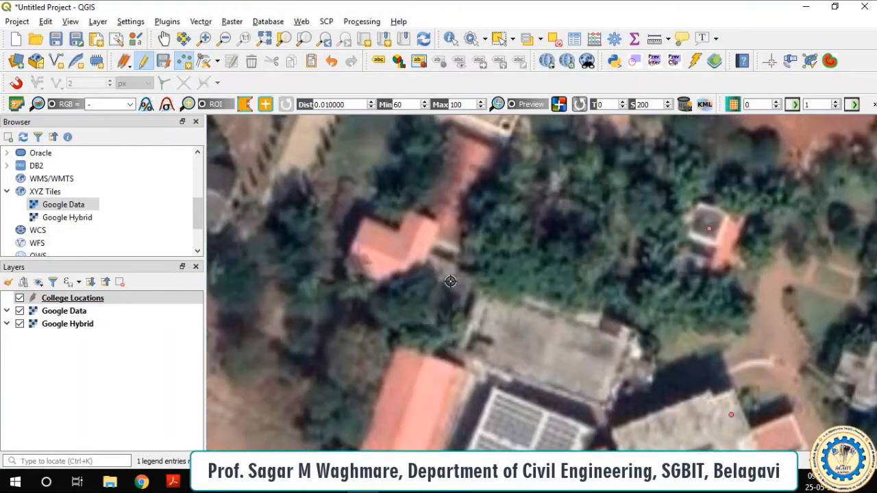
{"action": "scroll", "coordinate": [466, 292], "scroll_direction": "down", "scroll_amount": 1}
{"action": "scroll", "coordinate": [480, 302], "scroll_direction": "down", "scroll_amount": 1}
{"action": "scroll", "coordinate": [496, 311], "scroll_direction": "up", "scroll_amount": 2}
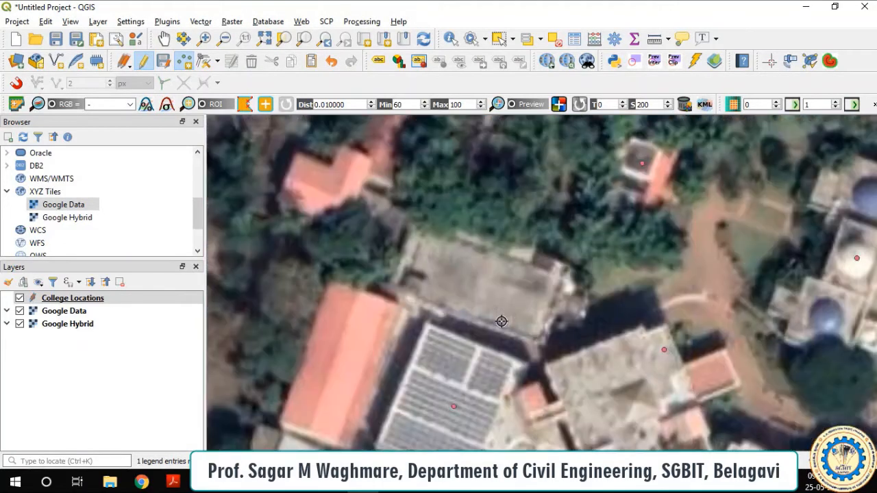
{"action": "scroll", "coordinate": [514, 289], "scroll_direction": "down", "scroll_amount": 1}
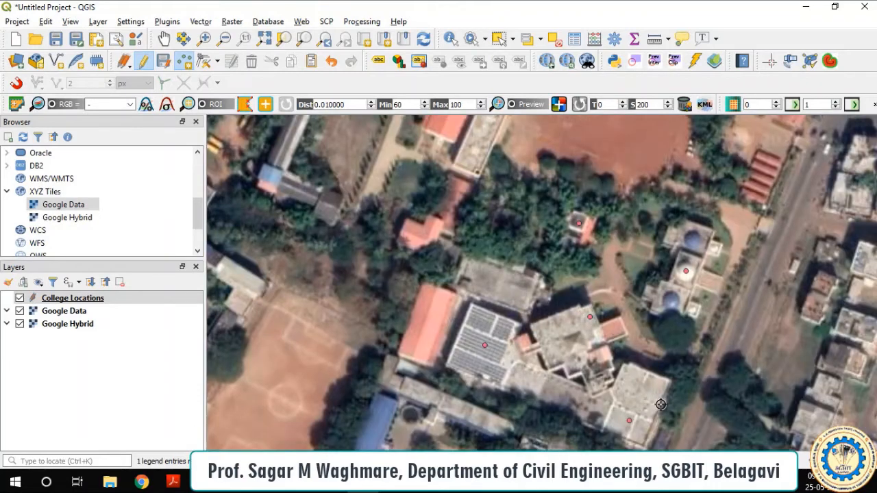
{"action": "scroll", "coordinate": [661, 404], "scroll_direction": "up", "scroll_amount": 1}
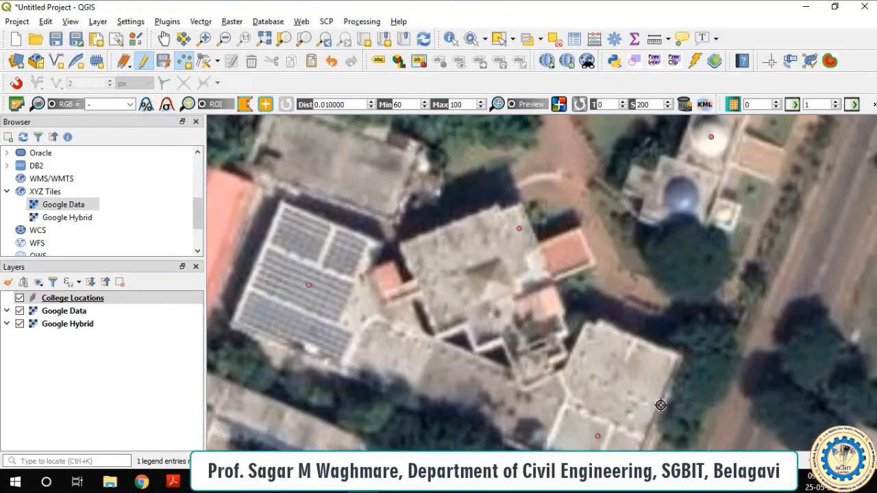
{"action": "left_click", "coordinate": [624, 361]}
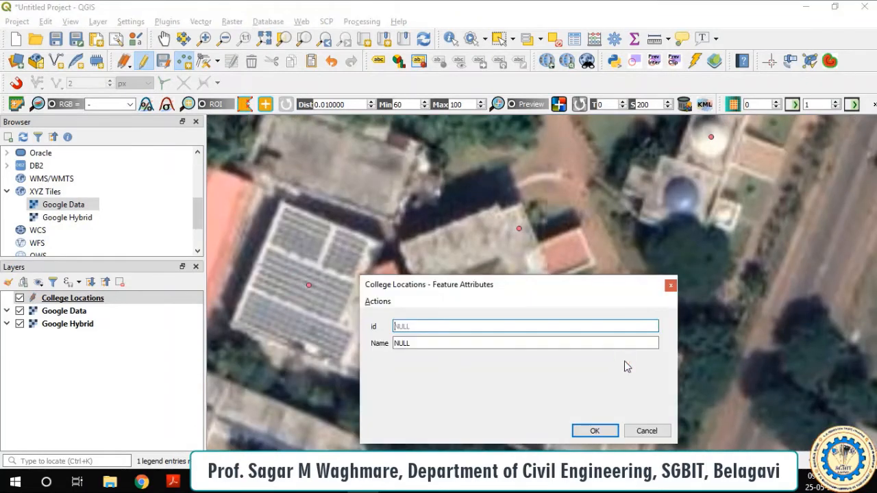
{"action": "left_click", "coordinate": [416, 343]}
{"action": "left_click_drag", "start_coordinate": [415, 343], "coordinate": [390, 344]}
{"action": "type", "text": "Semi"}
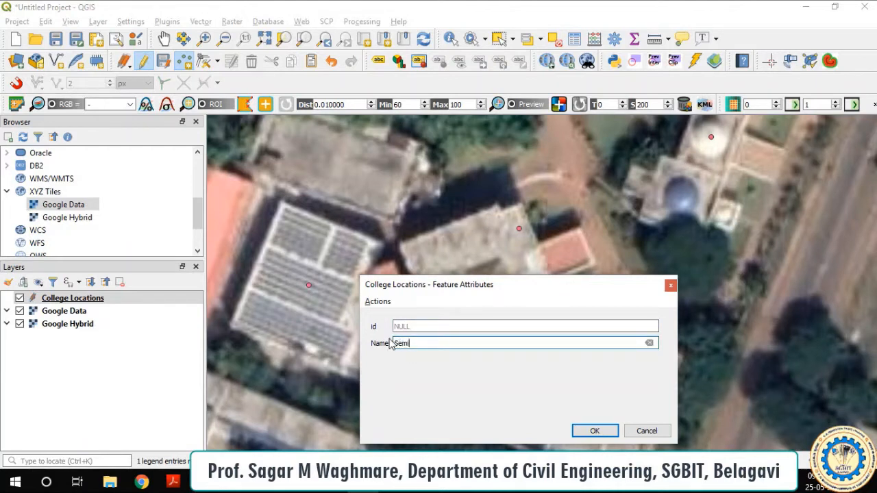
{"action": "type", "text": "nar Hall No. 1"}
{"action": "left_click", "coordinate": [593, 431]}
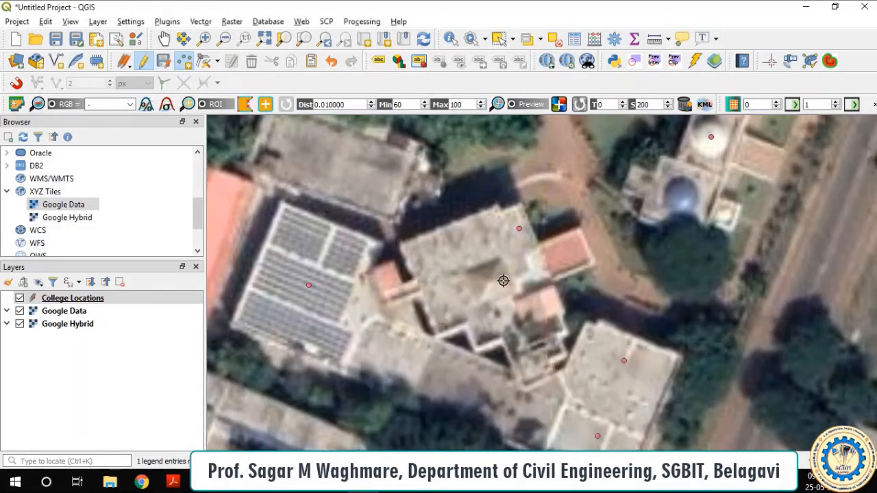
- Add a point on the grey roof just north of the solar panels, named Auditorium, without an id
{"action": "scroll", "coordinate": [507, 274], "scroll_direction": "down", "scroll_amount": 1}
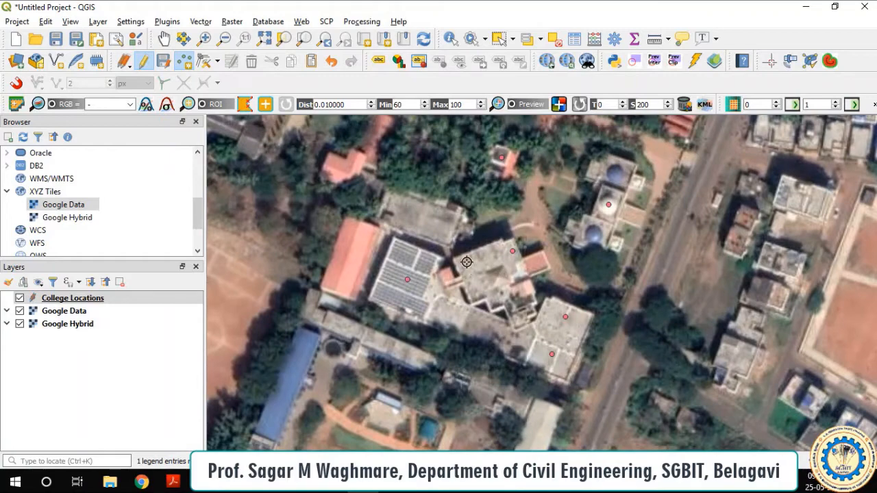
{"action": "scroll", "coordinate": [472, 252], "scroll_direction": "down", "scroll_amount": 1}
{"action": "scroll", "coordinate": [451, 229], "scroll_direction": "up", "scroll_amount": 1}
{"action": "scroll", "coordinate": [445, 253], "scroll_direction": "up", "scroll_amount": 2}
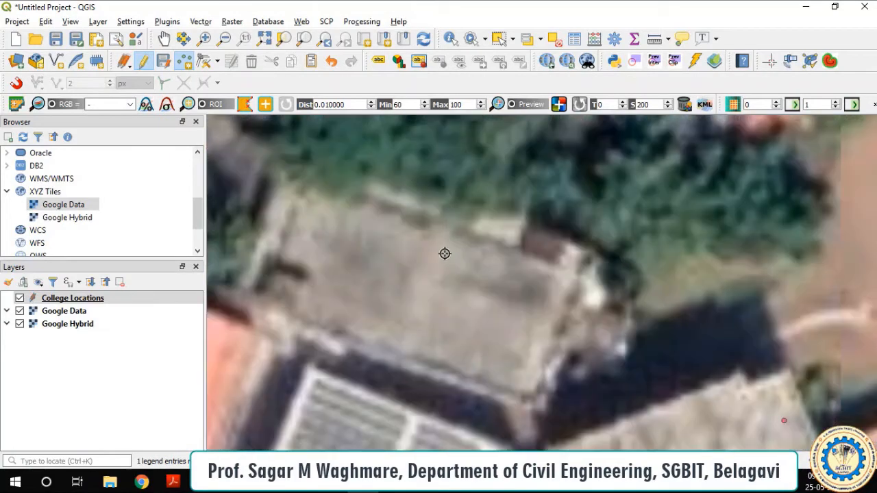
{"action": "scroll", "coordinate": [464, 282], "scroll_direction": "down", "scroll_amount": 2}
{"action": "scroll", "coordinate": [452, 277], "scroll_direction": "up", "scroll_amount": 1}
{"action": "left_click", "coordinate": [452, 277]}
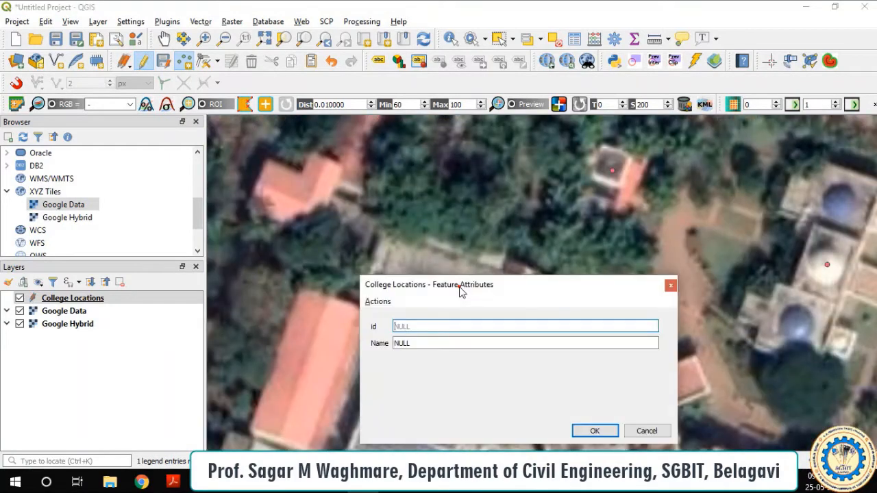
{"action": "left_click", "coordinate": [431, 343]}
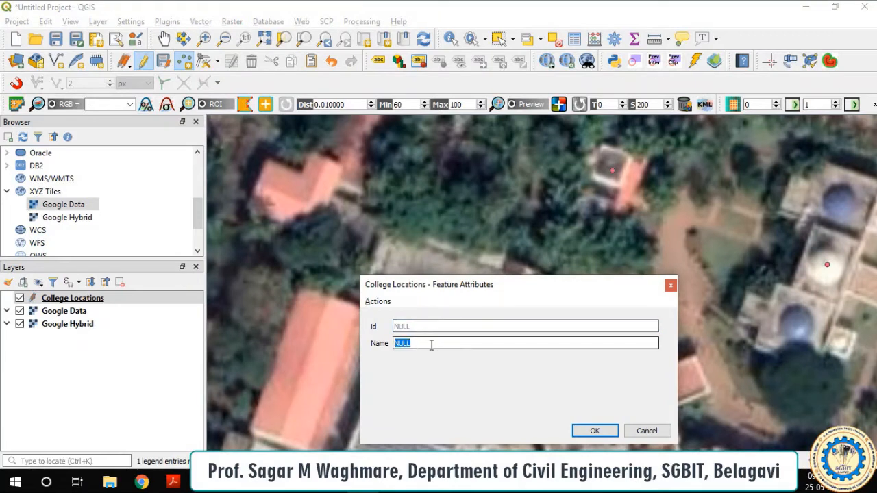
{"action": "type", "text": "Auditorium"}
{"action": "left_click", "coordinate": [594, 430]}
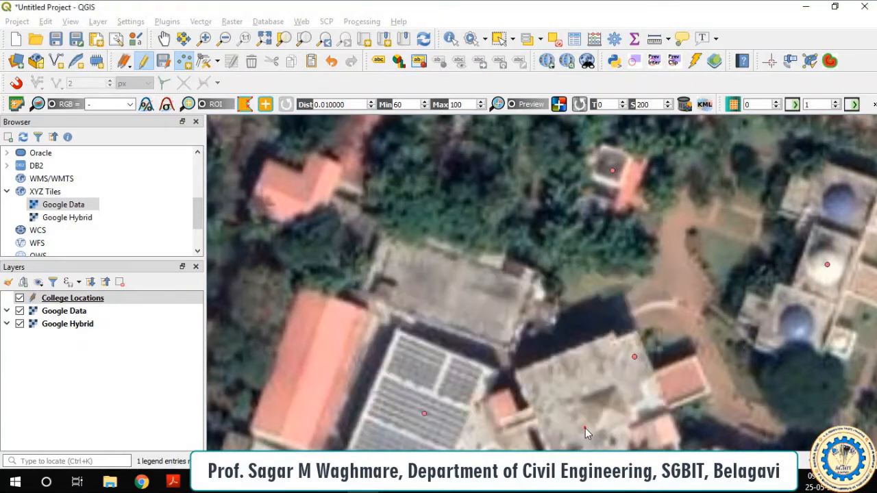
- Add a point on the row of red-roofed sheds beside the road north of the domed building, named Parking, without an id
{"action": "scroll", "coordinate": [523, 233], "scroll_direction": "down", "scroll_amount": 2}
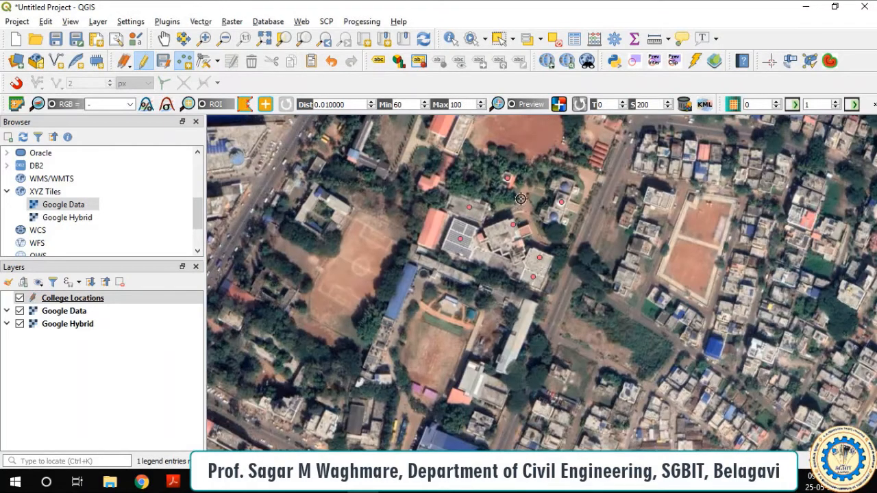
{"action": "scroll", "coordinate": [605, 139], "scroll_direction": "up", "scroll_amount": 2}
{"action": "scroll", "coordinate": [605, 139], "scroll_direction": "up", "scroll_amount": 1}
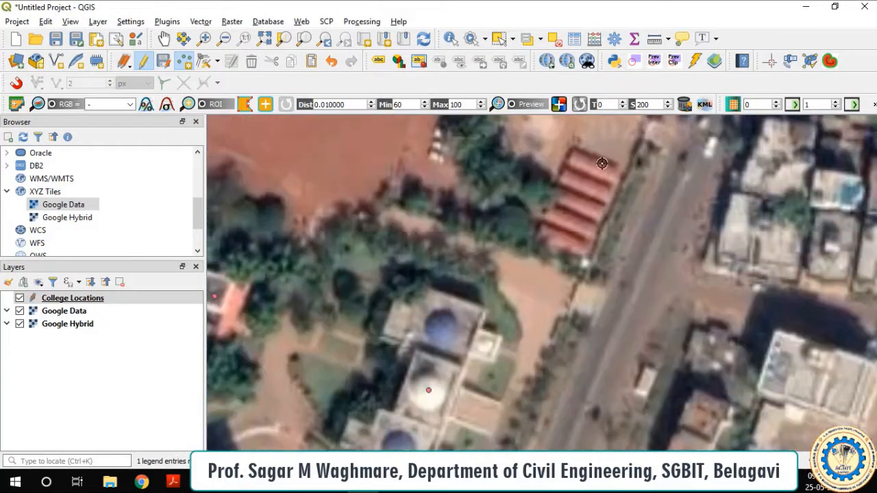
{"action": "left_click", "coordinate": [577, 205]}
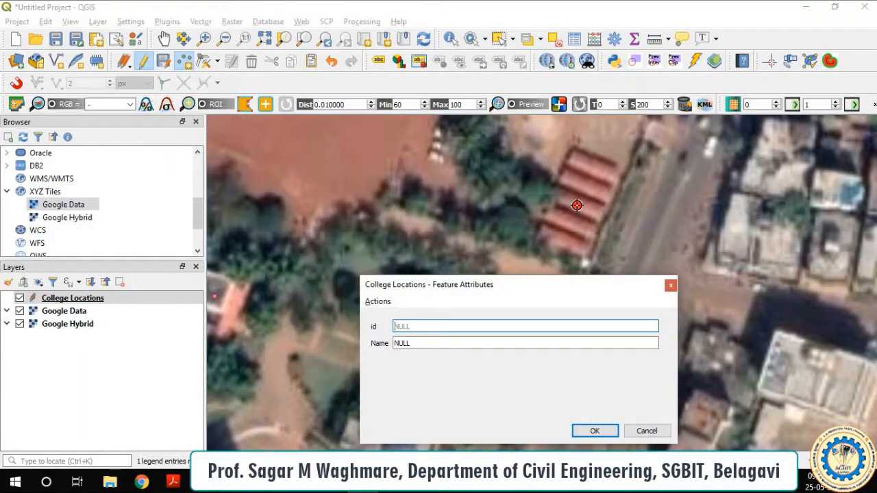
{"action": "left_click", "coordinate": [422, 343]}
{"action": "type", "text": "Two Whel"}
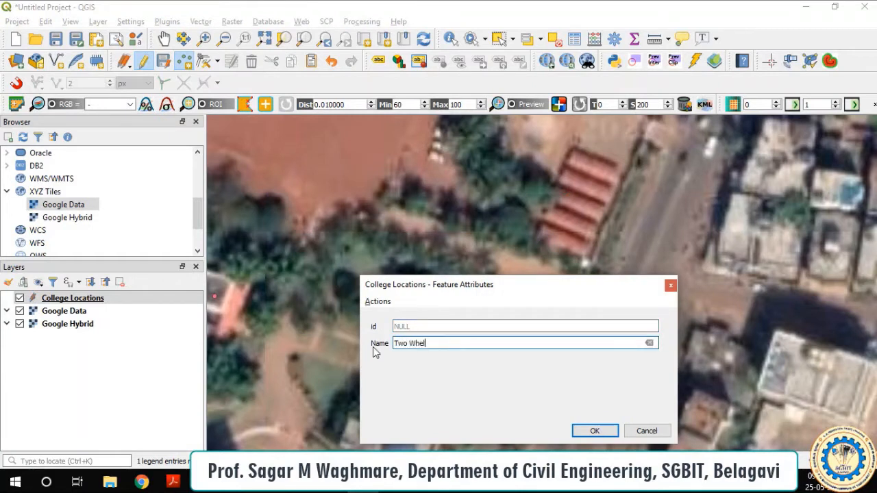
{"action": "type", "text": "ler"}
{"action": "key", "text": "BackSpace"}
{"action": "key", "text": "BackSpace"}
{"action": "key", "text": "BackSpace"}
{"action": "key", "text": "BackSpace"}
{"action": "key", "text": "BackSpace"}
{"action": "key", "text": "BackSpace"}
{"action": "key", "text": "BackSpace"}
{"action": "key", "text": "BackSpace"}
{"action": "key", "text": "BackSpace"}
{"action": "key", "text": "BackSpace"}
{"action": "key", "text": "BackSpace"}
{"action": "type", "text": "Parking"}
{"action": "left_click", "coordinate": [594, 430]}
- Add a point on the small red roof near the road junction north of the parking sheds, named Canteen, without an id
{"action": "scroll", "coordinate": [543, 339], "scroll_direction": "down", "scroll_amount": 1}
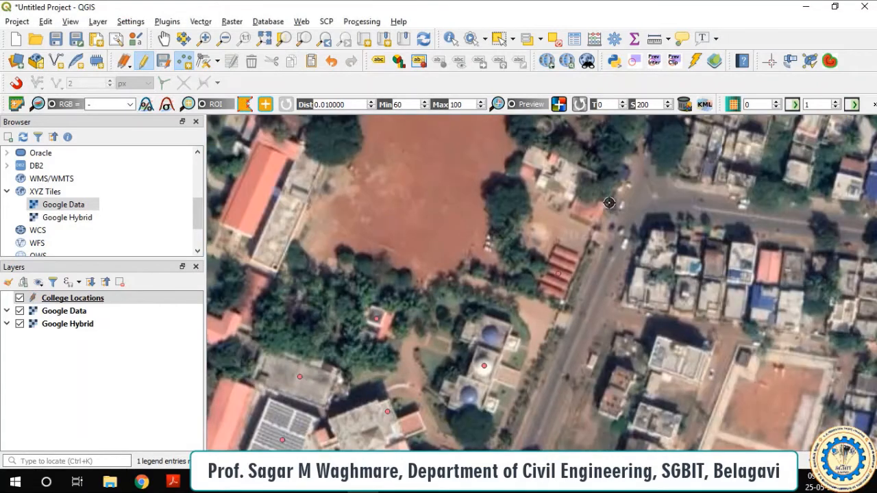
{"action": "scroll", "coordinate": [595, 199], "scroll_direction": "up", "scroll_amount": 1}
{"action": "left_click", "coordinate": [591, 223]}
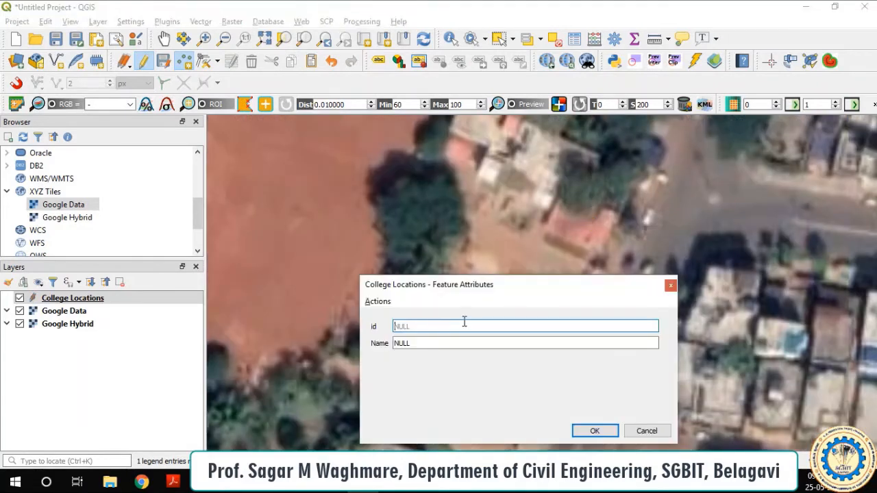
{"action": "left_click", "coordinate": [417, 344]}
{"action": "type", "text": "Cant"}
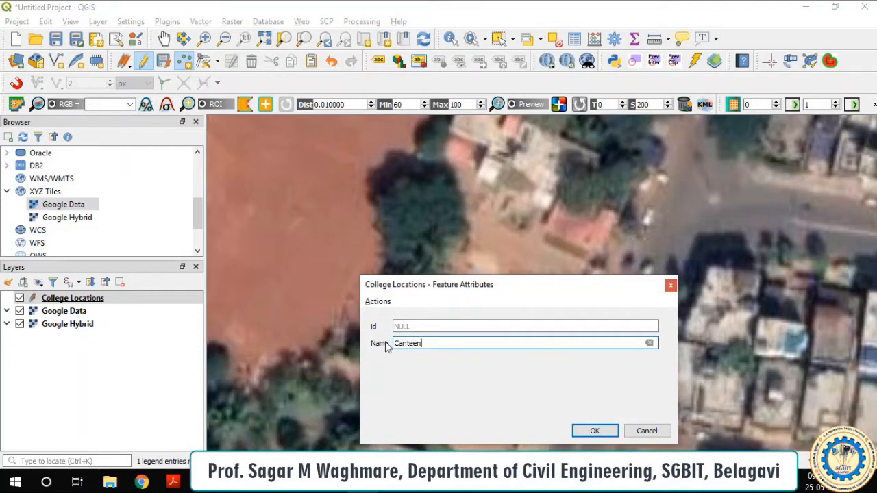
{"action": "type", "text": "een"}
{"action": "left_click", "coordinate": [594, 431]}
- Add a point on the long grey roof between the orange-roofed building and the playground, named Civil Engineering Department, without an id
{"action": "scroll", "coordinate": [562, 229], "scroll_direction": "down", "scroll_amount": 1}
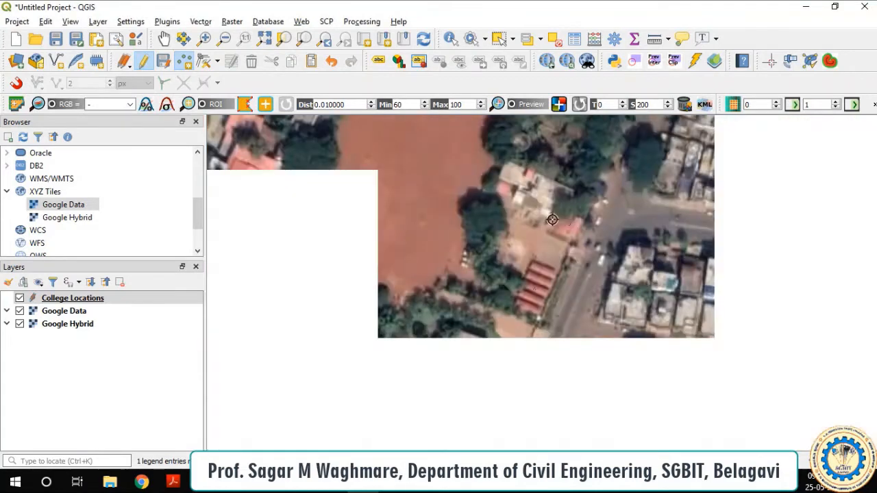
{"action": "scroll", "coordinate": [411, 221], "scroll_direction": "up", "scroll_amount": 2}
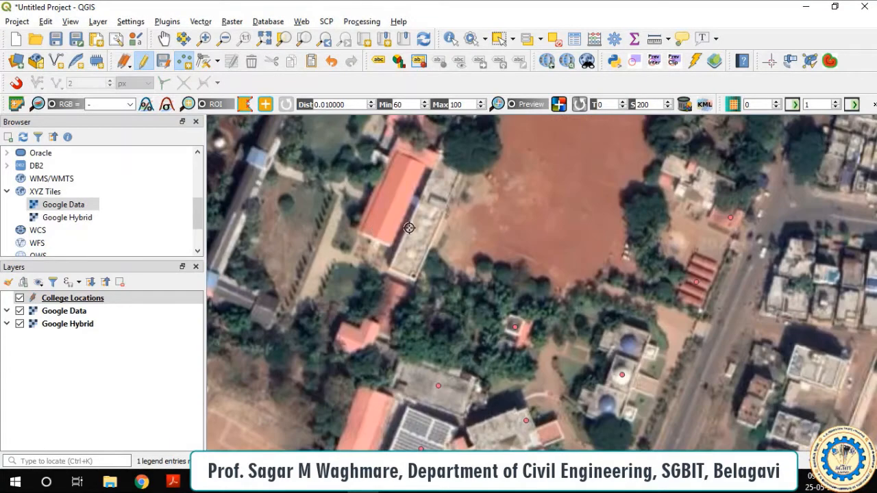
{"action": "scroll", "coordinate": [453, 212], "scroll_direction": "down", "scroll_amount": 1}
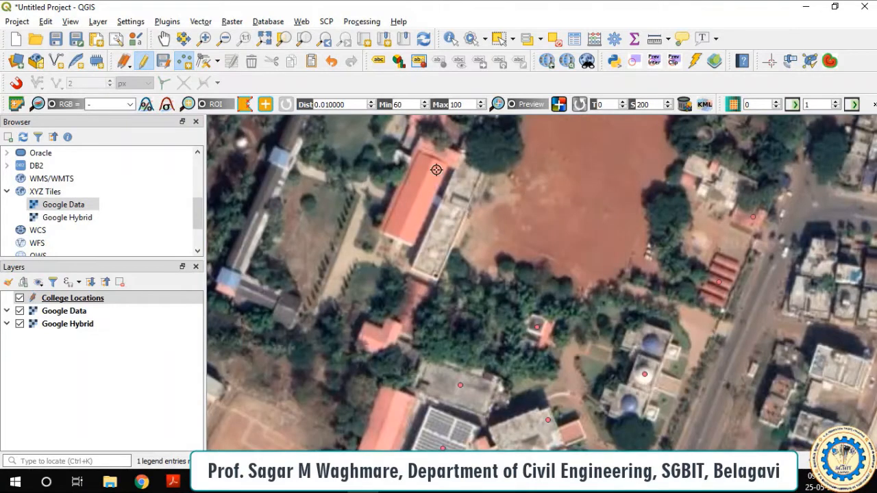
{"action": "left_click", "coordinate": [454, 201]}
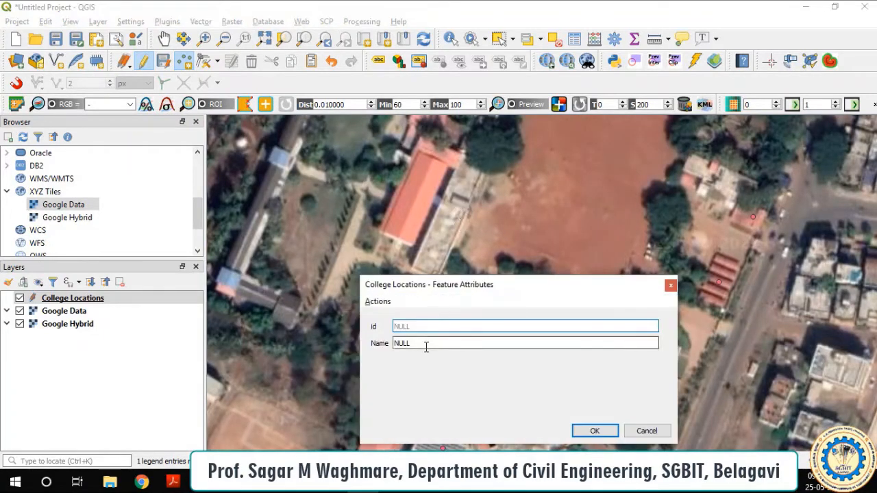
{"action": "left_click_drag", "start_coordinate": [424, 345], "coordinate": [393, 343]}
{"action": "type", "text": "Civil Engineering D"}
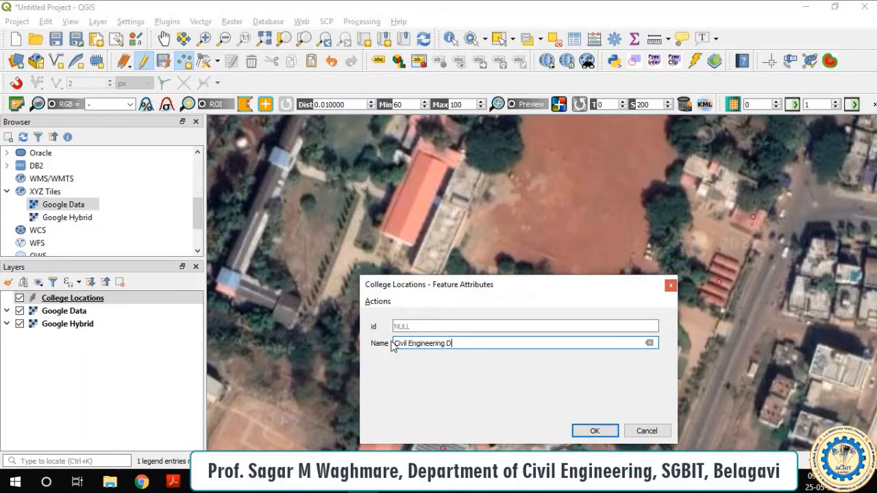
{"action": "type", "text": "epartmetn"}
{"action": "left_click", "coordinate": [594, 430]}
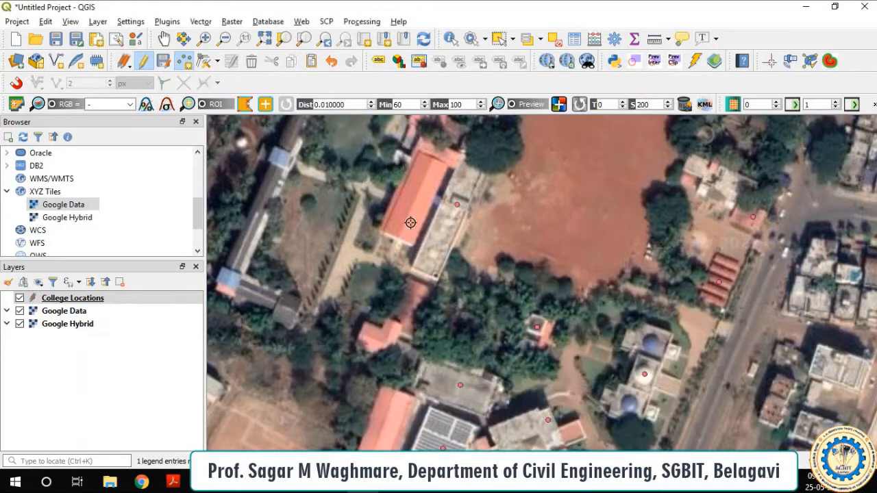
- Add a point on the blue roof section midway along the long western building, named Girls Hostel, without an id
{"action": "scroll", "coordinate": [428, 224], "scroll_direction": "down", "scroll_amount": 2}
{"action": "scroll", "coordinate": [358, 183], "scroll_direction": "up", "scroll_amount": 2}
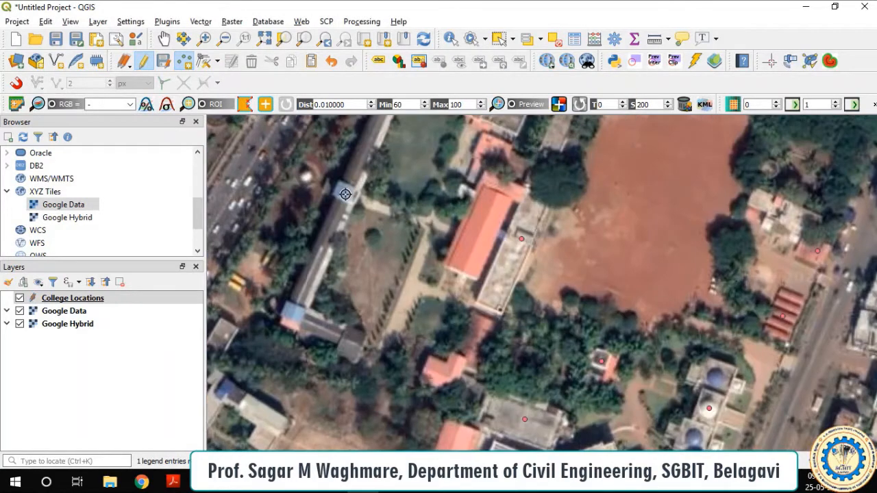
{"action": "left_click", "coordinate": [345, 194]}
{"action": "left_click", "coordinate": [419, 342]}
{"action": "left_click_drag", "start_coordinate": [419, 342], "coordinate": [365, 340]}
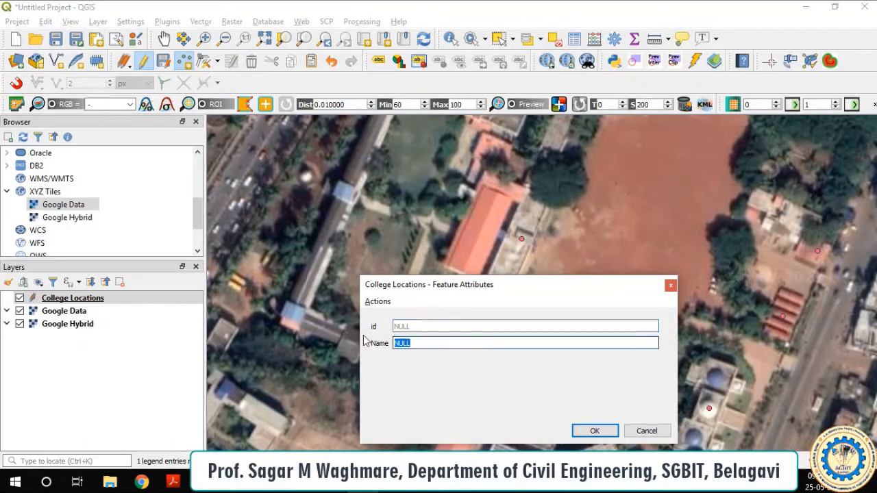
{"action": "type", "text": "Girls Hostel"}
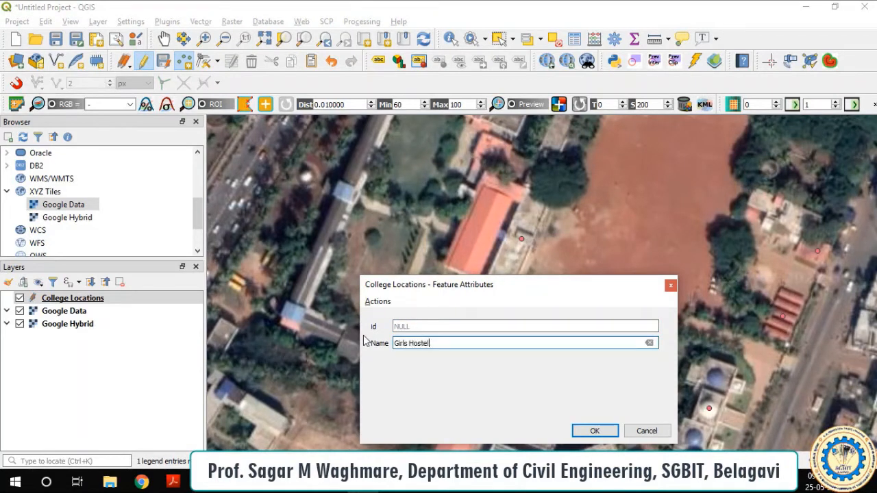
{"action": "left_click", "coordinate": [585, 433]}
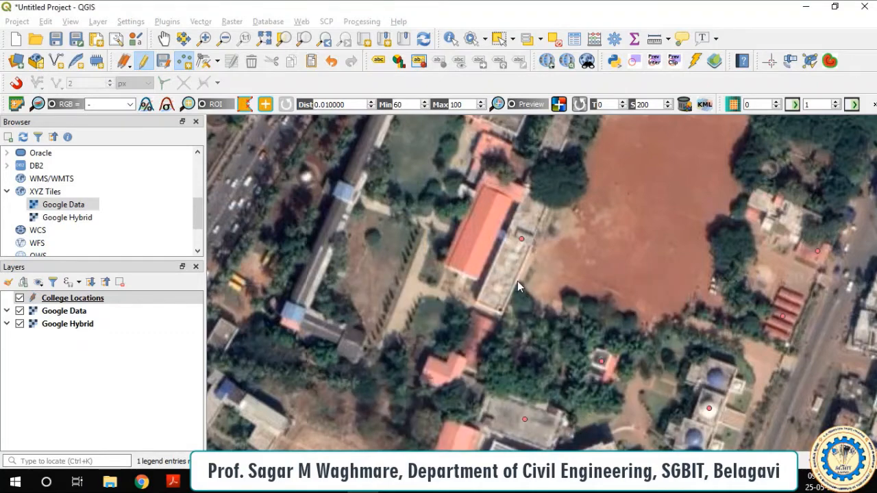
- Add a point on the salmon-coloured roof just north of the orange-roofed building, named College Mess, without an id
{"action": "scroll", "coordinate": [517, 281], "scroll_direction": "down", "scroll_amount": 2}
{"action": "scroll", "coordinate": [534, 254], "scroll_direction": "up", "scroll_amount": 3}
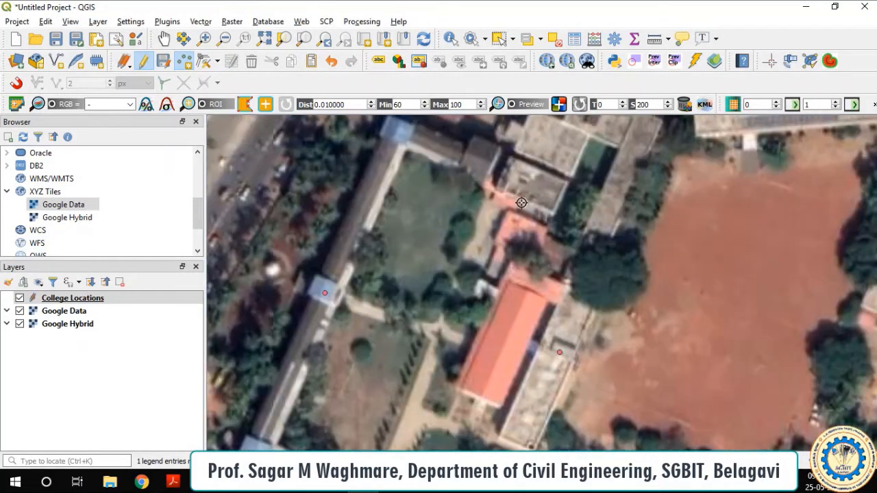
{"action": "scroll", "coordinate": [519, 179], "scroll_direction": "up", "scroll_amount": 1}
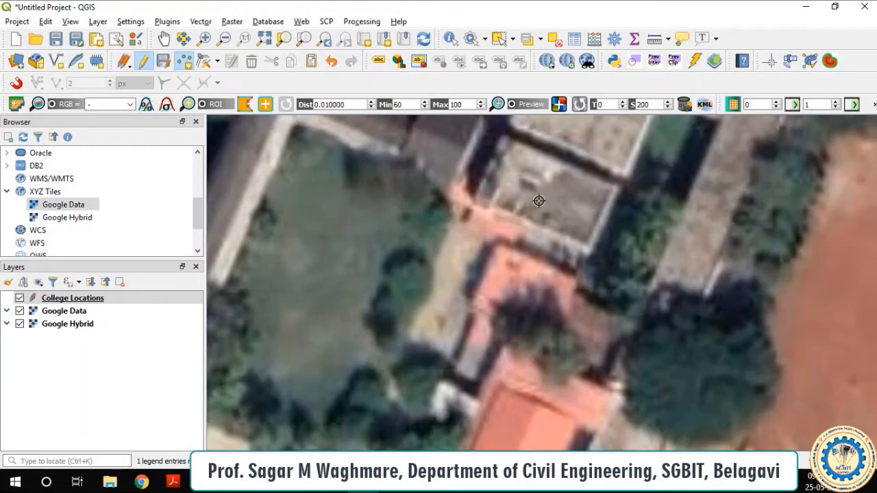
{"action": "scroll", "coordinate": [538, 200], "scroll_direction": "down", "scroll_amount": 1}
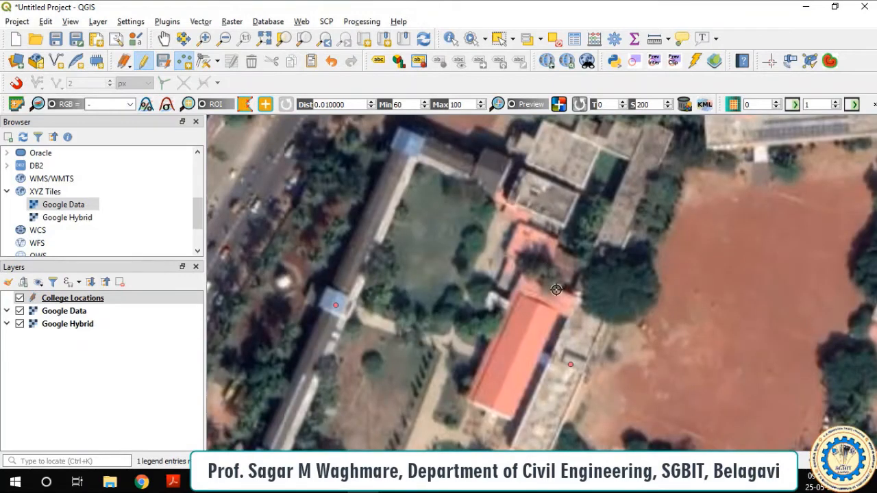
{"action": "scroll", "coordinate": [548, 300], "scroll_direction": "up", "scroll_amount": 1}
{"action": "left_click", "coordinate": [493, 197]}
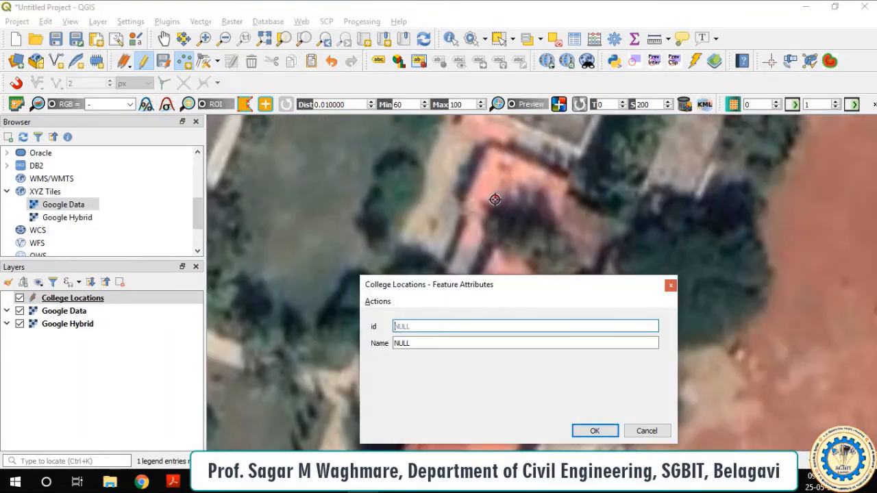
{"action": "left_click_drag", "start_coordinate": [417, 345], "coordinate": [363, 341]}
{"action": "type", "text": "College Mess"}
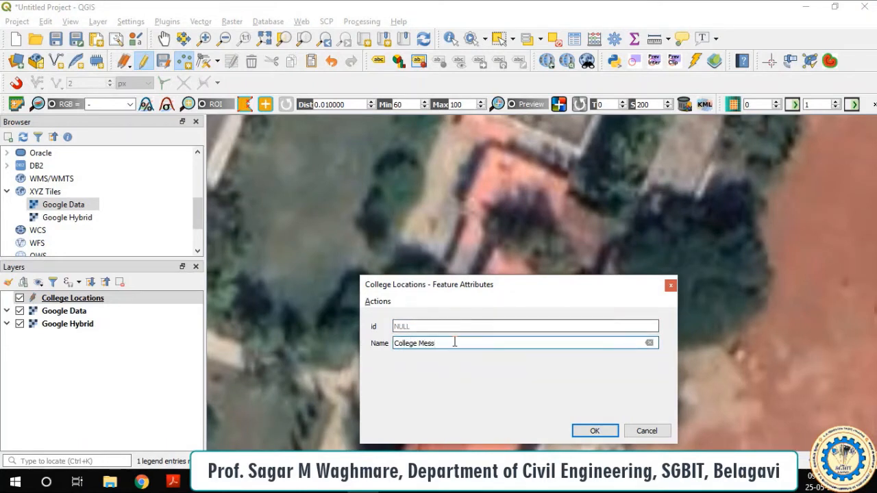
{"action": "left_click", "coordinate": [590, 430]}
- Add a point in the middle of the large red-earth playground, named Football Ground, without an id
{"action": "scroll", "coordinate": [545, 260], "scroll_direction": "down", "scroll_amount": 5}
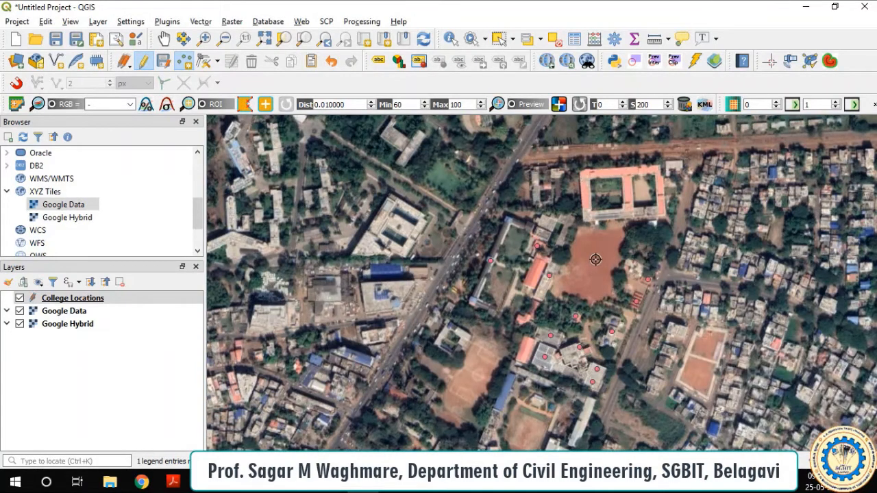
{"action": "scroll", "coordinate": [595, 262], "scroll_direction": "up", "scroll_amount": 1}
{"action": "left_click", "coordinate": [585, 270]}
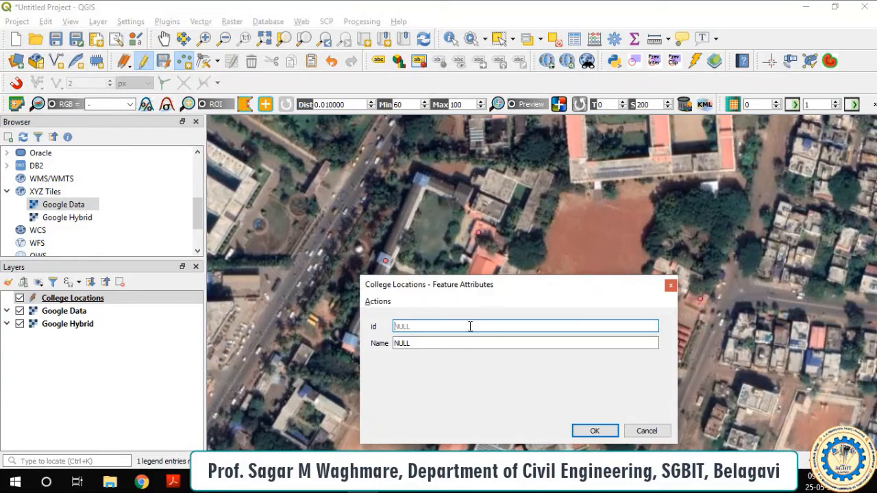
{"action": "left_click", "coordinate": [437, 344]}
{"action": "type", "text": "C"}
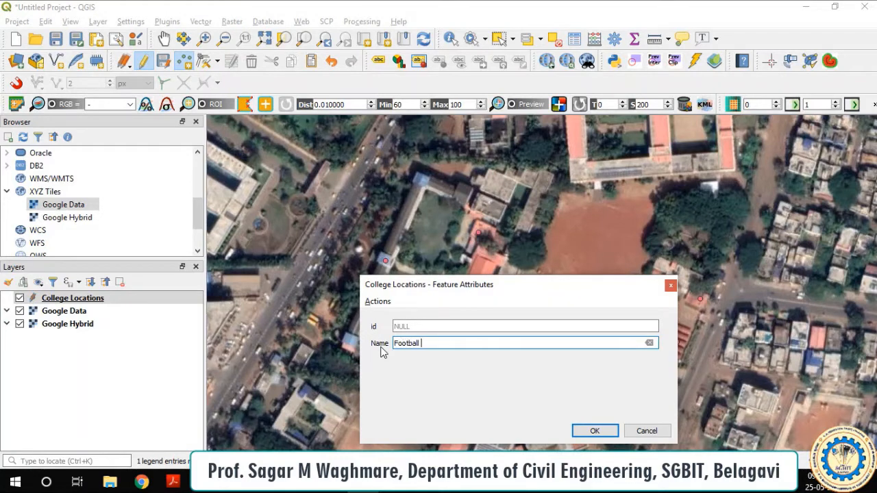
{"action": "left_click", "coordinate": [594, 431]}
- Open the attribute table of the College Locations layer and widen the Name column to show the full names
{"action": "scroll", "coordinate": [547, 268], "scroll_direction": "down", "scroll_amount": 1}
{"action": "scroll", "coordinate": [546, 268], "scroll_direction": "down", "scroll_amount": 1}
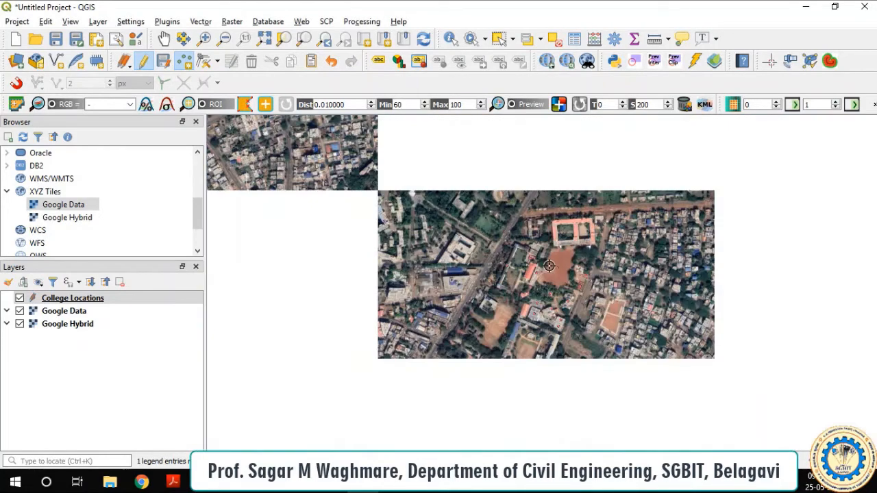
{"action": "scroll", "coordinate": [573, 290], "scroll_direction": "up", "scroll_amount": 1}
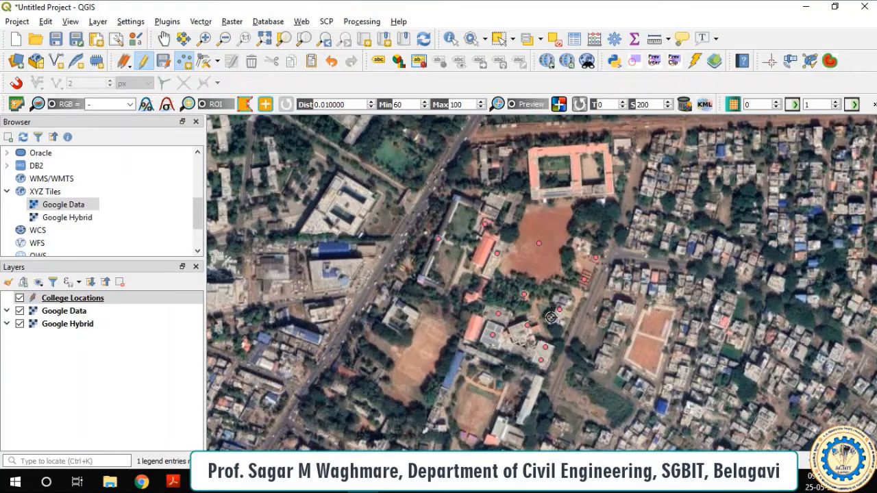
{"action": "scroll", "coordinate": [549, 331], "scroll_direction": "up", "scroll_amount": 1}
{"action": "scroll", "coordinate": [549, 331], "scroll_direction": "down", "scroll_amount": 1}
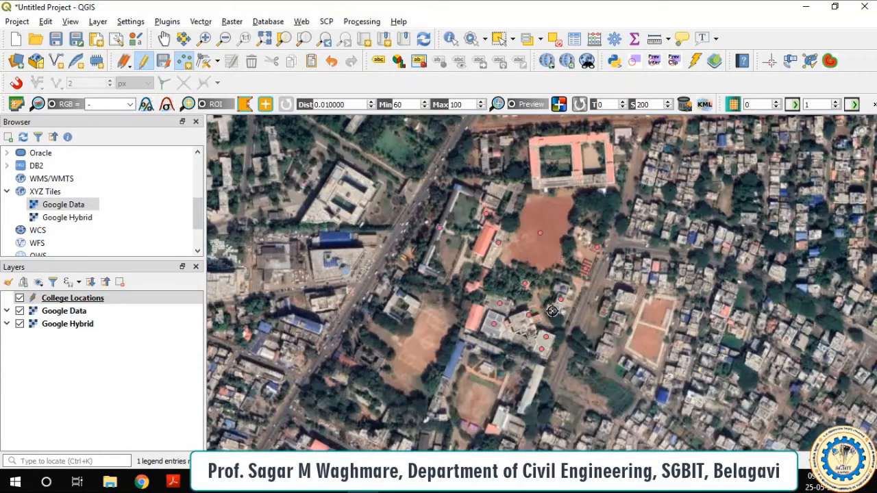
{"action": "left_click", "coordinate": [85, 301]}
{"action": "right_click", "coordinate": [87, 305]}
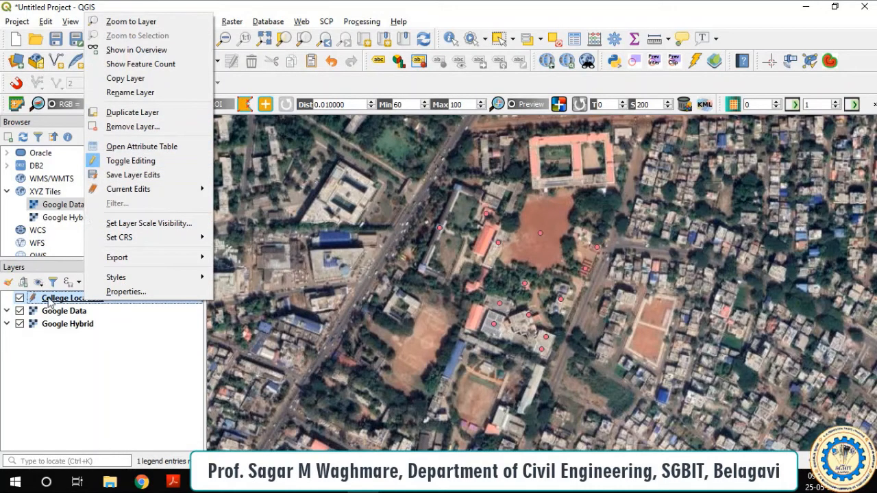
{"action": "left_click", "coordinate": [136, 152]}
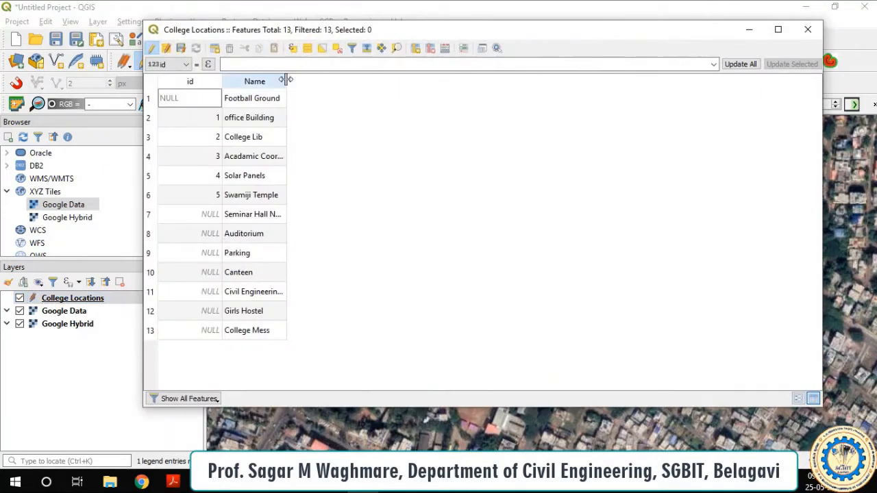
{"action": "left_click_drag", "start_coordinate": [286, 80], "coordinate": [534, 81]}
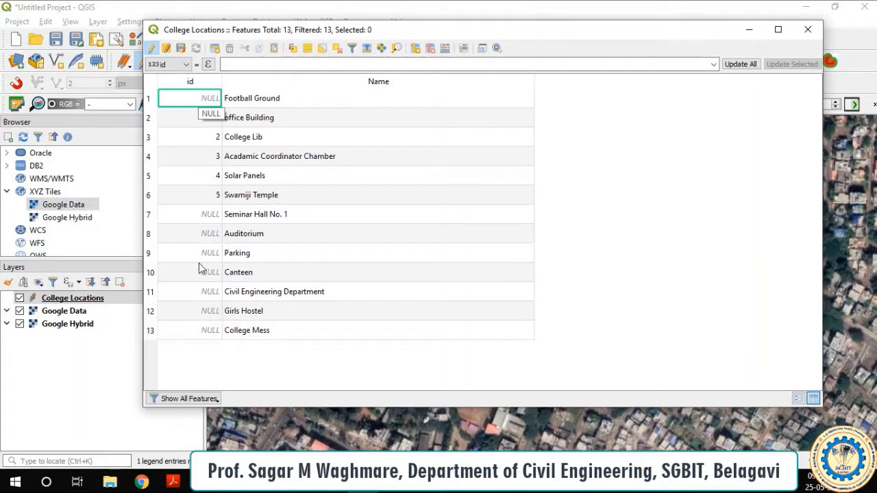
- Number the ids of the first six features sequentially from 1 for Football Ground to 6 for Swamiji Temple
{"action": "double_click", "coordinate": [198, 96]}
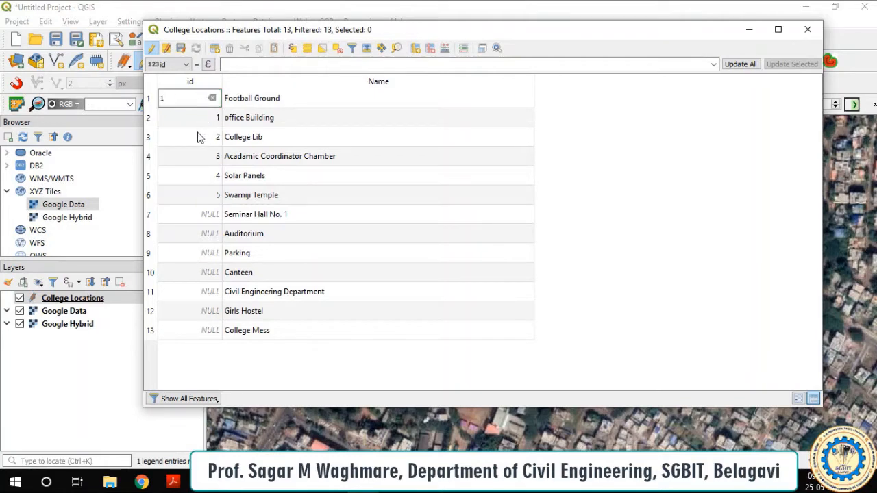
{"action": "type", "text": "1"}
{"action": "double_click", "coordinate": [201, 117]}
{"action": "type", "text": "2"}
{"action": "double_click", "coordinate": [191, 140]}
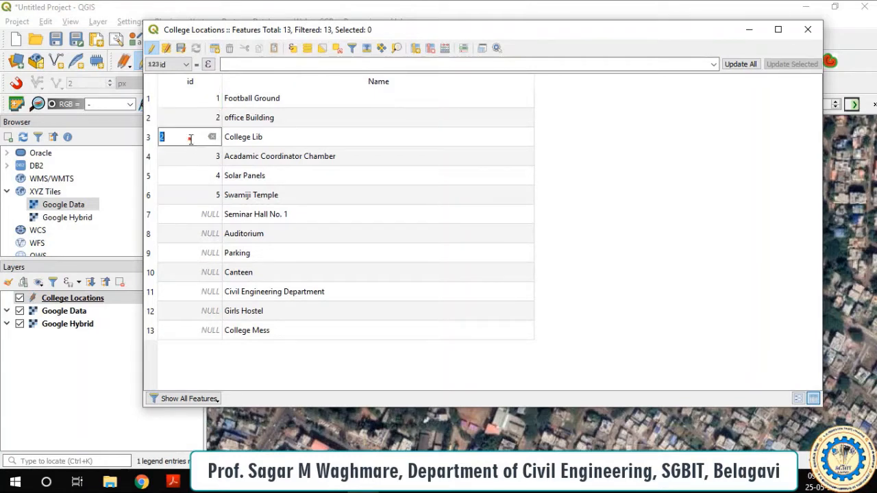
{"action": "type", "text": "3"}
{"action": "double_click", "coordinate": [198, 158]}
{"action": "type", "text": "4"}
{"action": "double_click", "coordinate": [197, 176]}
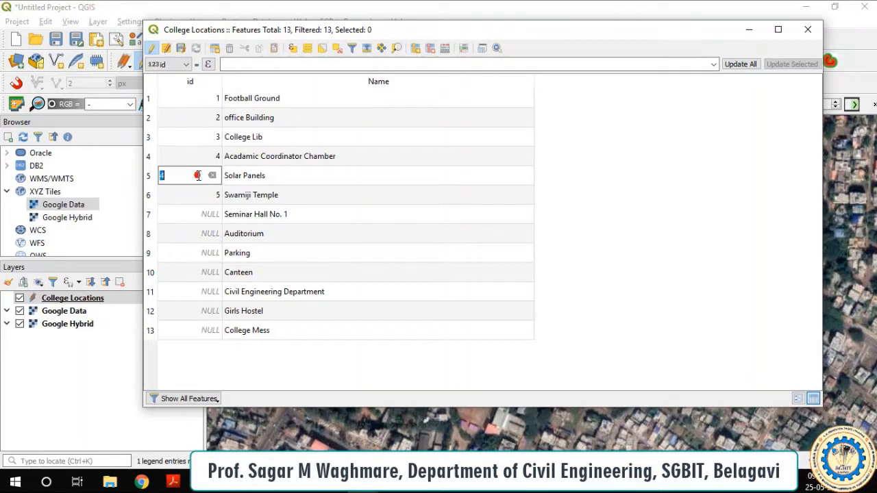
{"action": "type", "text": "5"}
{"action": "double_click", "coordinate": [191, 197]}
- Fill in ids 7 to 11 for the features from Seminar Hall No. 1 through Civil Engineering Department
{"action": "double_click", "coordinate": [194, 214]}
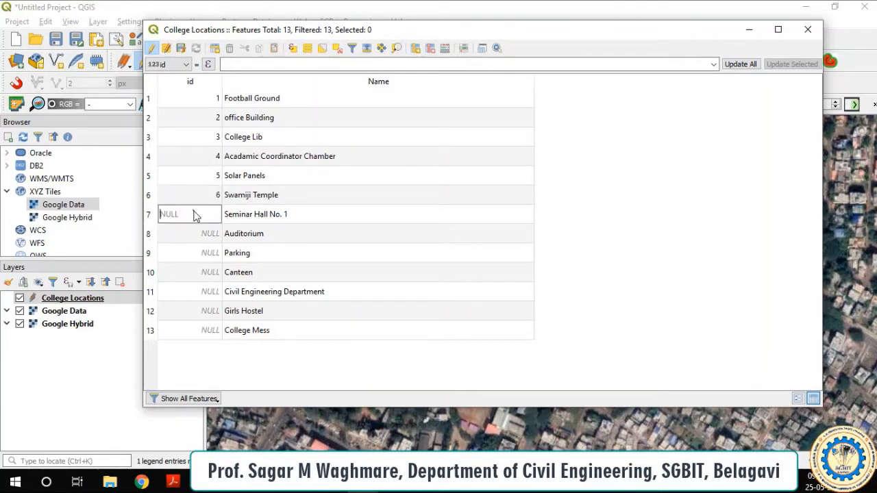
{"action": "type", "text": "7"}
{"action": "double_click", "coordinate": [192, 233]}
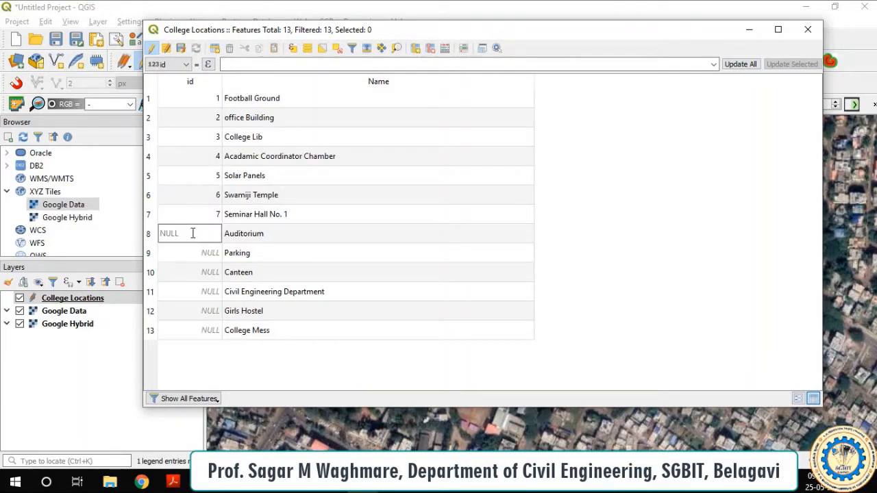
{"action": "type", "text": "8"}
{"action": "double_click", "coordinate": [185, 253]}
{"action": "type", "text": "9"}
{"action": "double_click", "coordinate": [179, 272]}
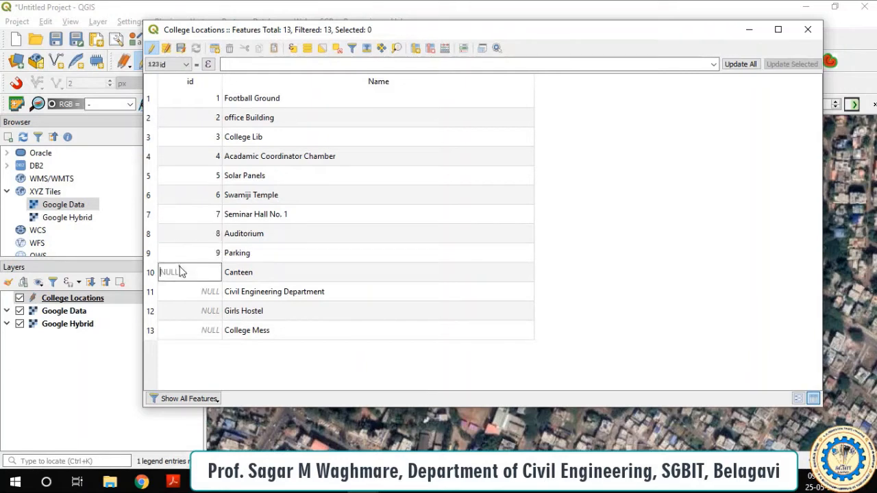
{"action": "type", "text": "10"}
{"action": "double_click", "coordinate": [189, 291]}
{"action": "type", "text": "11"}
- Give Girls Hostel id 12 and College Mess id 13, and close the attribute table
{"action": "double_click", "coordinate": [188, 317]}
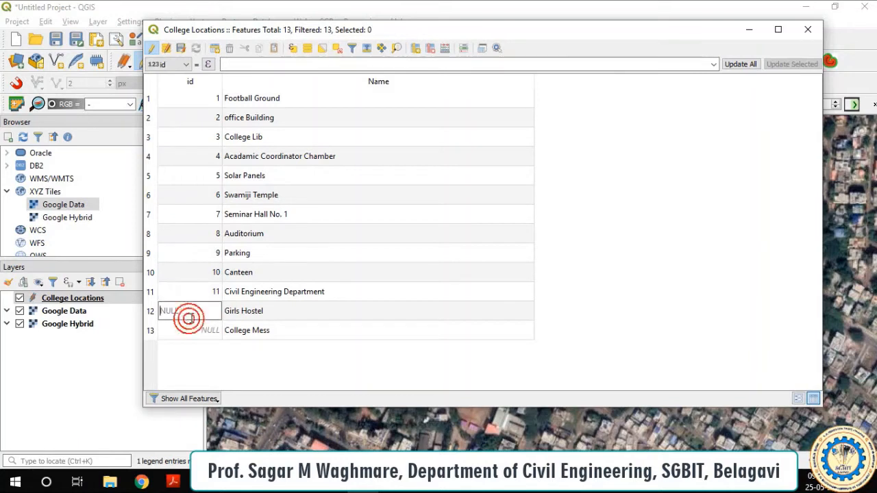
{"action": "type", "text": "12"}
{"action": "double_click", "coordinate": [195, 329]}
{"action": "type", "text": "1"}
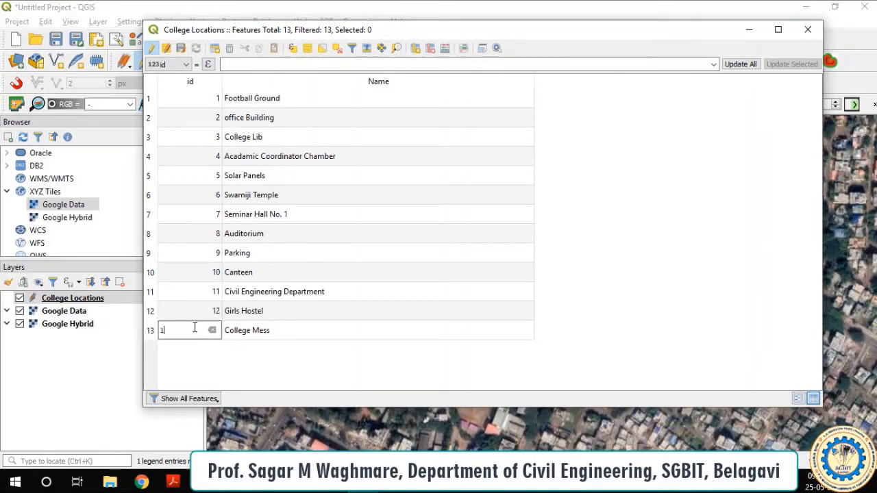
{"action": "type", "text": "3"}
{"action": "left_click", "coordinate": [306, 363]}
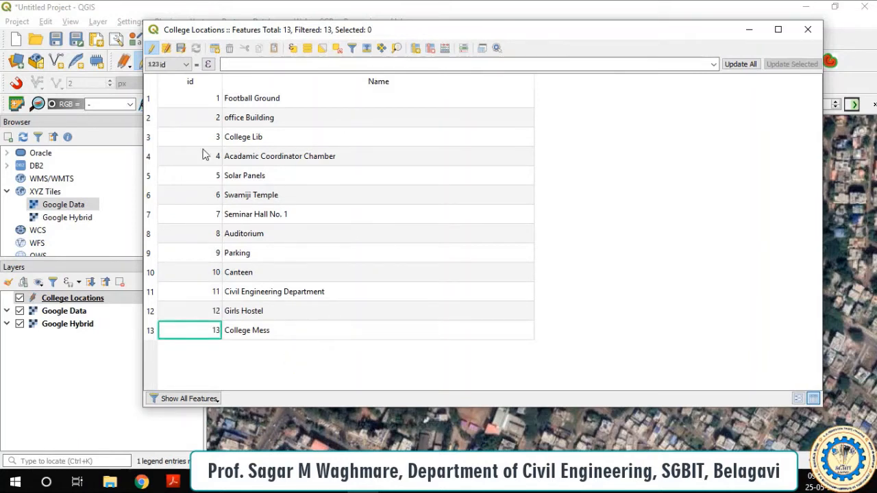
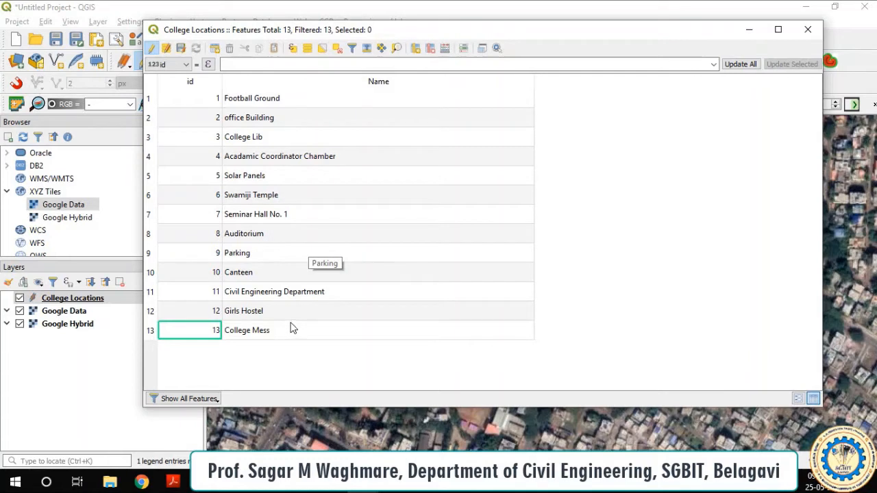
{"action": "left_click", "coordinate": [808, 30]}
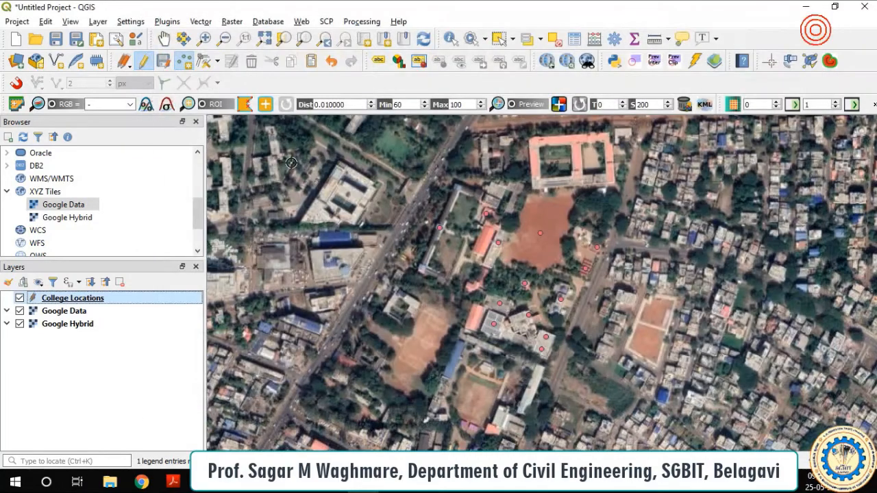
- Turn on single labels for the College Locations layer, using the Name field as the label text
{"action": "right_click", "coordinate": [74, 300]}
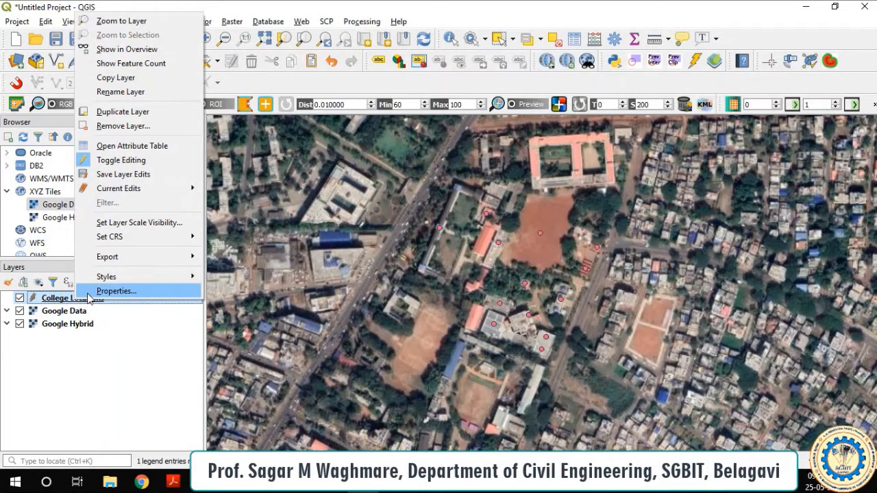
{"action": "left_click", "coordinate": [89, 295]}
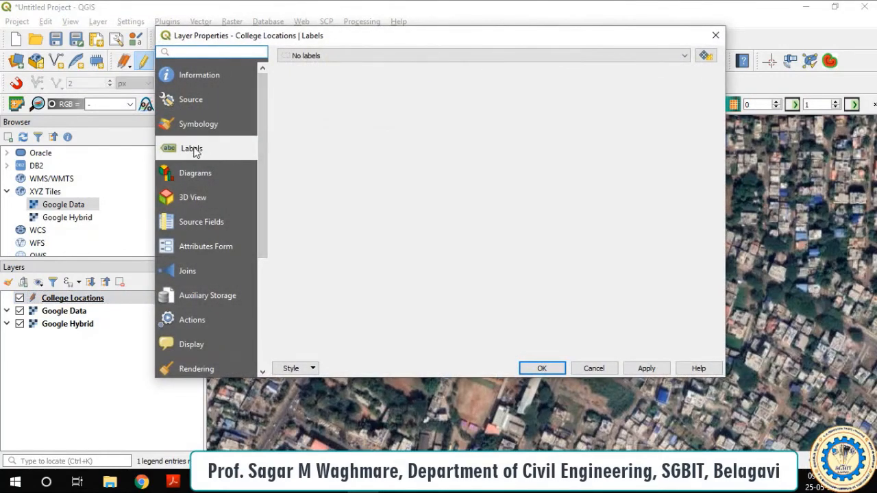
{"action": "left_click", "coordinate": [183, 149]}
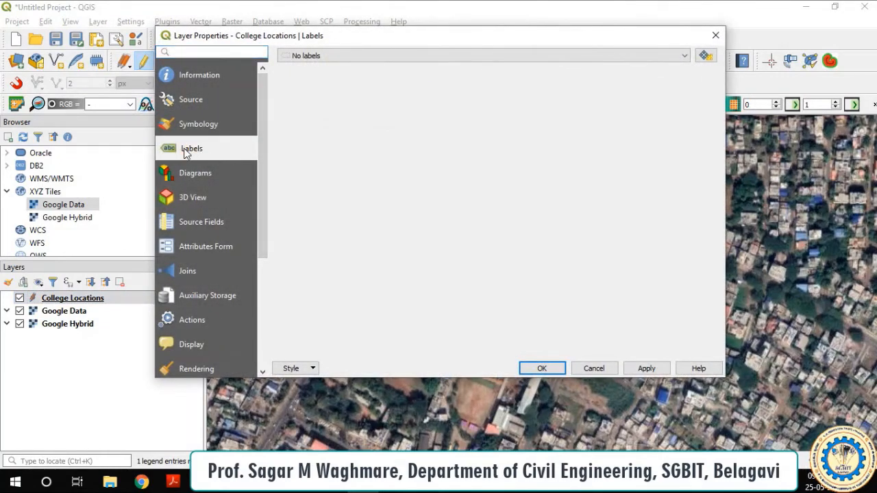
{"action": "left_click", "coordinate": [449, 58]}
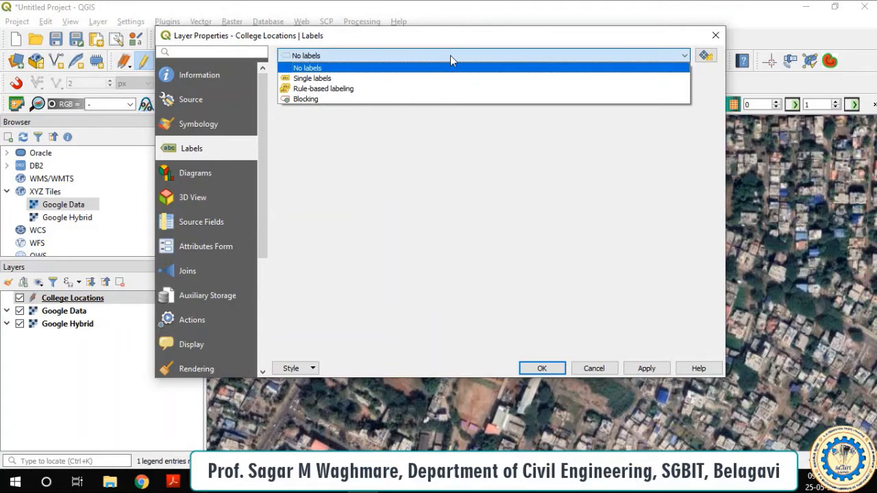
{"action": "left_click", "coordinate": [431, 78]}
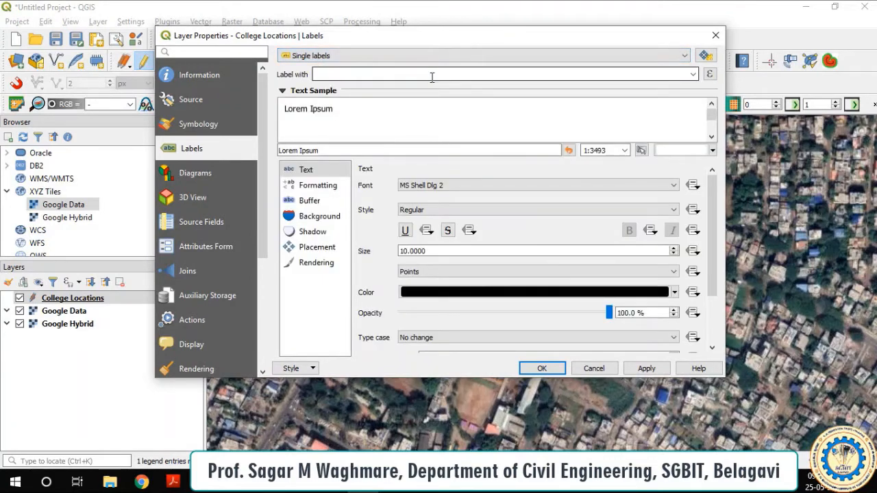
{"action": "left_click", "coordinate": [693, 74]}
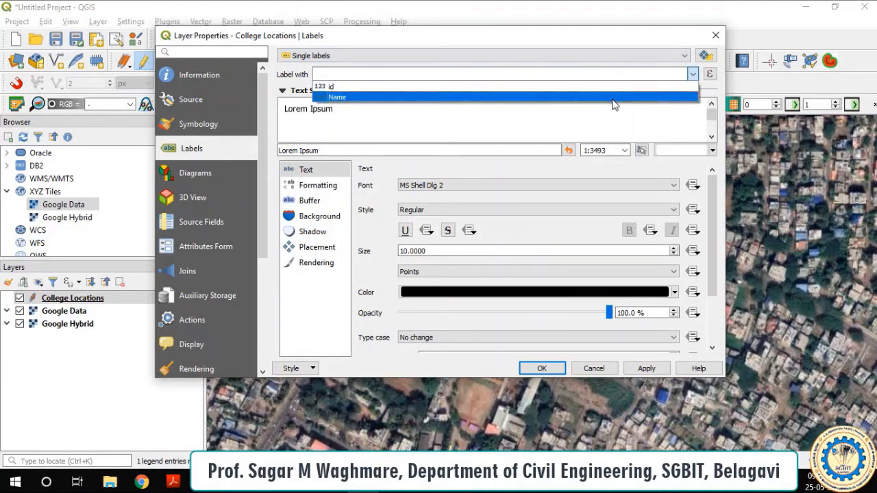
{"action": "left_click", "coordinate": [613, 98]}
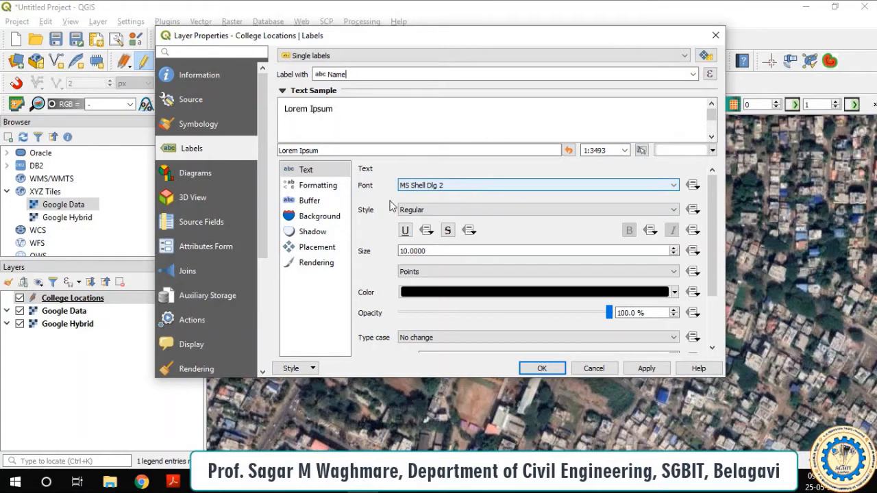
- Set the College Locations label text size to 7 points and apply it to the map
{"action": "left_click", "coordinate": [322, 187]}
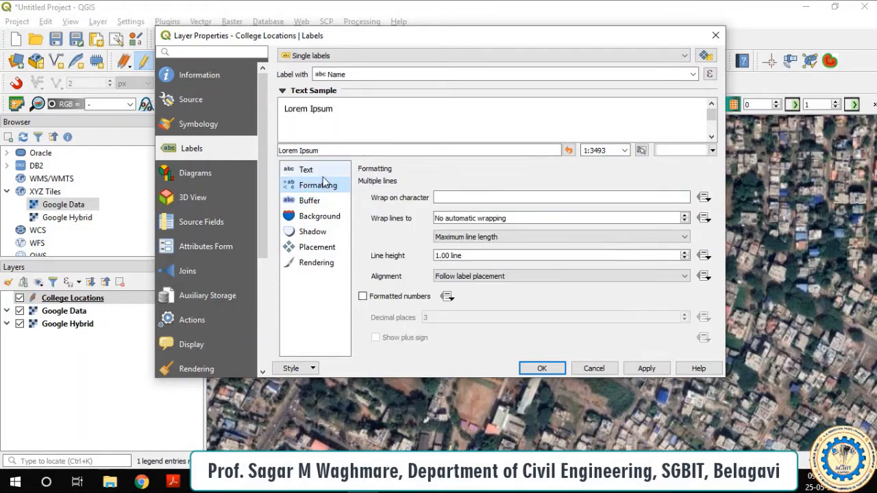
{"action": "left_click", "coordinate": [323, 176]}
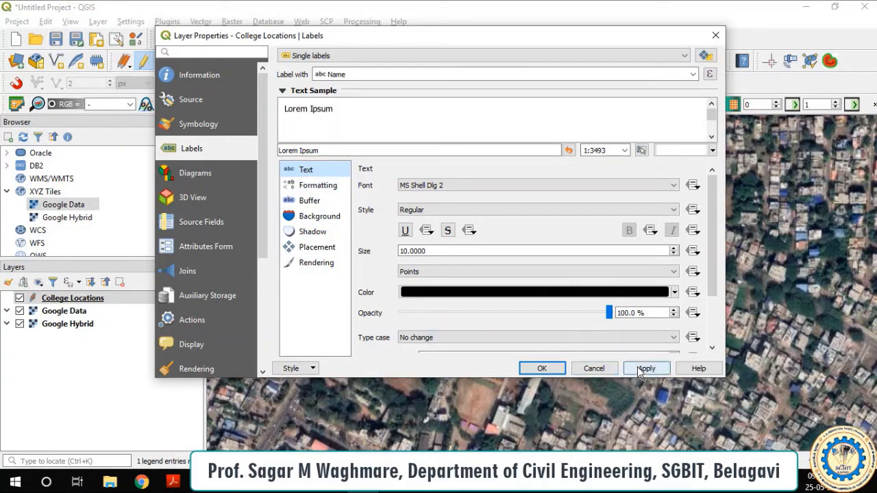
{"action": "scroll", "coordinate": [631, 250], "scroll_direction": "down", "scroll_amount": 6}
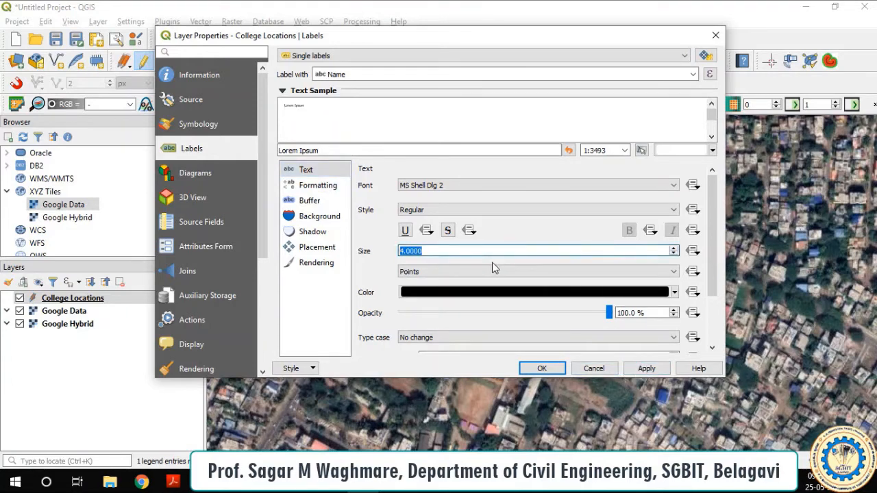
{"action": "left_click", "coordinate": [674, 249]}
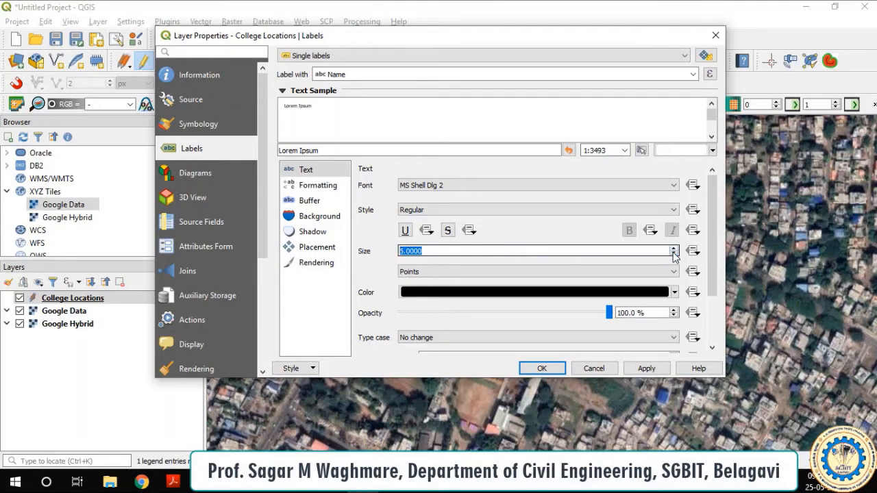
{"action": "left_click", "coordinate": [673, 253]}
{"action": "left_click", "coordinate": [671, 247]}
{"action": "left_click", "coordinate": [672, 247]}
{"action": "left_click", "coordinate": [674, 248]}
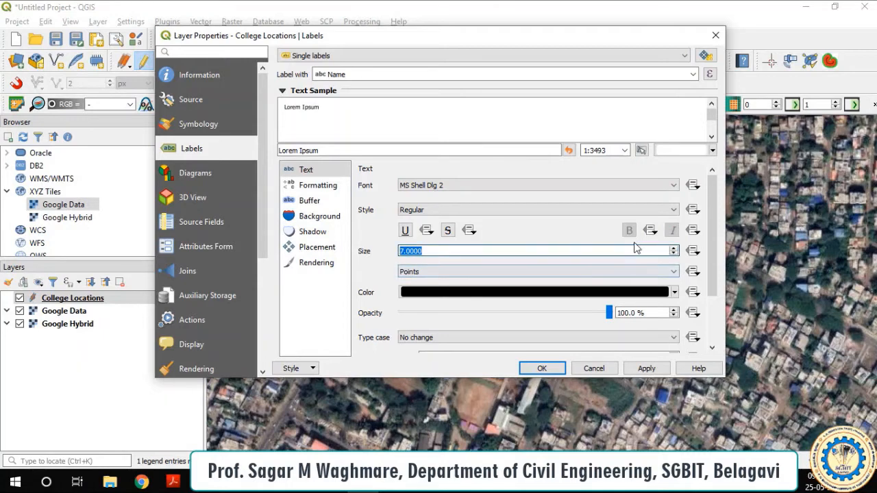
{"action": "left_click", "coordinate": [641, 370]}
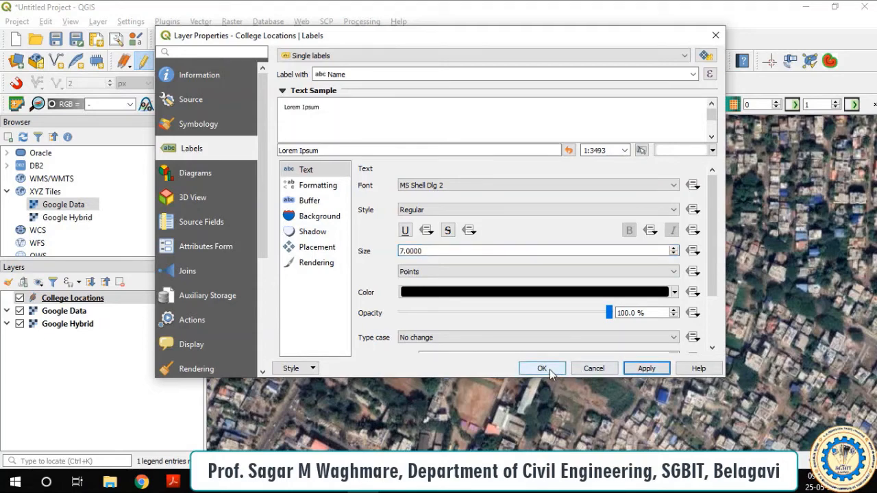
{"action": "left_click", "coordinate": [542, 370]}
- Change the College Locations label text colour to white, apply it, and check the labels over the campus
{"action": "scroll", "coordinate": [544, 251], "scroll_direction": "up", "scroll_amount": 1}
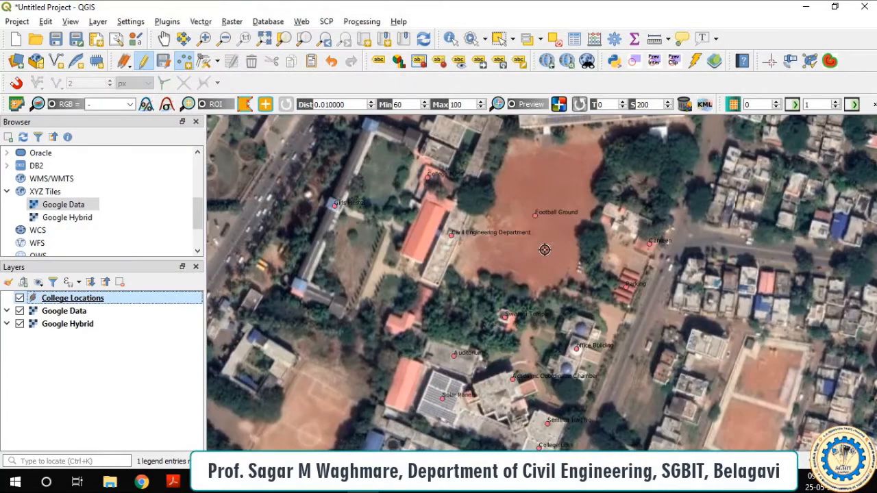
{"action": "scroll", "coordinate": [514, 248], "scroll_direction": "up", "scroll_amount": 1}
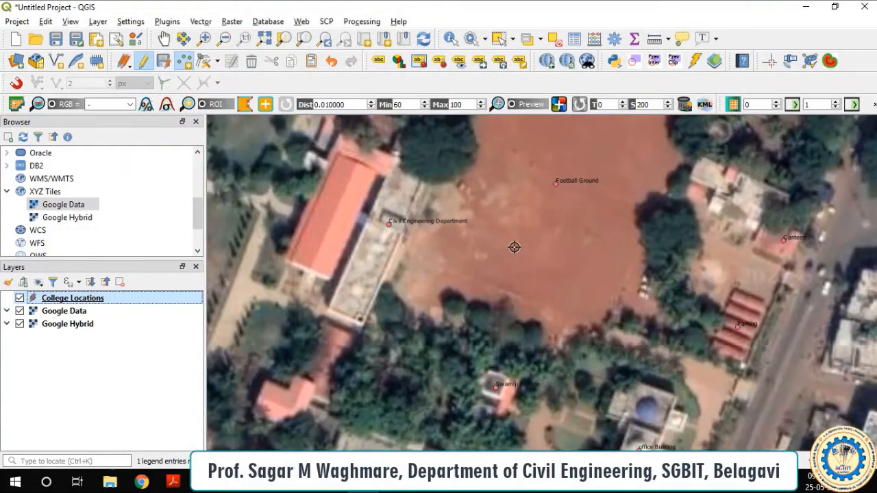
{"action": "scroll", "coordinate": [515, 248], "scroll_direction": "down", "scroll_amount": 2}
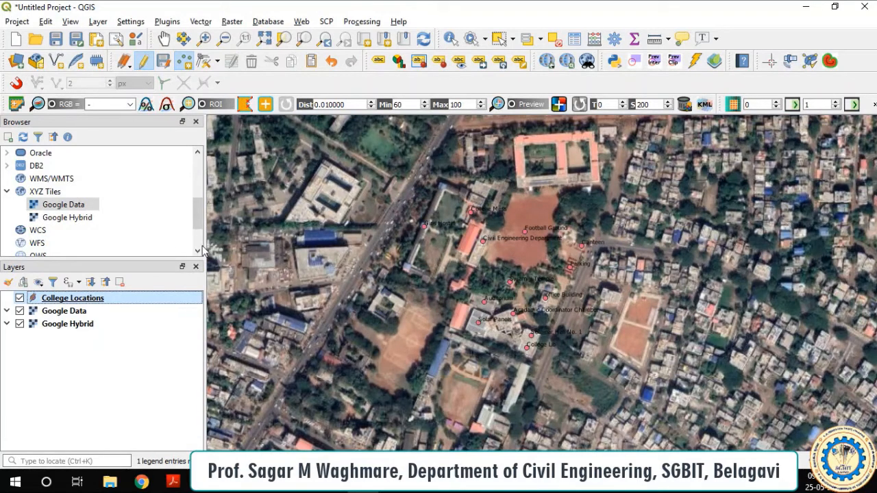
{"action": "right_click", "coordinate": [76, 300]}
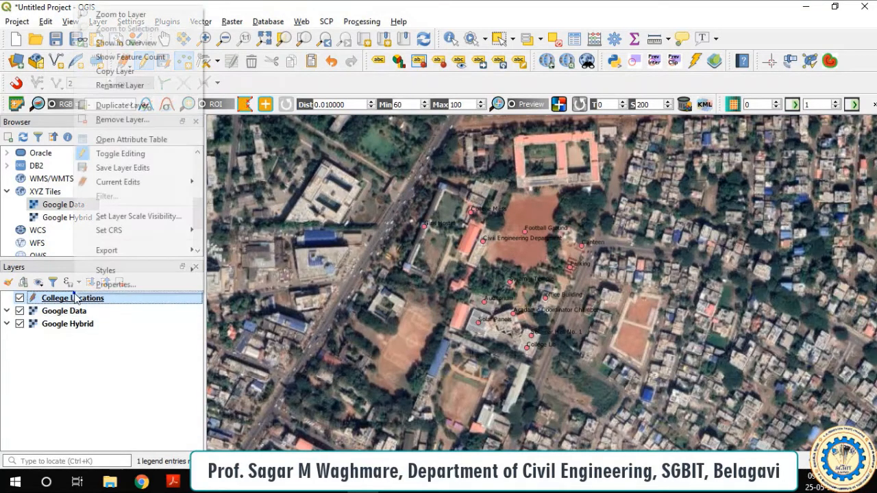
{"action": "left_click", "coordinate": [84, 284]}
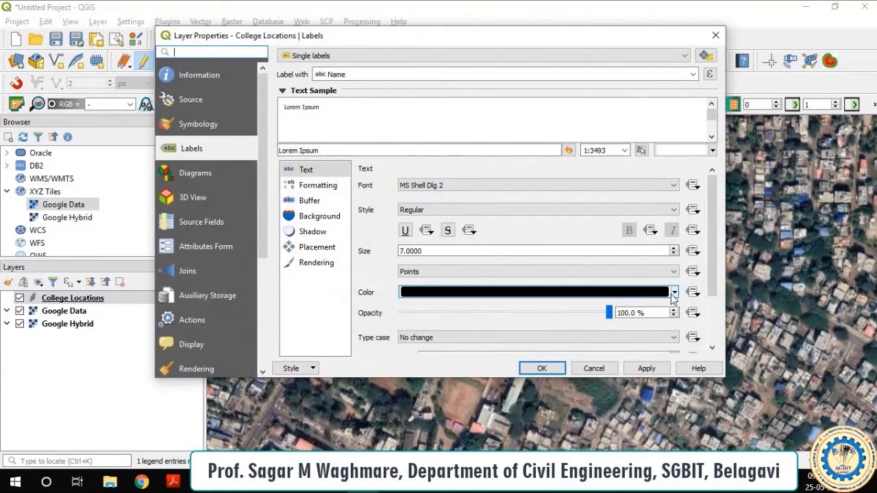
{"action": "left_click", "coordinate": [673, 293]}
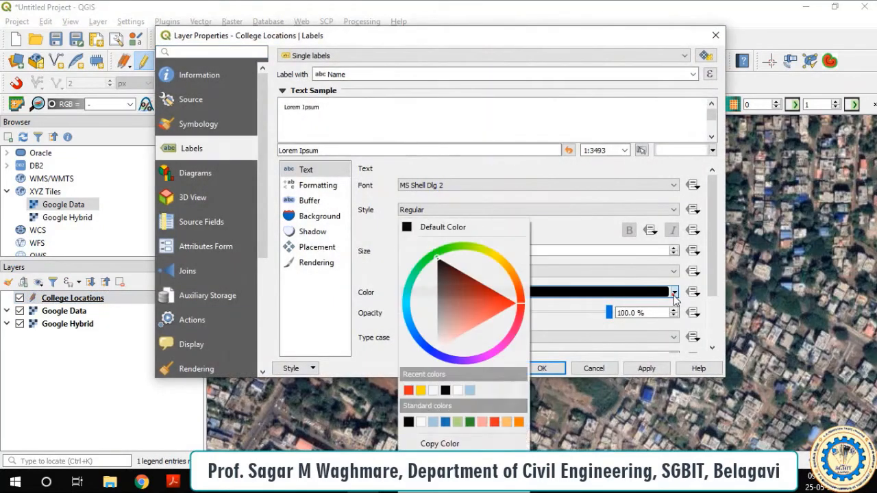
{"action": "left_click", "coordinate": [459, 391]}
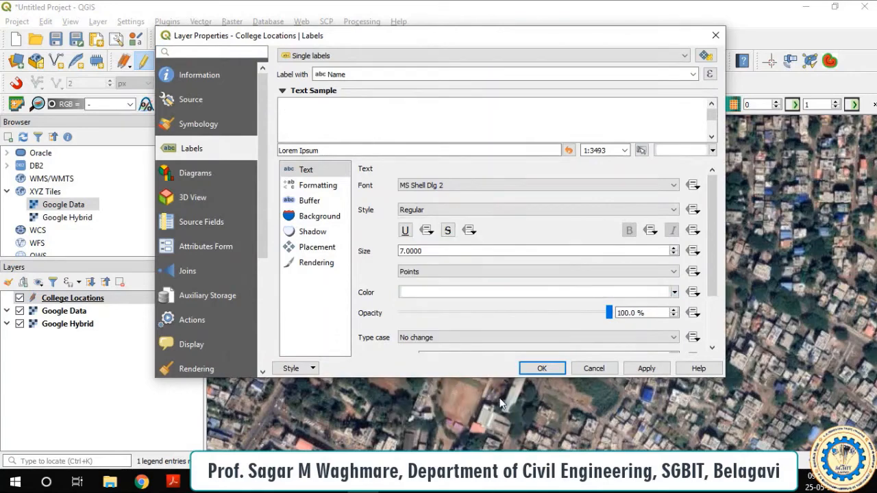
{"action": "left_click", "coordinate": [637, 370]}
{"action": "left_click", "coordinate": [541, 368]}
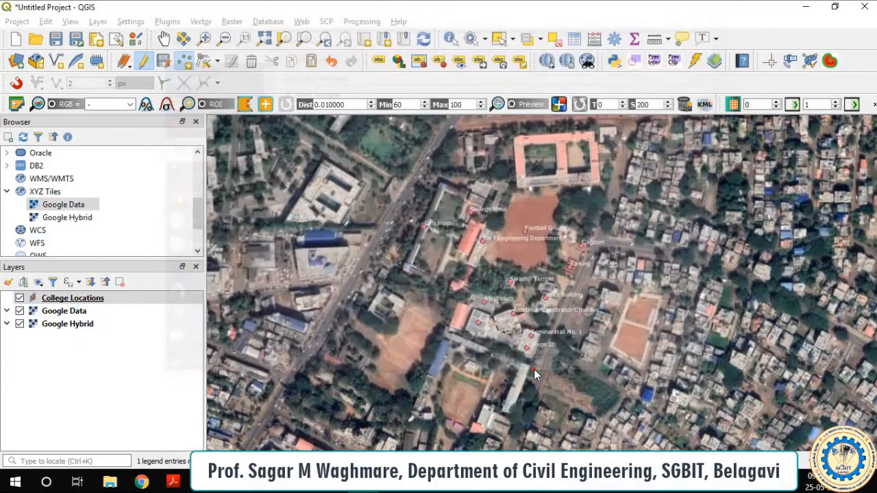
{"action": "scroll", "coordinate": [546, 341], "scroll_direction": "up", "scroll_amount": 1}
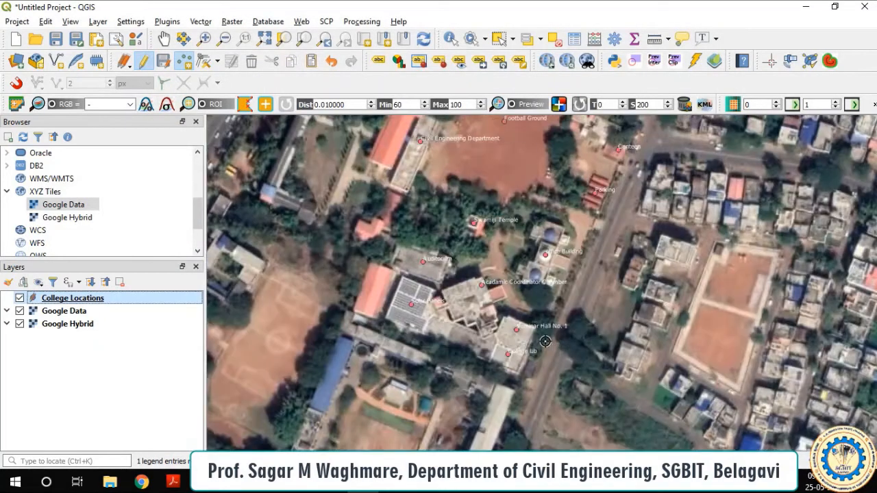
{"action": "scroll", "coordinate": [533, 315], "scroll_direction": "down", "scroll_amount": 1}
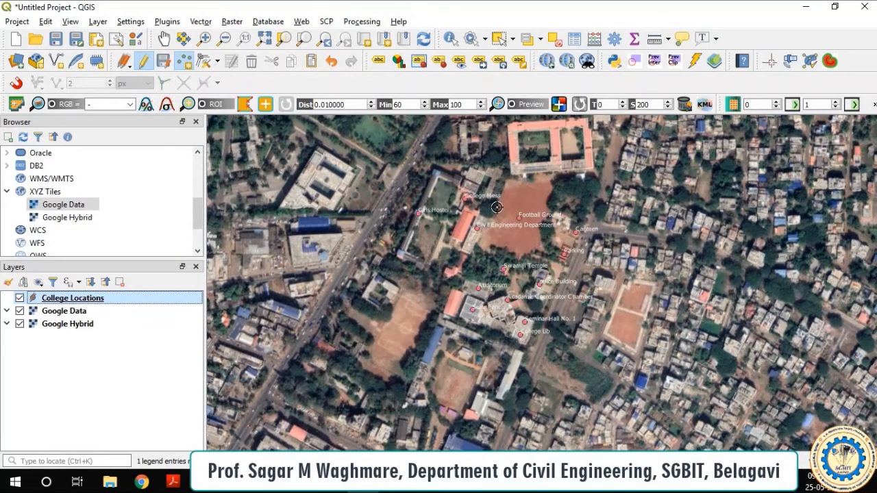
{"action": "scroll", "coordinate": [496, 207], "scroll_direction": "up", "scroll_amount": 1}
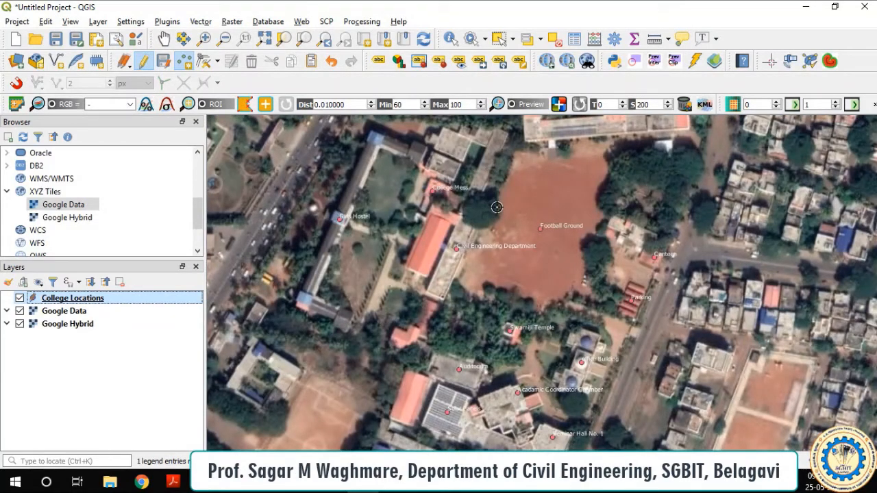
- Set the College Locations label font to Montserrat at 12 points and apply it to the map
{"action": "scroll", "coordinate": [497, 206], "scroll_direction": "down", "scroll_amount": 1}
{"action": "scroll", "coordinate": [505, 264], "scroll_direction": "up", "scroll_amount": 1}
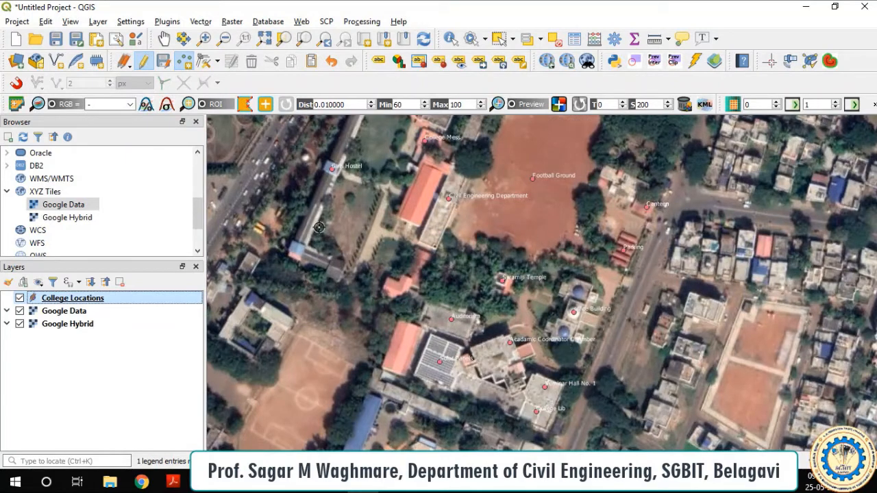
{"action": "right_click", "coordinate": [96, 305]}
{"action": "left_click", "coordinate": [137, 290]}
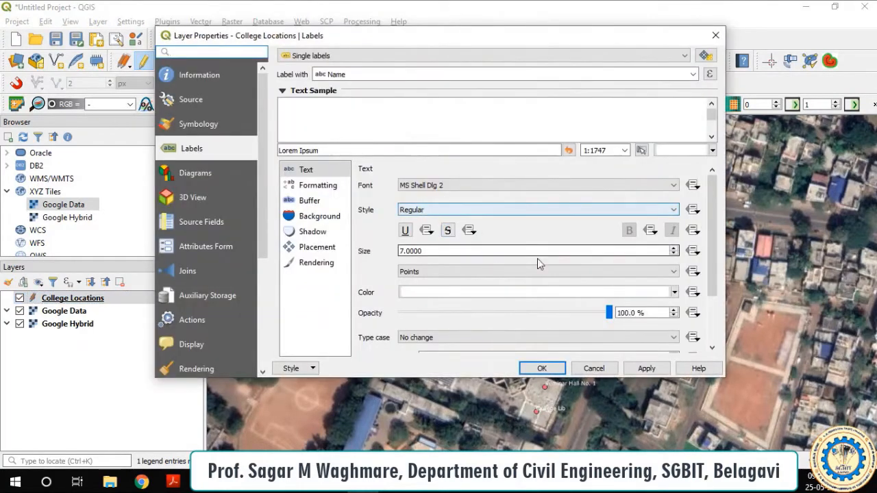
{"action": "left_click", "coordinate": [674, 248]}
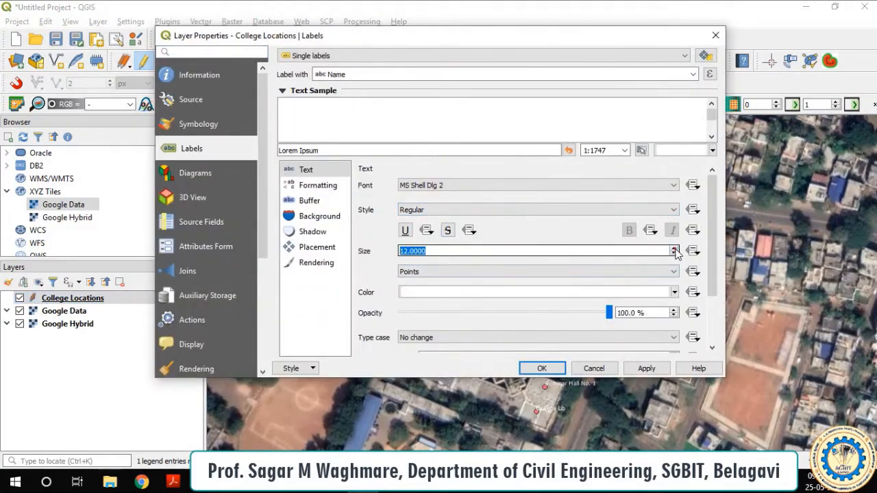
{"action": "left_click", "coordinate": [587, 184]}
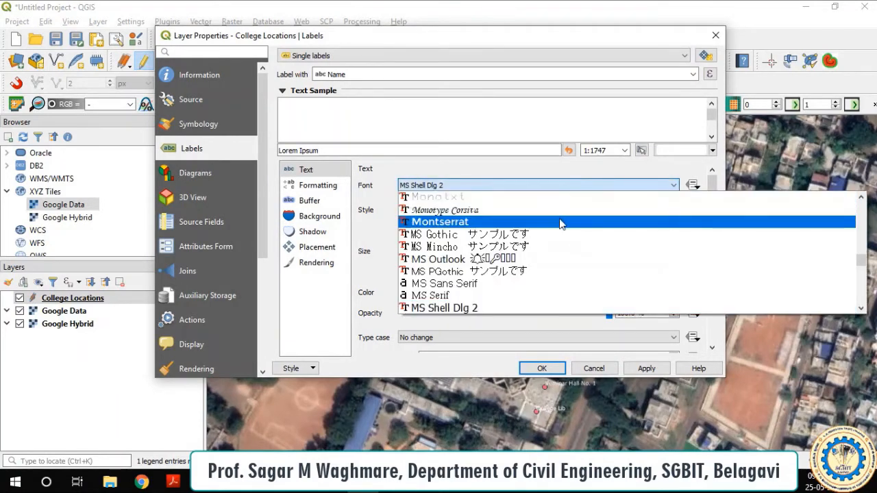
{"action": "left_click", "coordinate": [560, 222]}
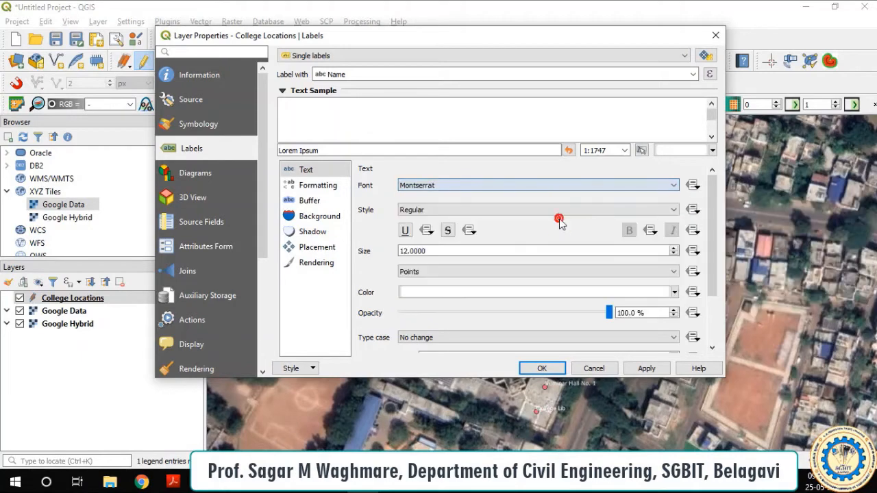
{"action": "left_click", "coordinate": [640, 370]}
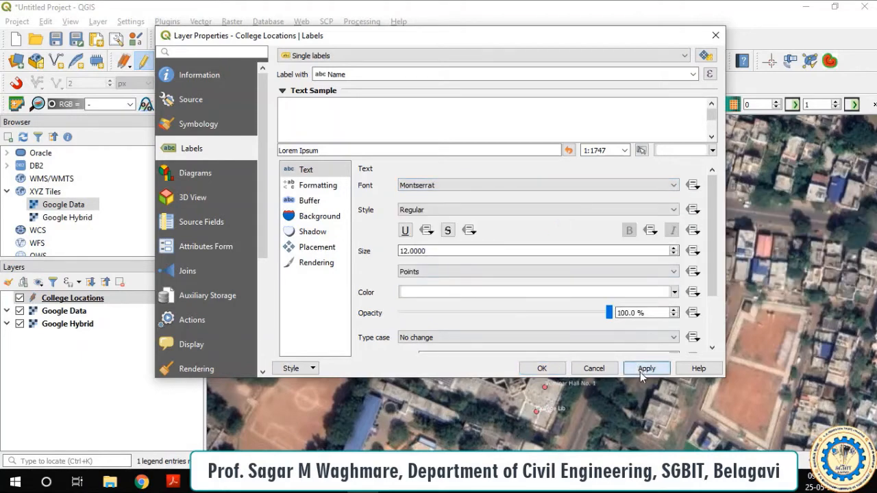
{"action": "left_click", "coordinate": [534, 369]}
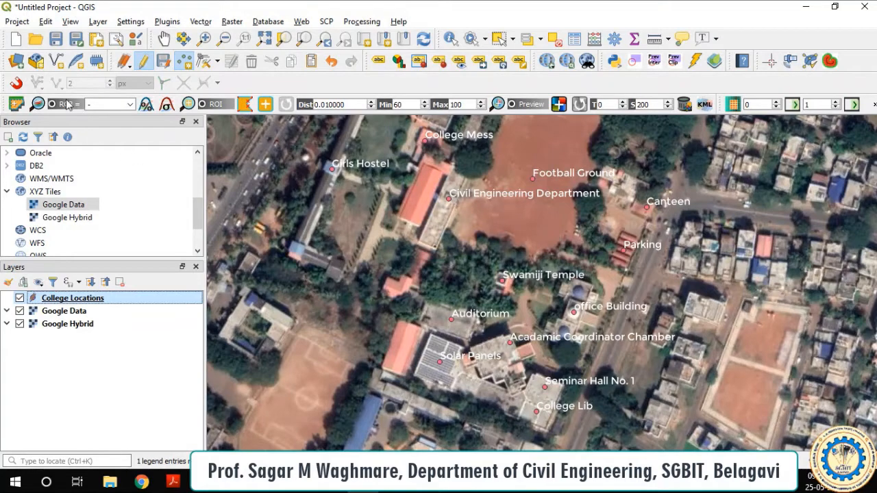
{"action": "left_click", "coordinate": [19, 22]}
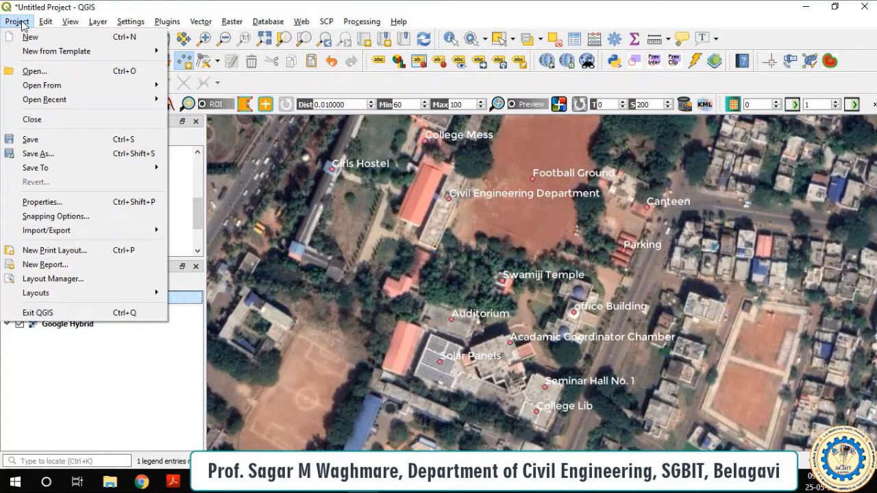
{"action": "left_click", "coordinate": [22, 24]}
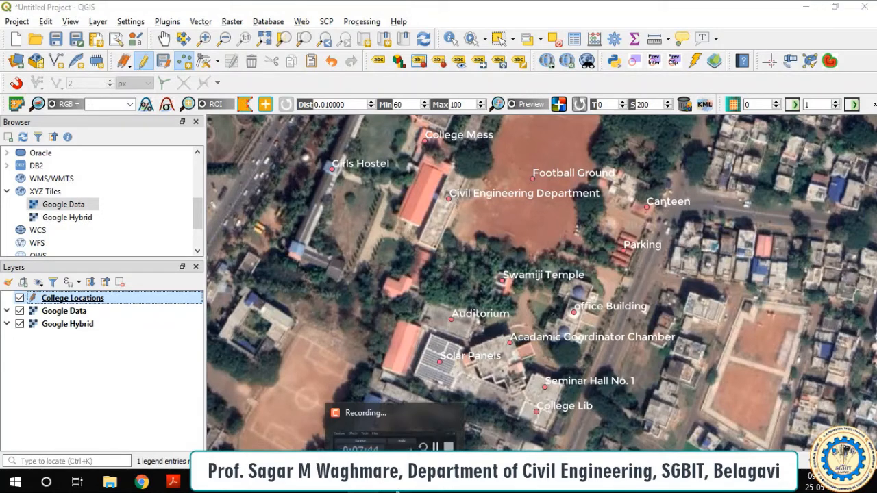
{"action": "left_click", "coordinate": [398, 491]}
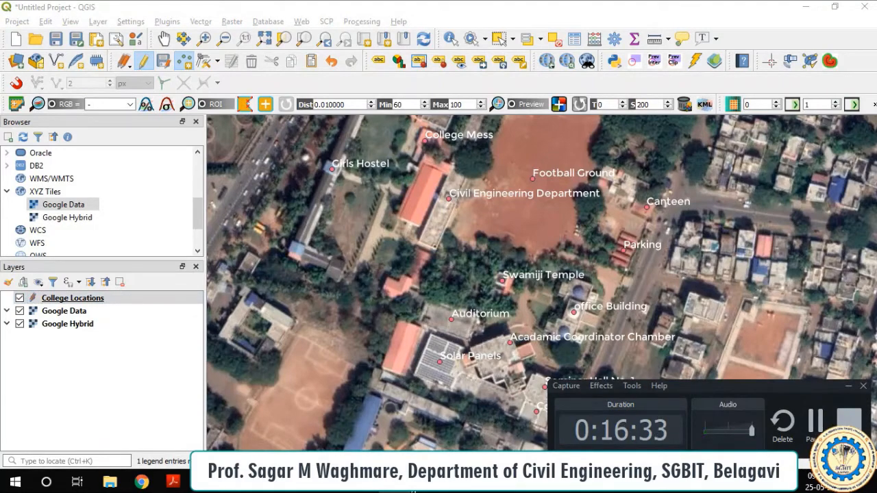
{"action": "left_click", "coordinate": [816, 422]}
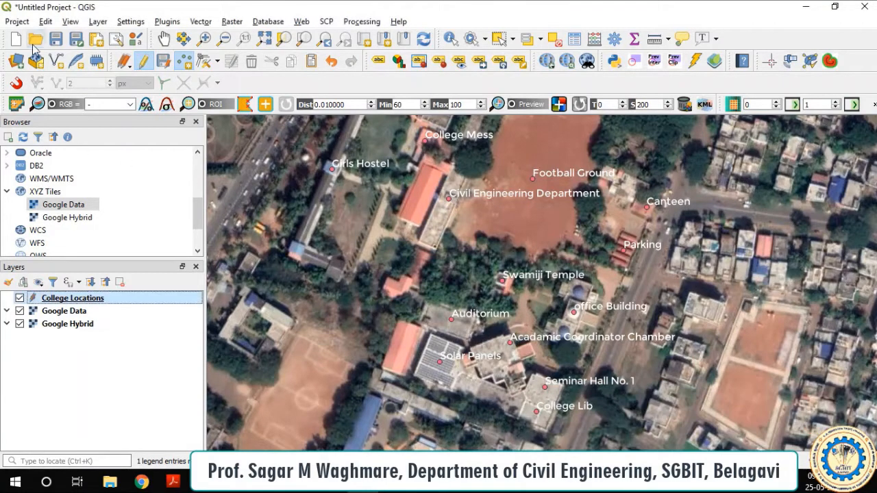
- Create a new print layout titled College Location
{"action": "left_click", "coordinate": [20, 23]}
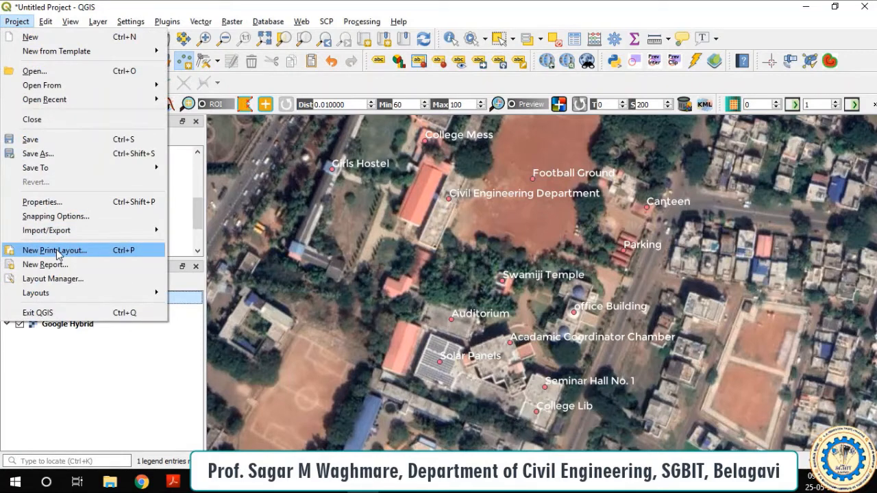
{"action": "left_click", "coordinate": [58, 251]}
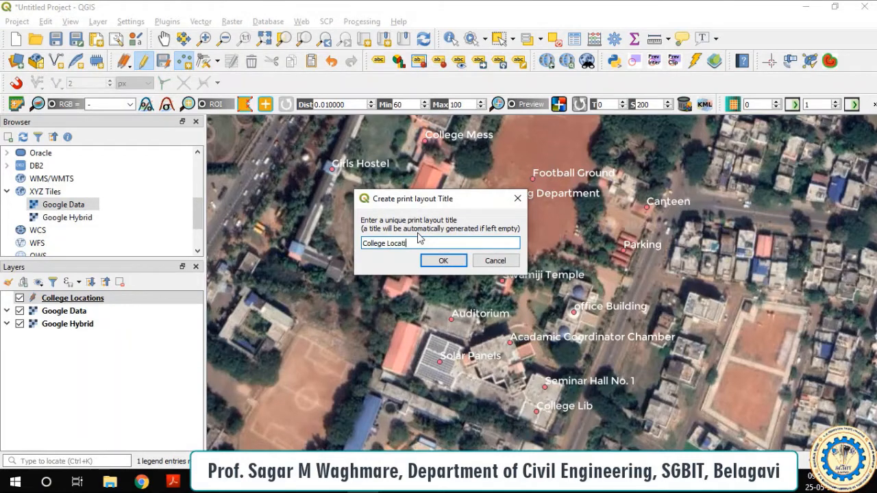
{"action": "left_click", "coordinate": [443, 261]}
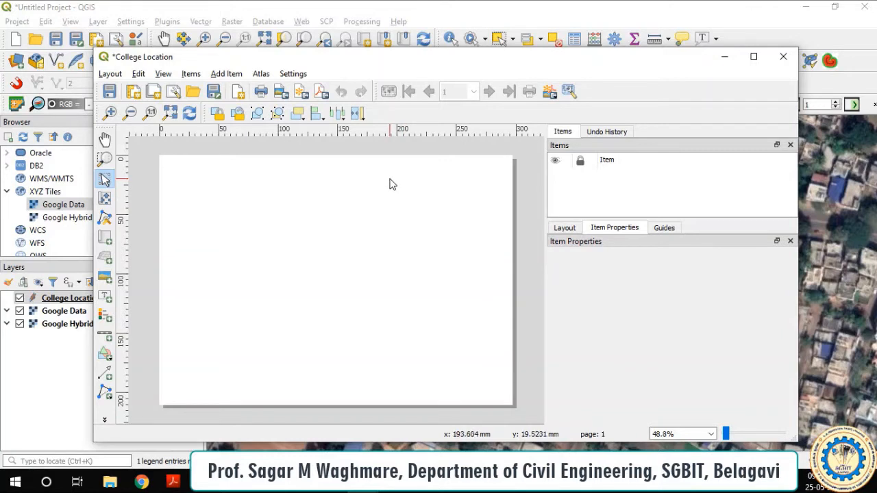
- Add a map item covering most of the layout page and narrow it slightly to leave a white margin at its right edge
{"action": "left_click", "coordinate": [105, 237]}
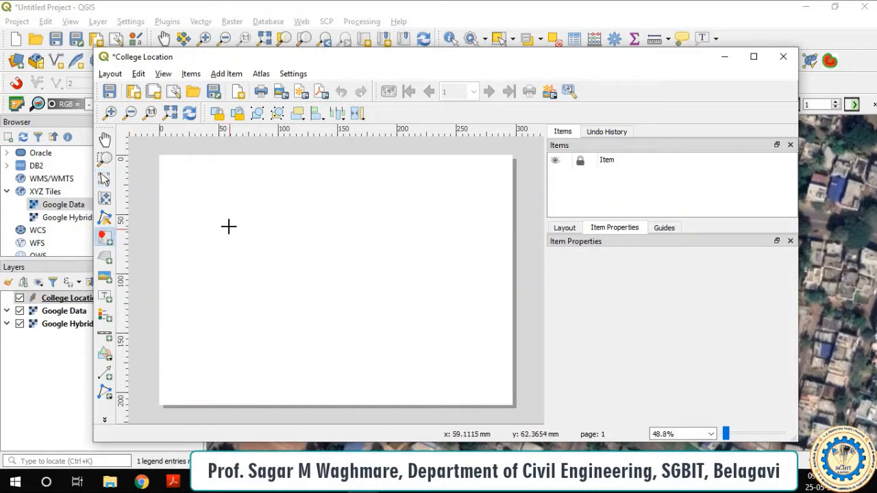
{"action": "left_click_drag", "start_coordinate": [172, 168], "coordinate": [507, 392]}
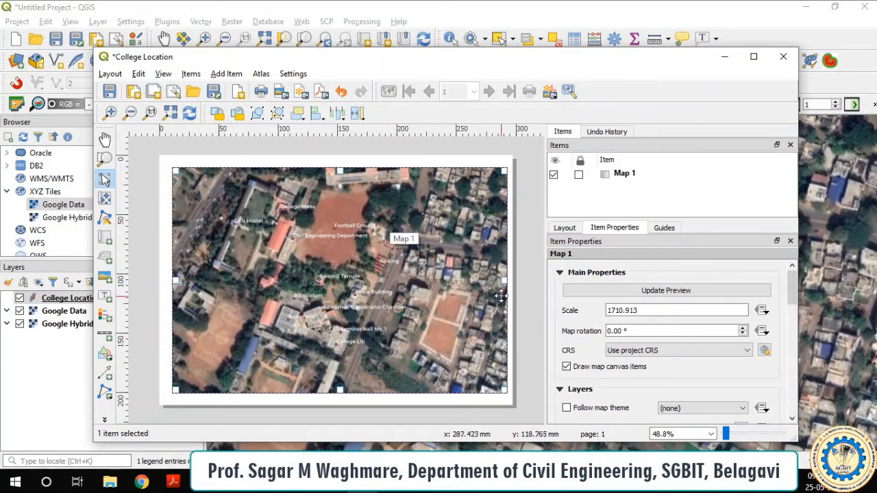
{"action": "mouse_move", "coordinate": [507, 281]}
{"action": "left_mouse_down"}
{"action": "mouse_move", "coordinate": [473, 281]}
{"action": "mouse_move", "coordinate": [500, 281]}
{"action": "left_mouse_up"}
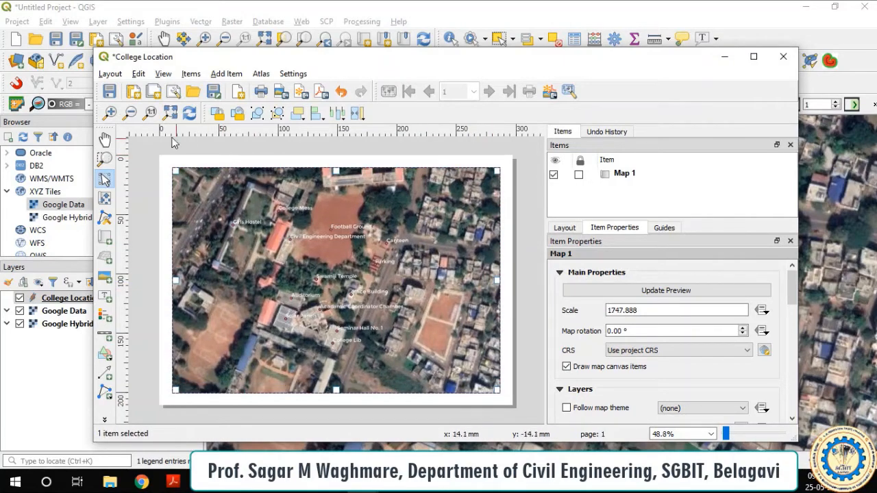
{"action": "left_click", "coordinate": [110, 113]}
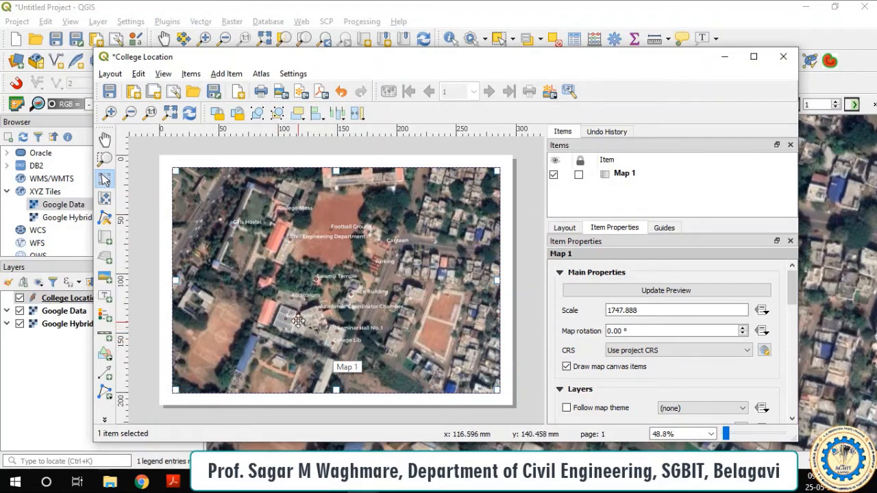
- Add a legend over the lower-left part of the map and select it for editing
{"action": "left_click", "coordinate": [105, 316]}
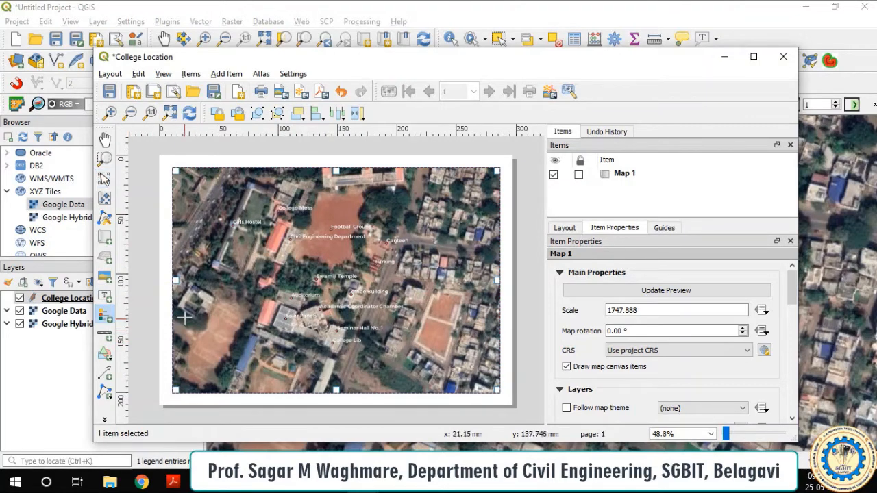
{"action": "left_click_drag", "start_coordinate": [187, 293], "coordinate": [261, 388]}
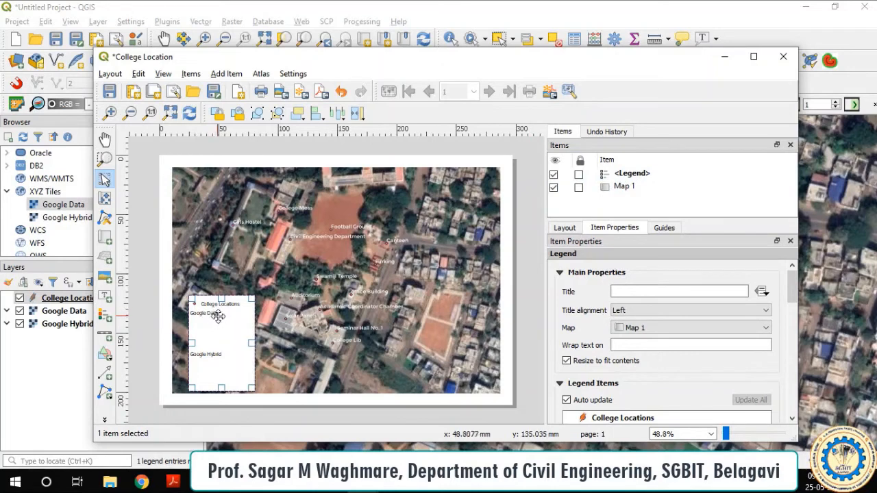
{"action": "left_click", "coordinate": [632, 175]}
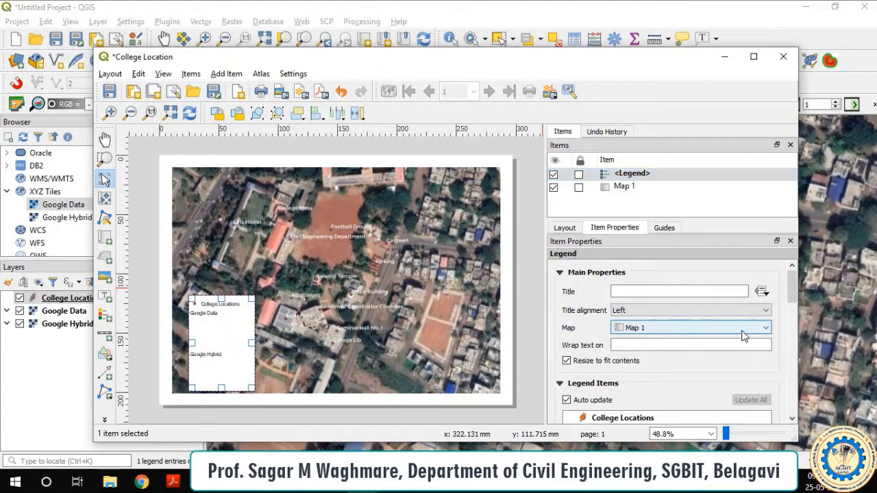
- Turn off automatic updating of the legend items so that individual entries can be edited
{"action": "left_click_drag", "start_coordinate": [792, 286], "coordinate": [794, 322]}
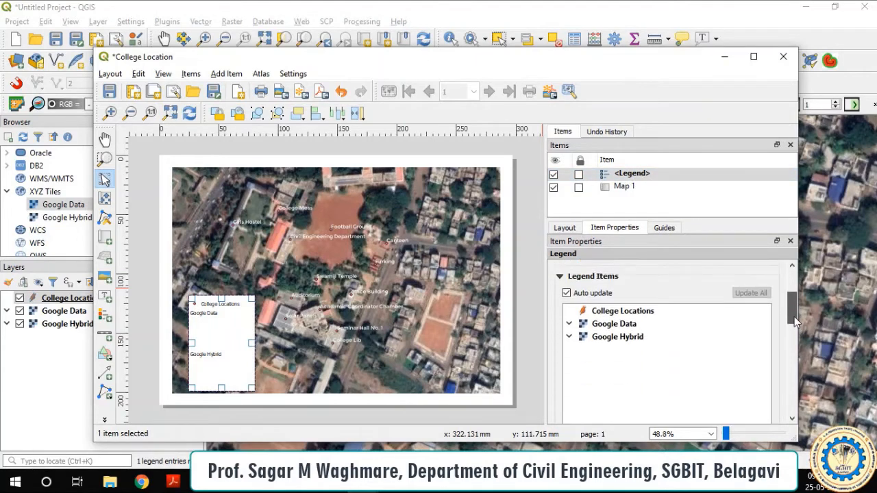
{"action": "left_click", "coordinate": [631, 176]}
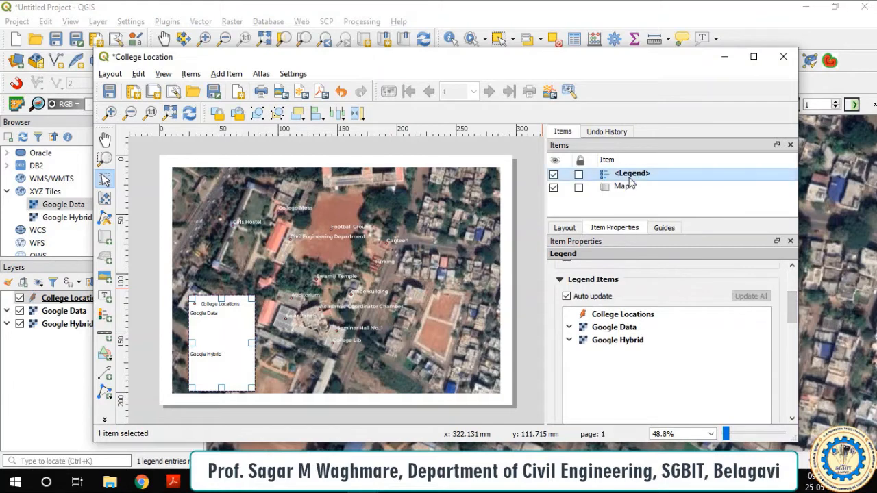
{"action": "right_click", "coordinate": [645, 171]}
{"action": "left_click", "coordinate": [646, 200]}
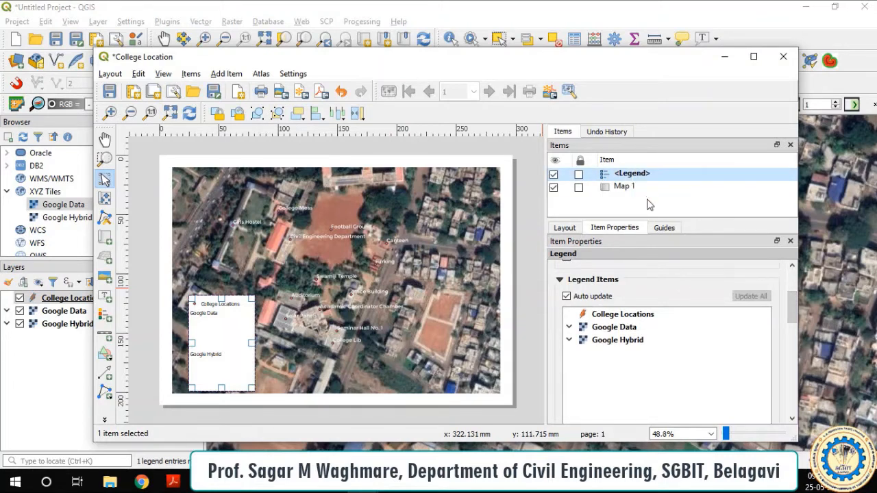
{"action": "left_click_drag", "start_coordinate": [793, 307], "coordinate": [798, 317]}
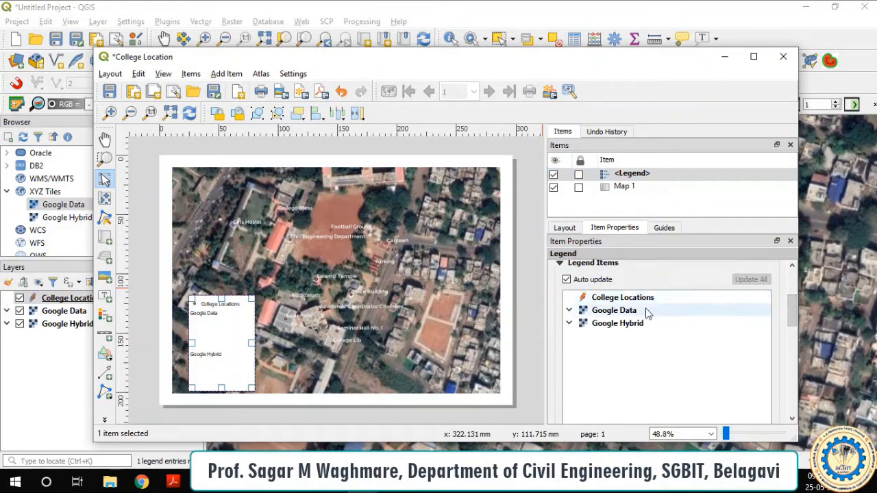
{"action": "left_click", "coordinate": [608, 312]}
{"action": "left_click_drag", "start_coordinate": [788, 312], "coordinate": [793, 329]}
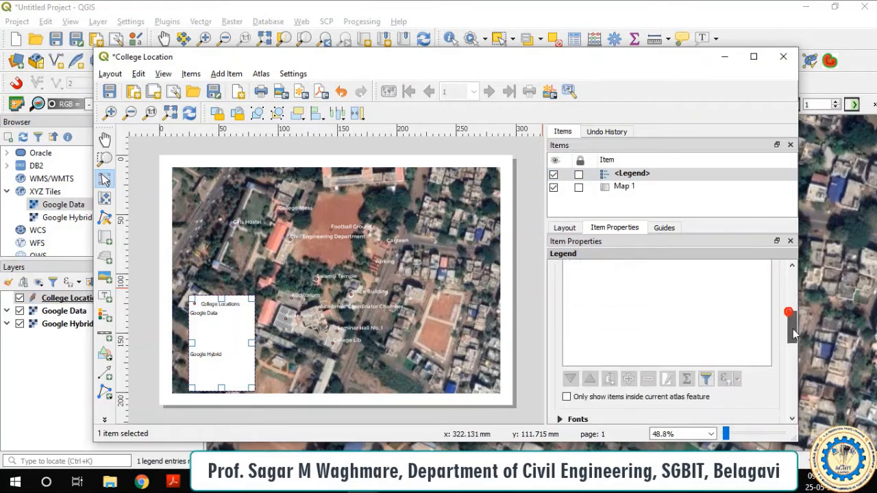
{"action": "scroll", "coordinate": [627, 351], "scroll_direction": "up", "scroll_amount": 5}
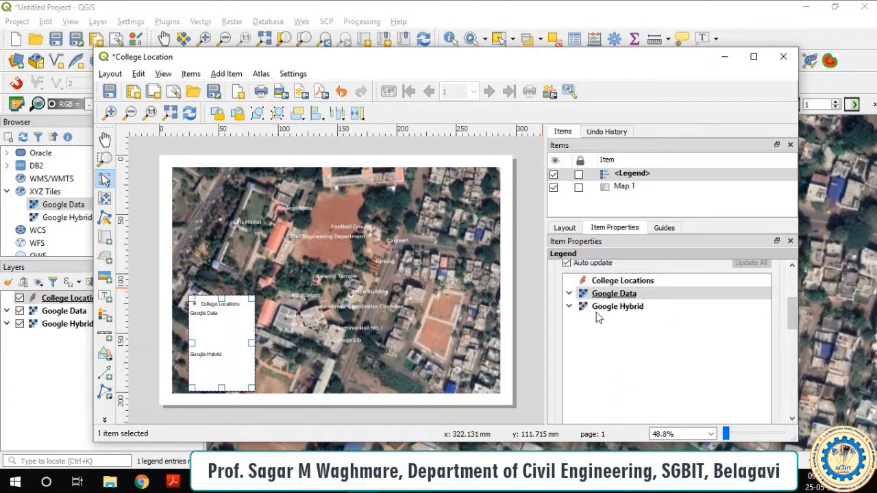
{"action": "left_click", "coordinate": [582, 299]}
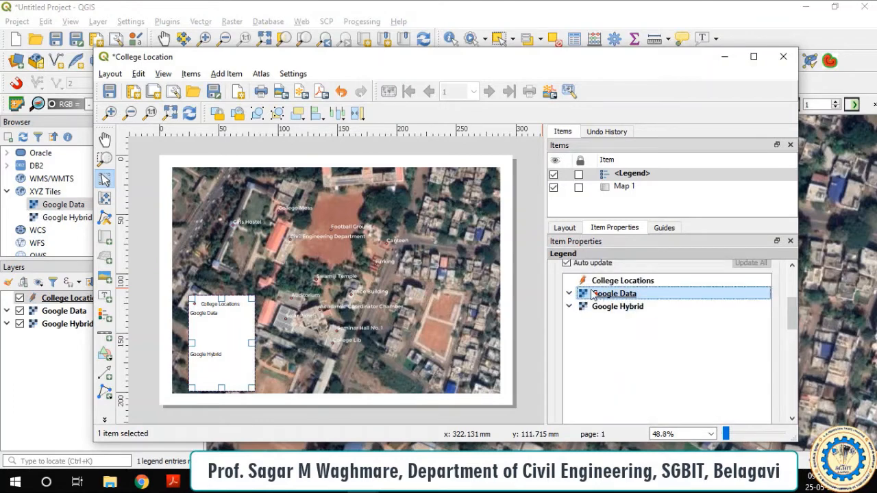
{"action": "left_click", "coordinate": [566, 264]}
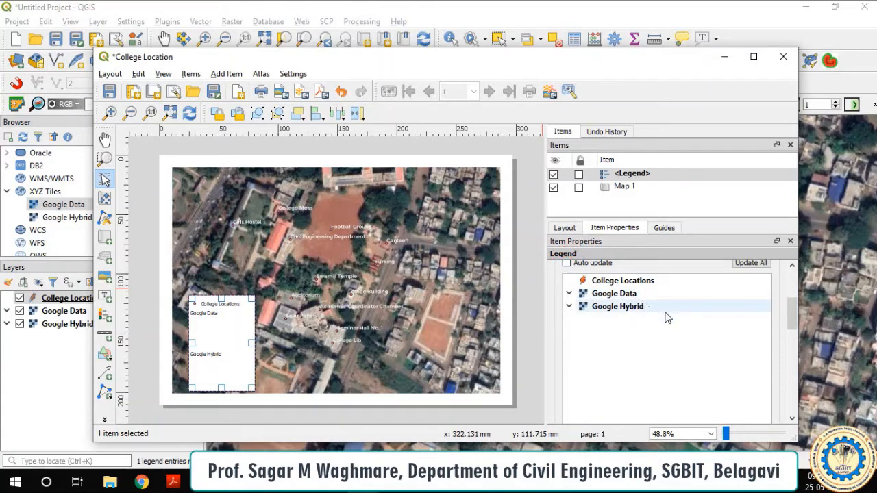
- Remove the Google Data and Google Hybrid entries from the legend and move it into the map's lower-left corner
{"action": "mouse_move", "coordinate": [793, 320]}
{"action": "left_mouse_down"}
{"action": "mouse_move", "coordinate": [793, 337]}
{"action": "mouse_move", "coordinate": [792, 314]}
{"action": "left_mouse_up"}
{"action": "left_click", "coordinate": [604, 285]}
{"action": "left_click", "coordinate": [648, 346]}
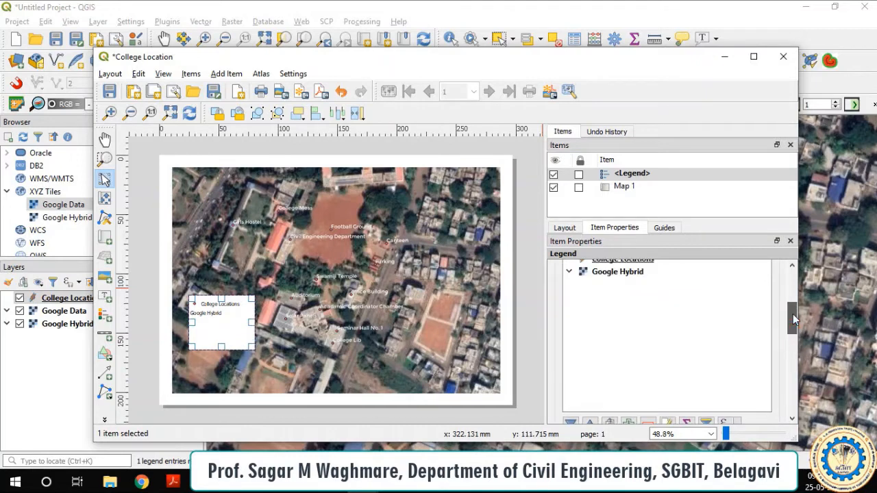
{"action": "left_click", "coordinate": [609, 276]}
{"action": "scroll", "coordinate": [794, 328], "scroll_direction": "down", "scroll_amount": 3}
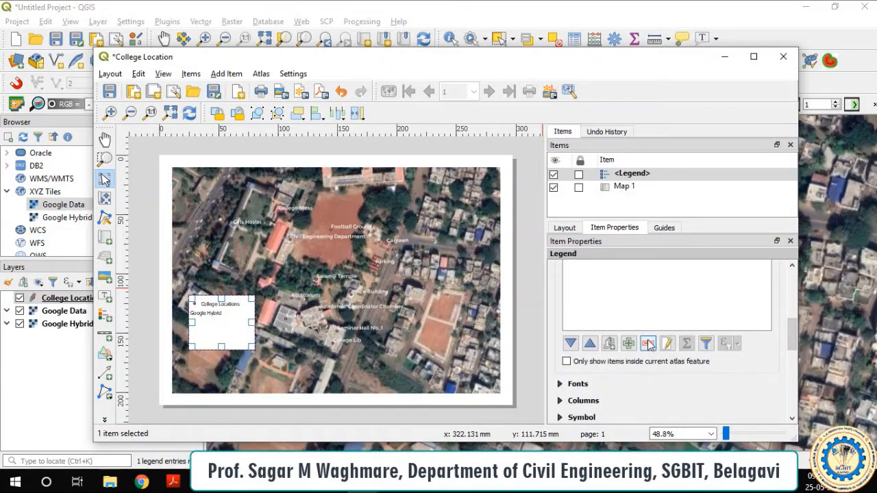
{"action": "left_click", "coordinate": [648, 344]}
{"action": "scroll", "coordinate": [792, 336], "scroll_direction": "up", "scroll_amount": 3}
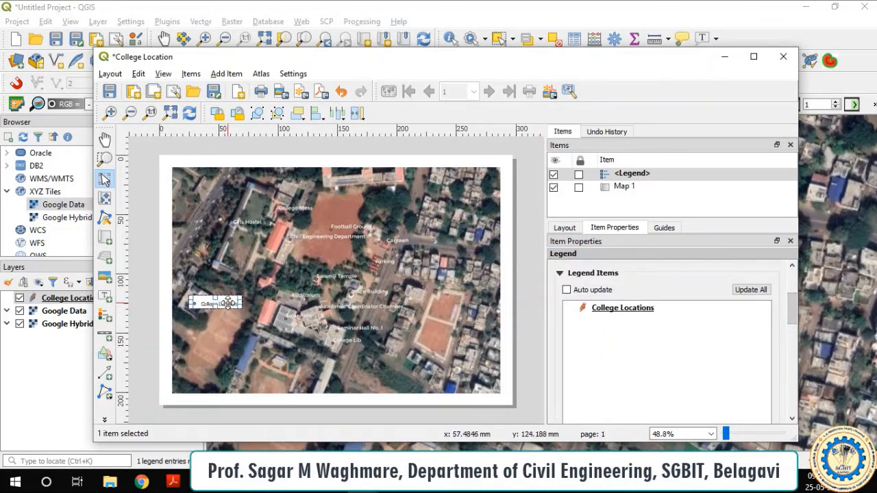
{"action": "left_click_drag", "start_coordinate": [228, 310], "coordinate": [213, 383]}
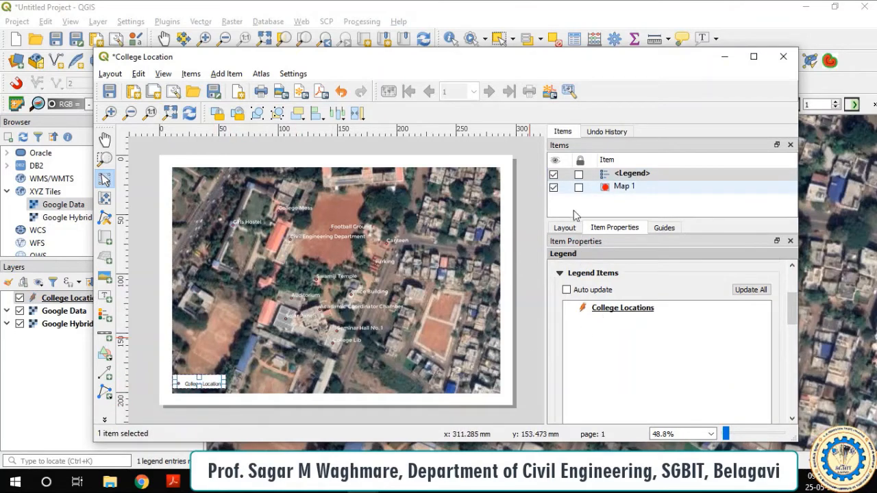
- Review the map item's properties, from its scale and rotation settings down to its variables
{"action": "left_click", "coordinate": [620, 186]}
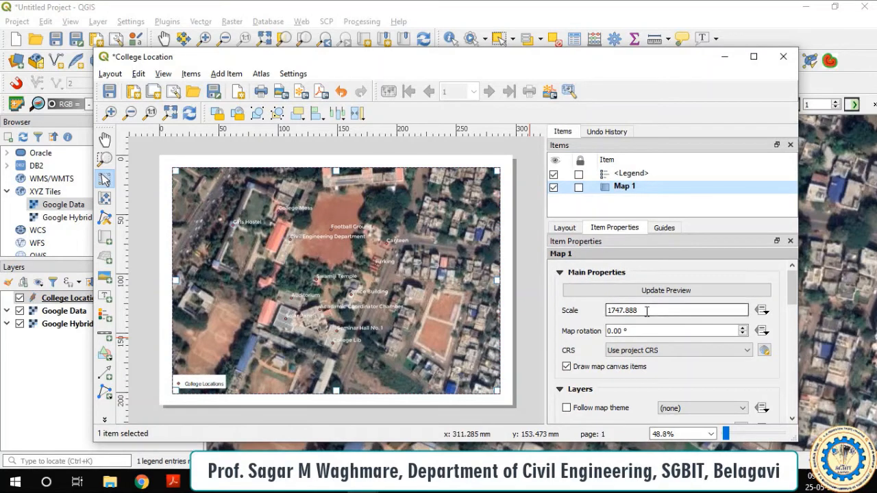
{"action": "scroll", "coordinate": [683, 331], "scroll_direction": "down", "scroll_amount": 1}
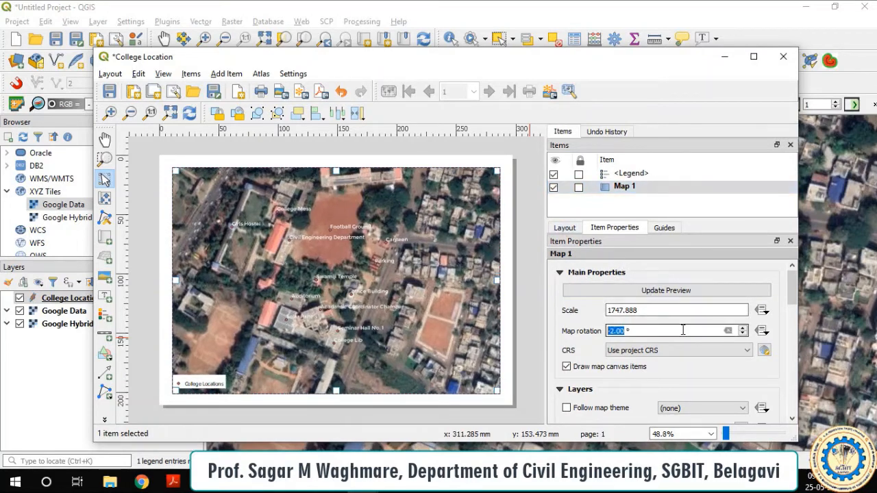
{"action": "scroll", "coordinate": [683, 331], "scroll_direction": "up", "scroll_amount": 1}
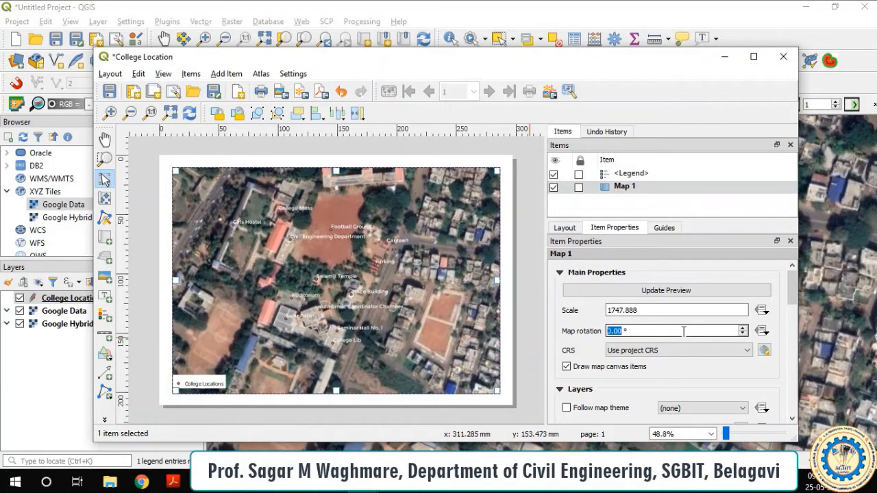
{"action": "left_click_drag", "start_coordinate": [793, 287], "coordinate": [800, 408]}
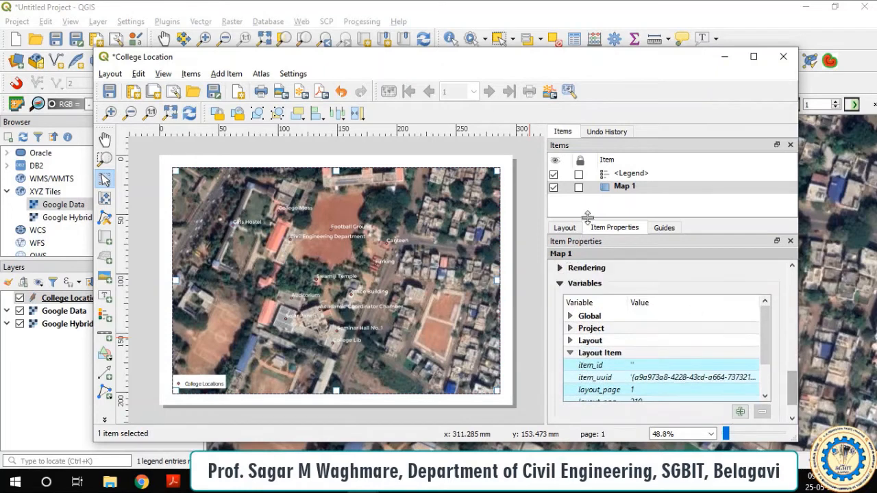
{"action": "left_click", "coordinate": [566, 227]}
{"action": "left_click", "coordinate": [617, 227]}
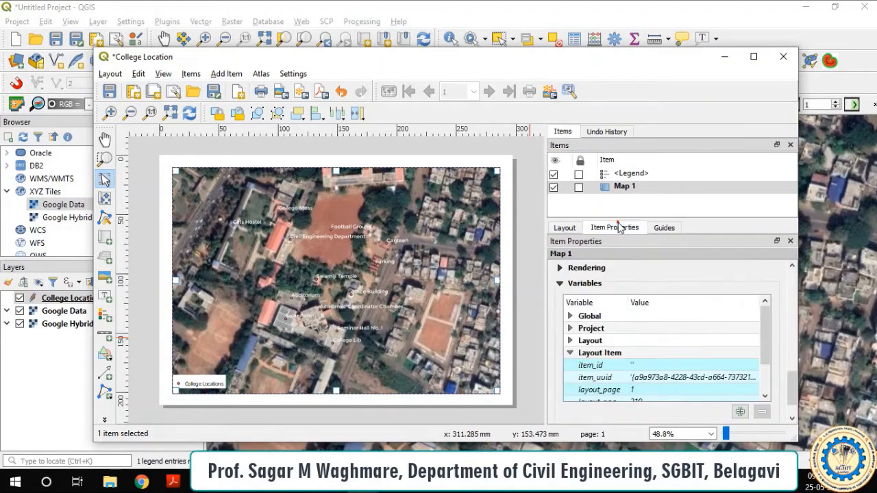
- Give the legend the title "Legend" and set its title alignment to Center
{"action": "left_click", "coordinate": [632, 176]}
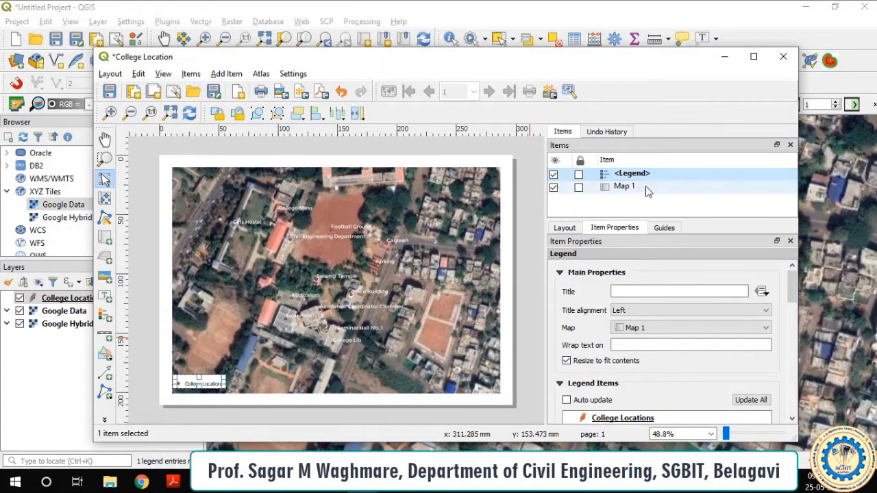
{"action": "left_click", "coordinate": [688, 291]}
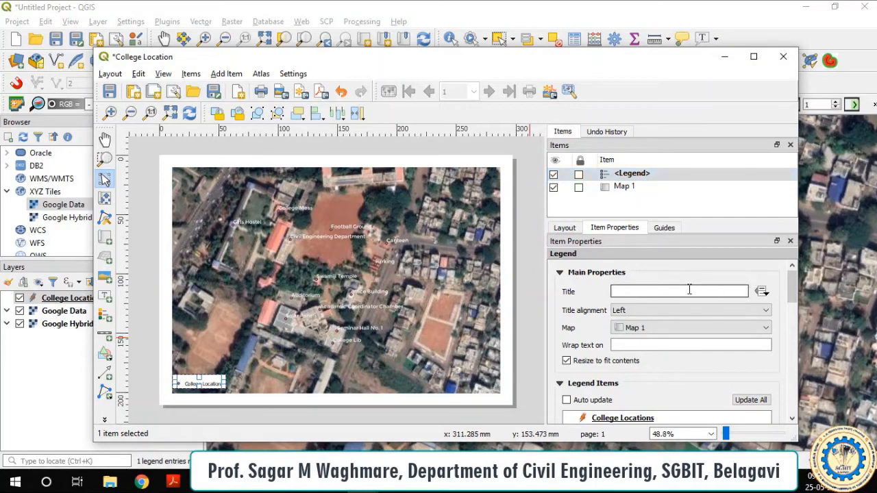
{"action": "type", "text": "Legend"}
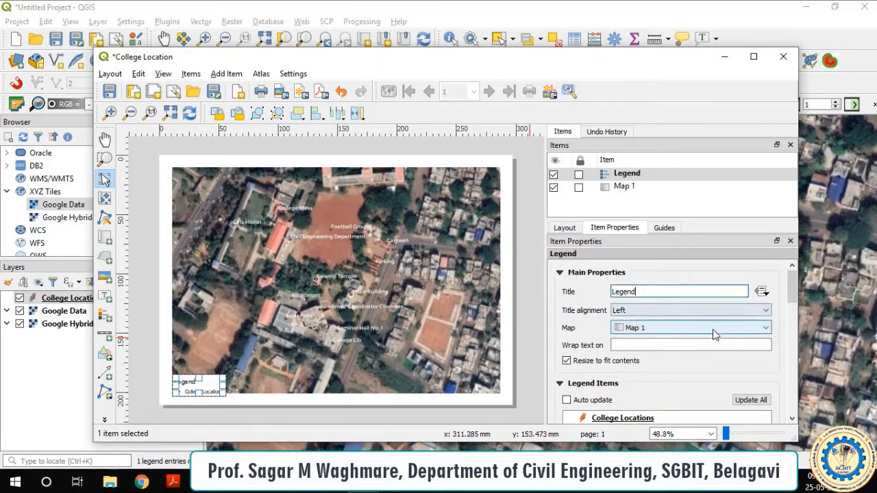
{"action": "left_click", "coordinate": [763, 310]}
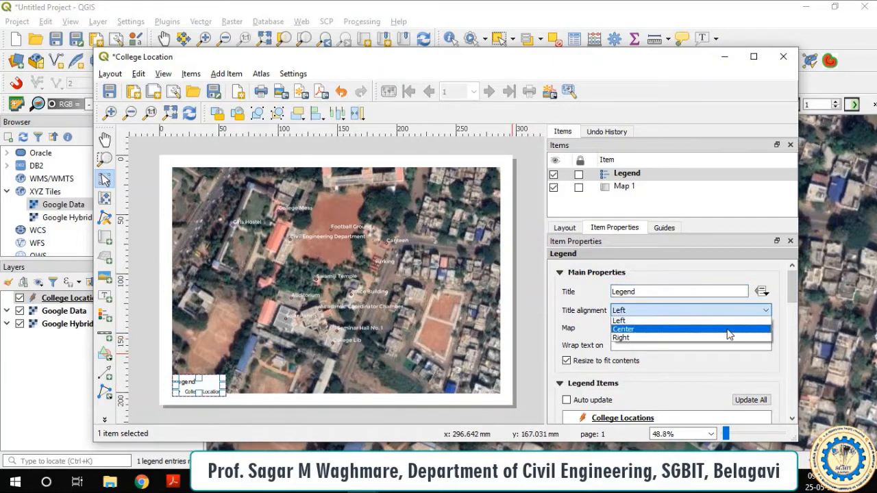
{"action": "left_click", "coordinate": [753, 321]}
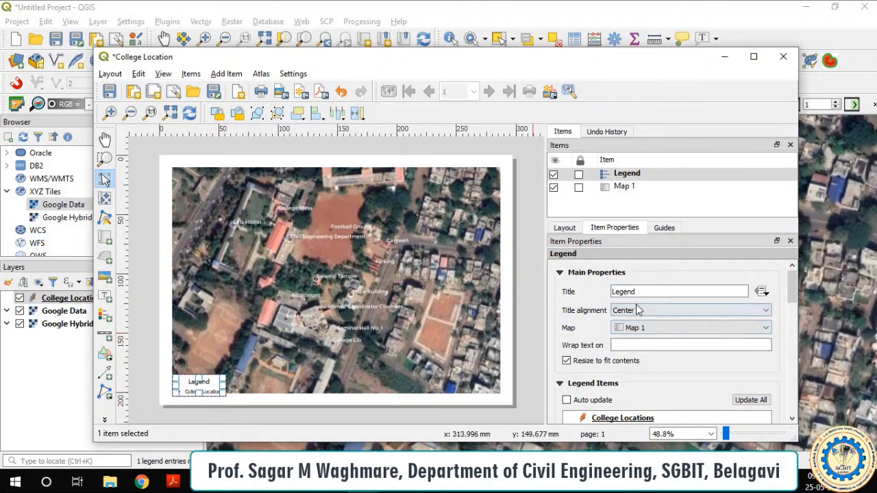
- Move the legend slightly up so it sits inside the map's lower-left corner, and set its title alignment back to Center
{"action": "scroll", "coordinate": [756, 312], "scroll_direction": "down", "scroll_amount": 1}
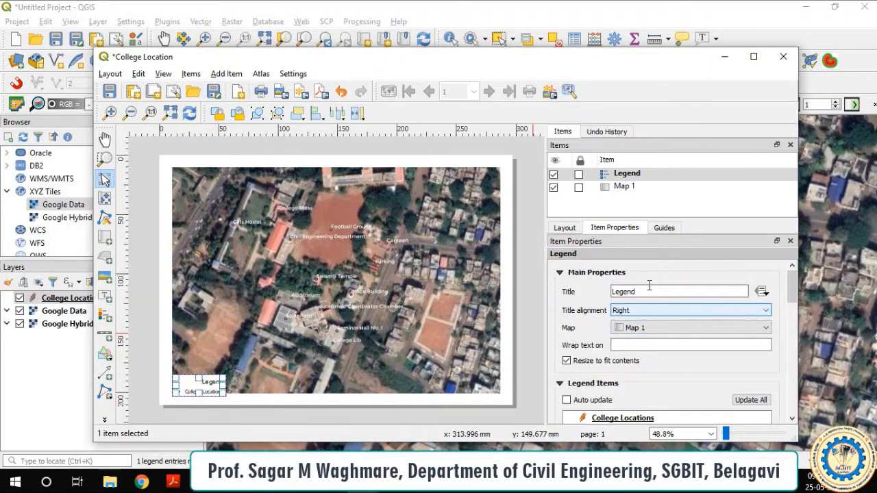
{"action": "left_click", "coordinate": [623, 185]}
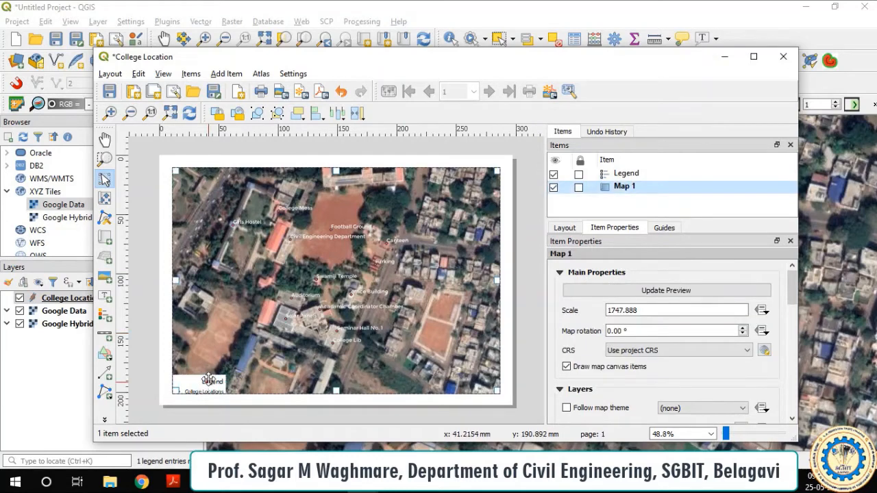
{"action": "left_click_drag", "start_coordinate": [209, 379], "coordinate": [202, 381]}
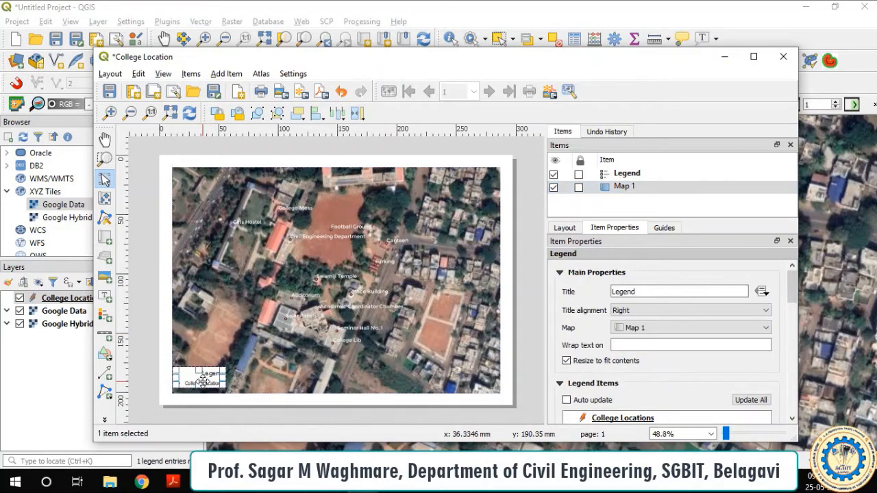
{"action": "left_click", "coordinate": [647, 310]}
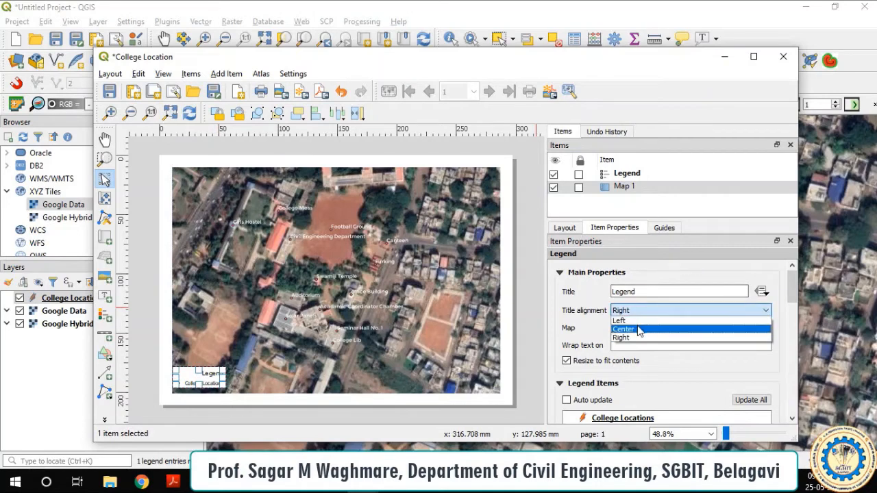
{"action": "left_click", "coordinate": [638, 329]}
{"action": "left_click", "coordinate": [254, 412]}
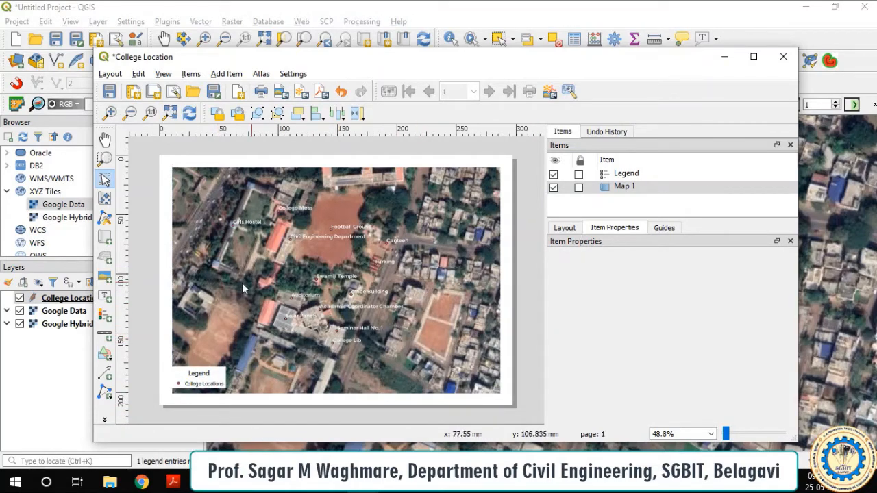
- Add a scale bar along the map's lower edge, right of centre, and set its units to Kilometers
{"action": "left_click", "coordinate": [105, 336]}
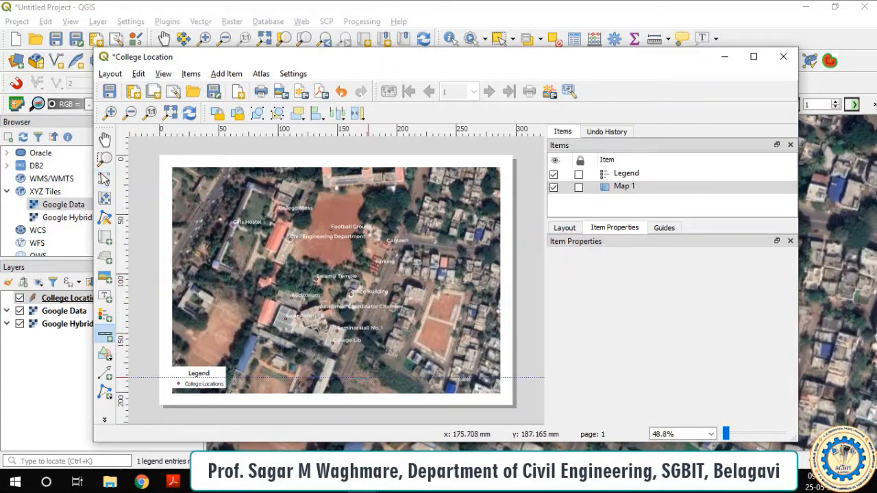
{"action": "left_click_drag", "start_coordinate": [370, 377], "coordinate": [500, 394]}
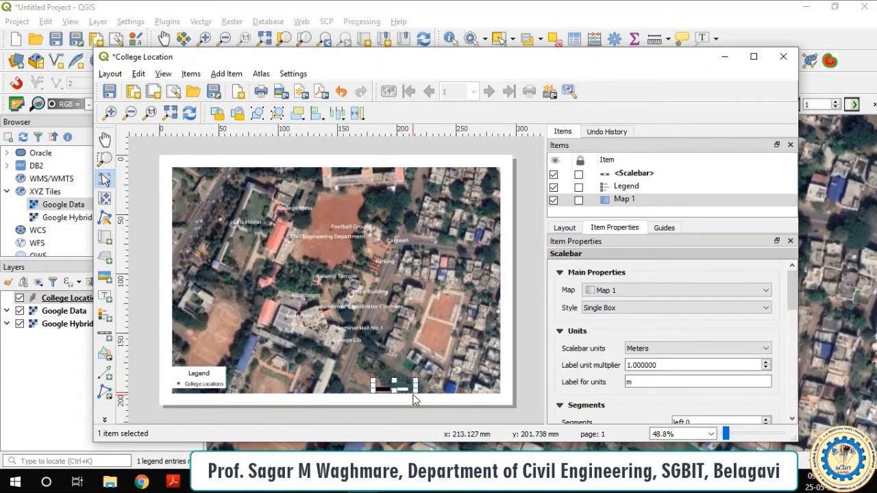
{"action": "left_click", "coordinate": [625, 176]}
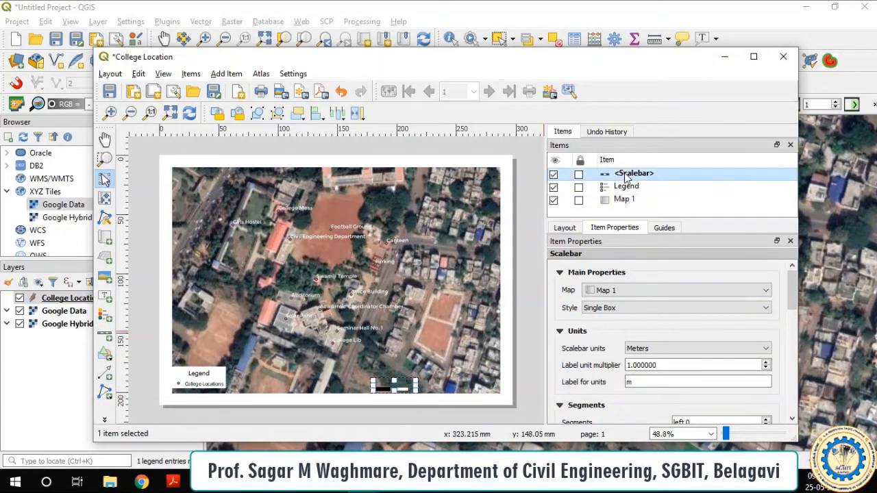
{"action": "left_click", "coordinate": [752, 350]}
{"action": "left_click", "coordinate": [738, 376]}
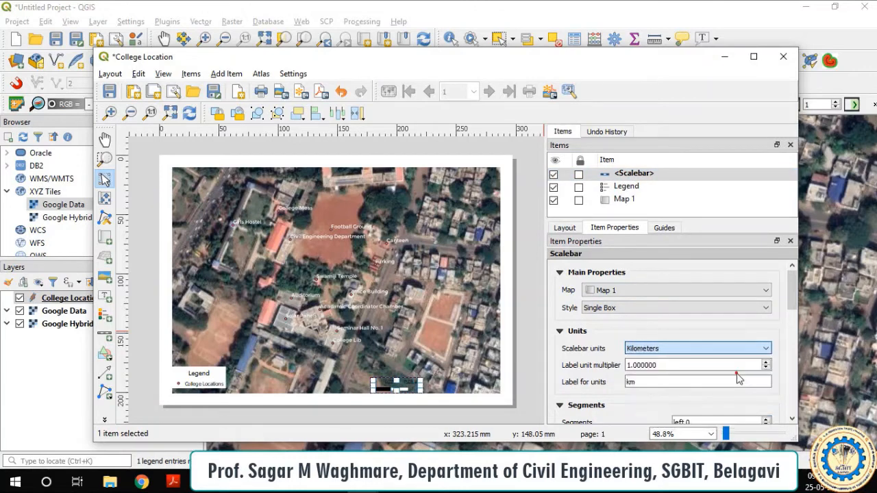
- Move the scale bar into the map's lower-right corner and deselect it
{"action": "left_click", "coordinate": [411, 398]}
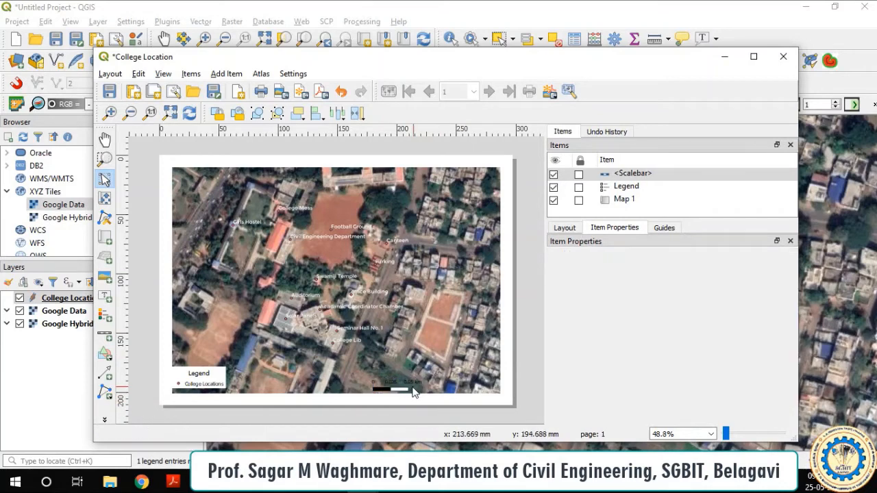
{"action": "left_click", "coordinate": [413, 389]}
{"action": "left_click_drag", "start_coordinate": [420, 385], "coordinate": [472, 410]}
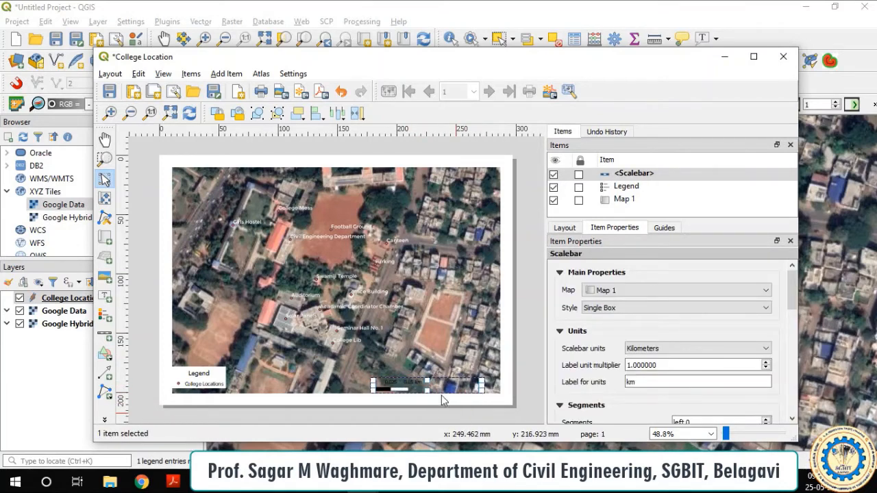
{"action": "left_click", "coordinate": [441, 401]}
{"action": "left_click", "coordinate": [392, 385]}
{"action": "left_click_drag", "start_coordinate": [392, 386], "coordinate": [485, 385]}
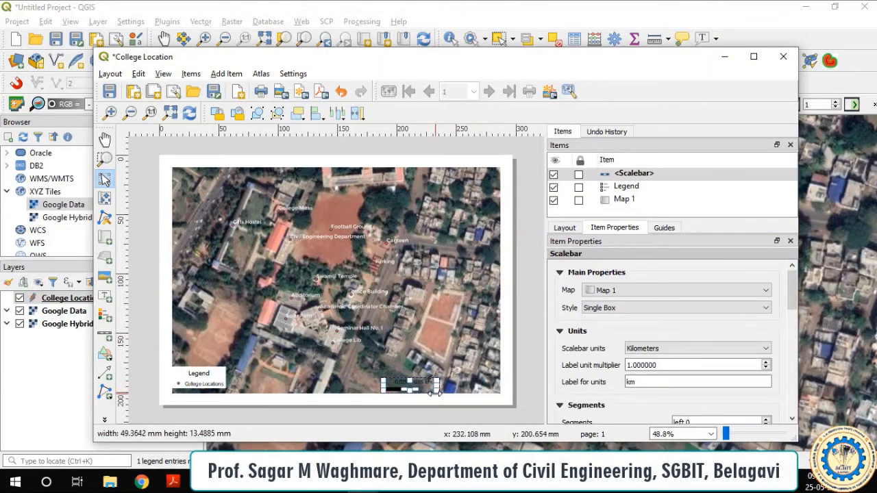
{"action": "left_click_drag", "start_coordinate": [425, 386], "coordinate": [487, 388]}
{"action": "left_click", "coordinate": [530, 373]}
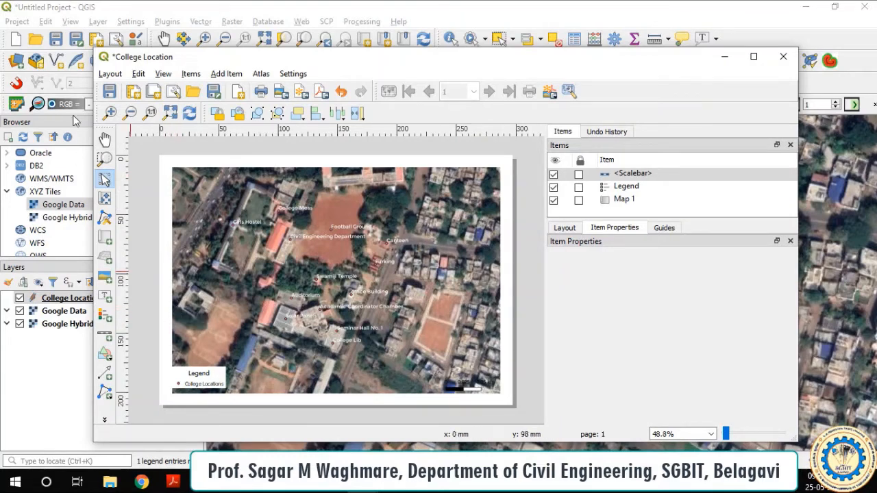
- Export the layout to the Desktop as a PDF named College Location, with text always exported as paths
{"action": "left_click", "coordinate": [109, 75]}
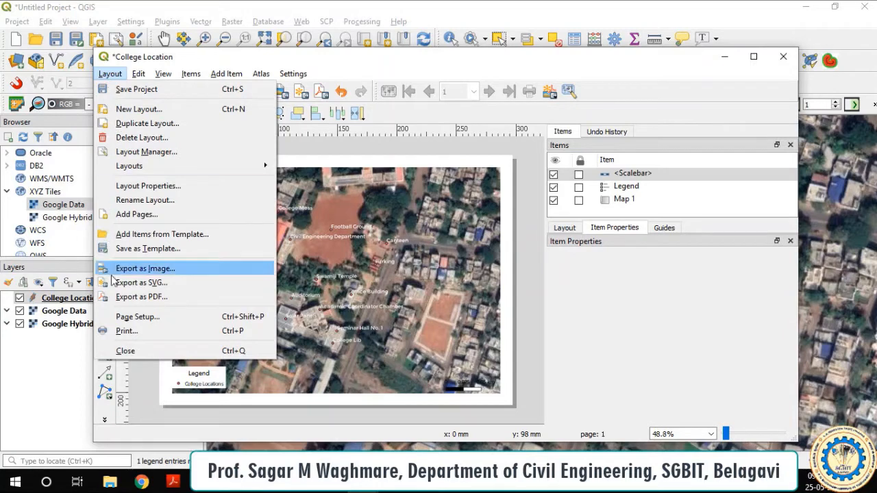
{"action": "left_click", "coordinate": [141, 296]}
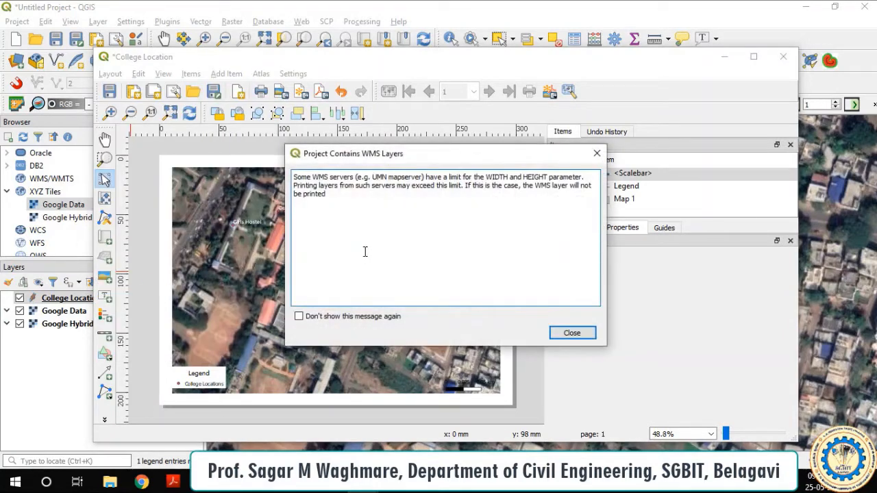
{"action": "left_click", "coordinate": [571, 333]}
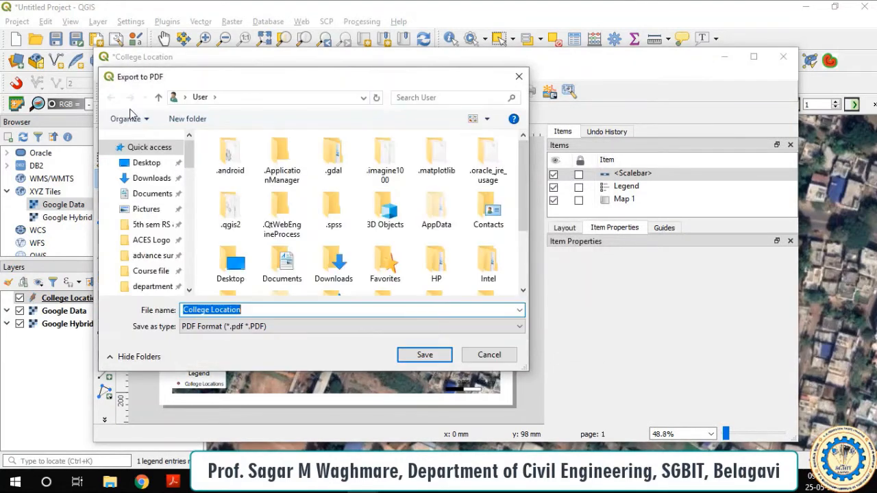
{"action": "left_click", "coordinate": [146, 165]}
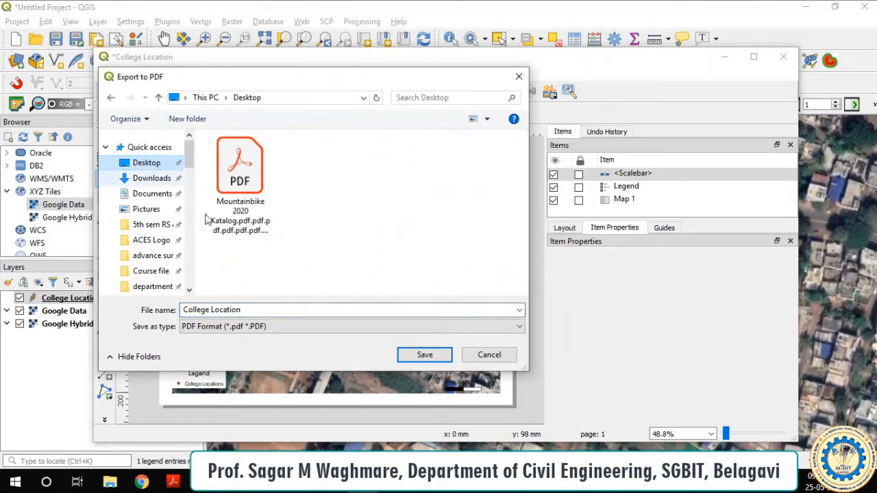
{"action": "left_click", "coordinate": [426, 356]}
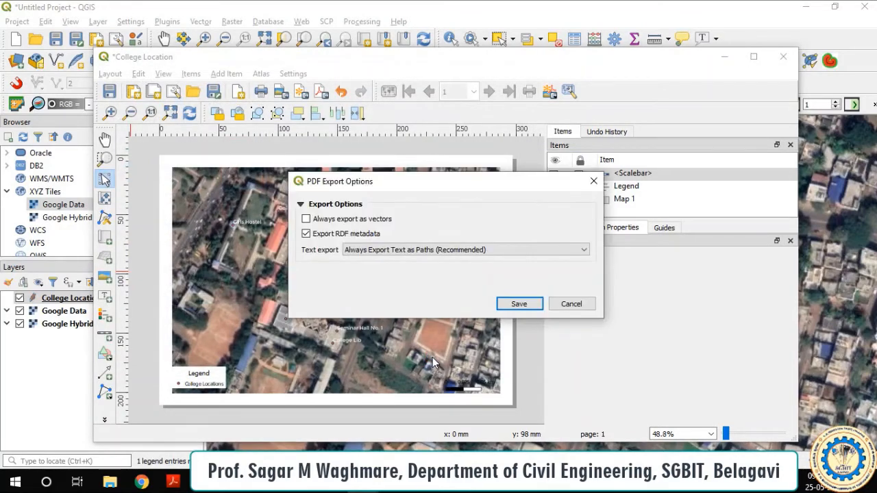
{"action": "left_click", "coordinate": [508, 251]}
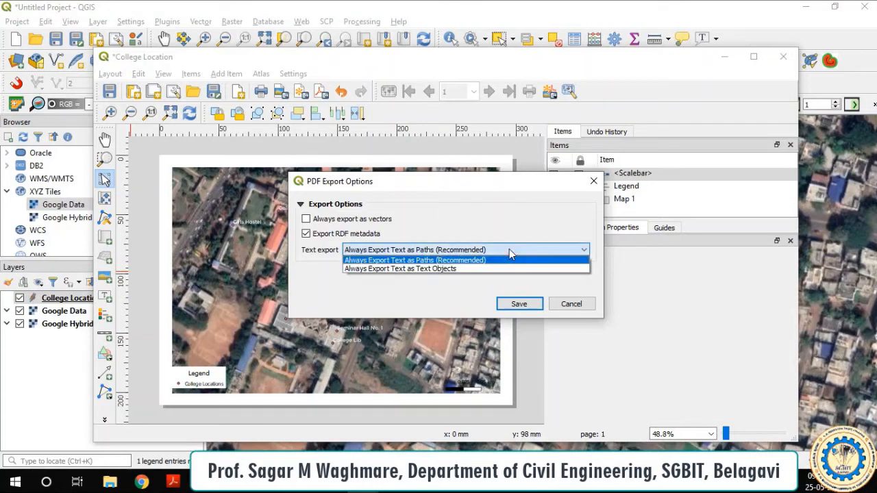
{"action": "left_click", "coordinate": [509, 251]}
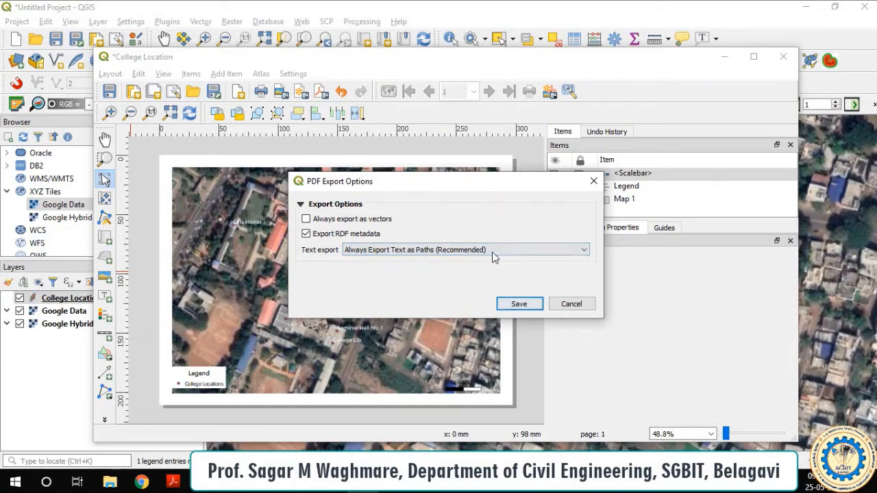
{"action": "left_click", "coordinate": [522, 306]}
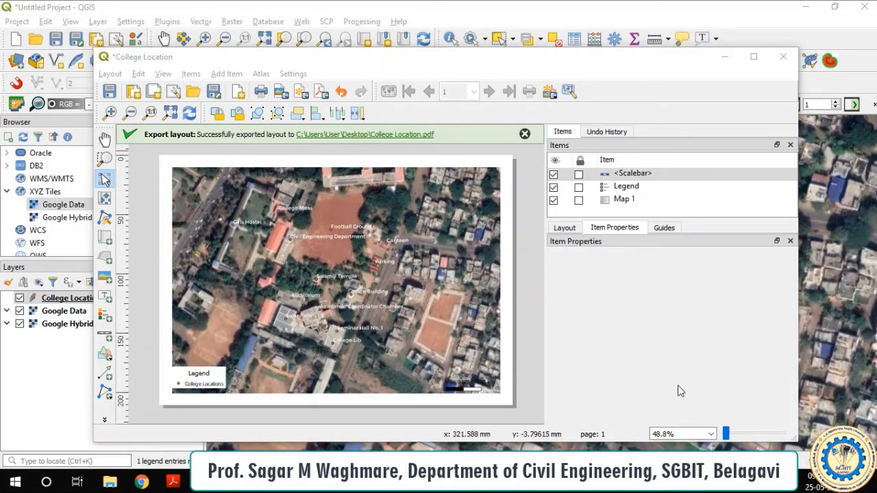
- Switch to File Explorer and open College Location.pdf from the Desktop to check the exported map
{"action": "mouse_move", "coordinate": [112, 482]}
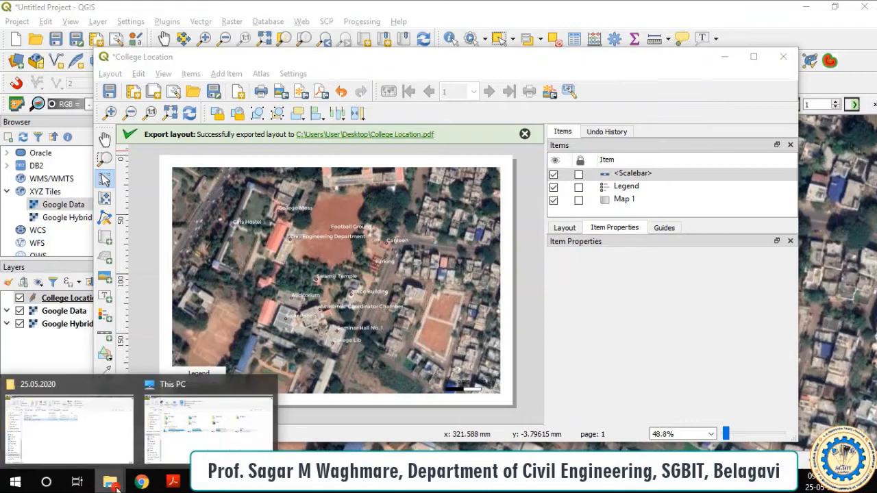
{"action": "left_click", "coordinate": [81, 443]}
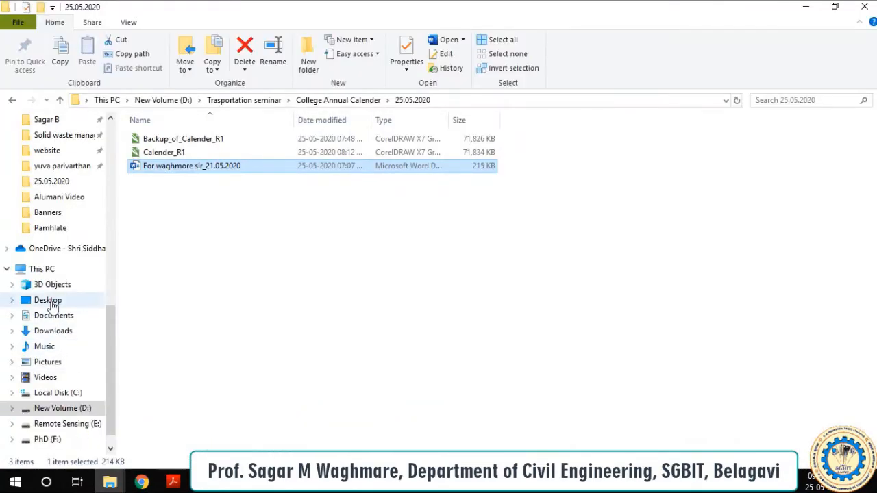
{"action": "left_click", "coordinate": [46, 300]}
{"action": "left_click", "coordinate": [232, 159]}
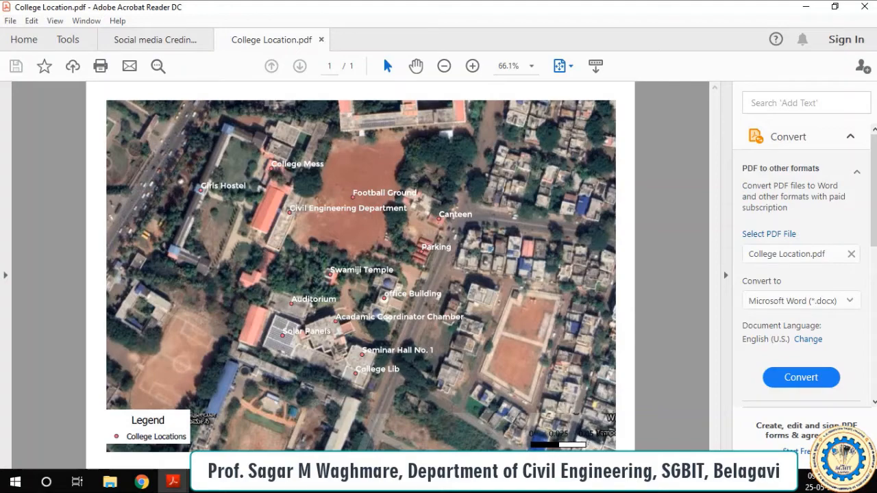
{"action": "mouse_move", "coordinate": [363, 481]}
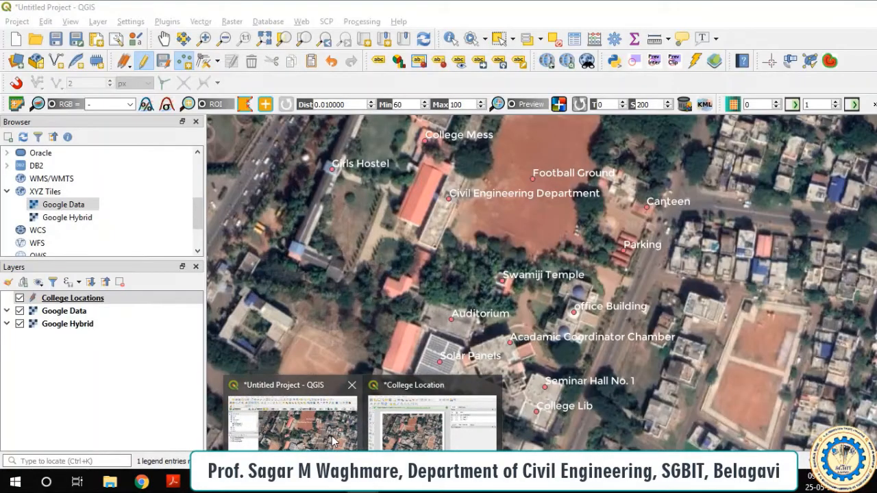
- Close the College Location layout window and return to the main QGIS project window
{"action": "mouse_move", "coordinate": [386, 439]}
{"action": "left_click", "coordinate": [398, 425]}
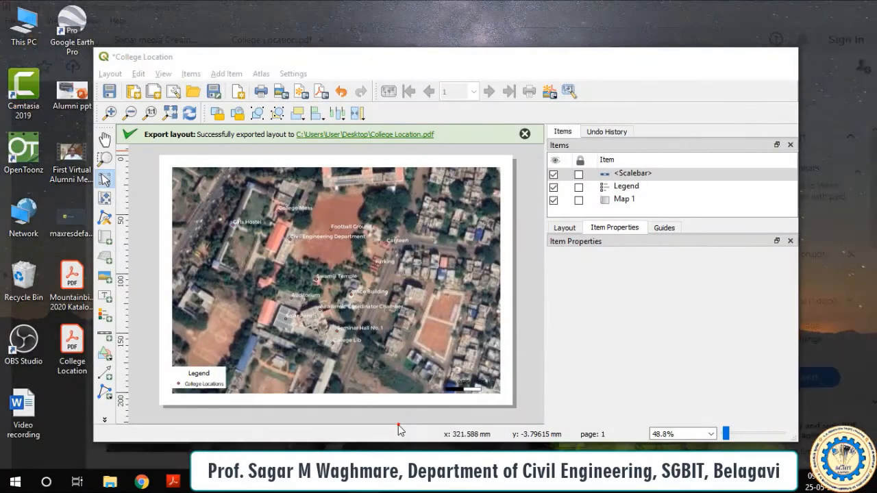
{"action": "left_click", "coordinate": [782, 63]}
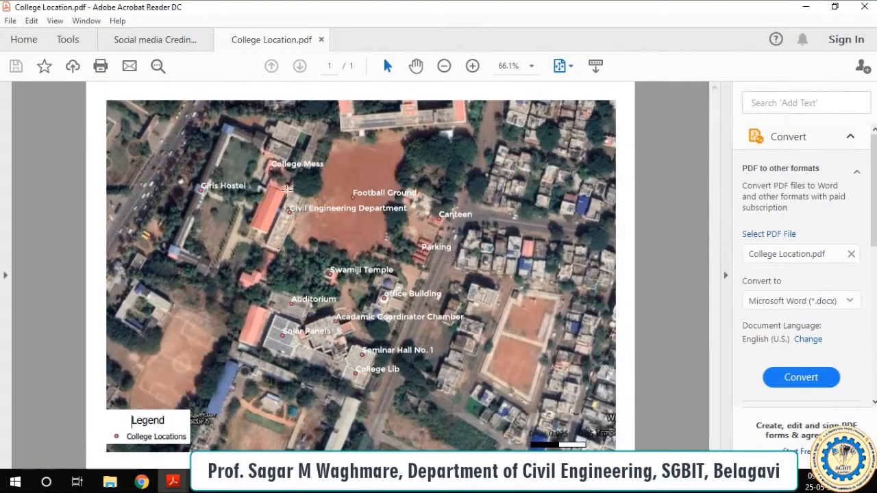
{"action": "left_click", "coordinate": [371, 491]}
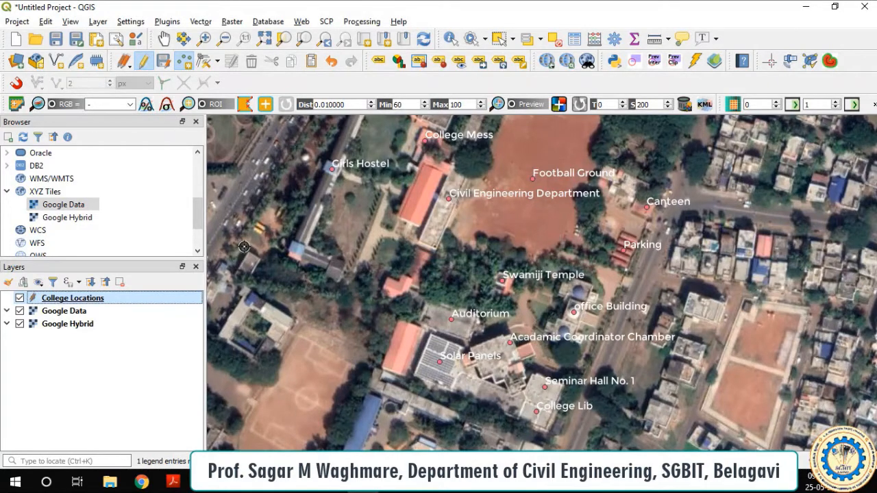
- Stop editing the College Locations layer and save its changes
{"action": "scroll", "coordinate": [318, 256], "scroll_direction": "down", "scroll_amount": 1}
{"action": "scroll", "coordinate": [337, 258], "scroll_direction": "down", "scroll_amount": 1}
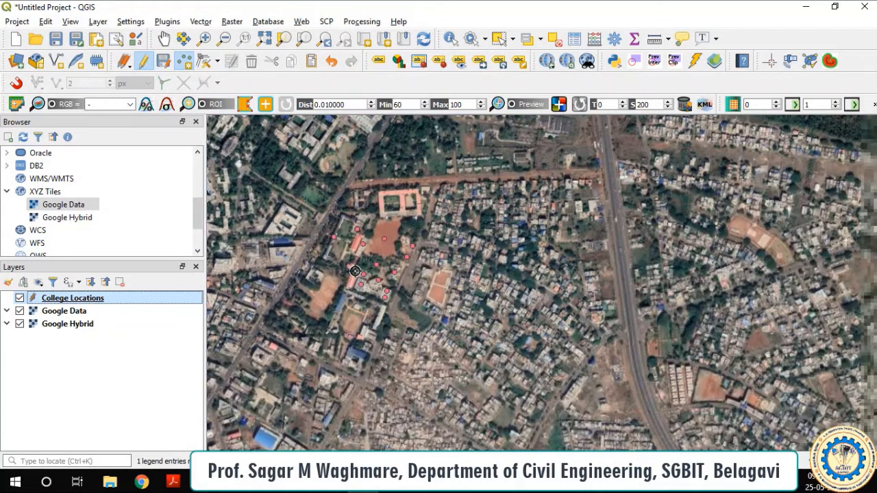
{"action": "left_click", "coordinate": [144, 62]}
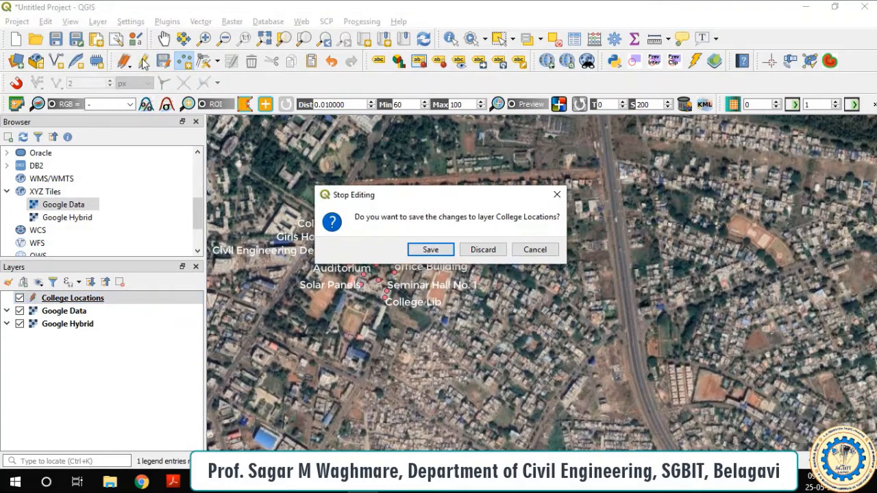
{"action": "left_click", "coordinate": [432, 250]}
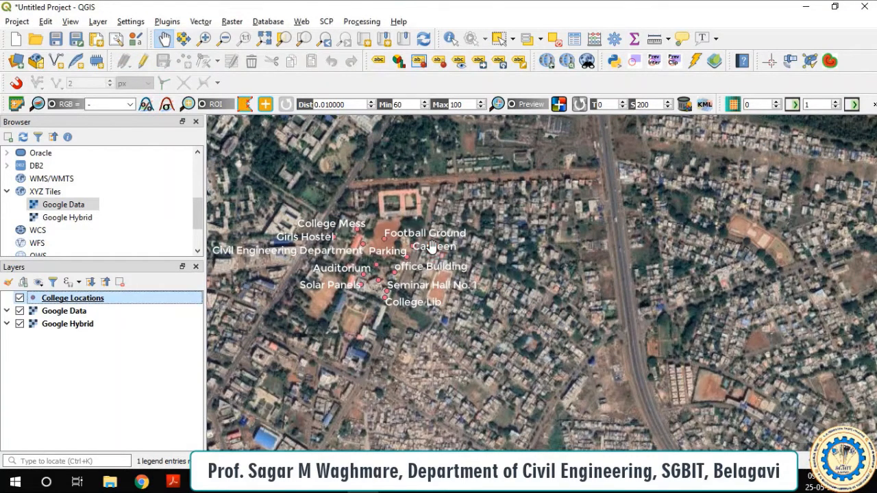
- Toggle the College Locations layer off and on to compare the map with and without labels, leaving it hidden
{"action": "scroll", "coordinate": [233, 260], "scroll_direction": "up", "scroll_amount": 1}
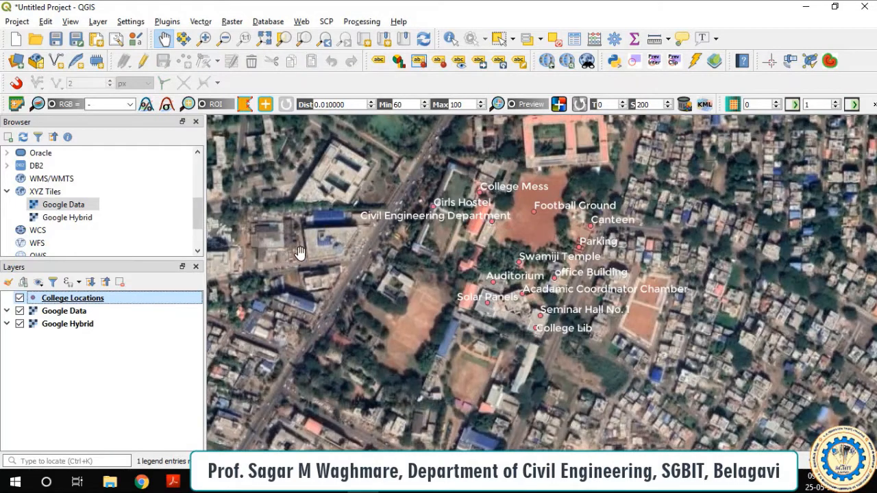
{"action": "left_click", "coordinate": [19, 299]}
{"action": "left_click", "coordinate": [19, 299]}
{"action": "left_click", "coordinate": [19, 299]}
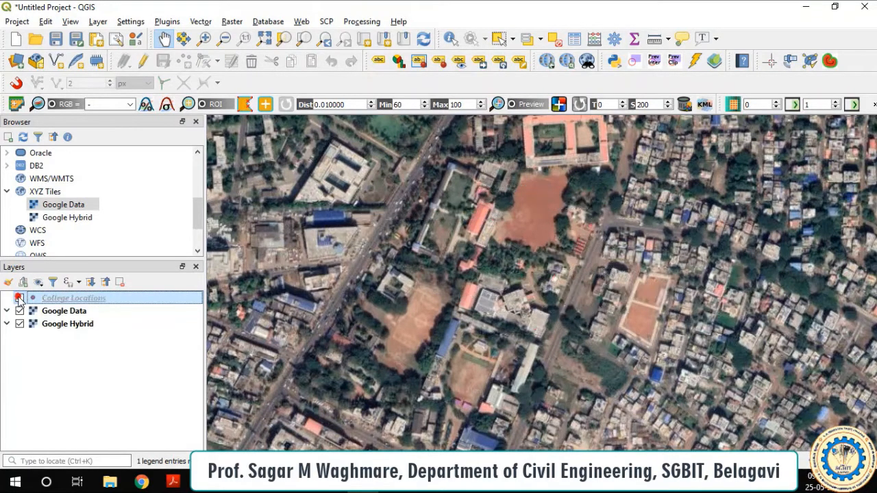
{"action": "left_click", "coordinate": [19, 299]}
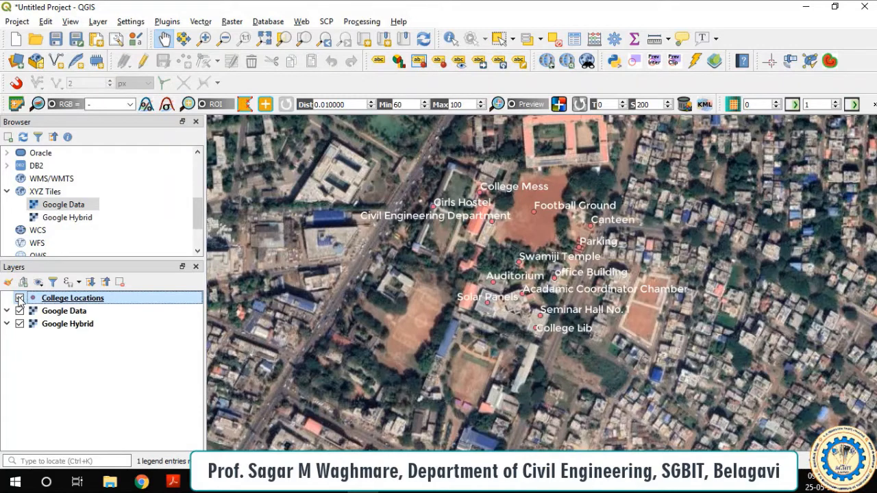
{"action": "left_click", "coordinate": [19, 299]}
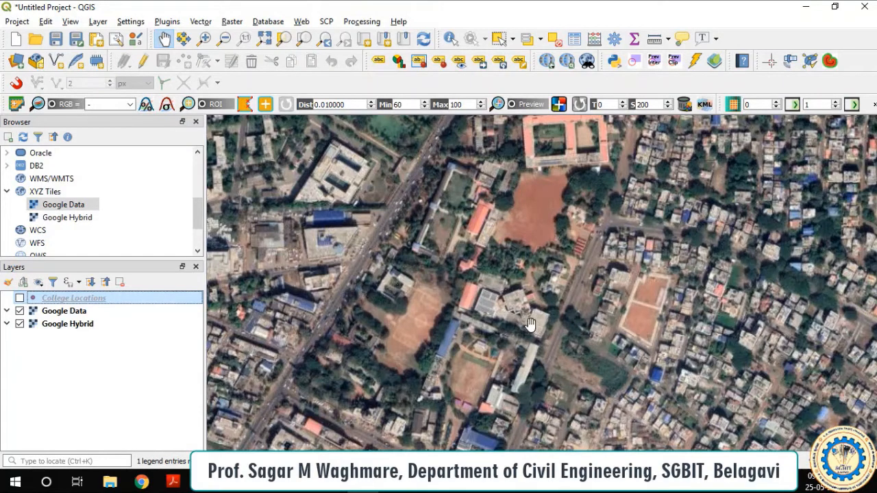
- Examine the unlabelled satellite imagery of the campus buildings, football ground and parking sheds up close, and the surrounding city at wider scales
{"action": "scroll", "coordinate": [536, 312], "scroll_direction": "up", "scroll_amount": 1}
{"action": "left_click_drag", "start_coordinate": [555, 277], "coordinate": [499, 365]}
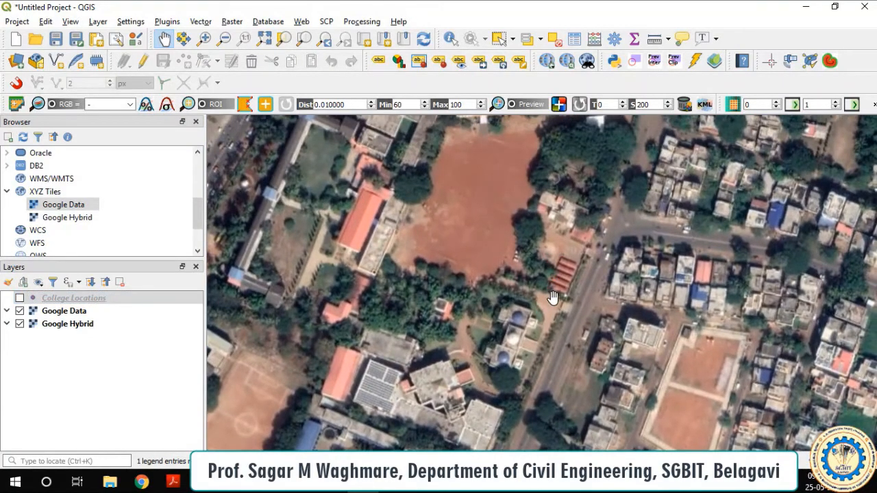
{"action": "left_click_drag", "start_coordinate": [552, 298], "coordinate": [530, 349]}
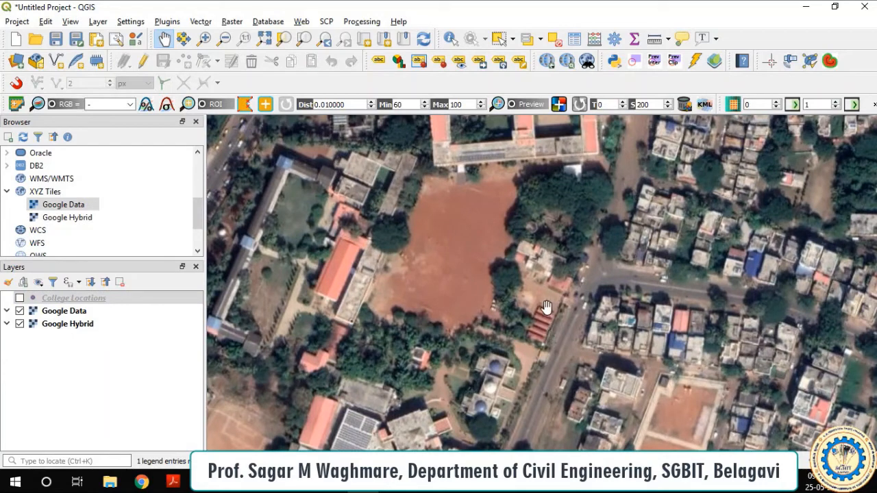
{"action": "scroll", "coordinate": [555, 255], "scroll_direction": "up", "scroll_amount": 1}
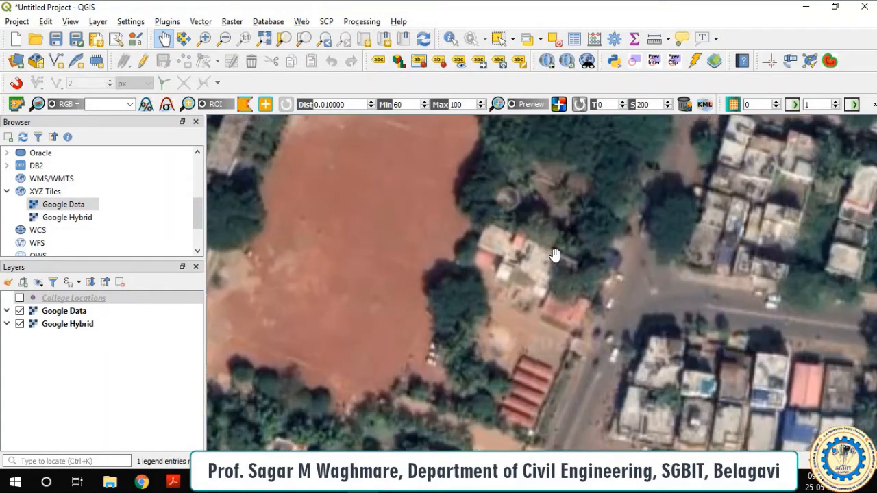
{"action": "scroll", "coordinate": [555, 256], "scroll_direction": "down", "scroll_amount": 1}
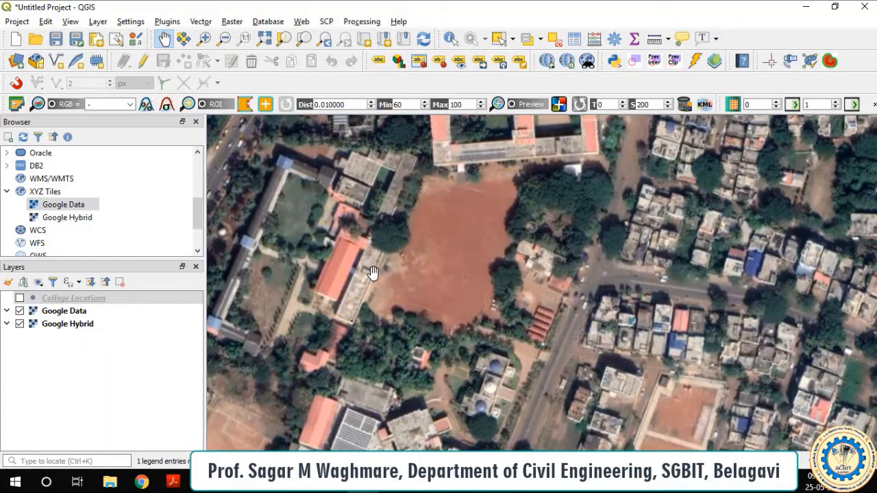
{"action": "left_click_drag", "start_coordinate": [385, 298], "coordinate": [387, 223]}
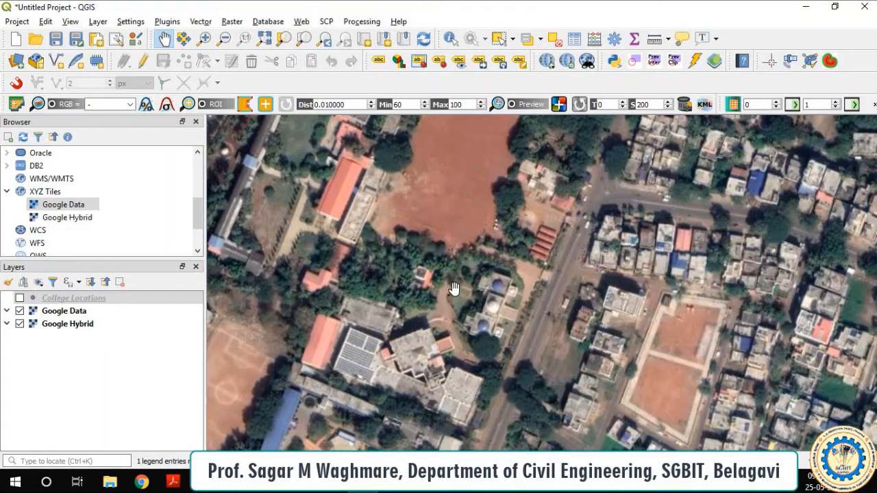
{"action": "scroll", "coordinate": [448, 291], "scroll_direction": "up", "scroll_amount": 2}
{"action": "scroll", "coordinate": [428, 253], "scroll_direction": "down", "scroll_amount": 2}
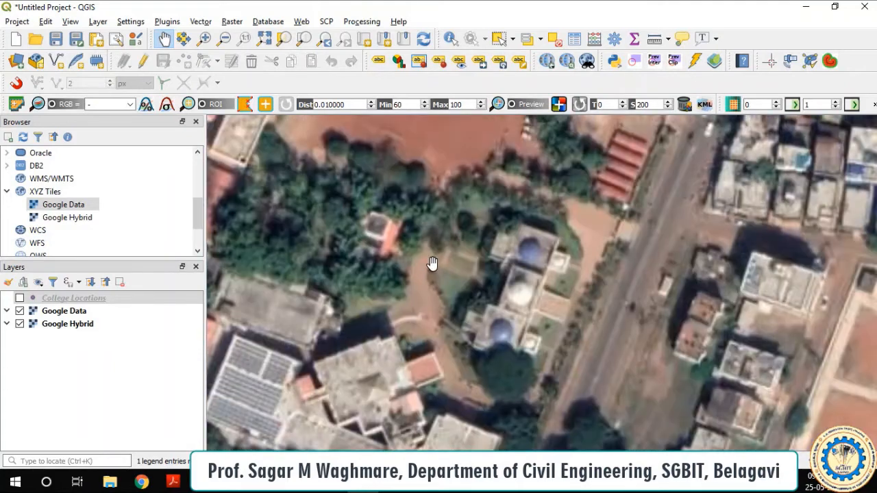
{"action": "scroll", "coordinate": [424, 262], "scroll_direction": "up", "scroll_amount": 2}
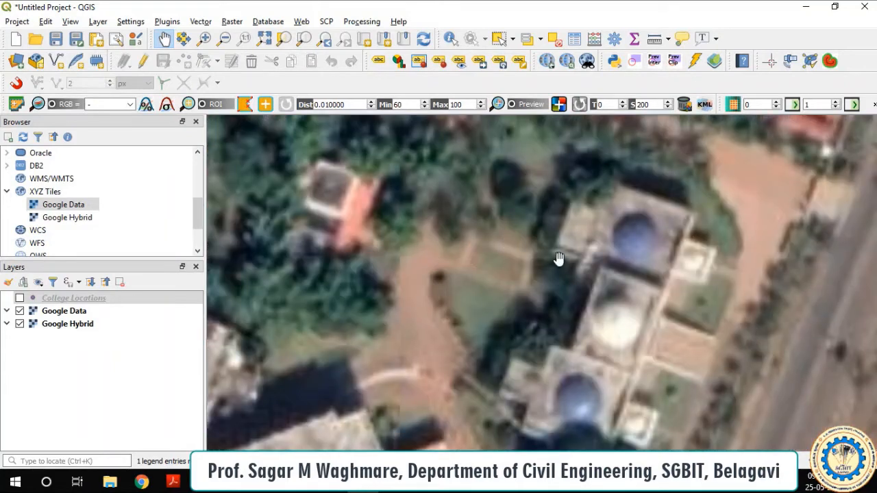
{"action": "scroll", "coordinate": [557, 261], "scroll_direction": "down", "scroll_amount": 2}
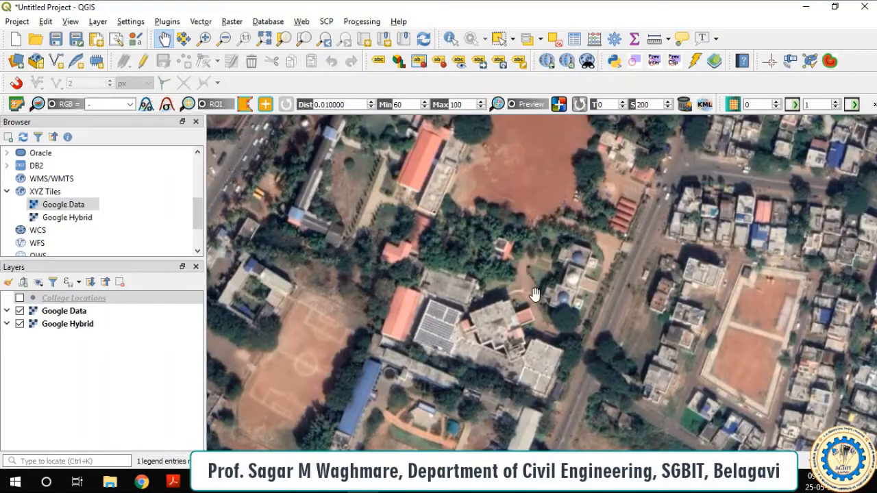
{"action": "scroll", "coordinate": [539, 327], "scroll_direction": "up", "scroll_amount": 2}
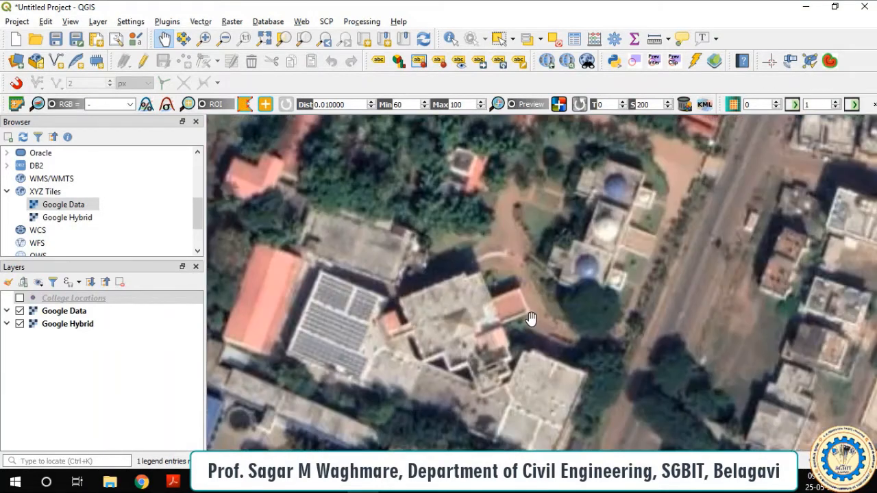
{"action": "scroll", "coordinate": [539, 327], "scroll_direction": "down", "scroll_amount": 3}
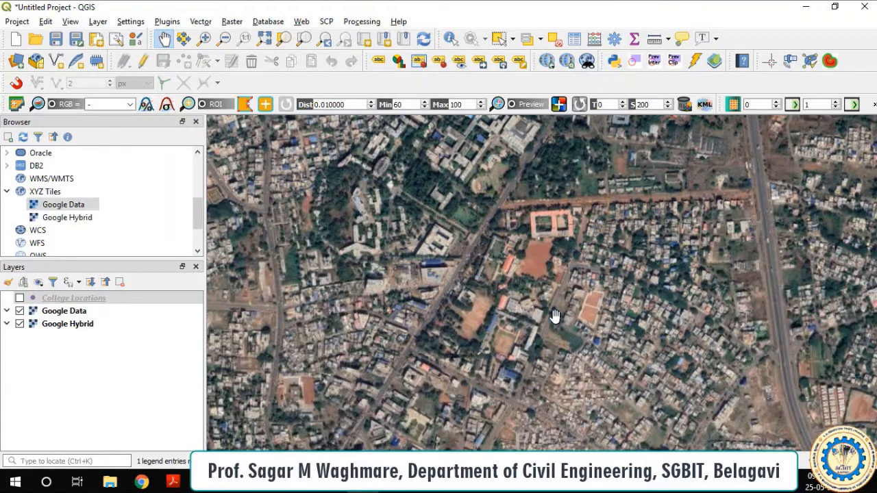
{"action": "scroll", "coordinate": [559, 305], "scroll_direction": "up", "scroll_amount": 1}
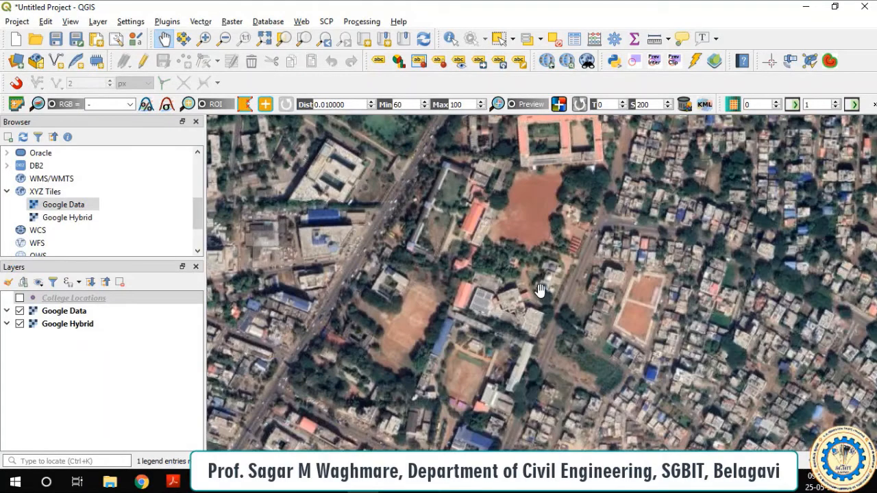
{"action": "left_click_drag", "start_coordinate": [551, 214], "coordinate": [524, 257]}
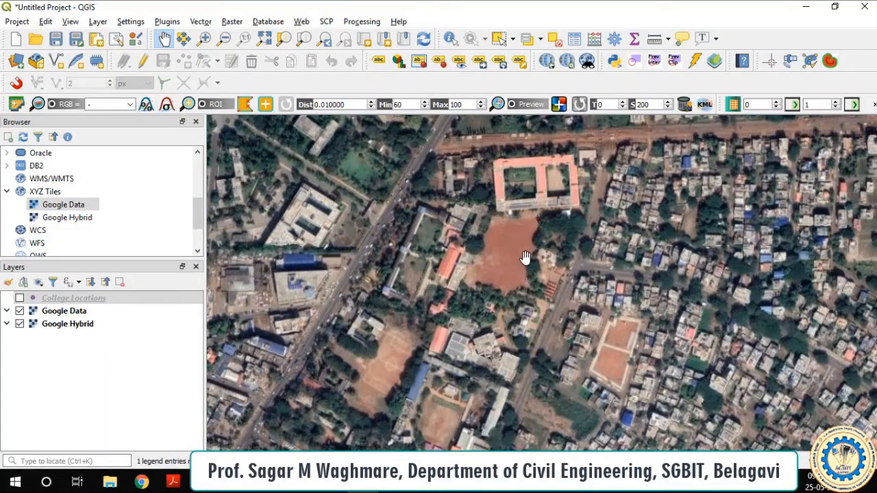
{"action": "scroll", "coordinate": [524, 257], "scroll_direction": "down", "scroll_amount": 2}
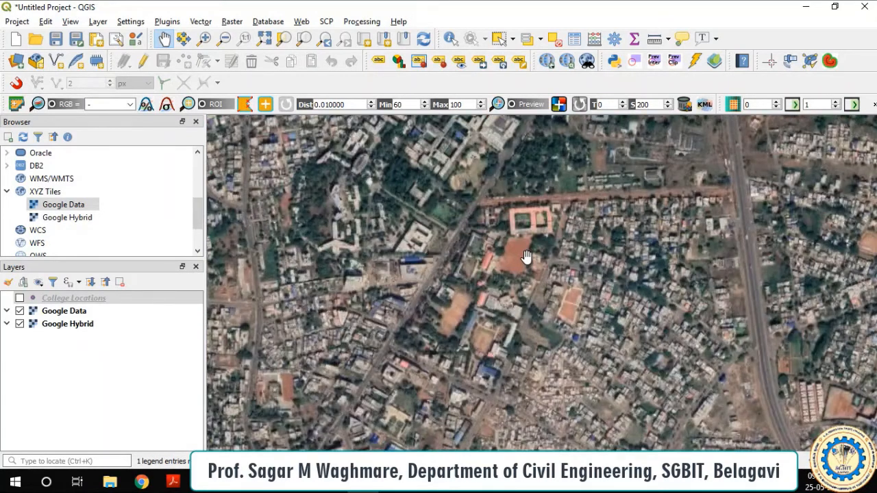
{"action": "scroll", "coordinate": [525, 255], "scroll_direction": "down", "scroll_amount": 1}
{"action": "scroll", "coordinate": [619, 408], "scroll_direction": "up", "scroll_amount": 3}
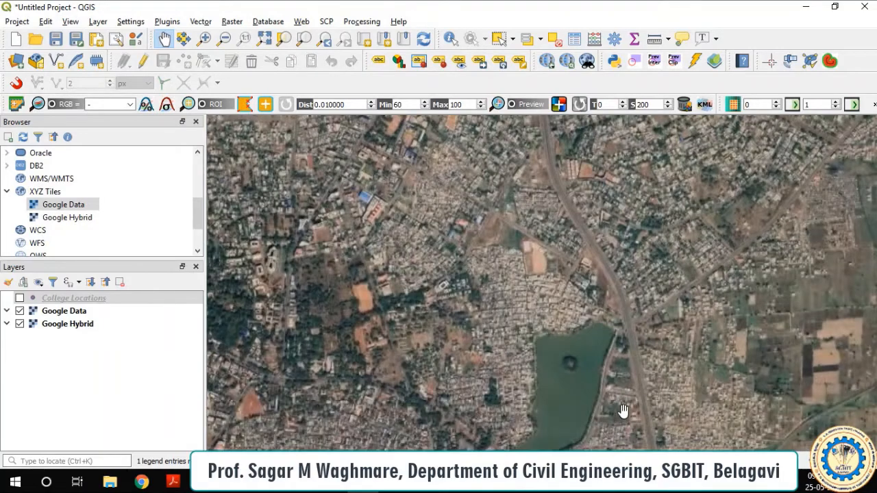
- Examine the road layout in the satellite imagery around the lake, the stadium and the main roads of the city
{"action": "scroll", "coordinate": [630, 284], "scroll_direction": "down", "scroll_amount": 1}
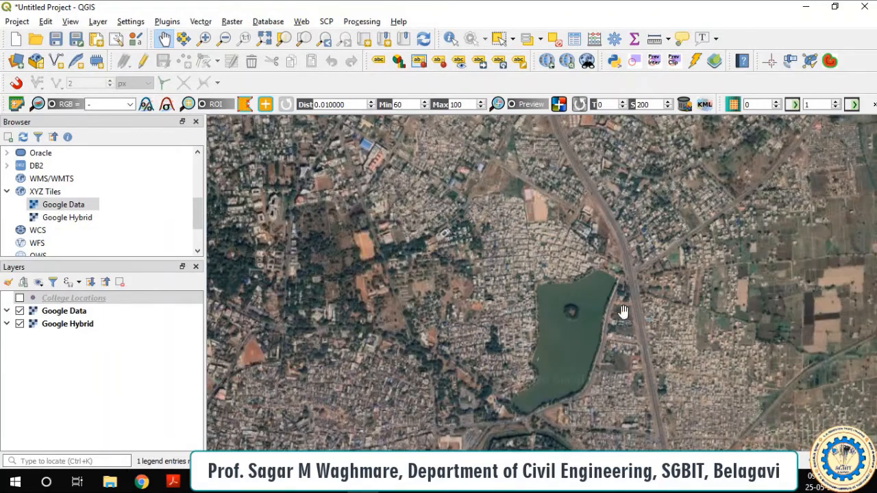
{"action": "left_click", "coordinate": [600, 382]}
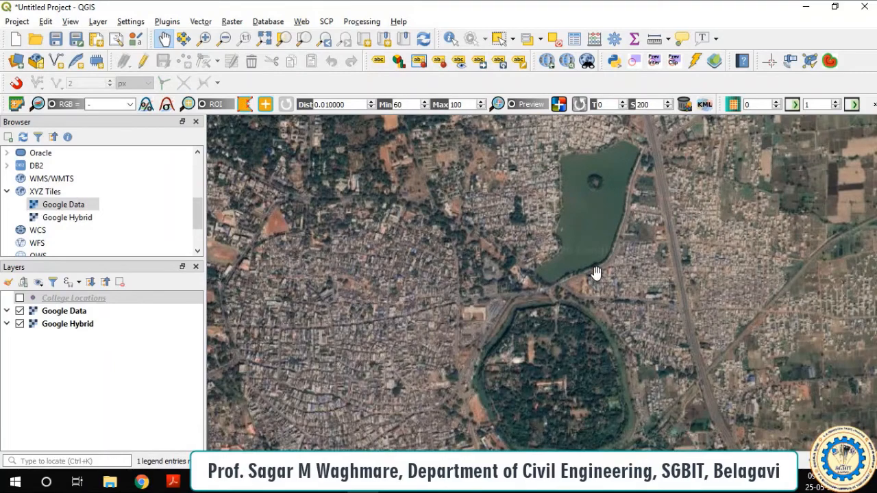
{"action": "left_click_drag", "start_coordinate": [595, 274], "coordinate": [524, 221]}
{"action": "scroll", "coordinate": [601, 342], "scroll_direction": "up", "scroll_amount": 1}
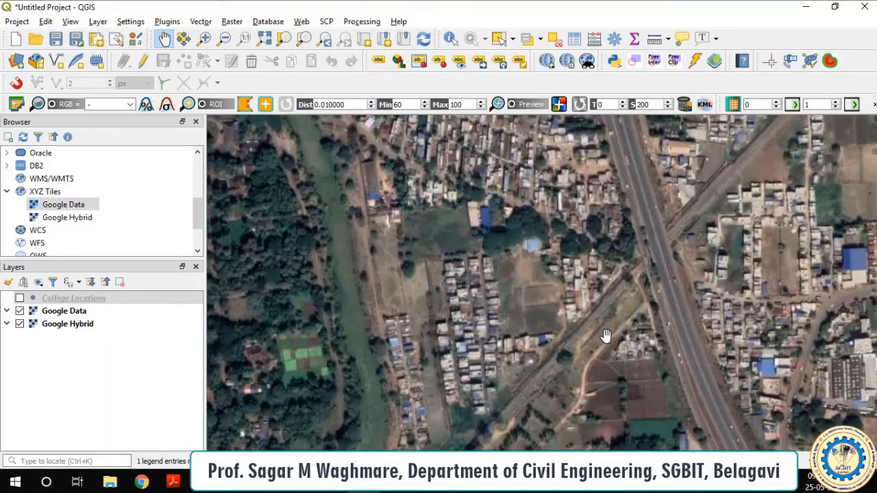
{"action": "scroll", "coordinate": [615, 305], "scroll_direction": "down", "scroll_amount": 1}
{"action": "scroll", "coordinate": [619, 304], "scroll_direction": "down", "scroll_amount": 1}
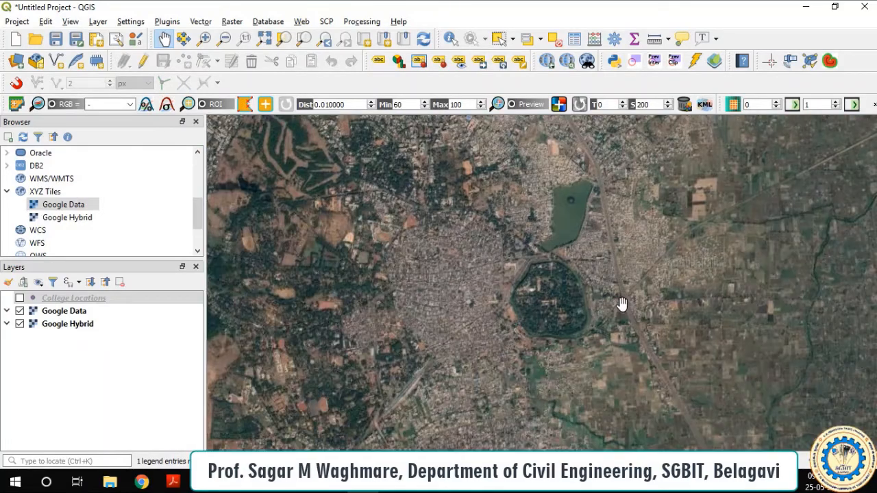
{"action": "left_click_drag", "start_coordinate": [552, 213], "coordinate": [564, 323]}
{"action": "left_click_drag", "start_coordinate": [548, 270], "coordinate": [552, 324]}
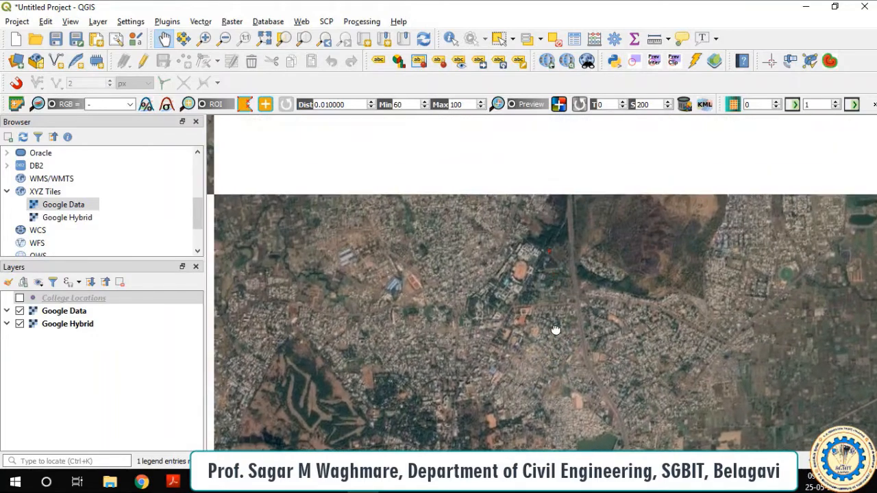
{"action": "left_click_drag", "start_coordinate": [540, 254], "coordinate": [550, 274]}
{"action": "scroll", "coordinate": [544, 301], "scroll_direction": "up", "scroll_amount": 2}
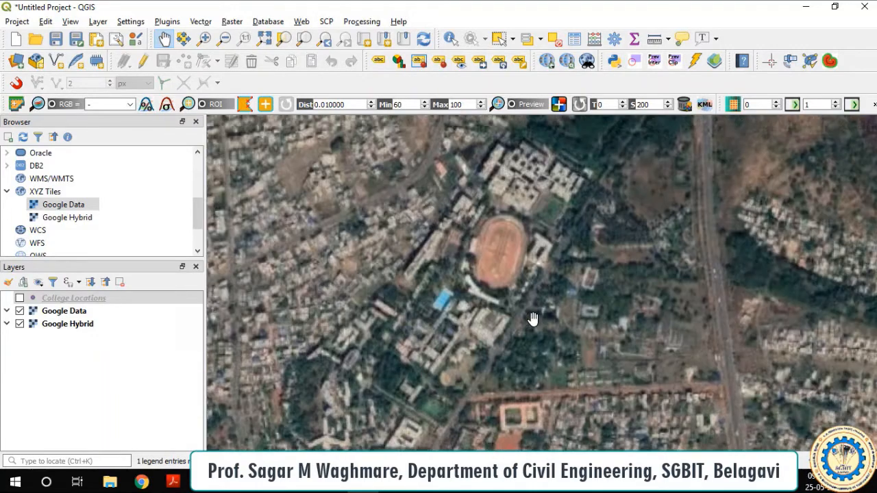
{"action": "scroll", "coordinate": [532, 295], "scroll_direction": "down", "scroll_amount": 2}
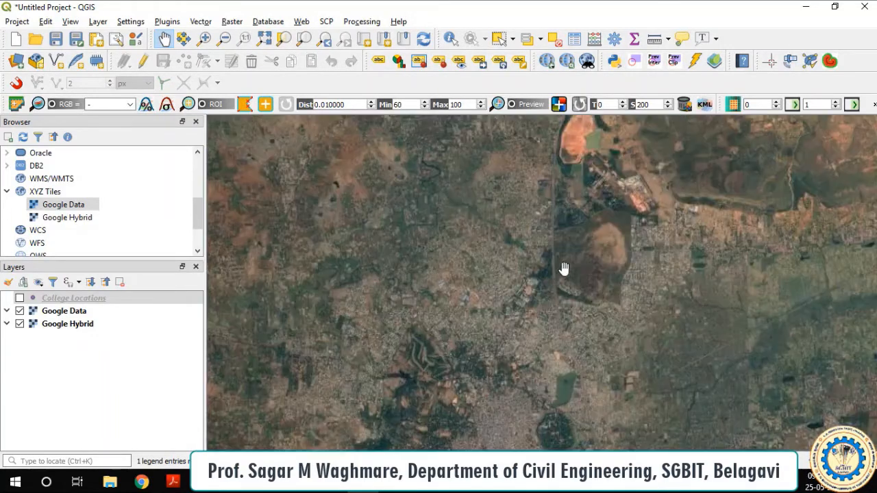
{"action": "scroll", "coordinate": [575, 234], "scroll_direction": "up", "scroll_amount": 2}
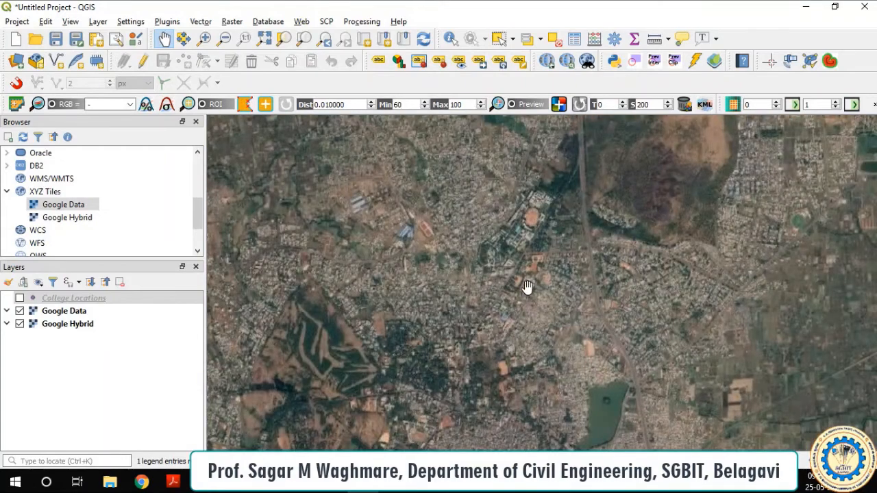
{"action": "scroll", "coordinate": [538, 243], "scroll_direction": "up", "scroll_amount": 1}
{"action": "scroll", "coordinate": [519, 358], "scroll_direction": "up", "scroll_amount": 1}
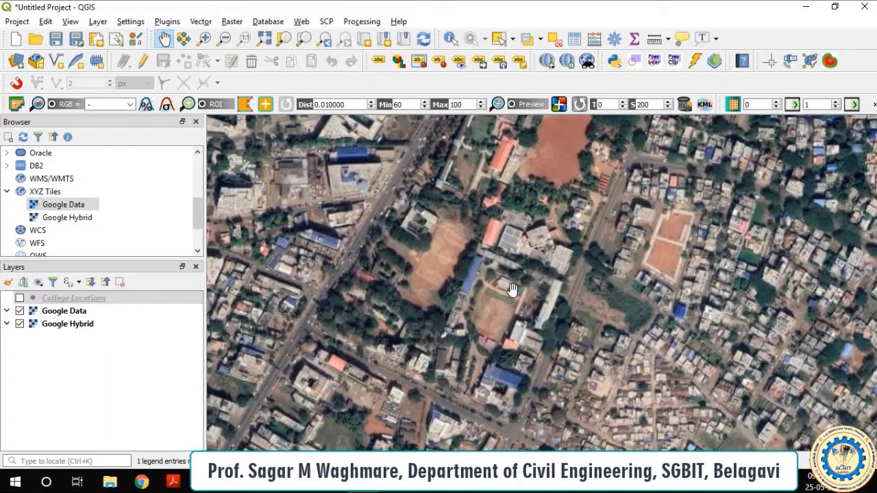
{"action": "left_click_drag", "start_coordinate": [511, 277], "coordinate": [488, 339]}
{"action": "scroll", "coordinate": [507, 294], "scroll_direction": "down", "scroll_amount": 2}
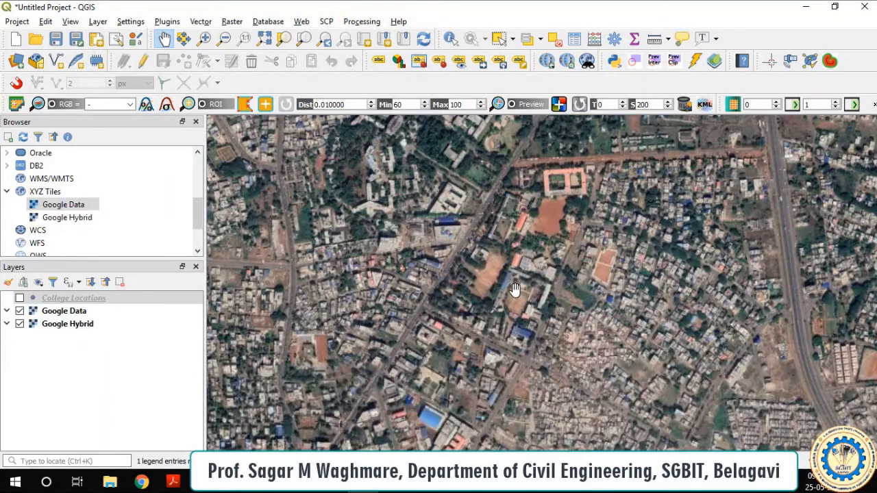
{"action": "left_click_drag", "start_coordinate": [505, 297], "coordinate": [556, 235]}
{"action": "left_click_drag", "start_coordinate": [489, 311], "coordinate": [560, 218]}
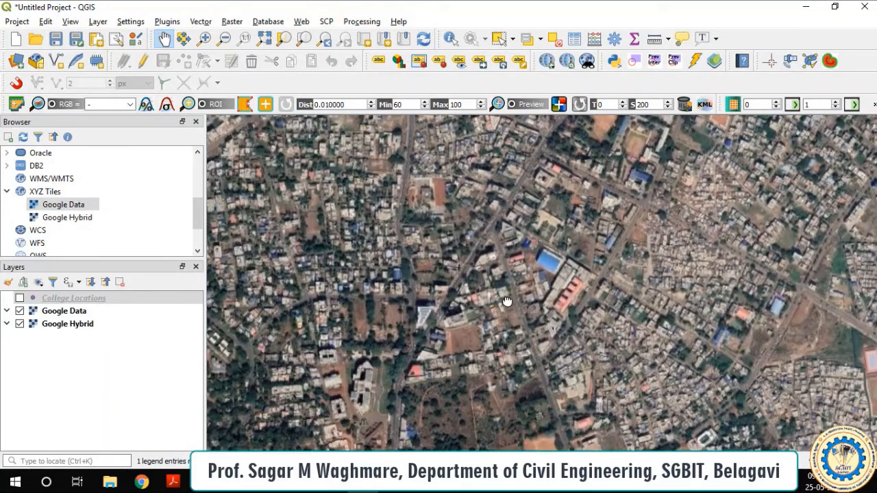
{"action": "left_click_drag", "start_coordinate": [509, 306], "coordinate": [563, 225]}
{"action": "scroll", "coordinate": [515, 296], "scroll_direction": "down", "scroll_amount": 1}
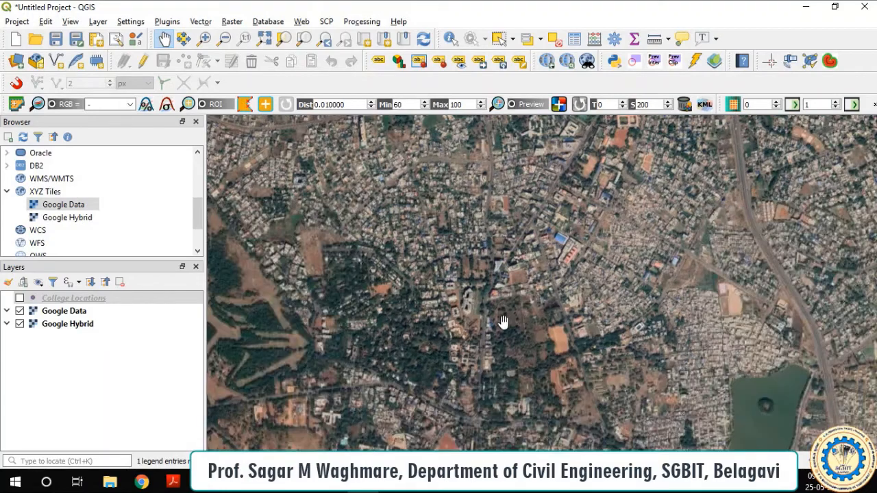
- Examine the busy road junction south of the housing area, briefly hiding the Google Data layer to compare it with Google Hybrid
{"action": "left_click_drag", "start_coordinate": [503, 324], "coordinate": [514, 232]}
{"action": "scroll", "coordinate": [496, 329], "scroll_direction": "up", "scroll_amount": 2}
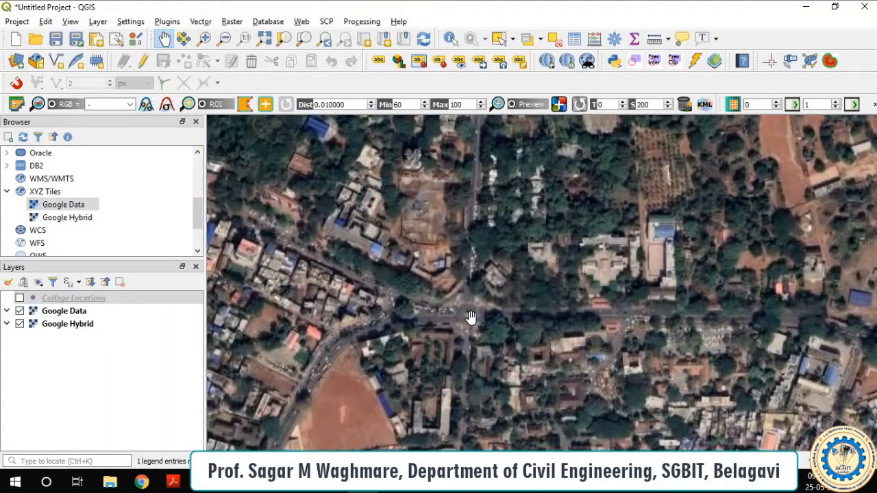
{"action": "scroll", "coordinate": [473, 319], "scroll_direction": "up", "scroll_amount": 1}
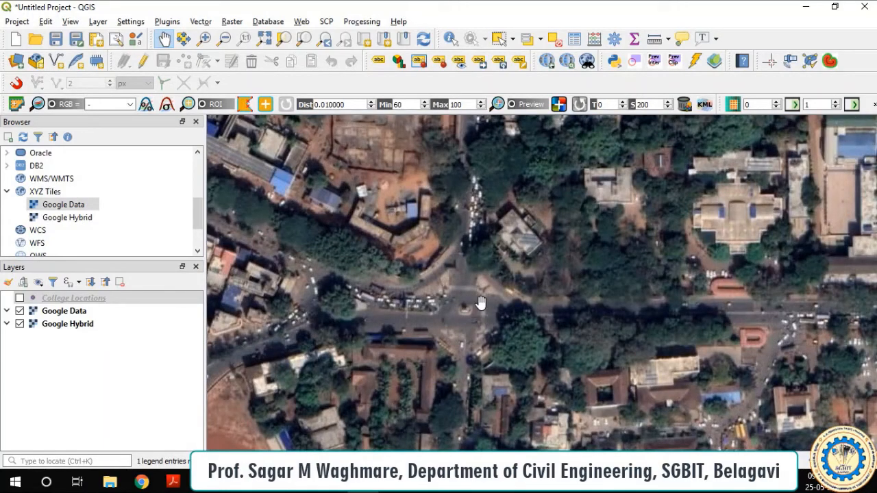
{"action": "scroll", "coordinate": [468, 316], "scroll_direction": "up", "scroll_amount": 2}
{"action": "scroll", "coordinate": [468, 316], "scroll_direction": "up", "scroll_amount": 1}
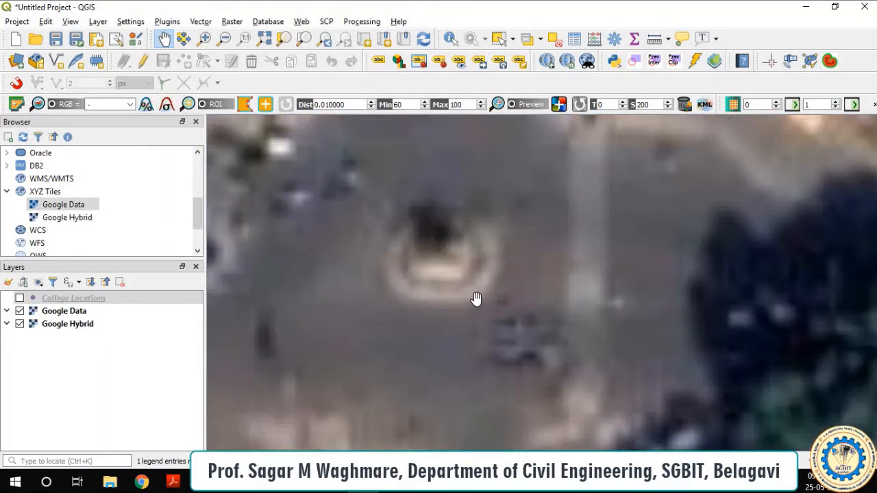
{"action": "left_click", "coordinate": [19, 311]}
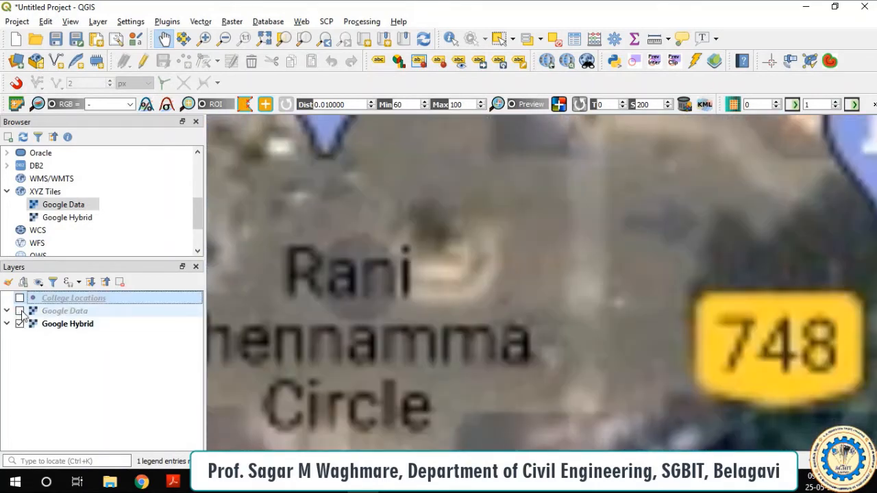
{"action": "left_click", "coordinate": [20, 311]}
{"action": "scroll", "coordinate": [368, 268], "scroll_direction": "down", "scroll_amount": 2}
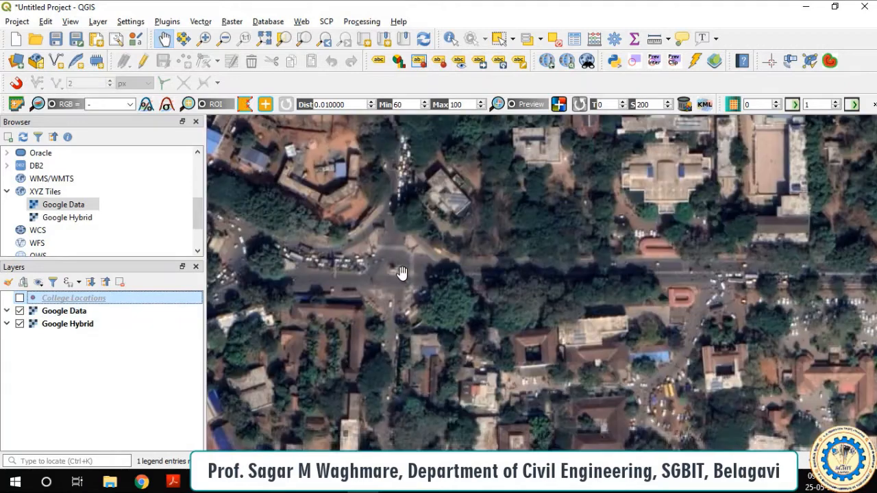
{"action": "scroll", "coordinate": [414, 257], "scroll_direction": "down", "scroll_amount": 1}
{"action": "left_click_drag", "start_coordinate": [426, 260], "coordinate": [454, 324]}
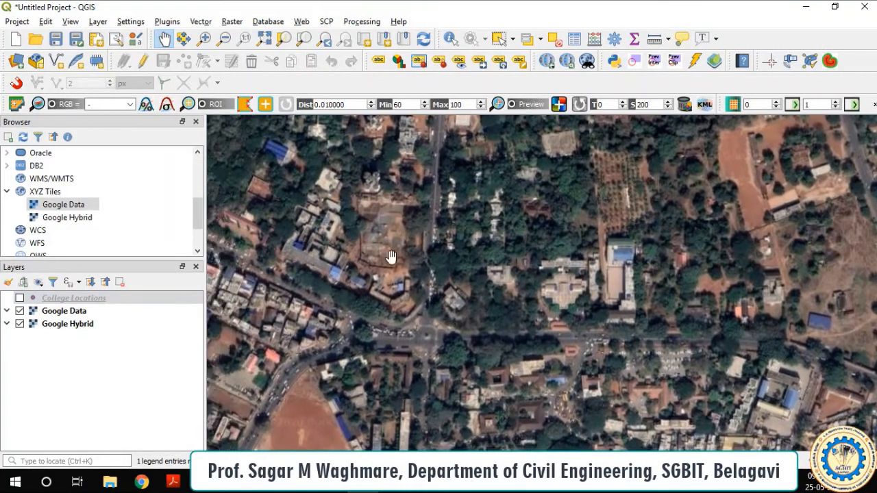
- Start creating a new shapefile layer
{"action": "left_click", "coordinate": [98, 23]}
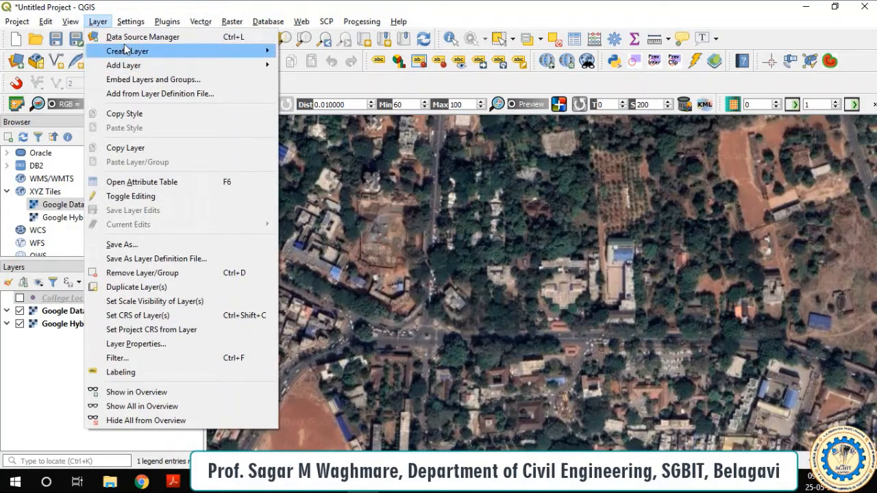
{"action": "mouse_move", "coordinate": [125, 50]}
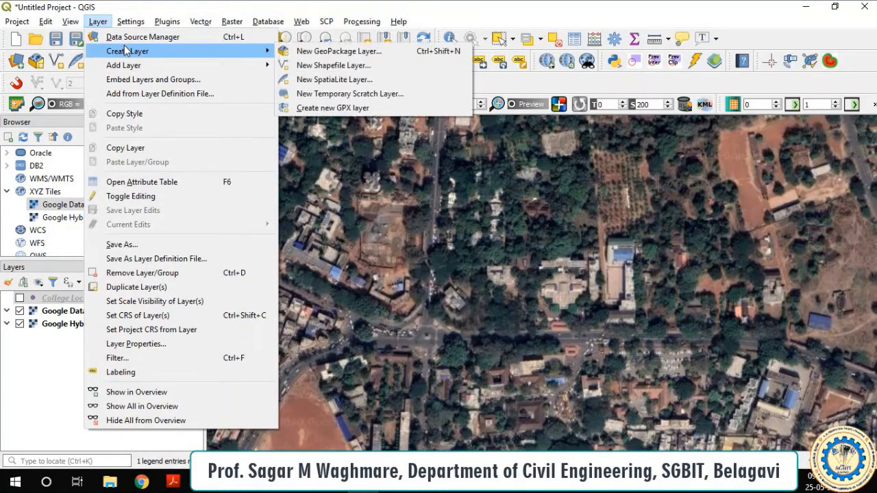
{"action": "left_click", "coordinate": [329, 65]}
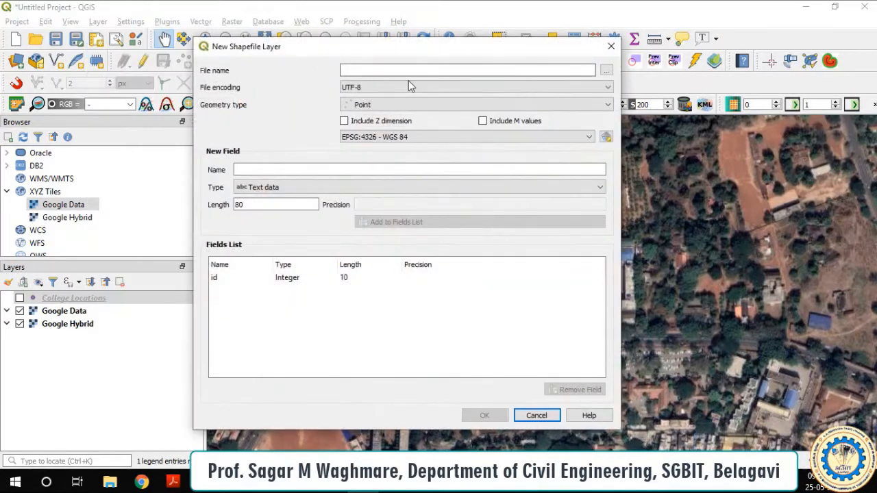
{"action": "left_click", "coordinate": [592, 70]}
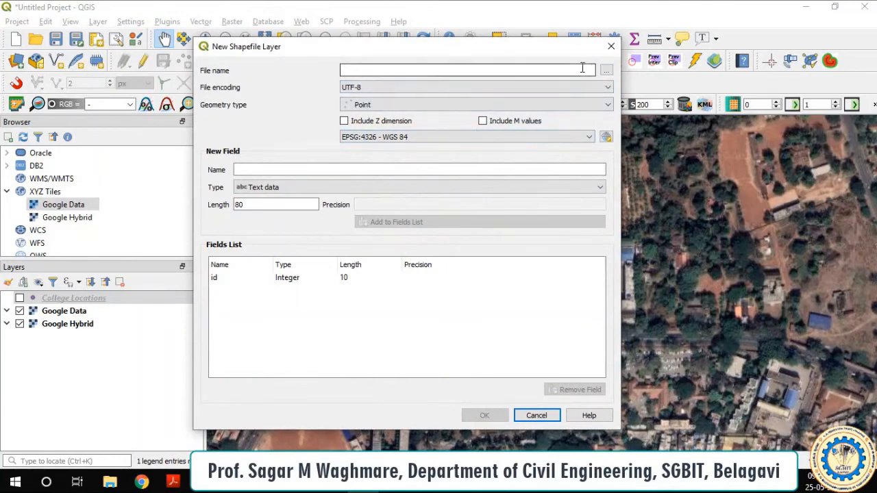
{"action": "left_click", "coordinate": [401, 483]}
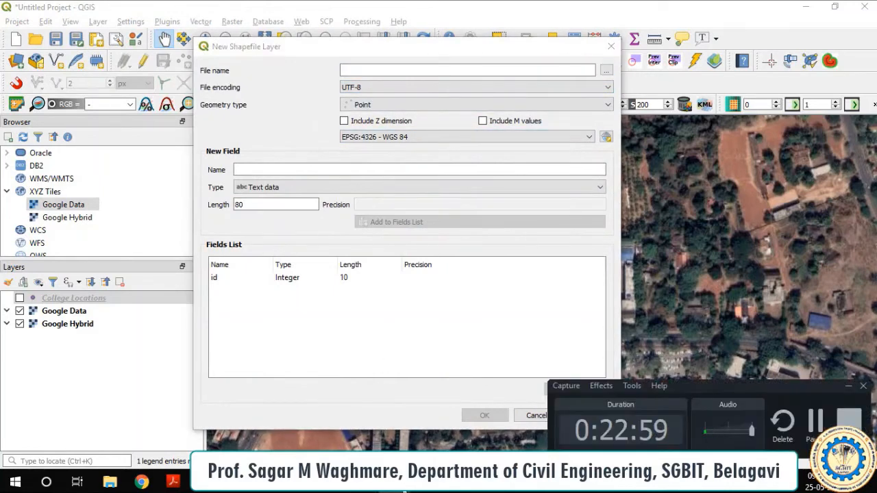
{"action": "left_click", "coordinate": [401, 482]}
{"action": "left_click", "coordinate": [402, 482]}
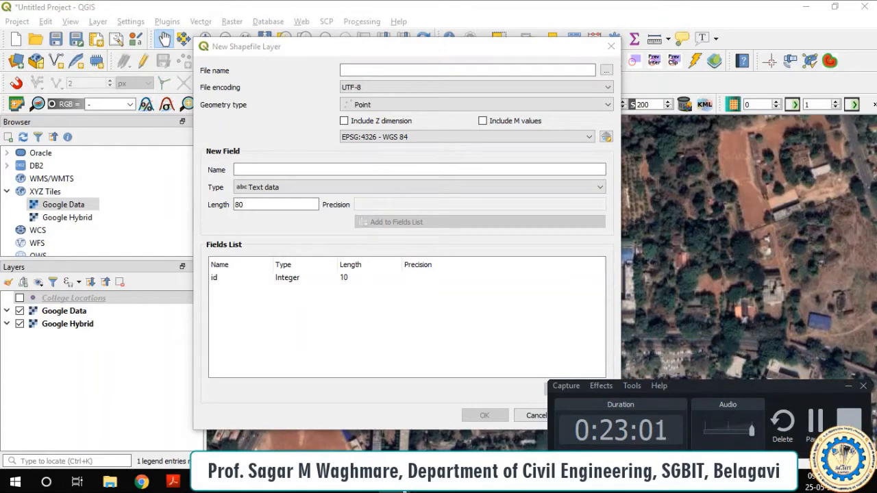
{"action": "left_click", "coordinate": [402, 482]}
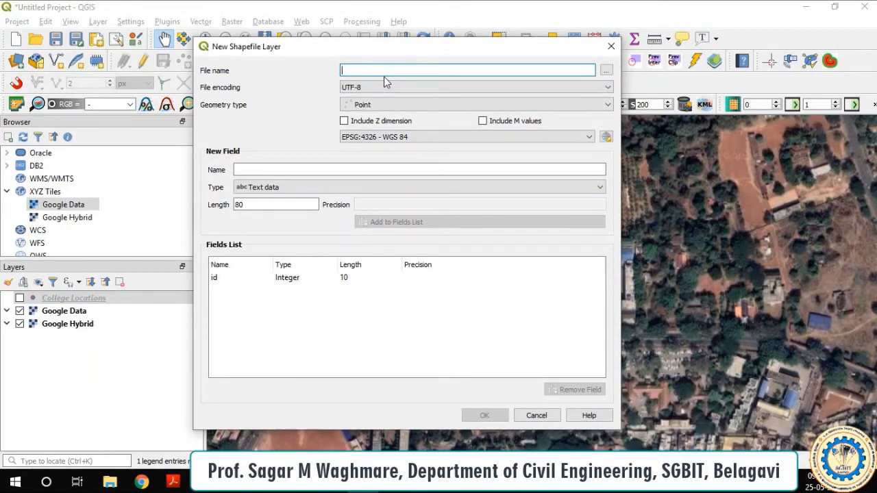
- Name the new shapefile Road Network and set its geometry type to Line
{"action": "type", "text": "Road Network"}
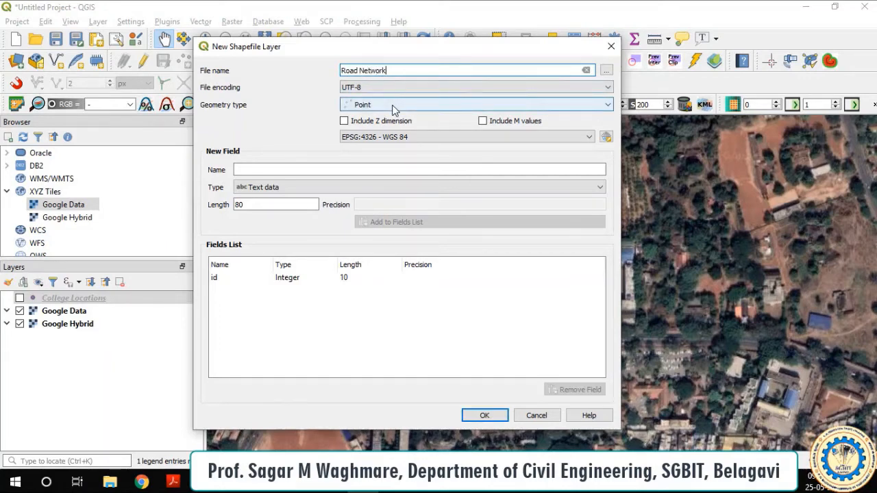
{"action": "left_click", "coordinate": [393, 108]}
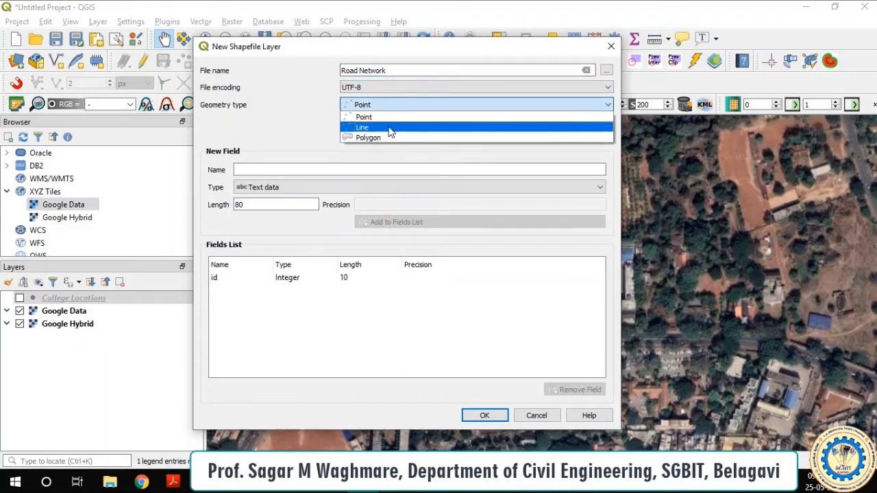
{"action": "left_click", "coordinate": [390, 129]}
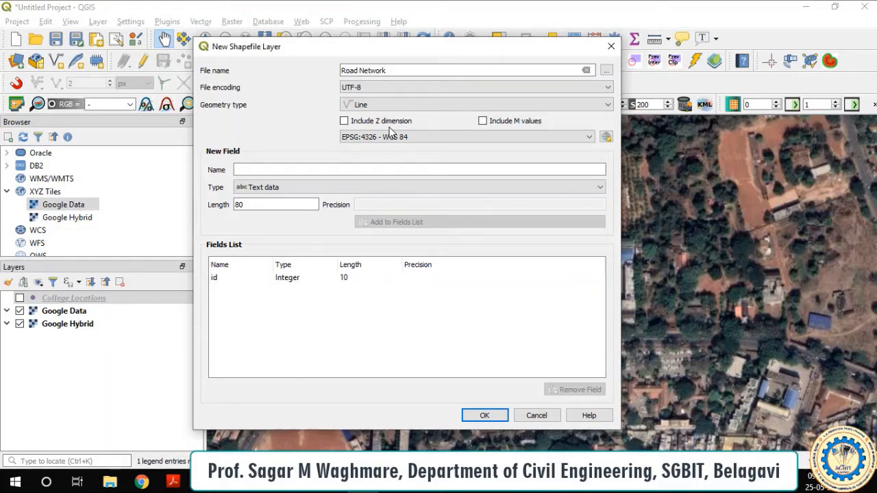
- Add a text data field called Name with length 80 to the Road Network layer's fields
{"action": "left_click", "coordinate": [264, 169]}
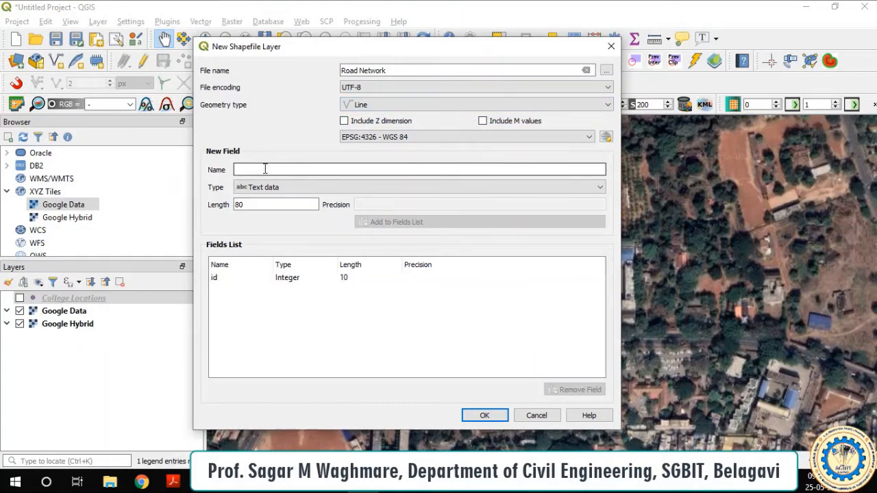
{"action": "type", "text": "Name"}
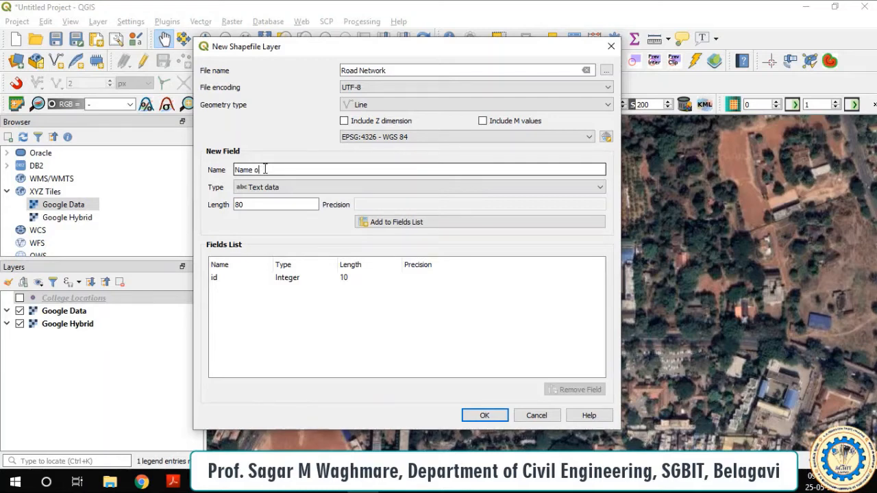
{"action": "left_click", "coordinate": [403, 222]}
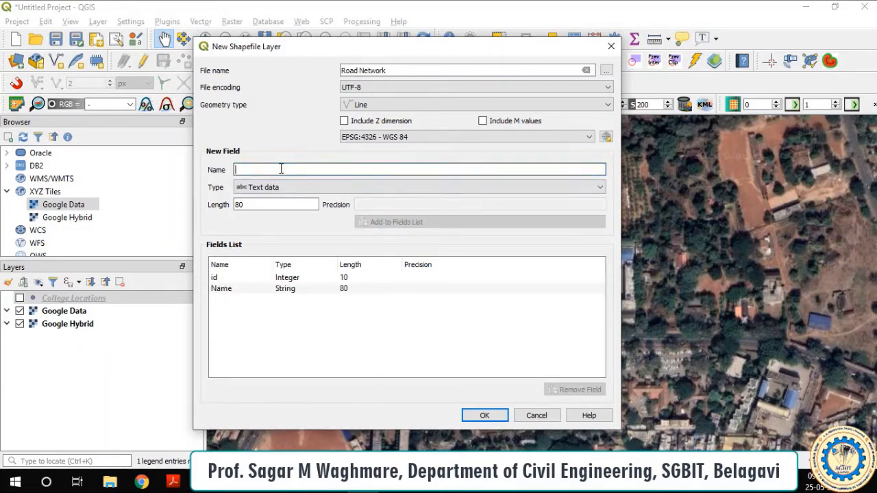
{"action": "type", "text": "Length"}
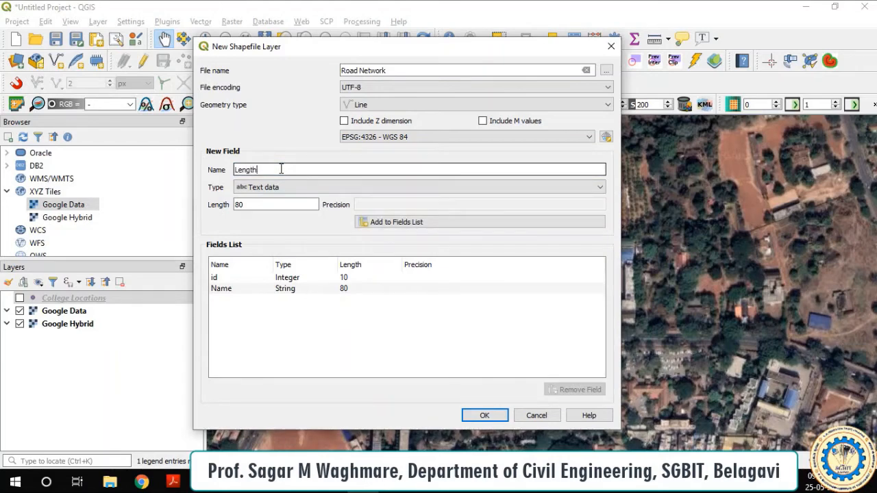
{"action": "left_click", "coordinate": [383, 223]}
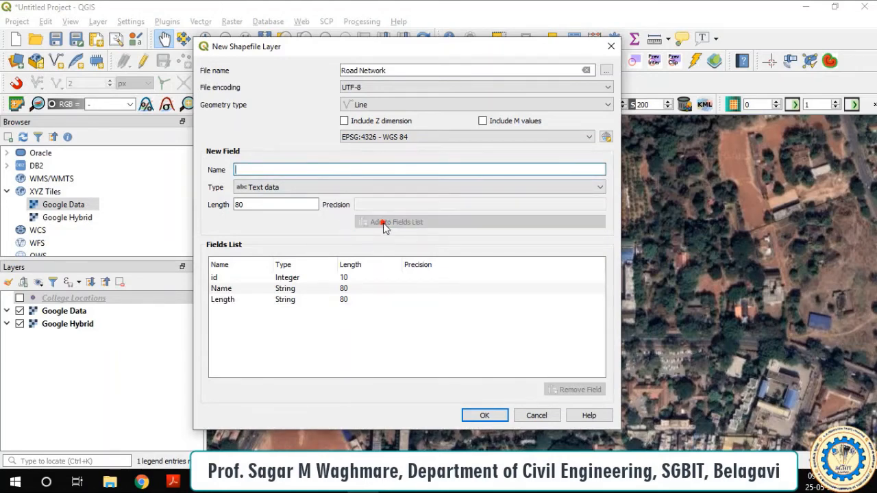
{"action": "left_click", "coordinate": [292, 301]}
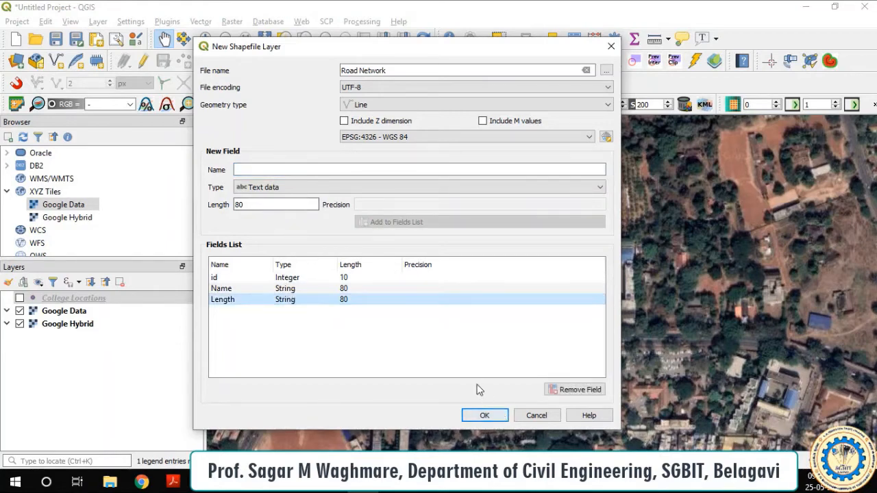
{"action": "left_click", "coordinate": [578, 389]}
- Replace the text Length field with a decimal number field called Length, length 20, and create the Road Network layer
{"action": "left_click", "coordinate": [303, 169]}
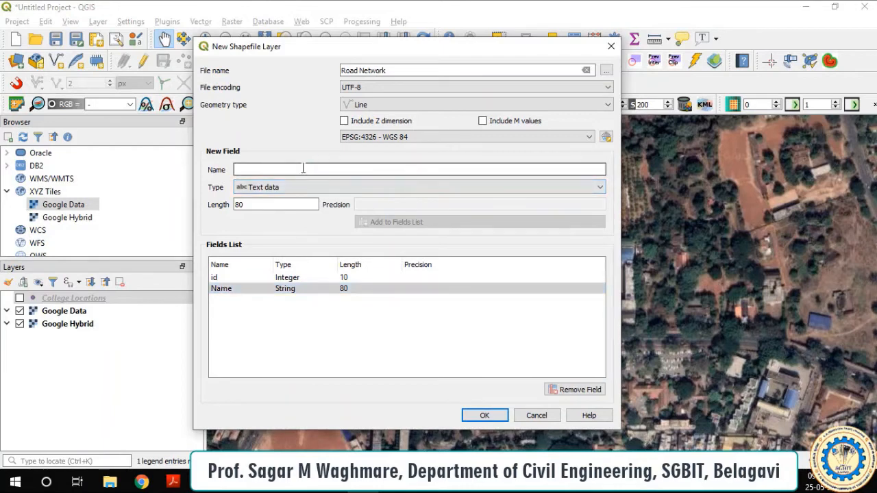
{"action": "type", "text": "Length"}
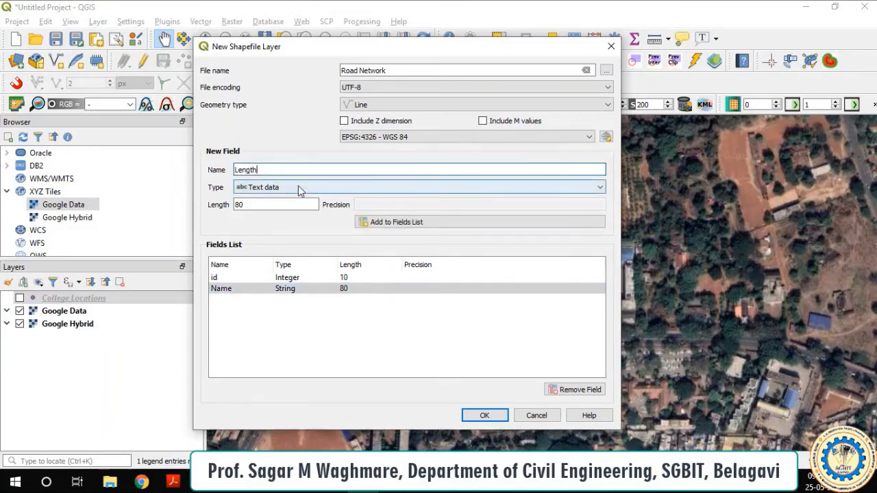
{"action": "left_click", "coordinate": [299, 187]}
{"action": "left_click", "coordinate": [289, 224]}
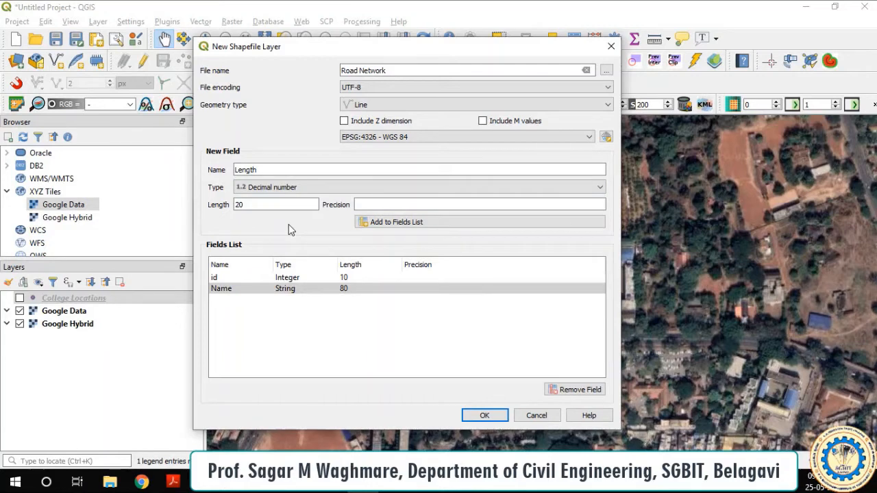
{"action": "left_click", "coordinate": [414, 229]}
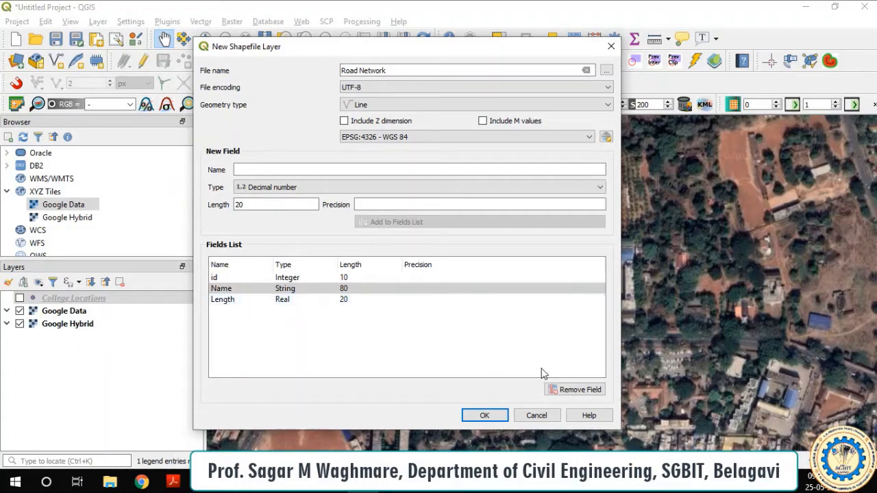
{"action": "left_click", "coordinate": [484, 415]}
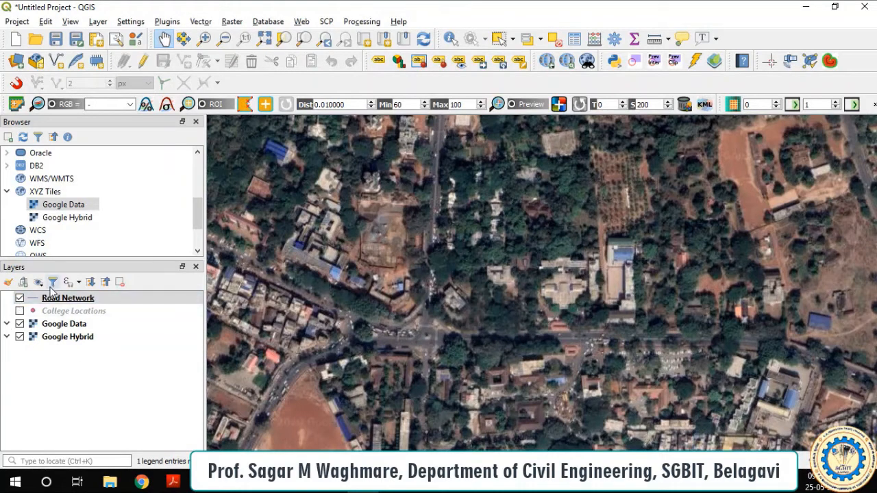
- Turn on editing for the Road Network layer and activate the Add Line Feature tool
{"action": "left_click", "coordinate": [68, 300]}
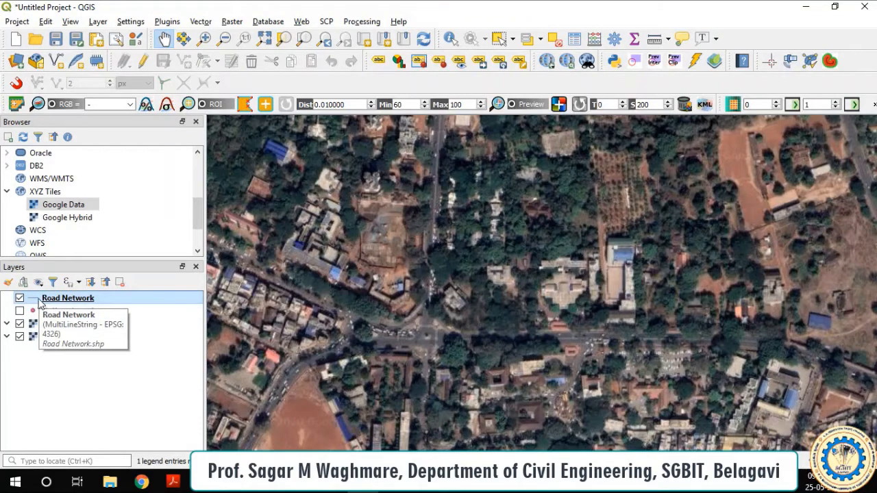
{"action": "left_click", "coordinate": [146, 61]}
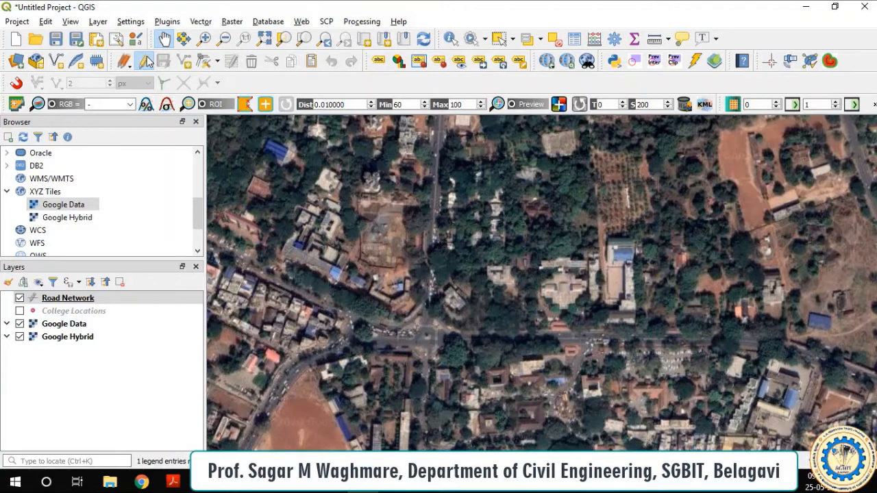
{"action": "left_click", "coordinate": [185, 64]}
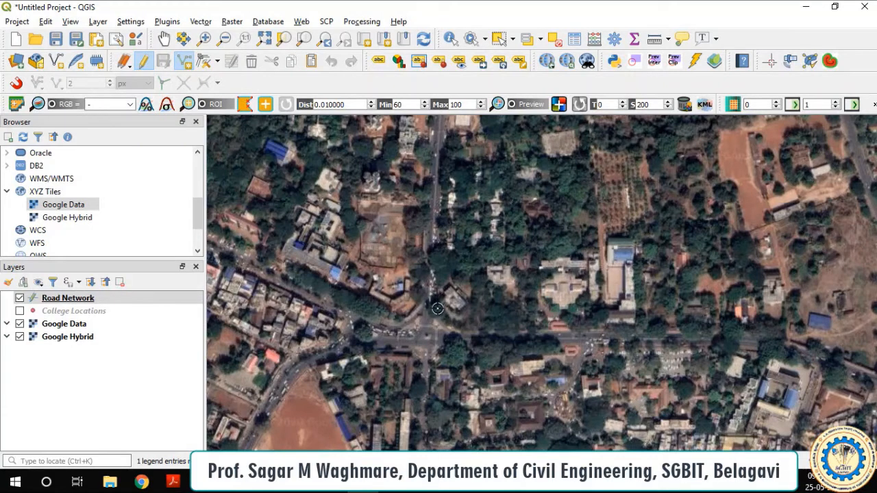
{"action": "left_click", "coordinate": [184, 63]}
{"action": "left_click", "coordinate": [143, 61]}
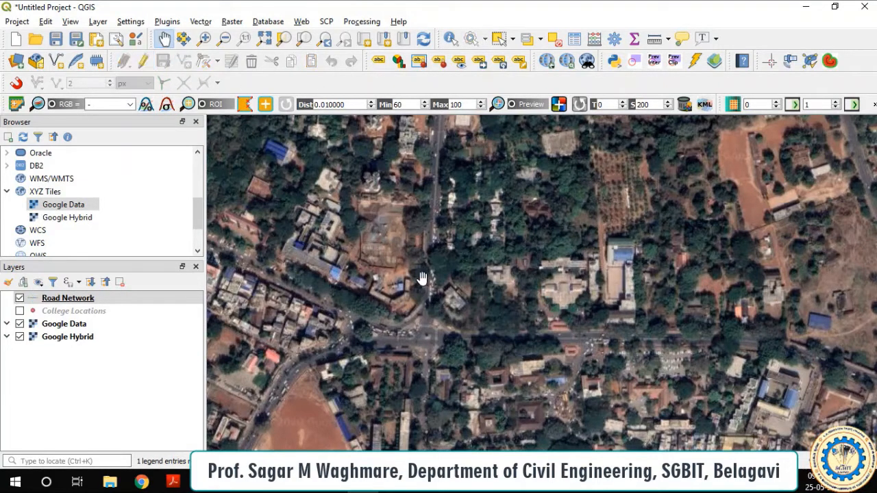
{"action": "left_click", "coordinate": [144, 61]}
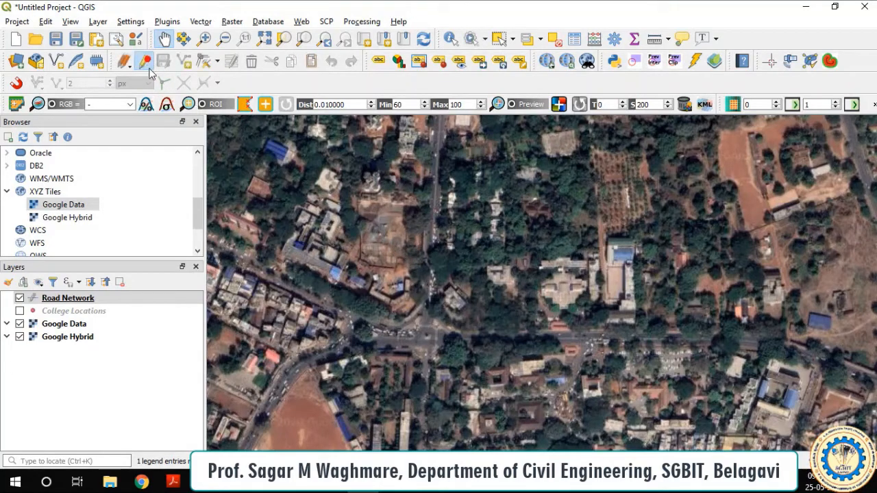
{"action": "left_click", "coordinate": [185, 61]}
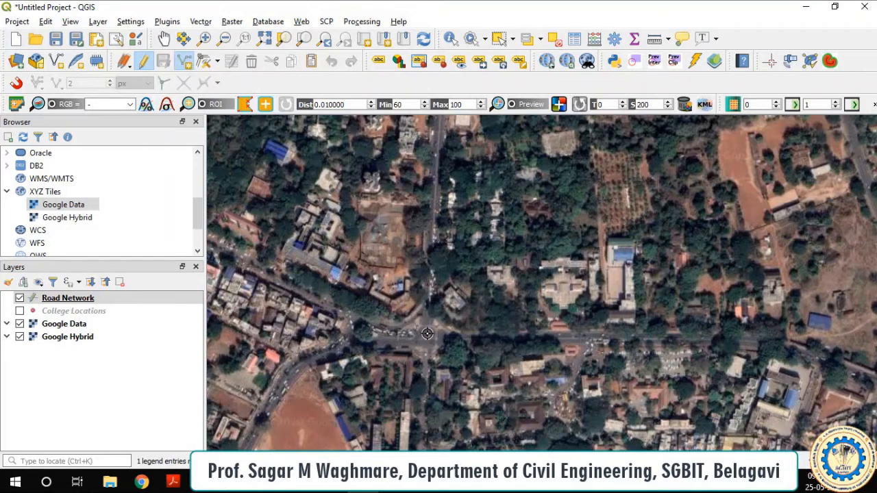
- Start a road line at the roundabout of the main junction and trace it north along the road beside the construction site
{"action": "scroll", "coordinate": [427, 333], "scroll_direction": "up", "scroll_amount": 2}
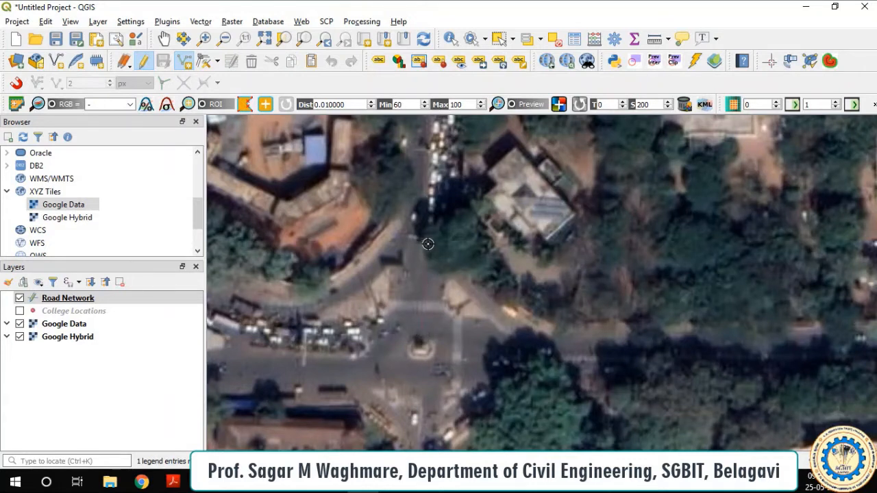
{"action": "left_click", "coordinate": [438, 201]}
{"action": "scroll", "coordinate": [441, 162], "scroll_direction": "down", "scroll_amount": 2}
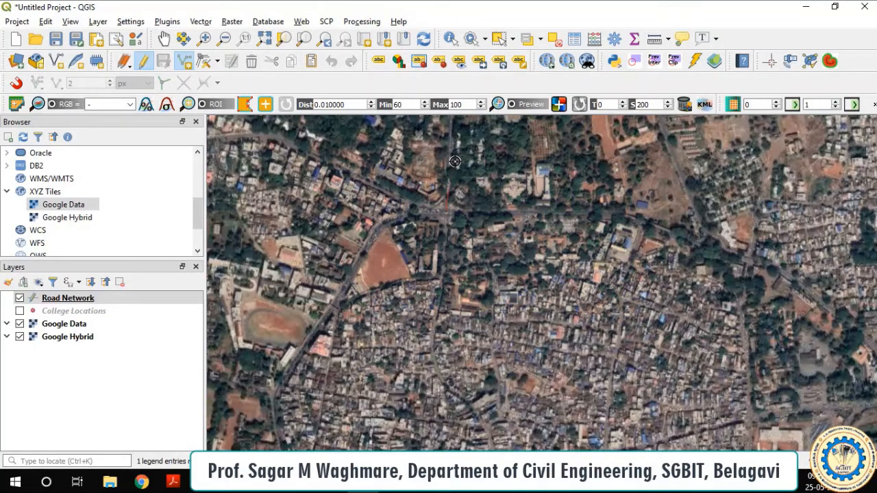
{"action": "scroll", "coordinate": [455, 162], "scroll_direction": "up", "scroll_amount": 2}
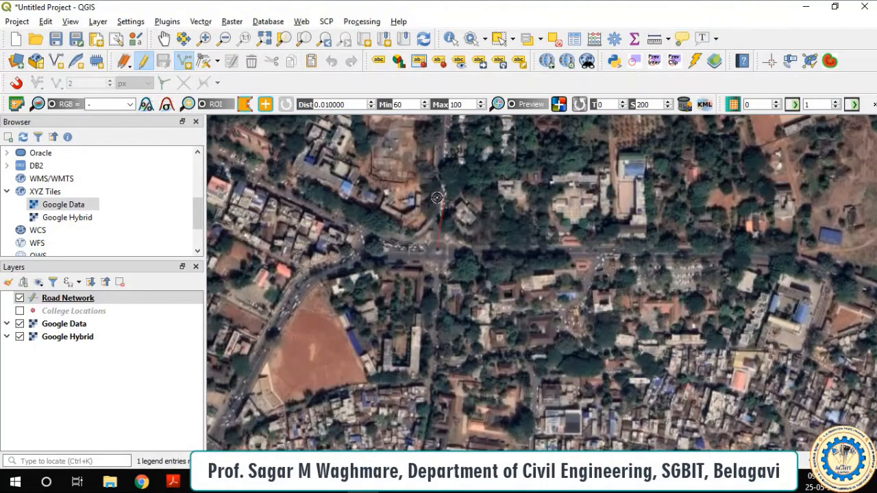
{"action": "scroll", "coordinate": [437, 198], "scroll_direction": "up", "scroll_amount": 2}
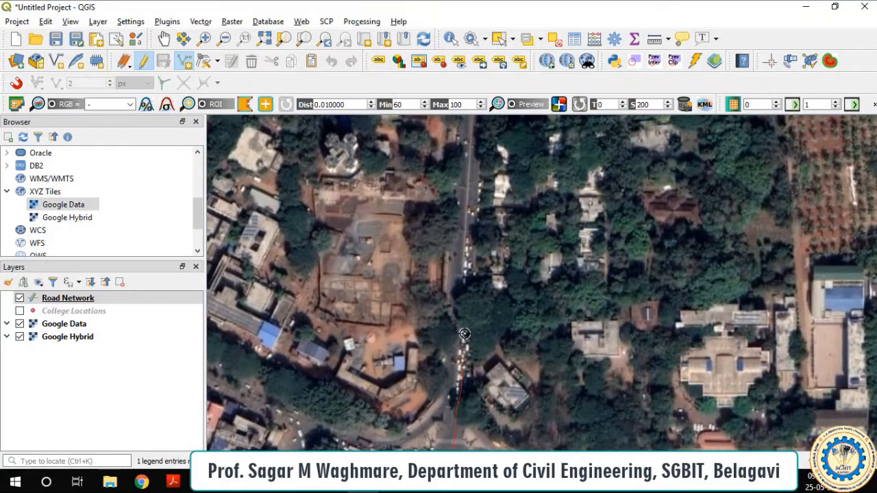
{"action": "scroll", "coordinate": [465, 334], "scroll_direction": "up", "scroll_amount": 1}
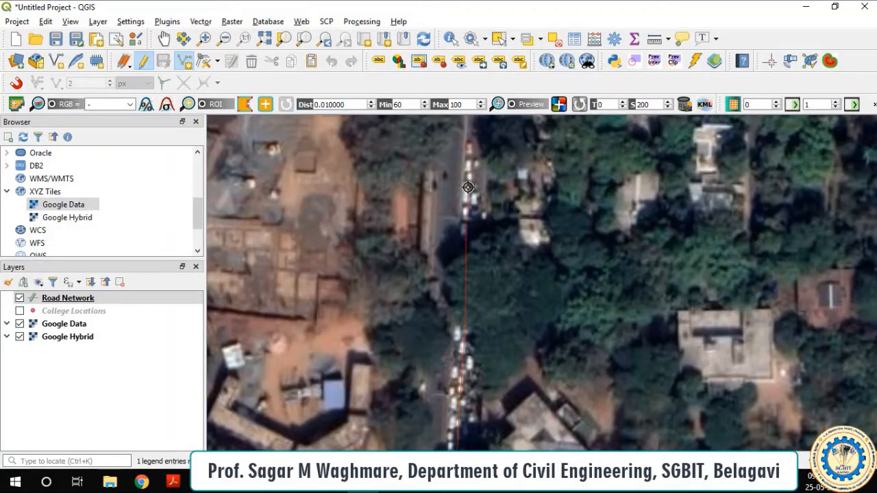
{"action": "left_click_drag", "start_coordinate": [468, 187], "coordinate": [474, 361]}
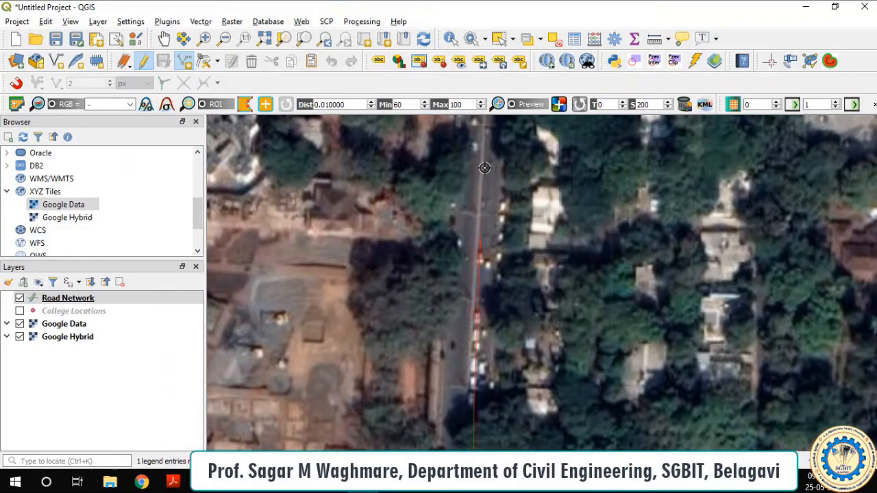
- Continue the road line north along the straight road to just before its bend beside the large office complex
{"action": "scroll", "coordinate": [485, 167], "scroll_direction": "down", "scroll_amount": 2}
{"action": "scroll", "coordinate": [490, 178], "scroll_direction": "up", "scroll_amount": 2}
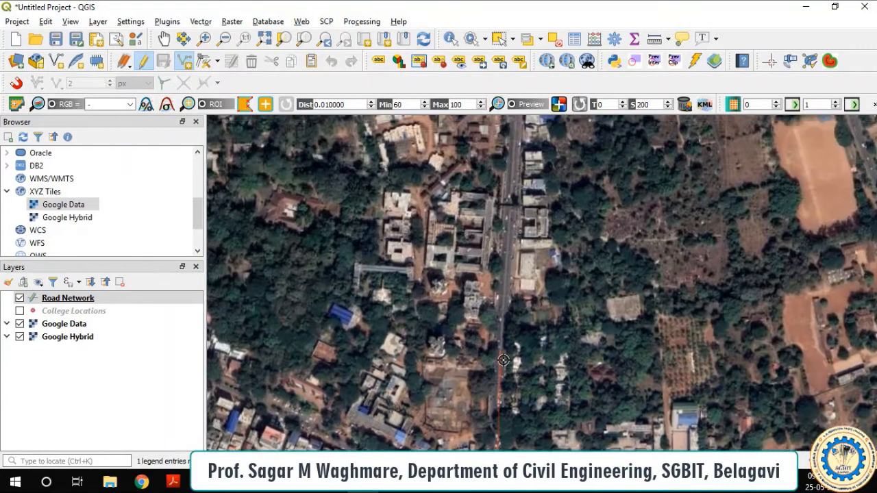
{"action": "scroll", "coordinate": [497, 204], "scroll_direction": "down", "scroll_amount": 2}
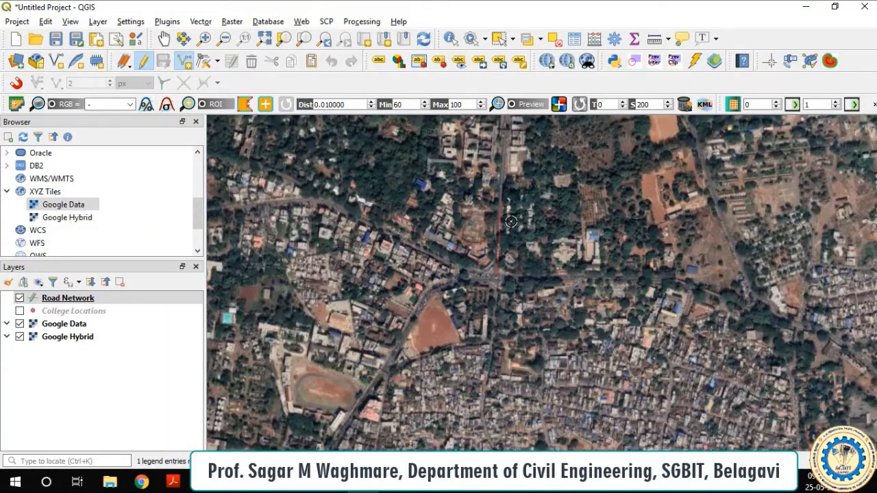
{"action": "scroll", "coordinate": [504, 157], "scroll_direction": "up", "scroll_amount": 1}
{"action": "scroll", "coordinate": [505, 156], "scroll_direction": "up", "scroll_amount": 1}
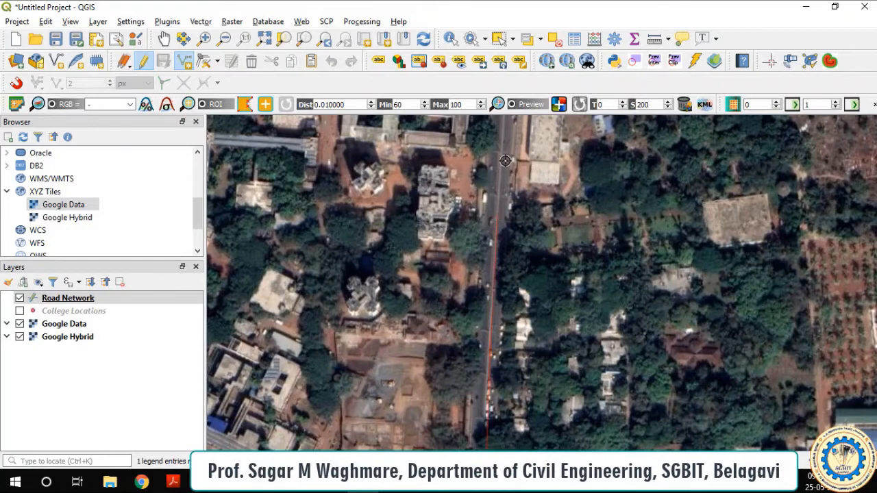
{"action": "left_click", "coordinate": [505, 136]}
{"action": "left_click_drag", "start_coordinate": [517, 166], "coordinate": [511, 386]}
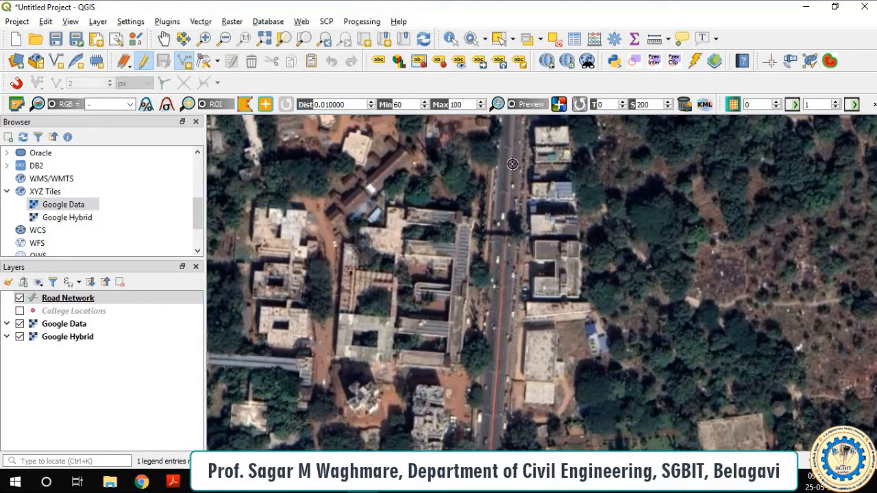
{"action": "left_click_drag", "start_coordinate": [510, 168], "coordinate": [519, 428]}
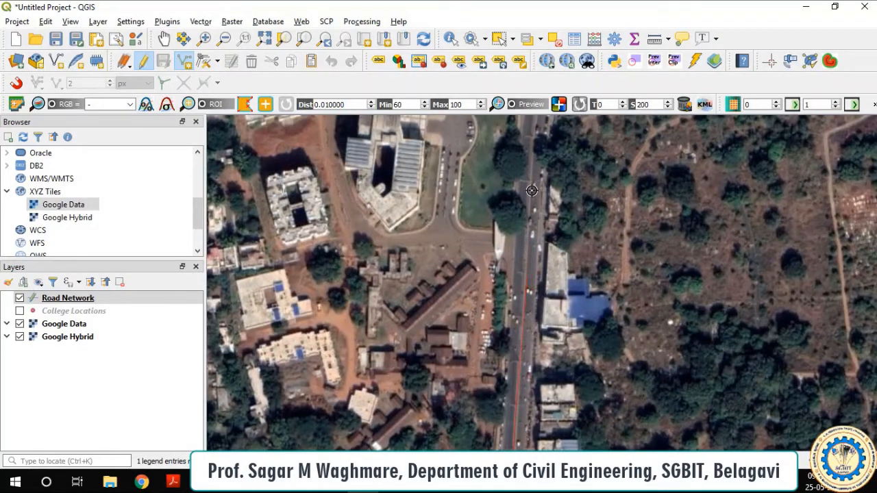
{"action": "left_click_drag", "start_coordinate": [533, 192], "coordinate": [546, 404]}
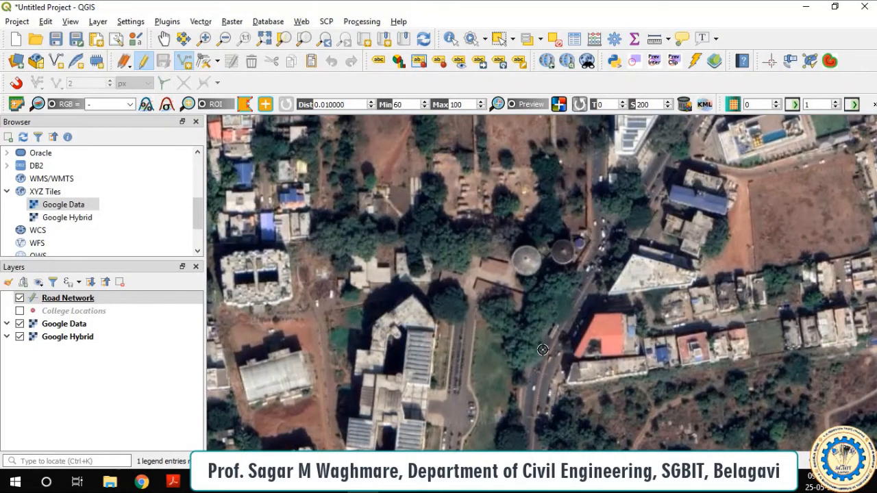
{"action": "left_click_drag", "start_coordinate": [545, 361], "coordinate": [544, 261]}
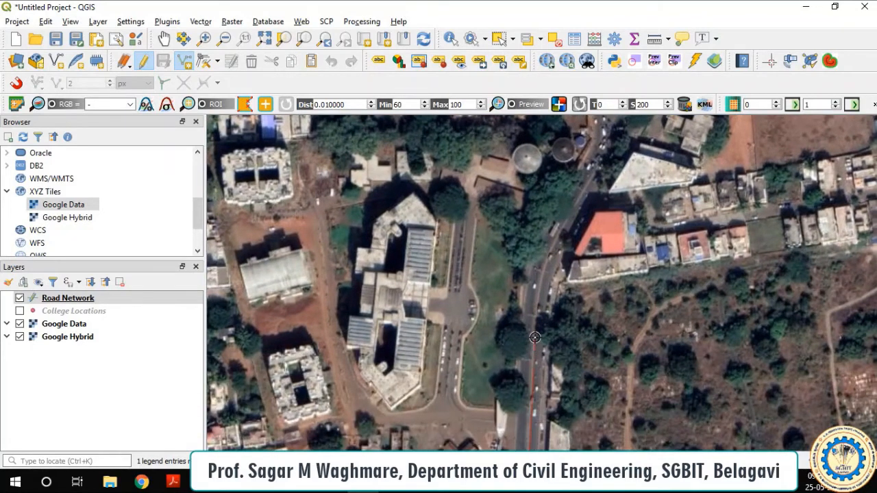
- Trace the road line around the bend past the red-roofed building to the two round tanks
{"action": "left_click", "coordinate": [537, 288]}
{"action": "left_click", "coordinate": [542, 272]}
{"action": "left_click", "coordinate": [549, 259]}
{"action": "left_click", "coordinate": [558, 249]}
{"action": "left_click_drag", "start_coordinate": [578, 205], "coordinate": [531, 415]}
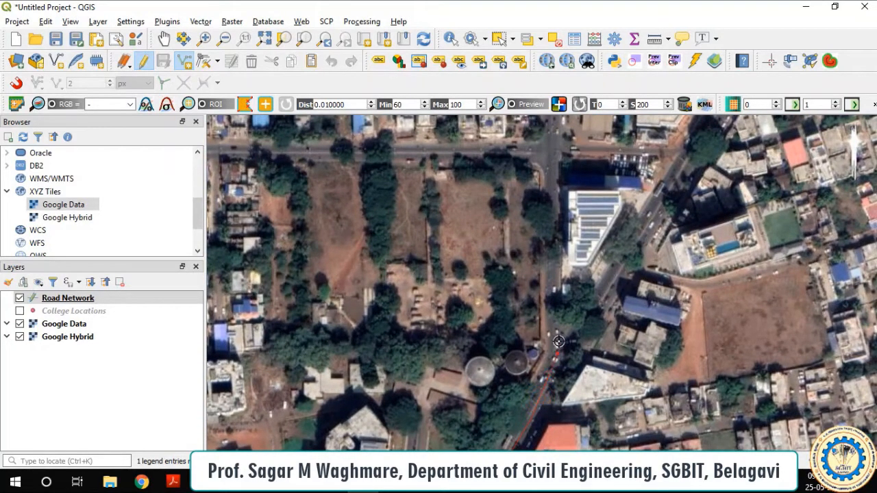
{"action": "scroll", "coordinate": [559, 339], "scroll_direction": "down", "scroll_amount": 3}
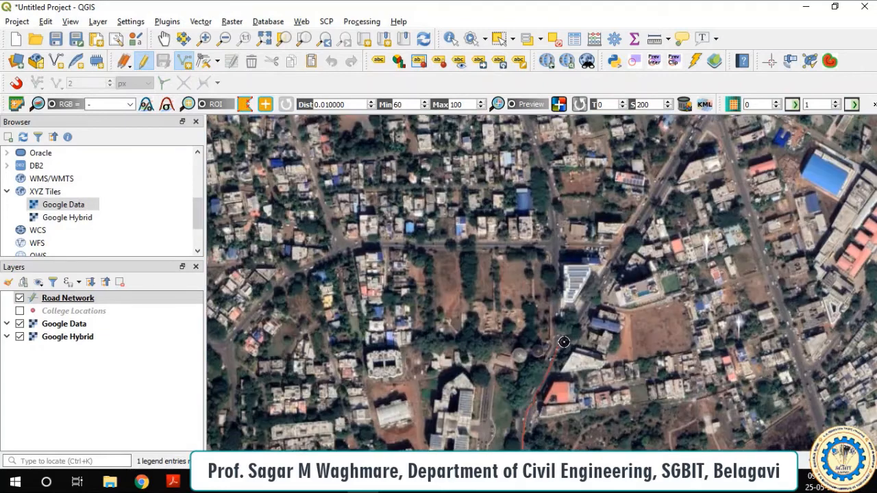
{"action": "scroll", "coordinate": [579, 314], "scroll_direction": "up", "scroll_amount": 3}
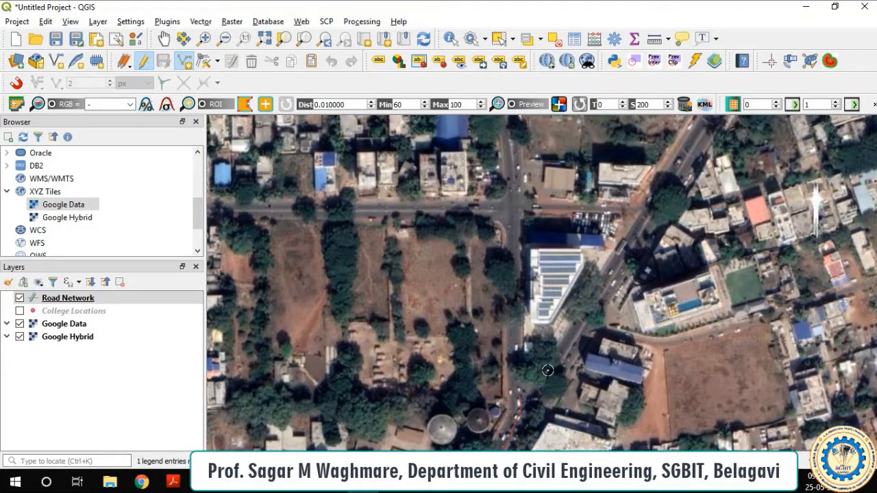
- Extend the road line north past the white triangular building and finish it just beyond the crossroads
{"action": "left_click", "coordinate": [514, 358]}
{"action": "left_click", "coordinate": [516, 305]}
{"action": "left_click", "coordinate": [514, 266]}
{"action": "left_click", "coordinate": [518, 238]}
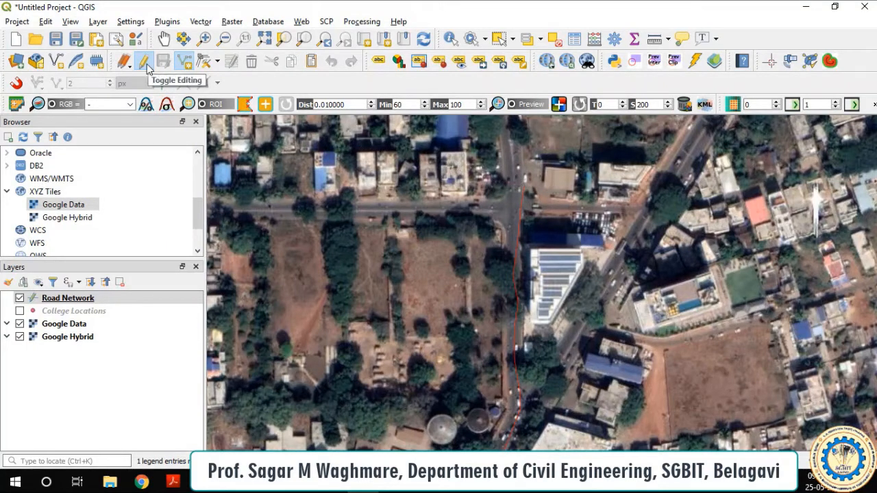
{"action": "right_click", "coordinate": [525, 182]}
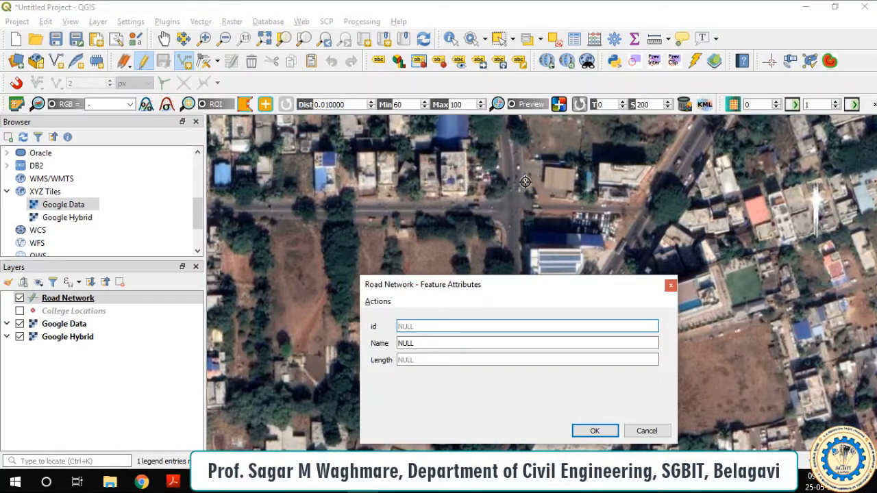
- Set the road's id to 1 and its name to Channma C to Sadashivnagar, leave Length empty, and save the feature's attributes
{"action": "left_click", "coordinate": [428, 331]}
{"action": "type", "text": "1"}
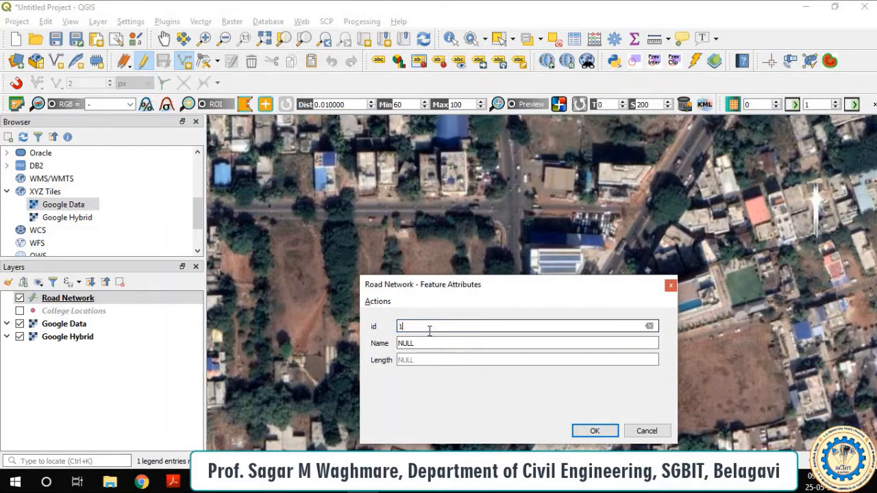
{"action": "left_click", "coordinate": [425, 342]}
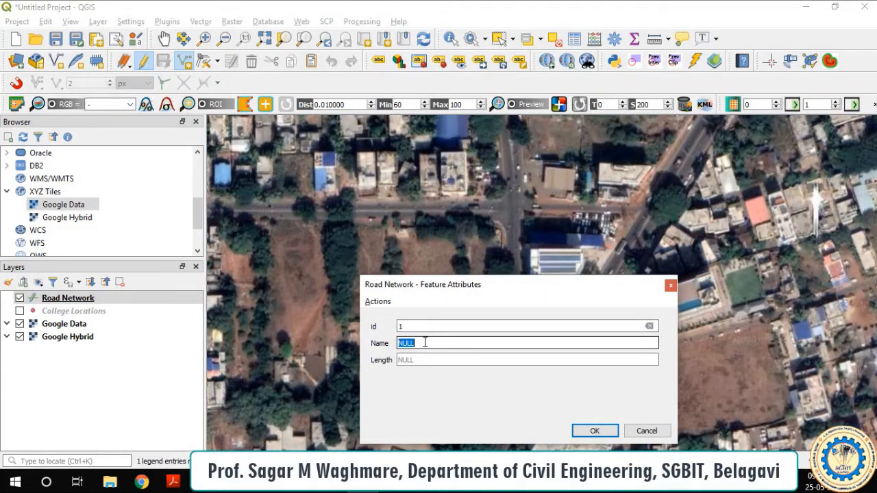
{"action": "type", "text": "Channma Co"}
{"action": "key", "text": "BackSpace"}
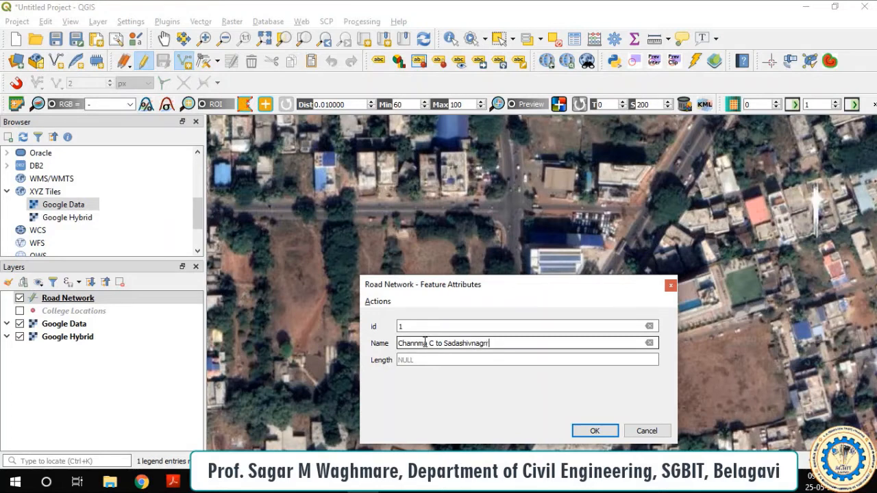
{"action": "key", "text": "BackSpace"}
{"action": "left_click", "coordinate": [420, 359]}
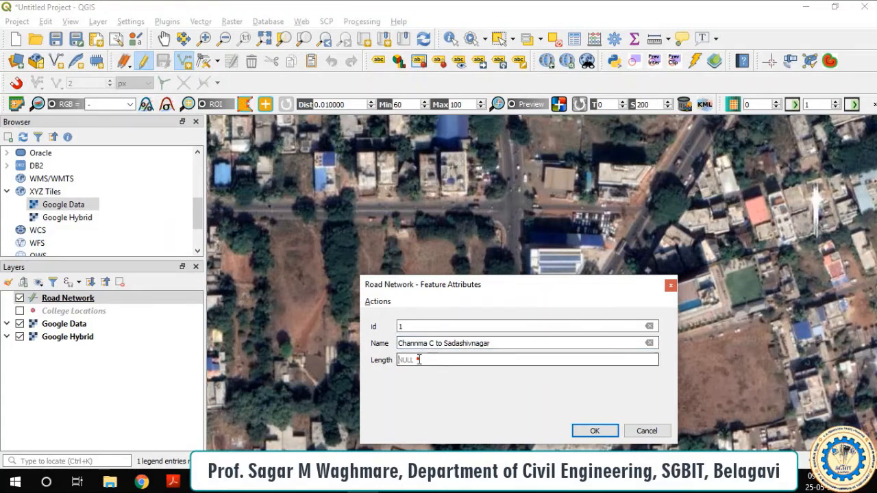
{"action": "left_click", "coordinate": [594, 431]}
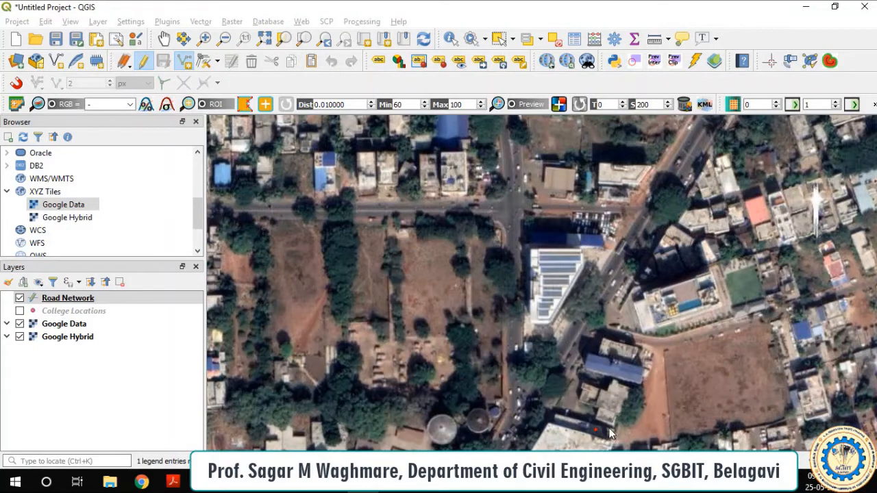
{"action": "scroll", "coordinate": [505, 279], "scroll_direction": "down", "scroll_amount": 1}
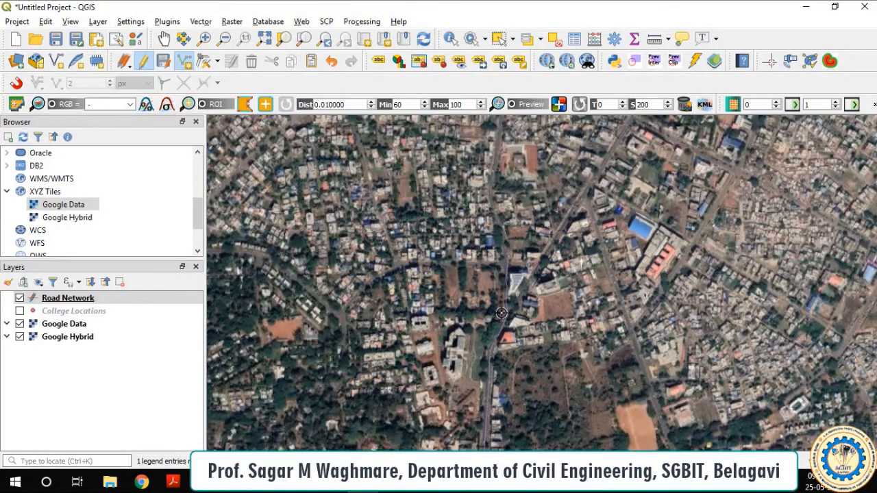
- In the Road Network layer's symbology, set the line colour to #e31a1c and keep the unit as Millimeter
{"action": "right_click", "coordinate": [87, 301]}
{"action": "left_click", "coordinate": [94, 296]}
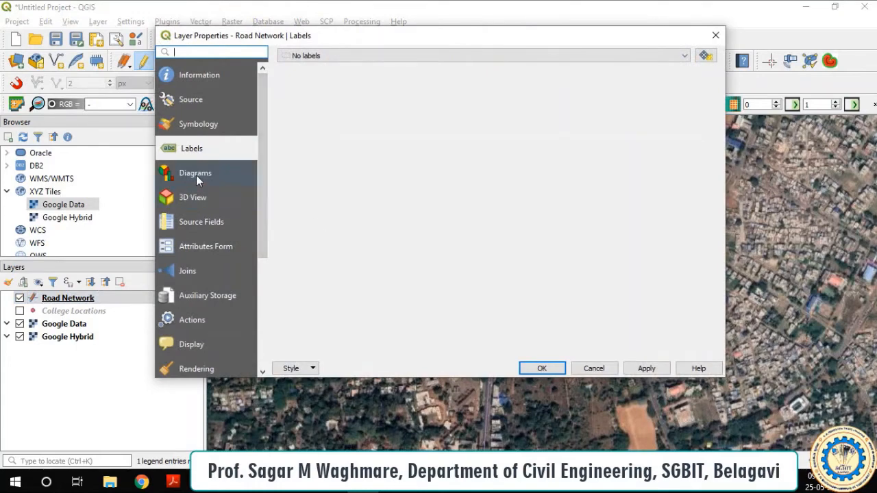
{"action": "left_click", "coordinate": [210, 126]}
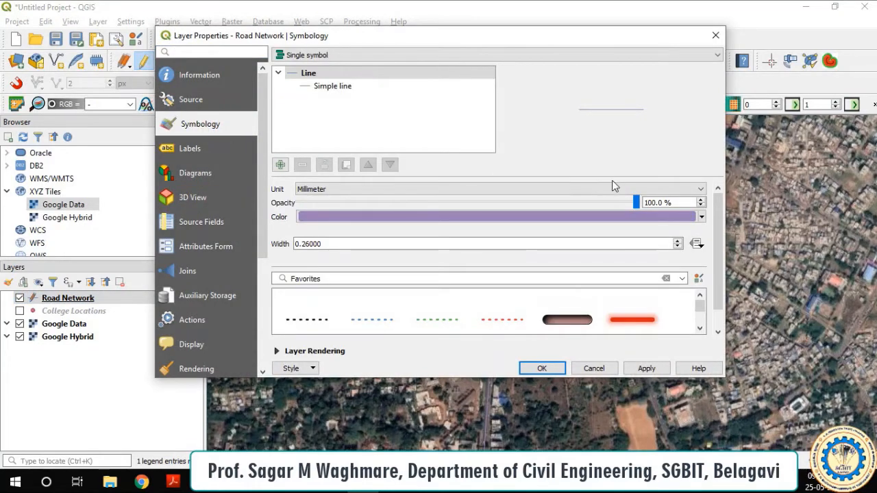
{"action": "left_click", "coordinate": [675, 216]}
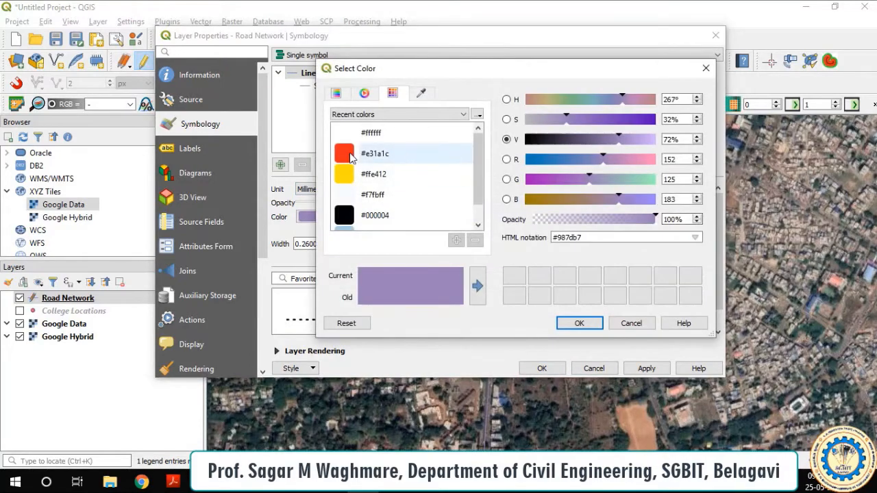
{"action": "left_click", "coordinate": [383, 153]}
{"action": "left_click", "coordinate": [588, 329]}
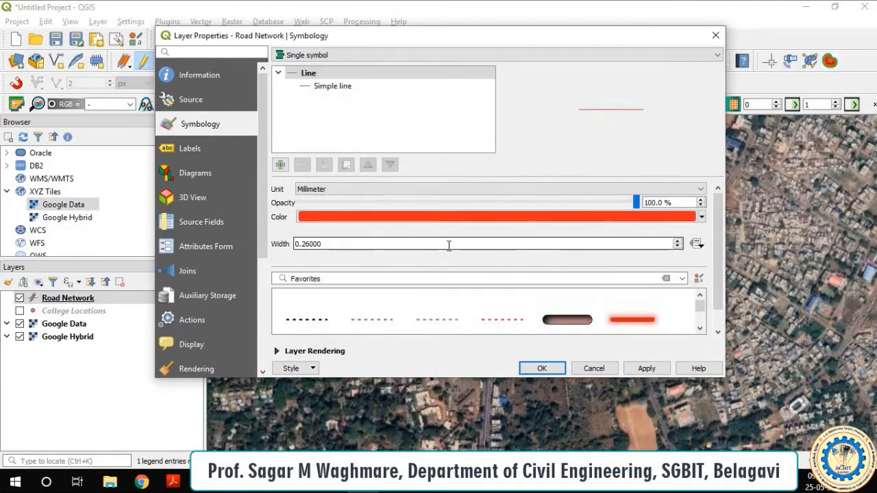
{"action": "left_click", "coordinate": [531, 189]}
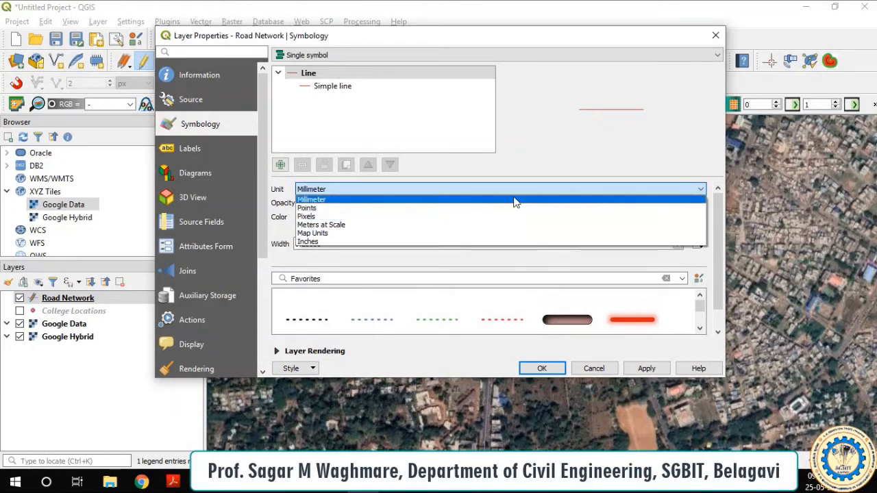
{"action": "left_click", "coordinate": [515, 200]}
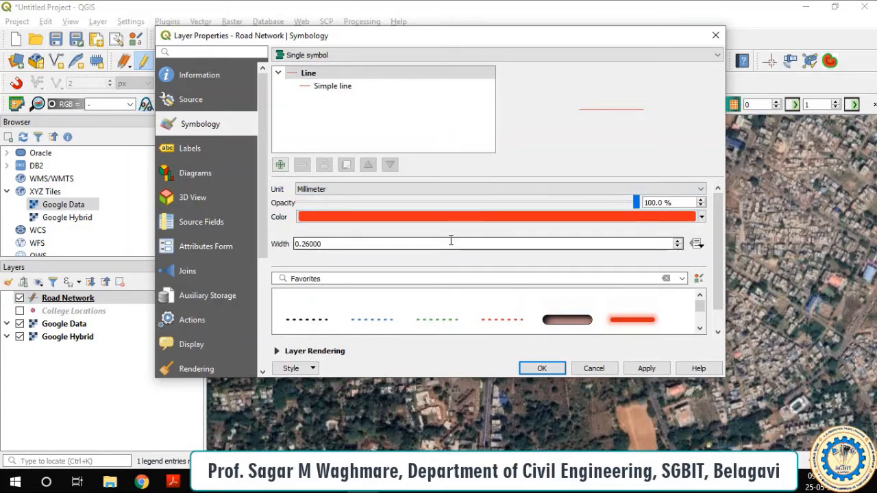
- Increase the Road Network line width to 4.26 mm and apply it to the map
{"action": "left_click", "coordinate": [677, 241]}
{"action": "left_click", "coordinate": [677, 241]}
{"action": "left_click", "coordinate": [677, 241]}
{"action": "left_click", "coordinate": [677, 241]}
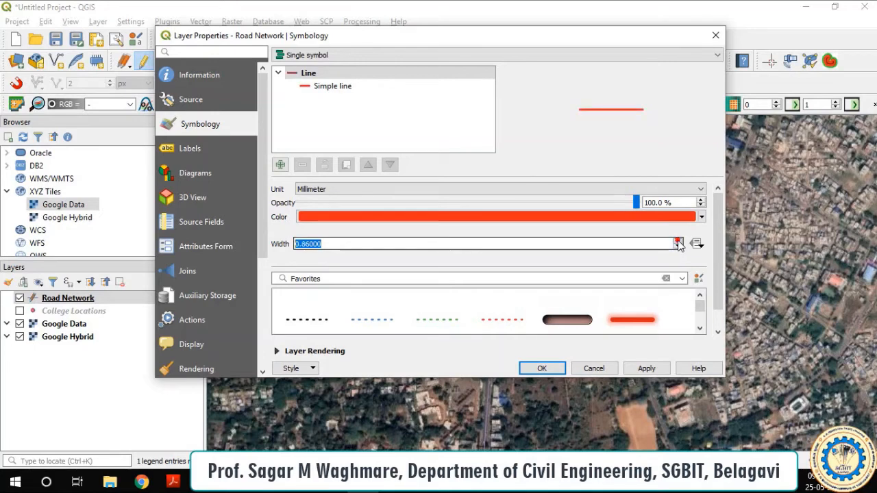
{"action": "left_click", "coordinate": [676, 241]}
{"action": "left_click", "coordinate": [676, 241]}
{"action": "left_click", "coordinate": [677, 241]}
{"action": "left_click", "coordinate": [677, 241]}
{"action": "left_click", "coordinate": [677, 241]}
{"action": "scroll", "coordinate": [678, 245], "scroll_direction": "up", "scroll_amount": 7}
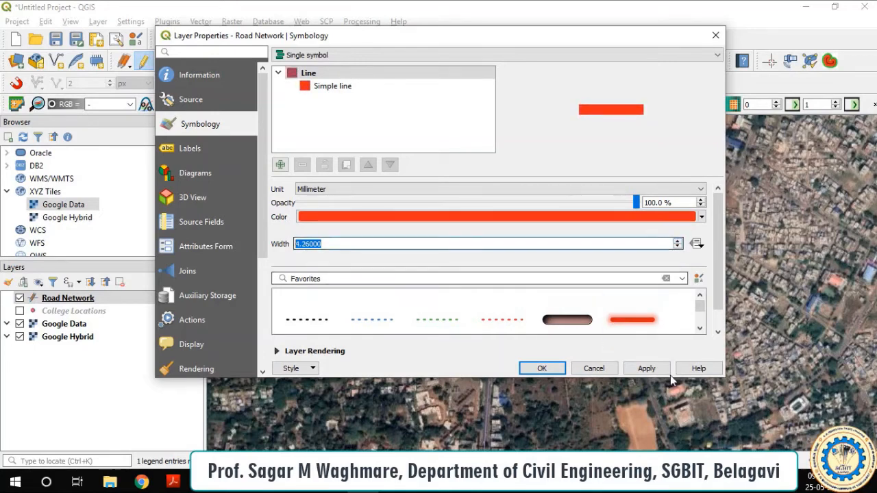
{"action": "left_click", "coordinate": [646, 368]}
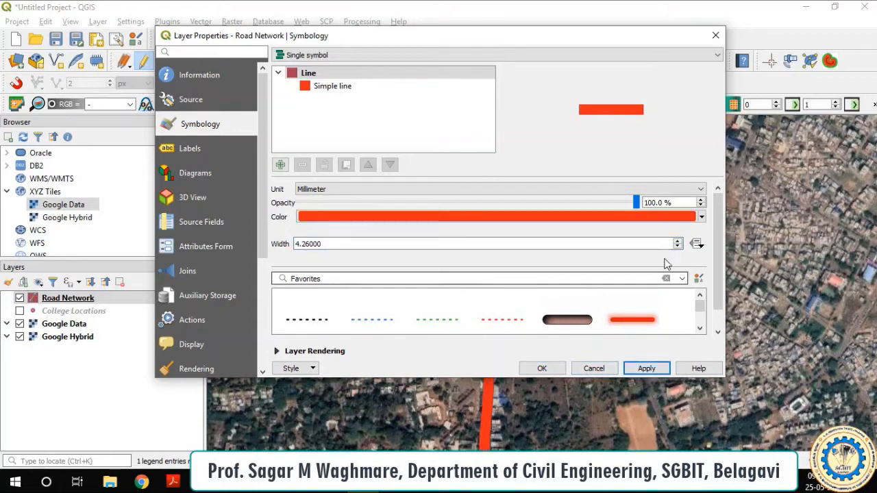
- Reduce the Road Network line width to 2.06 mm, apply it and accept the layer properties
{"action": "scroll", "coordinate": [678, 247], "scroll_direction": "down", "scroll_amount": 1}
{"action": "scroll", "coordinate": [682, 252], "scroll_direction": "down", "scroll_amount": 4}
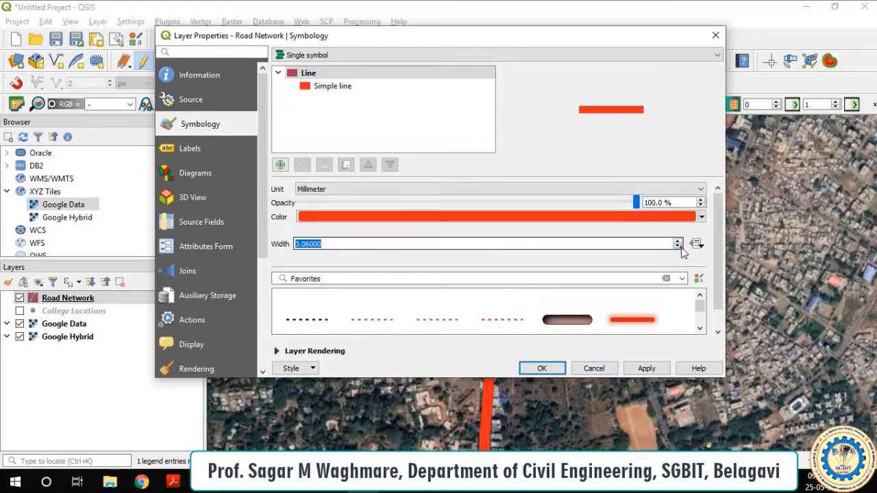
{"action": "scroll", "coordinate": [680, 248], "scroll_direction": "down", "scroll_amount": 4}
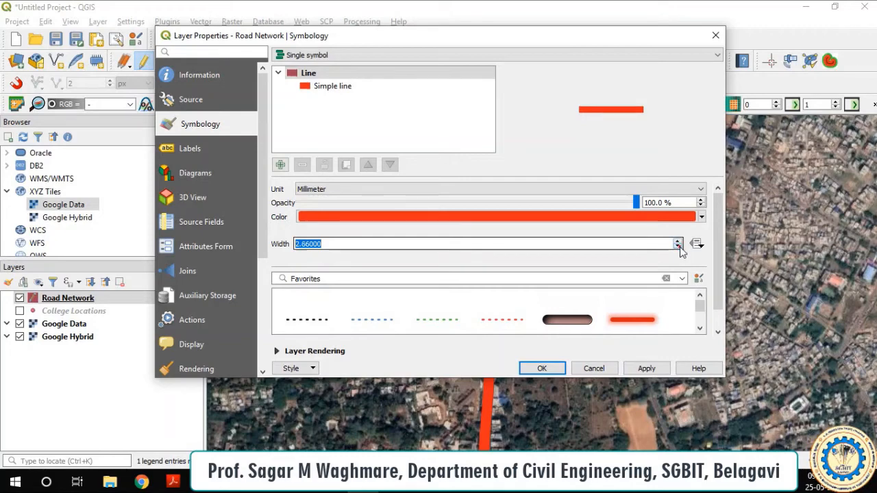
{"action": "left_click", "coordinate": [646, 368]}
{"action": "left_click", "coordinate": [551, 368]}
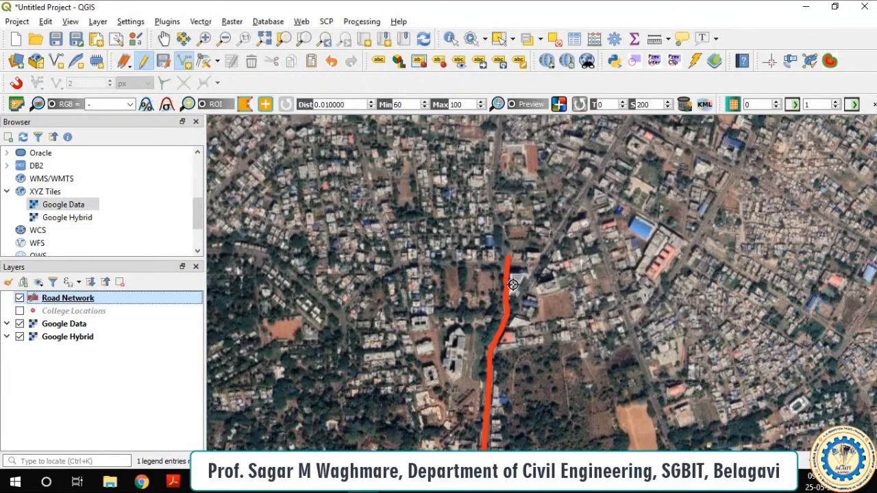
- Set the Road Network layer's line width to 1 mm, apply it and accept the layer properties
{"action": "scroll", "coordinate": [562, 319], "scroll_direction": "down", "scroll_amount": 2}
{"action": "scroll", "coordinate": [523, 297], "scroll_direction": "up", "scroll_amount": 3}
{"action": "scroll", "coordinate": [523, 296], "scroll_direction": "down", "scroll_amount": 3}
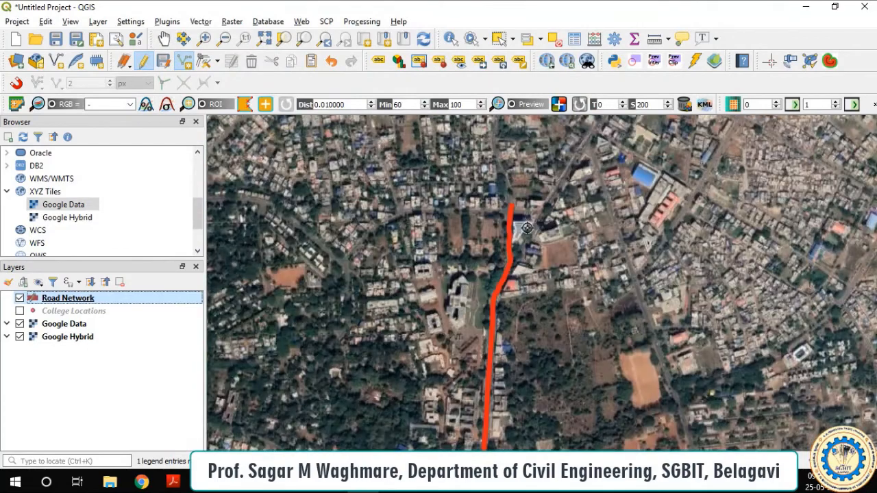
{"action": "scroll", "coordinate": [517, 233], "scroll_direction": "up", "scroll_amount": 2}
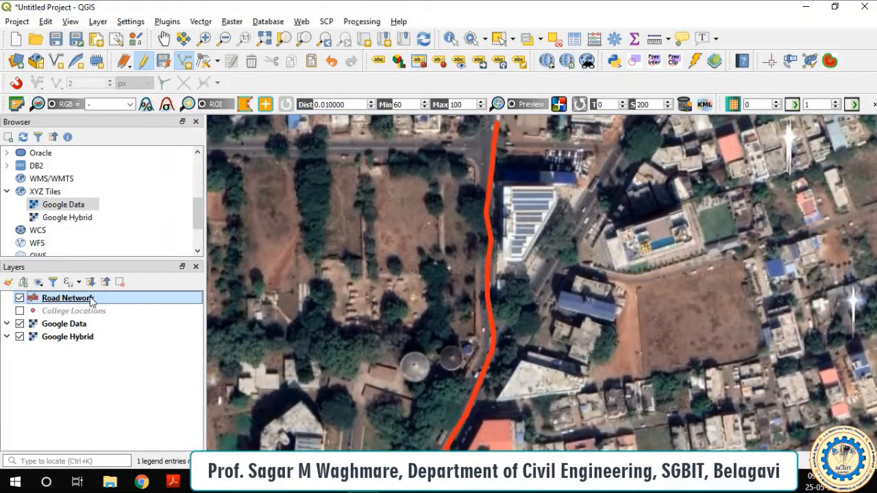
{"action": "right_click", "coordinate": [89, 298]}
{"action": "left_click", "coordinate": [100, 293]}
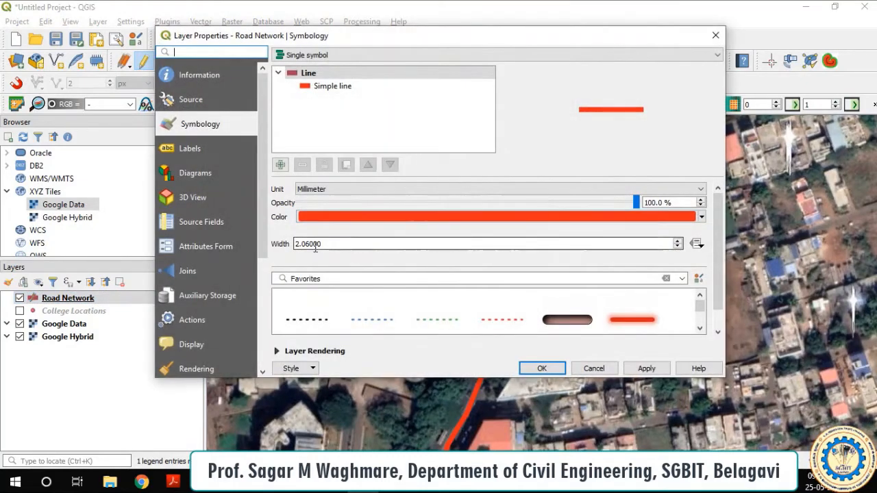
{"action": "left_click_drag", "start_coordinate": [333, 244], "coordinate": [248, 242]}
{"action": "type", "text": "1"}
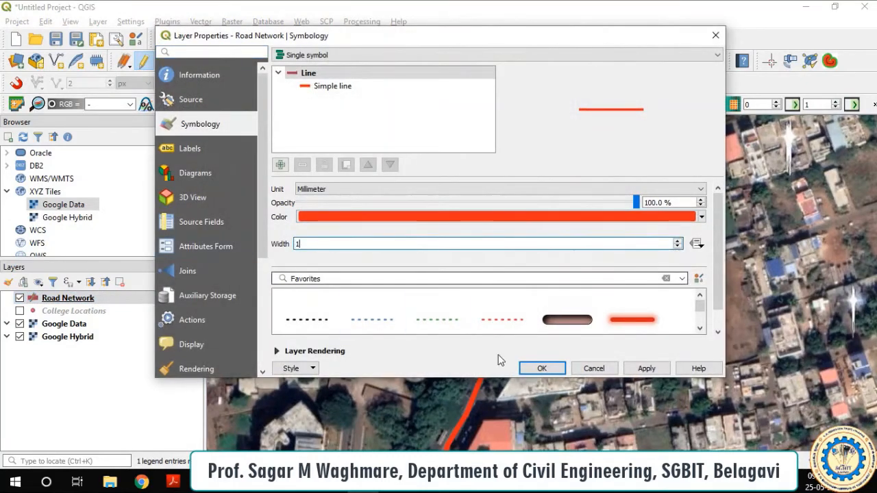
{"action": "left_click", "coordinate": [644, 368]}
{"action": "left_click", "coordinate": [541, 368]}
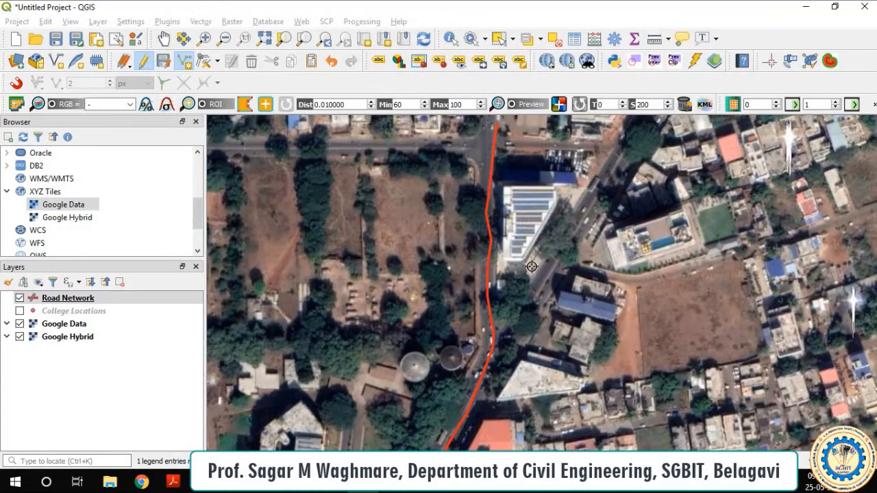
- Start a second road line at the crossroads by the first road's north end and trace it east along the short side road
{"action": "scroll", "coordinate": [532, 266], "scroll_direction": "down", "scroll_amount": 2}
{"action": "scroll", "coordinate": [534, 272], "scroll_direction": "up", "scroll_amount": 2}
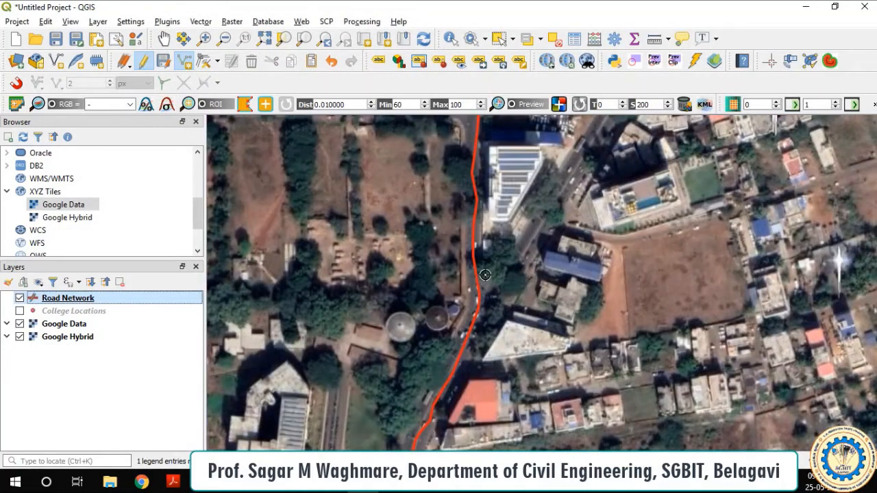
{"action": "scroll", "coordinate": [485, 275], "scroll_direction": "up", "scroll_amount": 1}
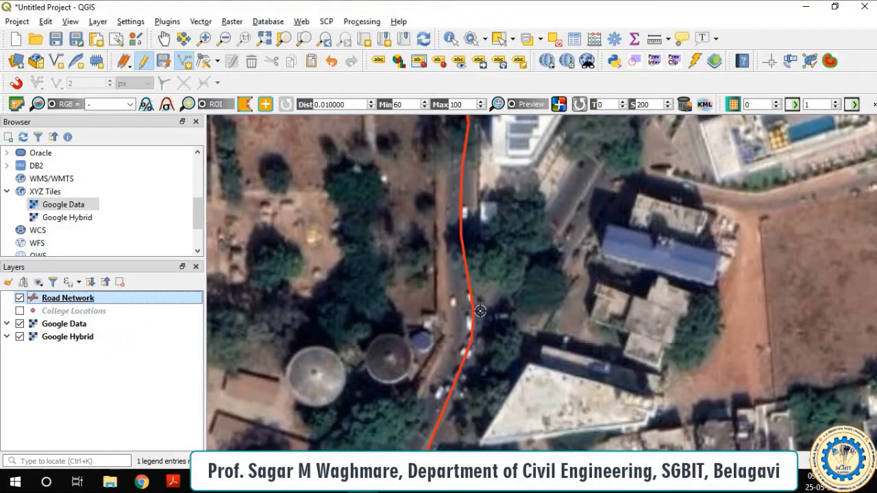
{"action": "scroll", "coordinate": [481, 311], "scroll_direction": "down", "scroll_amount": 2}
{"action": "scroll", "coordinate": [477, 268], "scroll_direction": "up", "scroll_amount": 4}
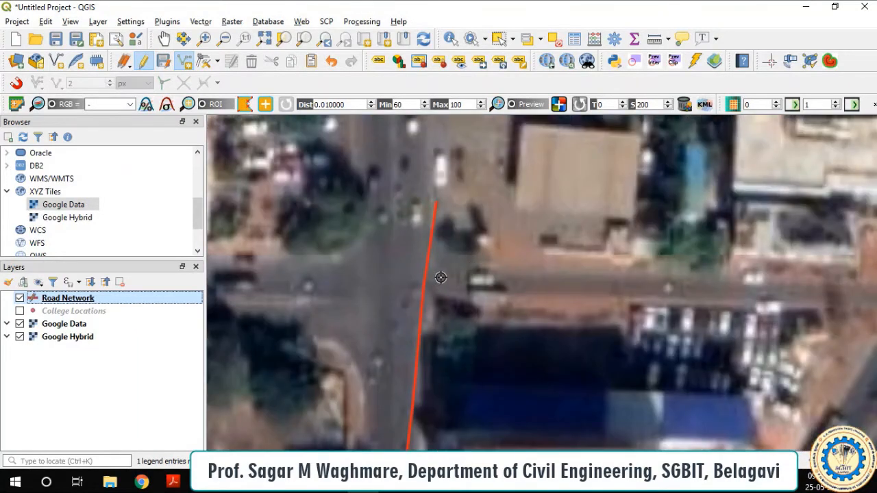
{"action": "left_click", "coordinate": [439, 277]}
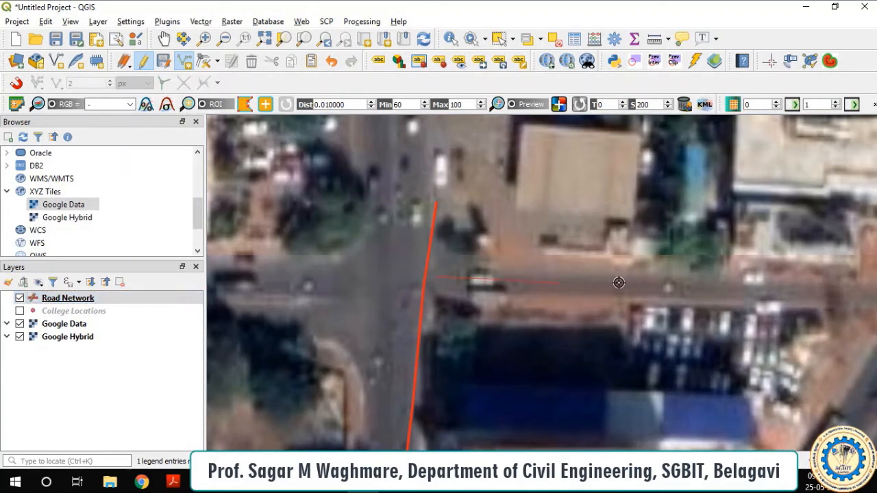
{"action": "scroll", "coordinate": [715, 289], "scroll_direction": "down", "scroll_amount": 3}
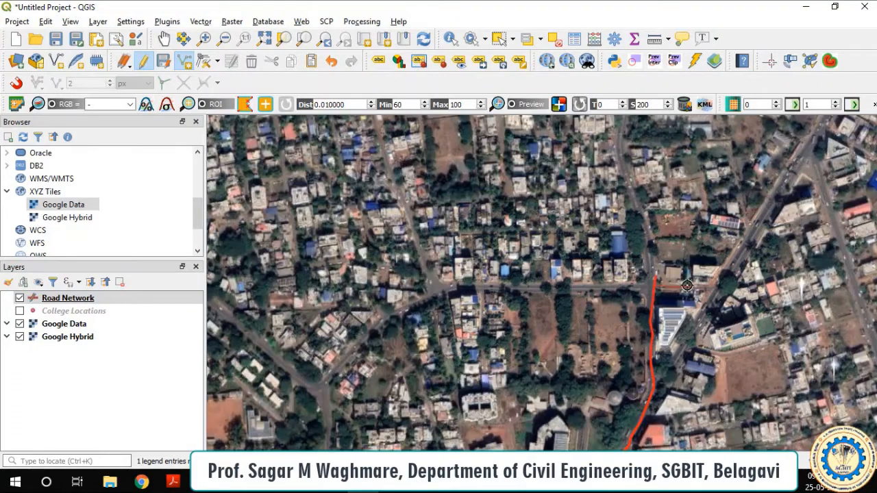
{"action": "scroll", "coordinate": [698, 295], "scroll_direction": "up", "scroll_amount": 3}
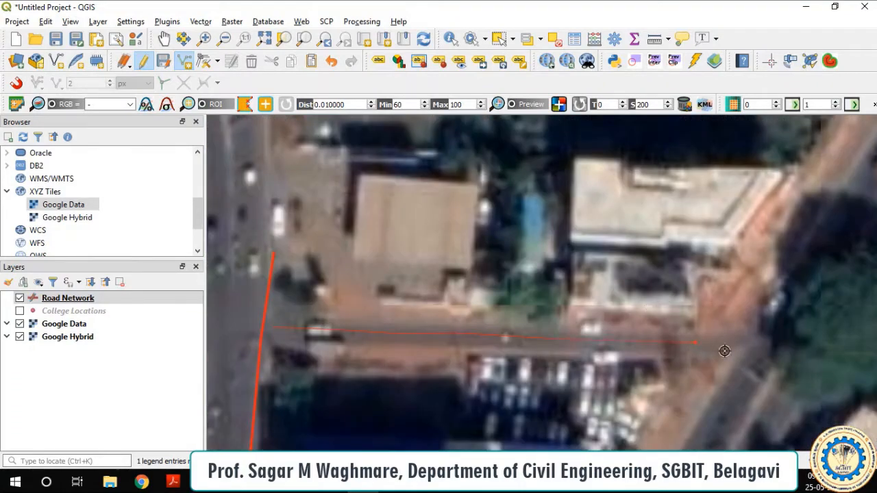
- Turn the second road line onto the diagonal main road and trace it northeast to the fork
{"action": "scroll", "coordinate": [730, 348], "scroll_direction": "down", "scroll_amount": 2}
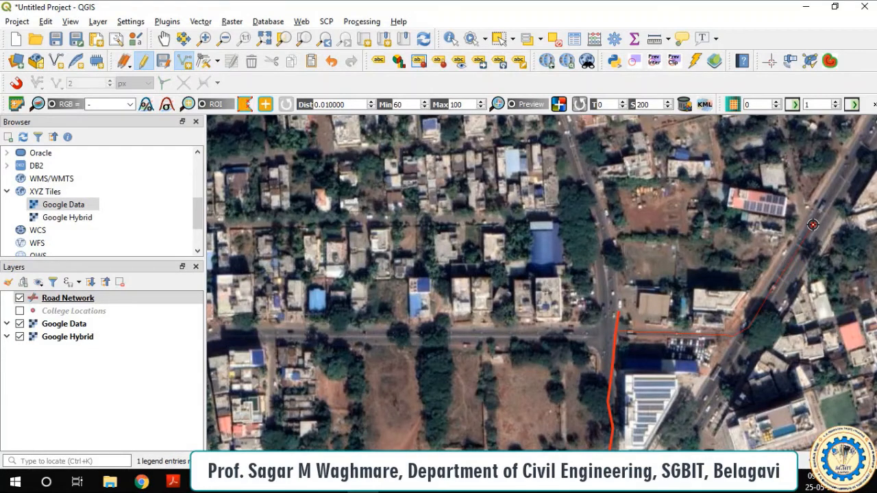
{"action": "scroll", "coordinate": [812, 225], "scroll_direction": "down", "scroll_amount": 3}
{"action": "scroll", "coordinate": [833, 183], "scroll_direction": "up", "scroll_amount": 3}
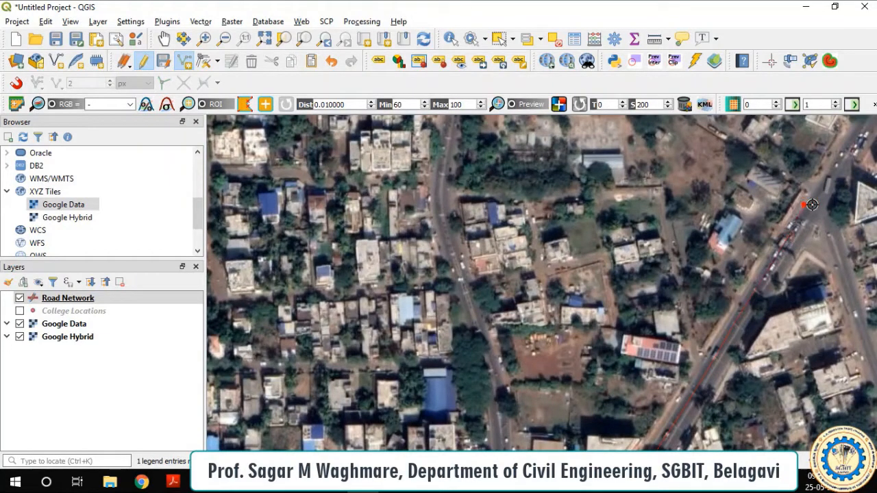
- Continue the second road line northeast along the main road beyond the fork to just before the next large side road
{"action": "scroll", "coordinate": [811, 204], "scroll_direction": "down", "scroll_amount": 3}
{"action": "scroll", "coordinate": [813, 206], "scroll_direction": "down", "scroll_amount": 2}
{"action": "scroll", "coordinate": [814, 213], "scroll_direction": "up", "scroll_amount": 2}
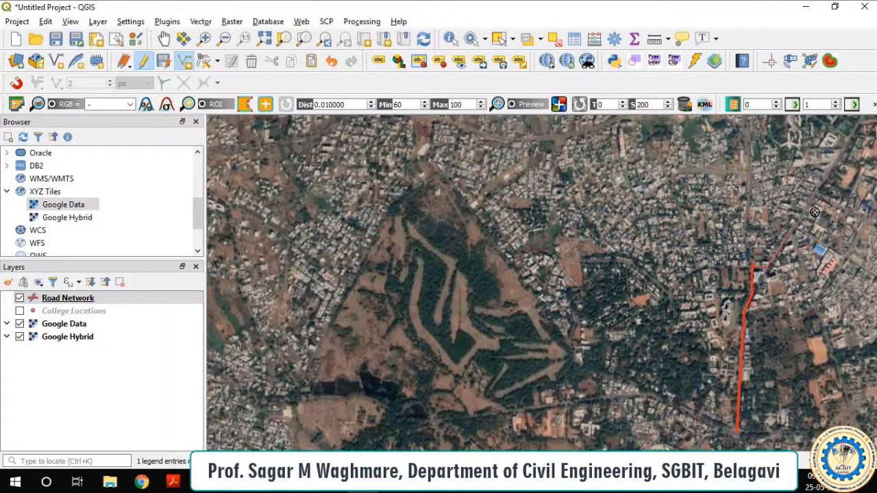
{"action": "scroll", "coordinate": [815, 211], "scroll_direction": "up", "scroll_amount": 1}
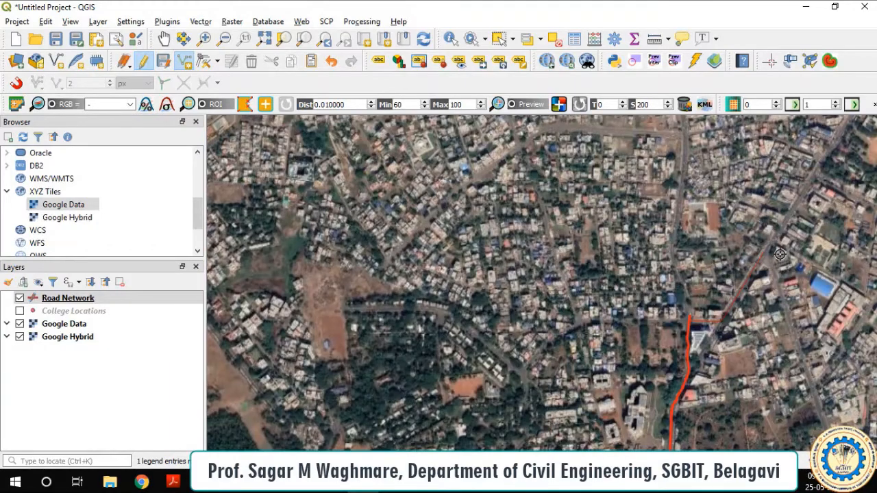
{"action": "left_click_drag", "start_coordinate": [780, 255], "coordinate": [467, 315]}
{"action": "scroll", "coordinate": [538, 258], "scroll_direction": "up", "scroll_amount": 2}
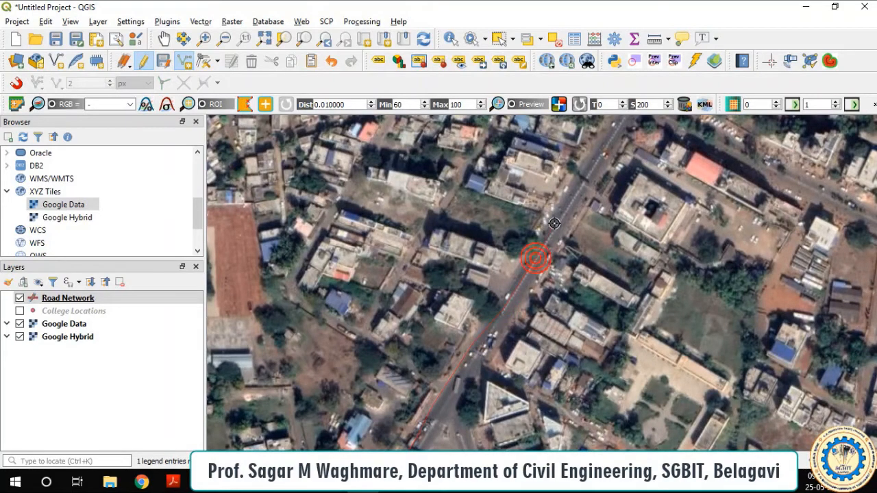
{"action": "left_click", "coordinate": [584, 183]}
{"action": "scroll", "coordinate": [600, 155], "scroll_direction": "down", "scroll_amount": 2}
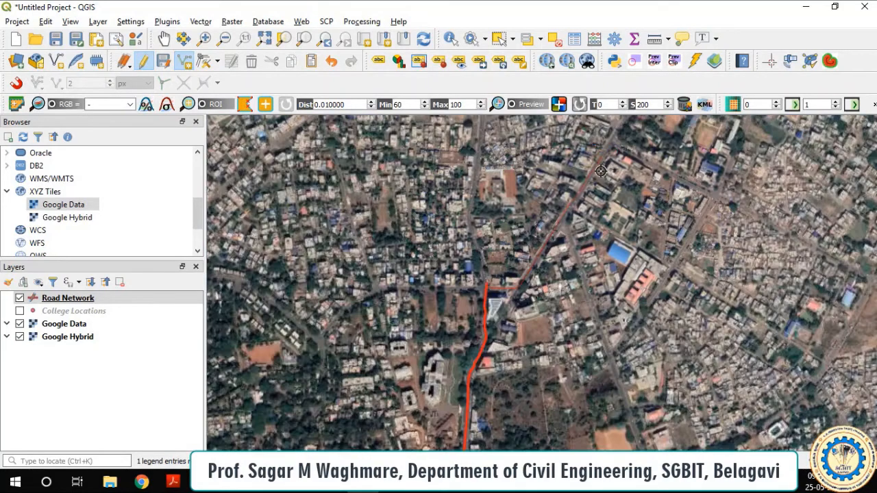
- Extend the second road line northeast past the blue-roofed building to the junction with the reddish dirt road
{"action": "left_click_drag", "start_coordinate": [634, 154], "coordinate": [504, 346]}
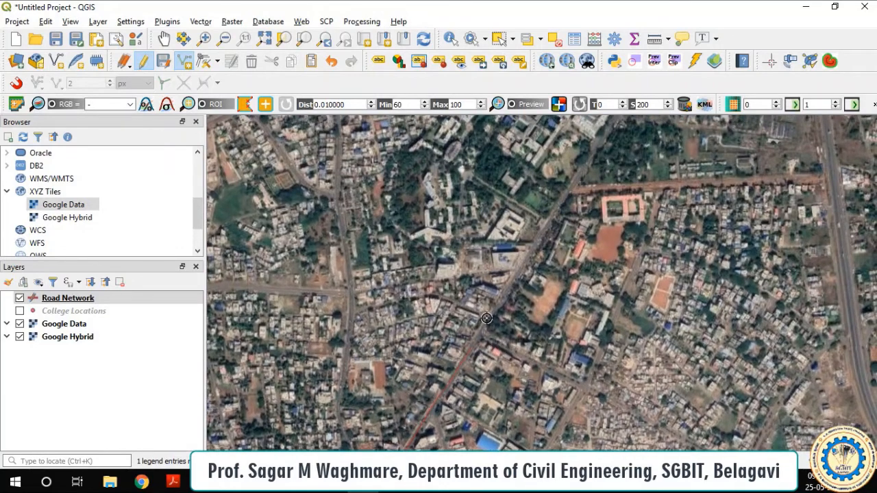
{"action": "scroll", "coordinate": [486, 318], "scroll_direction": "up", "scroll_amount": 1}
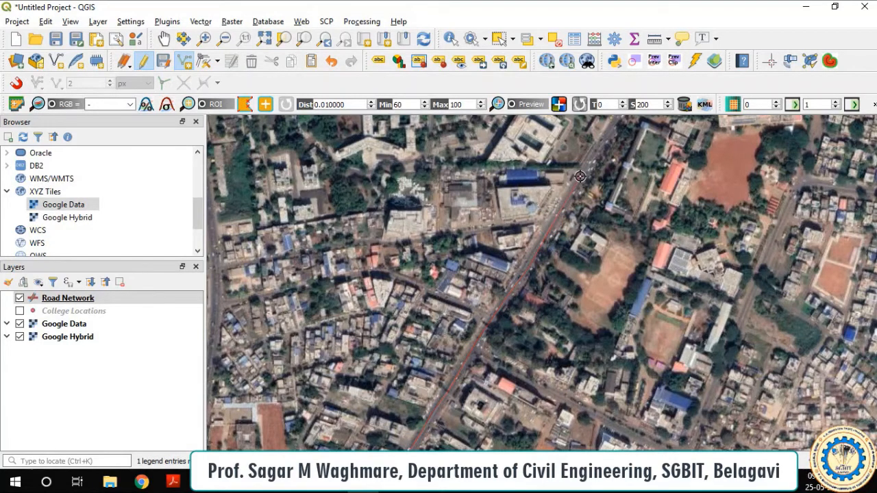
{"action": "scroll", "coordinate": [580, 177], "scroll_direction": "down", "scroll_amount": 3}
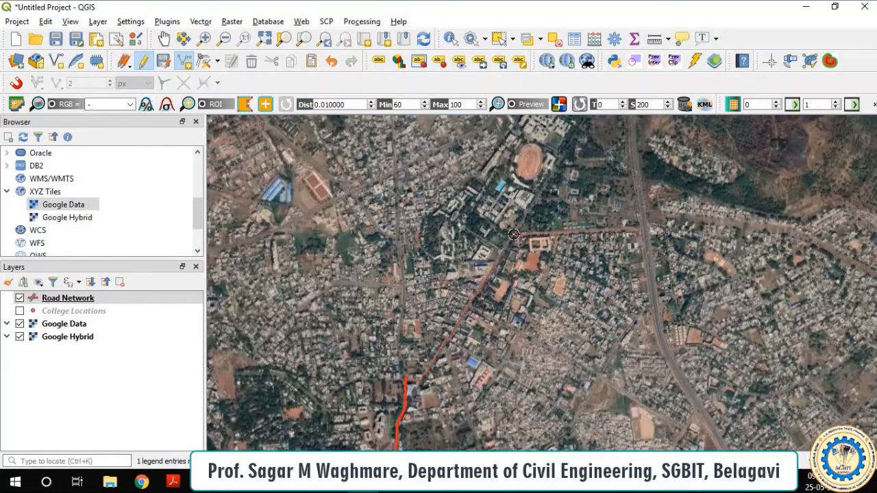
{"action": "scroll", "coordinate": [514, 235], "scroll_direction": "up", "scroll_amount": 2}
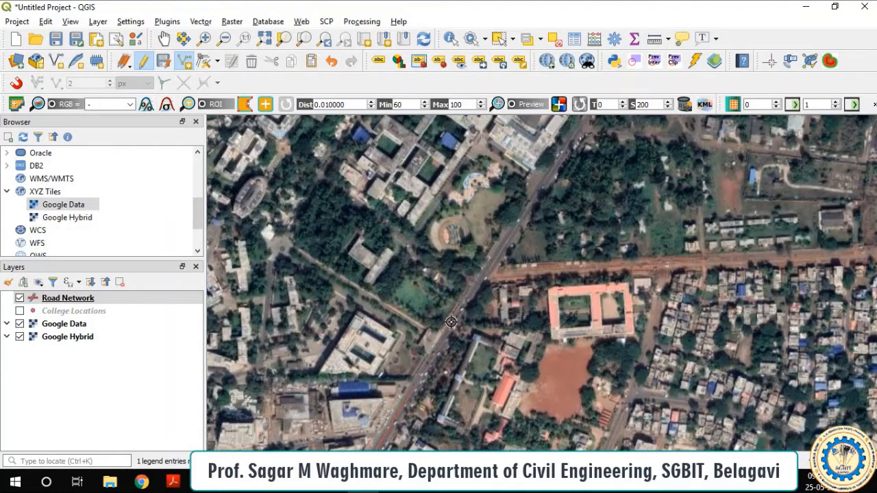
{"action": "left_click", "coordinate": [487, 268]}
- Extend the second road line northeast past the dirt road junction to the stretch beside the running track, and finish the line
{"action": "scroll", "coordinate": [507, 261], "scroll_direction": "down", "scroll_amount": 1}
{"action": "scroll", "coordinate": [523, 224], "scroll_direction": "up", "scroll_amount": 1}
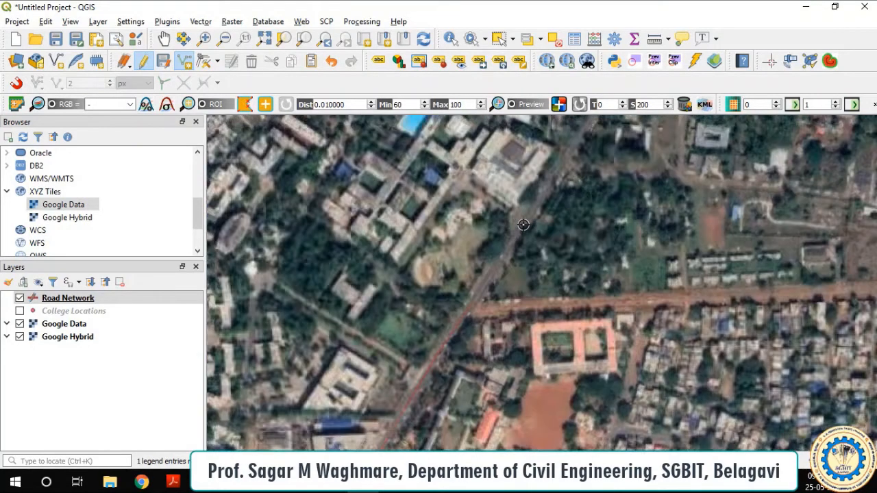
{"action": "left_click_drag", "start_coordinate": [523, 225], "coordinate": [473, 295]}
{"action": "left_click", "coordinate": [449, 333]}
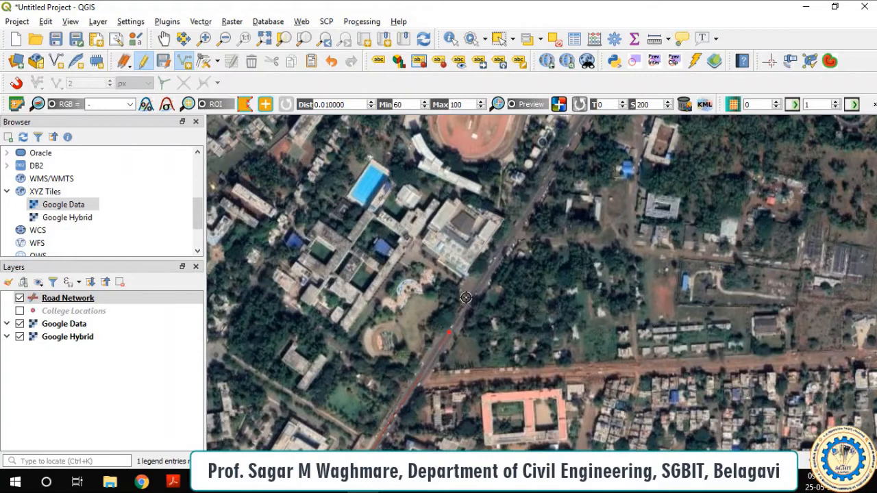
{"action": "left_click", "coordinate": [479, 279]}
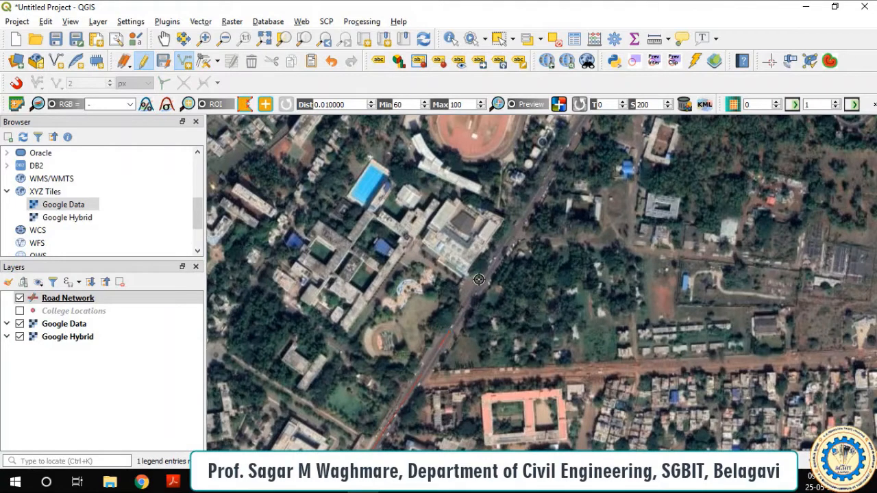
{"action": "left_click", "coordinate": [540, 193]}
{"action": "left_click_drag", "start_coordinate": [546, 181], "coordinate": [473, 302]}
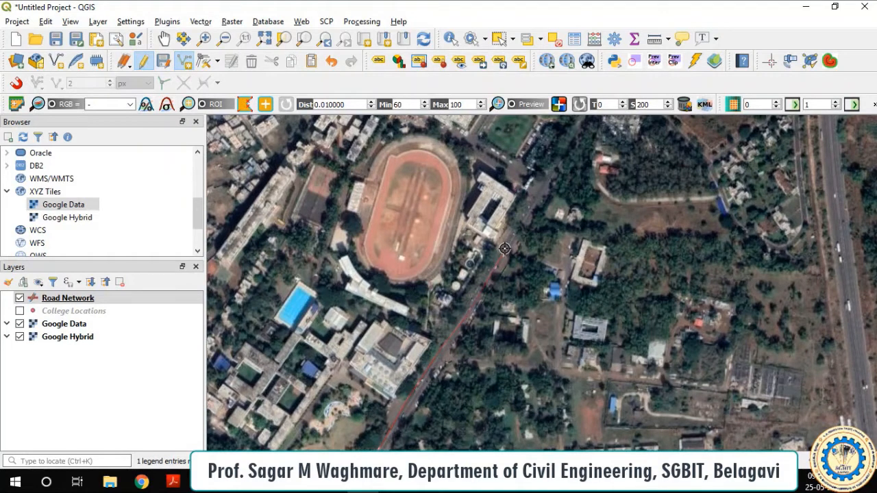
{"action": "right_click", "coordinate": [504, 249]}
- Give the second road line id 2 and the Name "Sadanagar to KLE Hospital", and save its attributes
{"action": "left_click", "coordinate": [435, 328]}
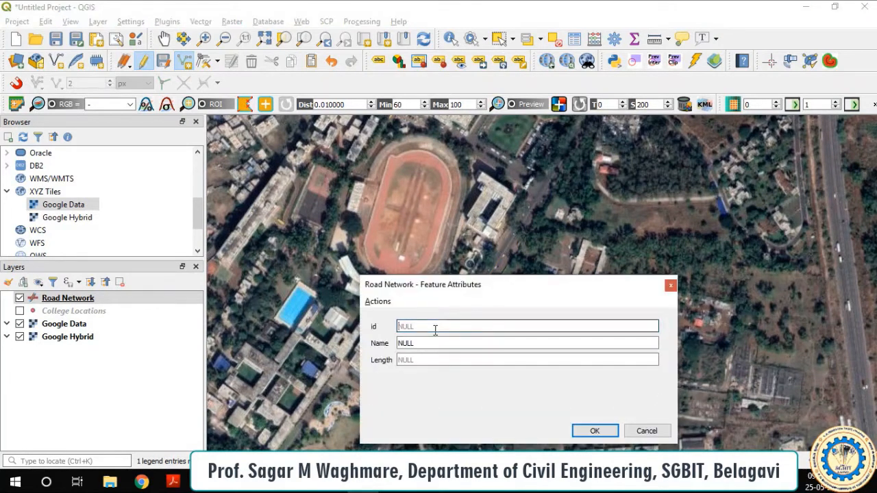
{"action": "left_click", "coordinate": [435, 342]}
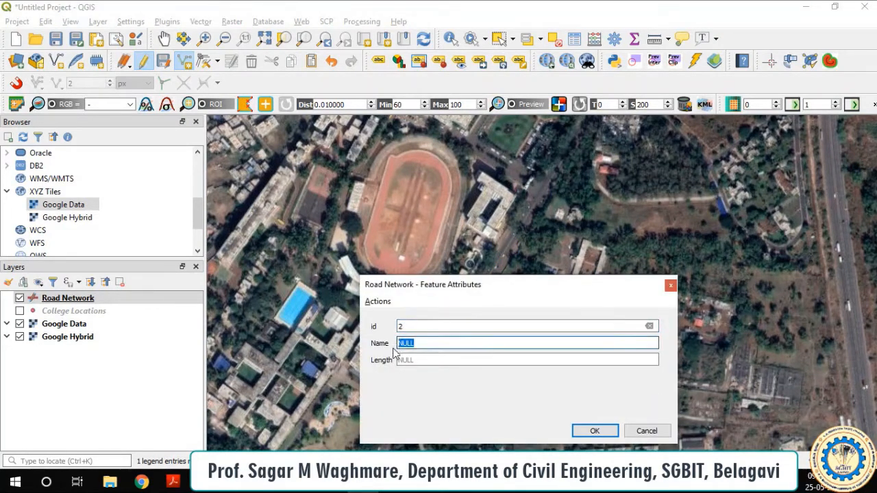
{"action": "type", "text": "Sa"}
{"action": "type", "text": "danagar to KLE Hospital"}
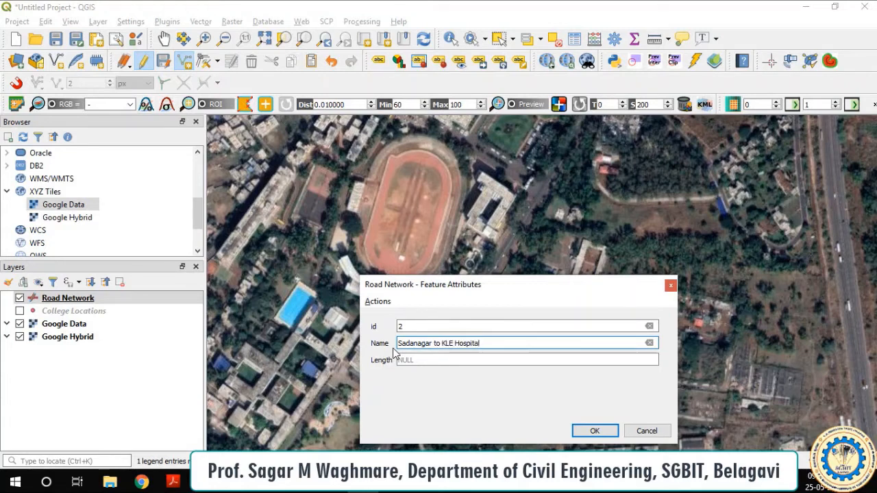
{"action": "left_click", "coordinate": [593, 430]}
- Start a third road line where the reddish dirt road meets the main road and trace its first stretch east
{"action": "scroll", "coordinate": [458, 276], "scroll_direction": "down", "scroll_amount": 4}
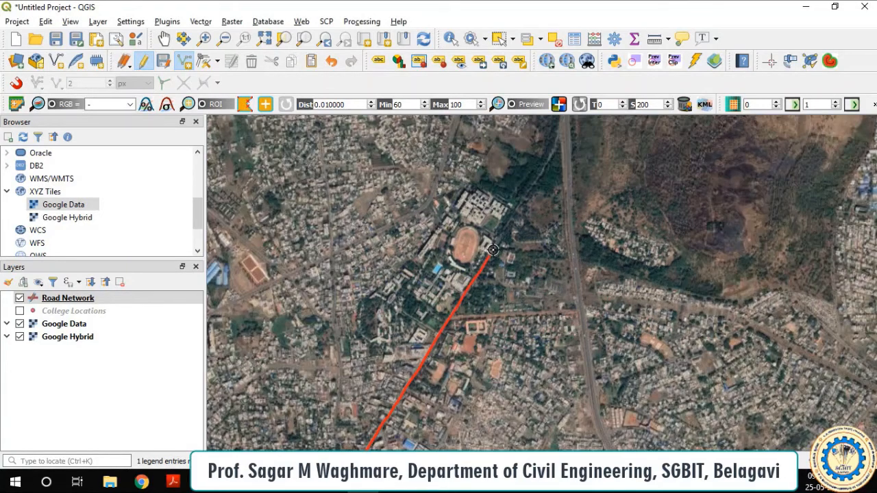
{"action": "scroll", "coordinate": [509, 259], "scroll_direction": "up", "scroll_amount": 5}
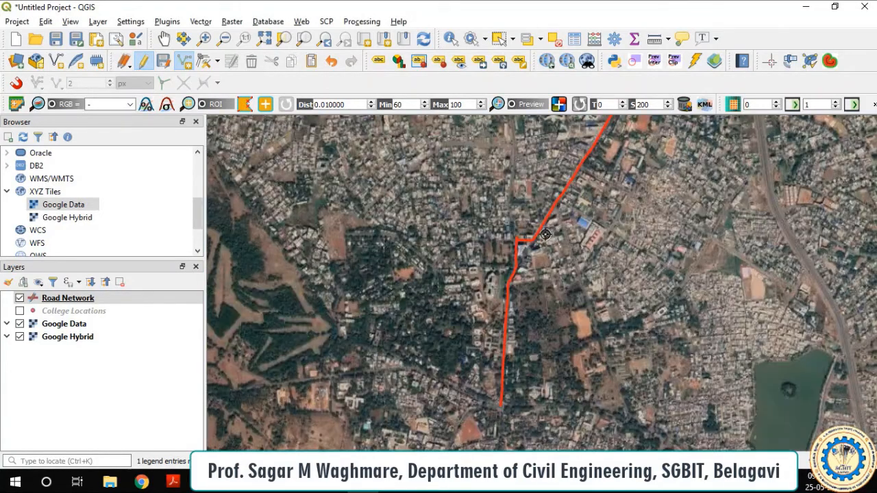
{"action": "scroll", "coordinate": [453, 238], "scroll_direction": "up", "scroll_amount": 2}
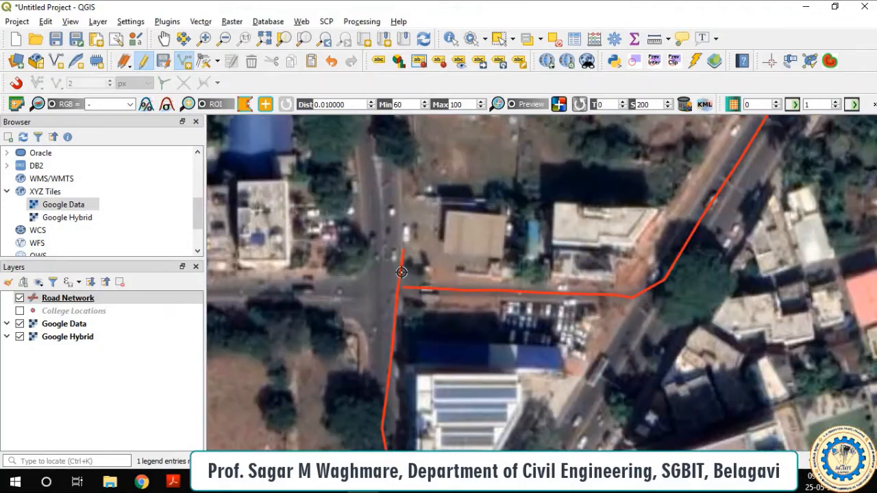
{"action": "scroll", "coordinate": [410, 300], "scroll_direction": "down", "scroll_amount": 6}
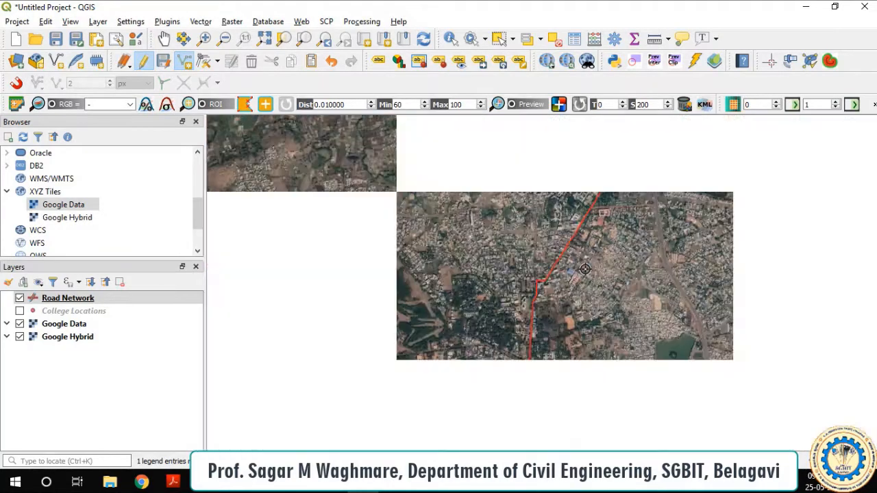
{"action": "scroll", "coordinate": [620, 215], "scroll_direction": "up", "scroll_amount": 5}
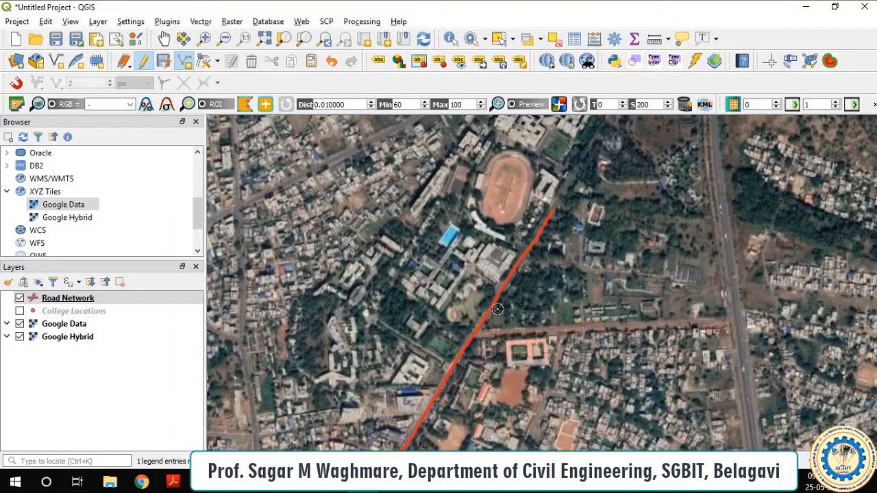
{"action": "scroll", "coordinate": [503, 302], "scroll_direction": "up", "scroll_amount": 1}
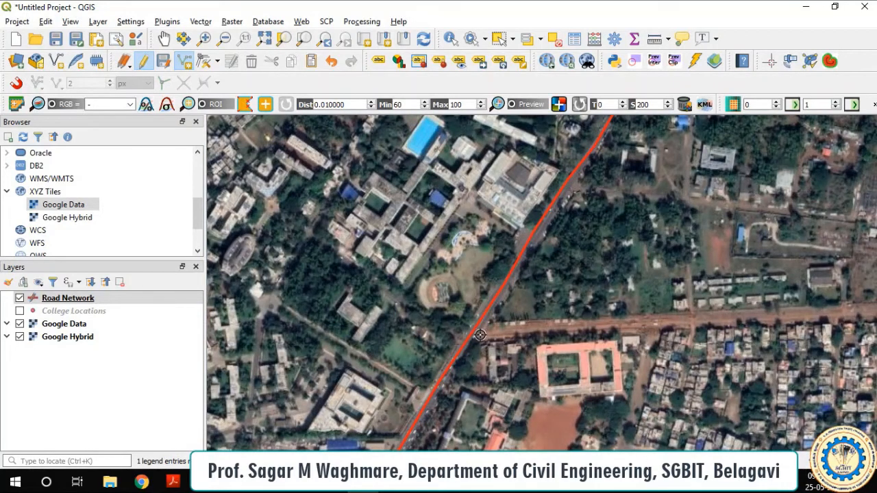
{"action": "scroll", "coordinate": [481, 339], "scroll_direction": "up", "scroll_amount": 1}
{"action": "scroll", "coordinate": [480, 339], "scroll_direction": "up", "scroll_amount": 1}
{"action": "scroll", "coordinate": [475, 294], "scroll_direction": "down", "scroll_amount": 1}
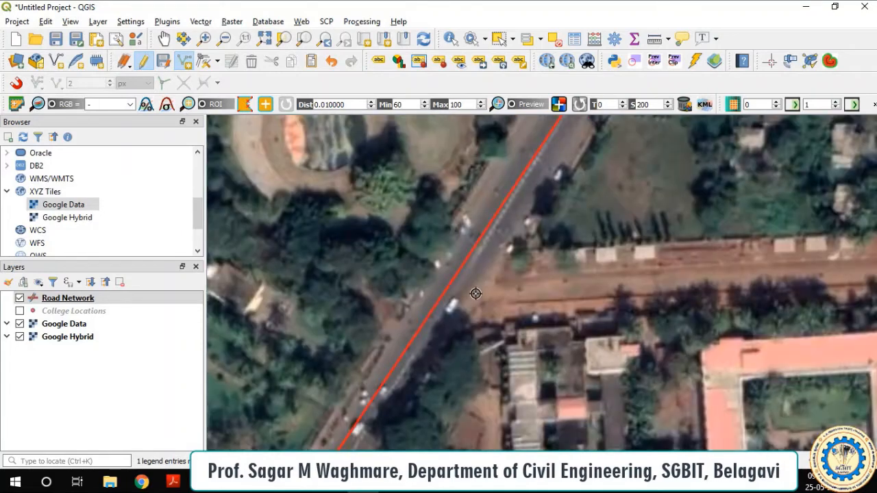
{"action": "left_click", "coordinate": [516, 292]}
{"action": "left_click", "coordinate": [577, 289]}
- Continue the third road line east along the dirt road past the pink-roofed building to the corner of the side street
{"action": "scroll", "coordinate": [667, 276], "scroll_direction": "down", "scroll_amount": 3}
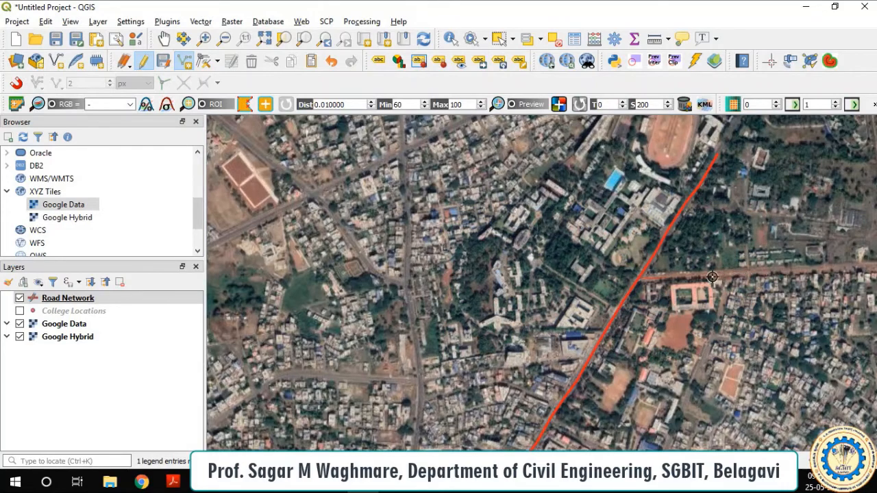
{"action": "scroll", "coordinate": [713, 278], "scroll_direction": "up", "scroll_amount": 3}
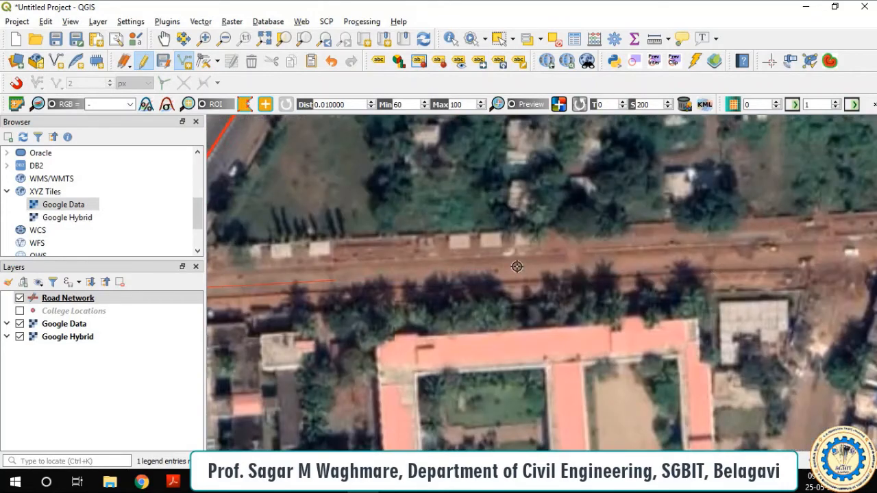
{"action": "left_click", "coordinate": [602, 263]}
{"action": "left_click", "coordinate": [680, 263]}
{"action": "left_click", "coordinate": [773, 249]}
{"action": "left_click", "coordinate": [820, 257]}
{"action": "left_click", "coordinate": [837, 265]}
- Turn the third road line south and trace it along the side street to the paved road junction
{"action": "scroll", "coordinate": [833, 322], "scroll_direction": "down", "scroll_amount": 2}
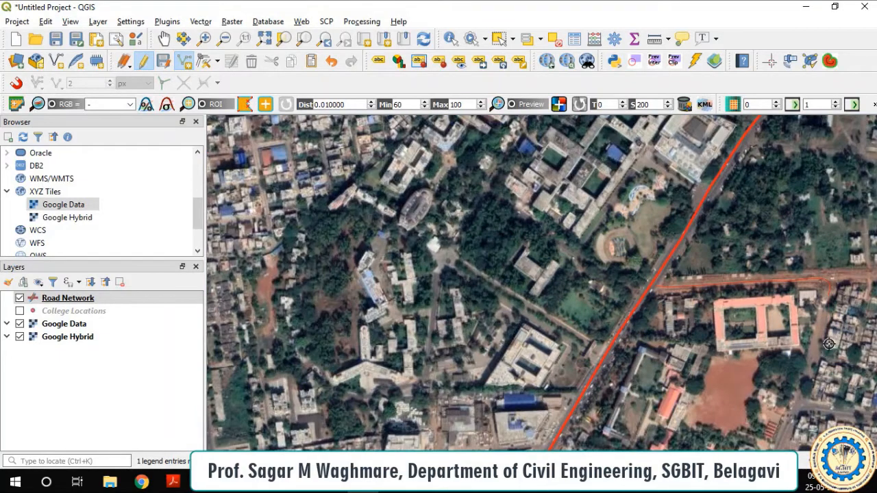
{"action": "left_click_drag", "start_coordinate": [829, 344], "coordinate": [672, 237]}
{"action": "scroll", "coordinate": [662, 214], "scroll_direction": "up", "scroll_amount": 2}
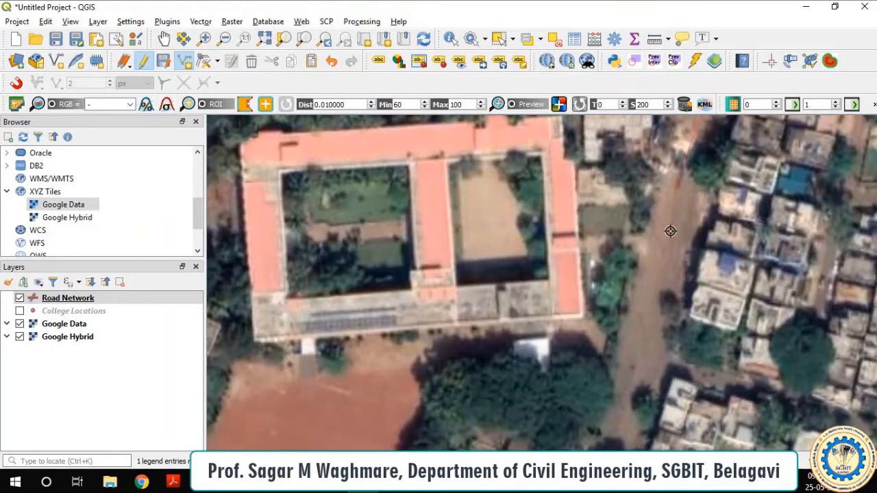
{"action": "left_click", "coordinate": [665, 224]}
{"action": "left_click", "coordinate": [629, 328]}
{"action": "left_click_drag", "start_coordinate": [632, 324], "coordinate": [682, 146]}
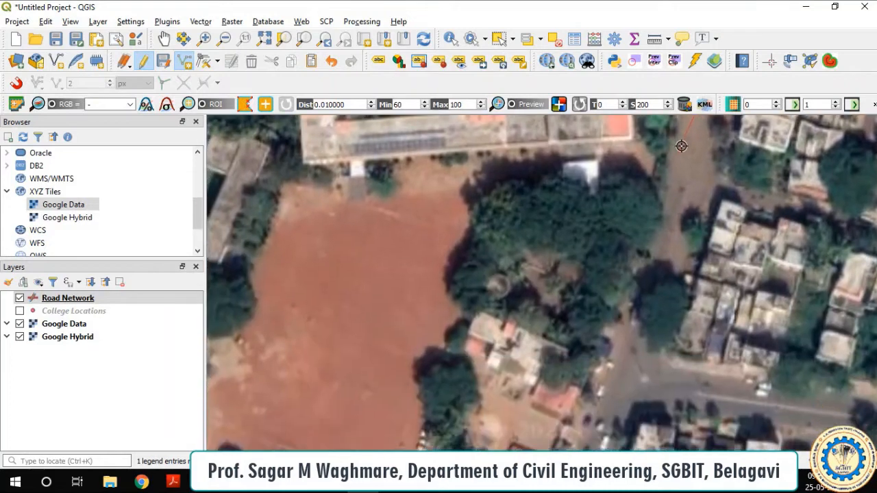
{"action": "left_click", "coordinate": [676, 187]}
{"action": "left_click", "coordinate": [667, 221]}
{"action": "left_click", "coordinate": [651, 267]}
{"action": "left_click", "coordinate": [611, 386]}
- Turn the third road line west off the paved road, end it at the red-roofed parking sheds, and finish the line
{"action": "left_click_drag", "start_coordinate": [622, 350], "coordinate": [656, 178]}
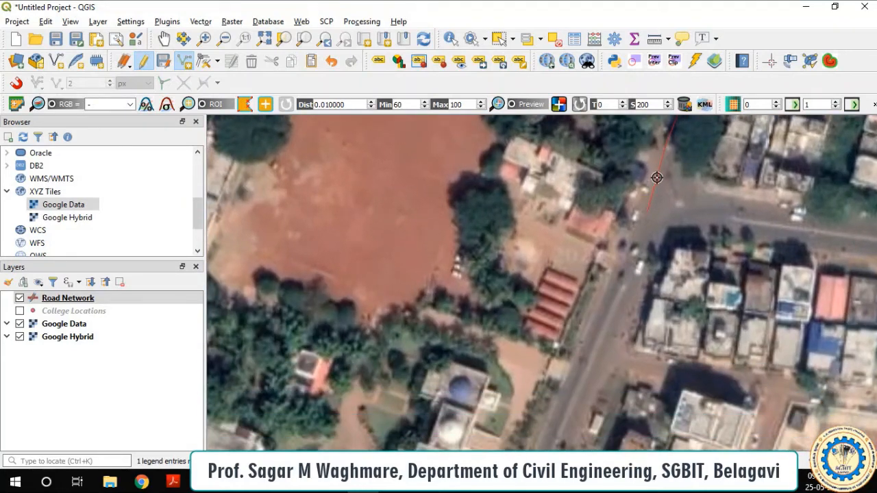
{"action": "left_click", "coordinate": [623, 260]}
{"action": "left_click", "coordinate": [598, 259]}
{"action": "left_click", "coordinate": [576, 253]}
{"action": "right_click", "coordinate": [557, 279]}
- Give the third road line id 2 and the Name "KLE to SGBIT Parking", and save its attributes
{"action": "left_click", "coordinate": [433, 327]}
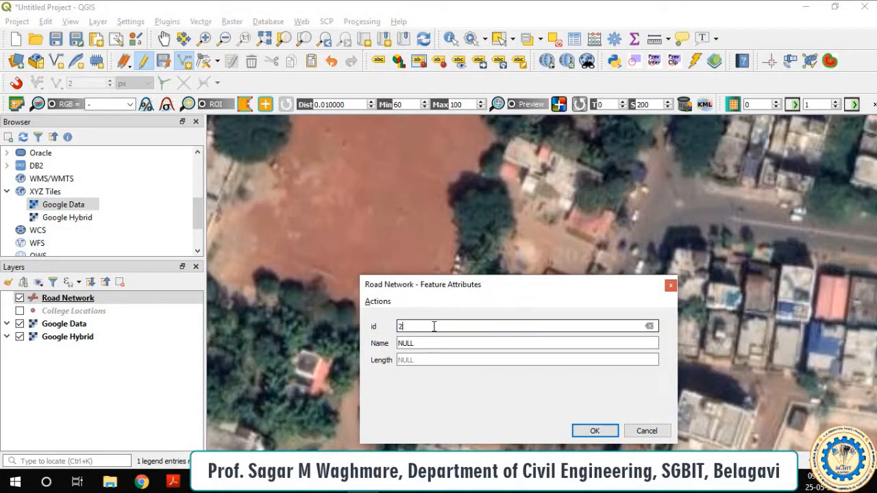
{"action": "left_click", "coordinate": [431, 342]}
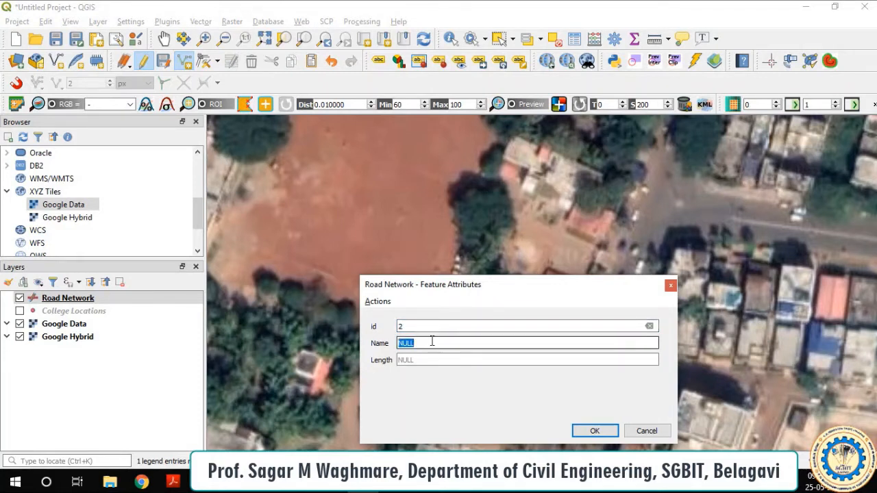
{"action": "type", "text": "KLE to SGBIT Parking"}
{"action": "left_click", "coordinate": [593, 431]}
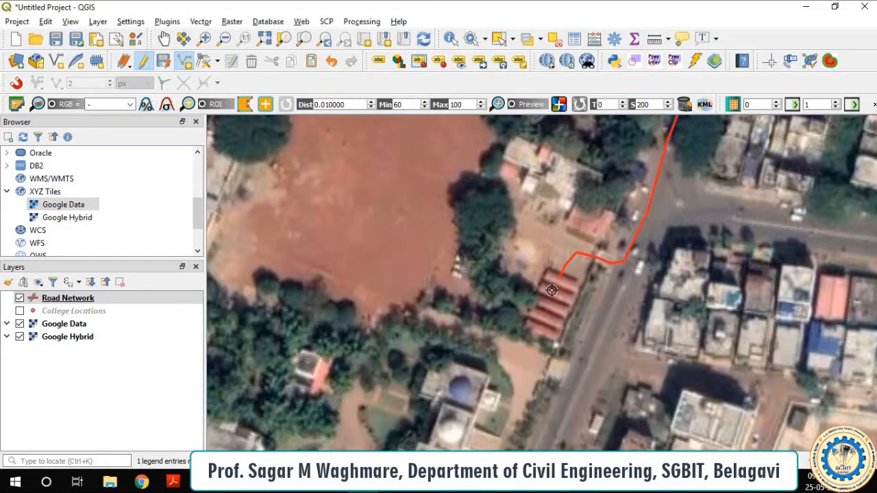
- Start a fourth road line at the parking sheds and trace it northwest across the yard toward the red playground
{"action": "scroll", "coordinate": [572, 296], "scroll_direction": "down", "scroll_amount": 3}
{"action": "scroll", "coordinate": [581, 281], "scroll_direction": "up", "scroll_amount": 2}
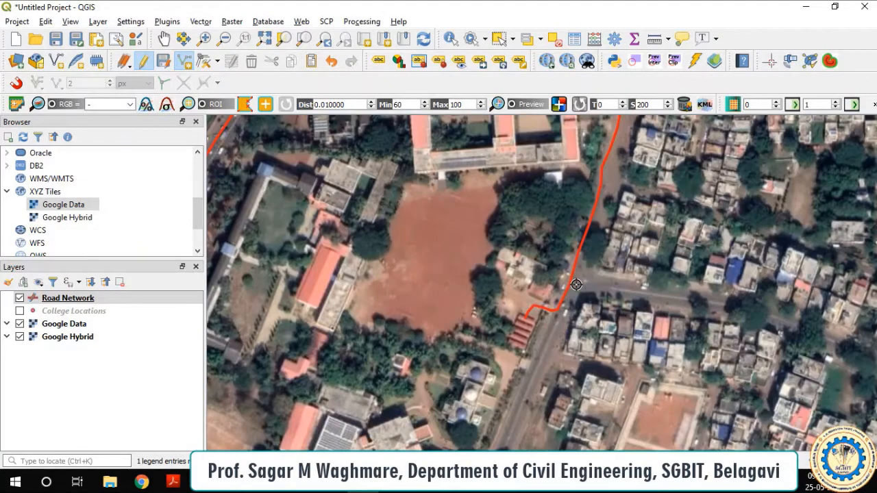
{"action": "scroll", "coordinate": [548, 294], "scroll_direction": "up", "scroll_amount": 2}
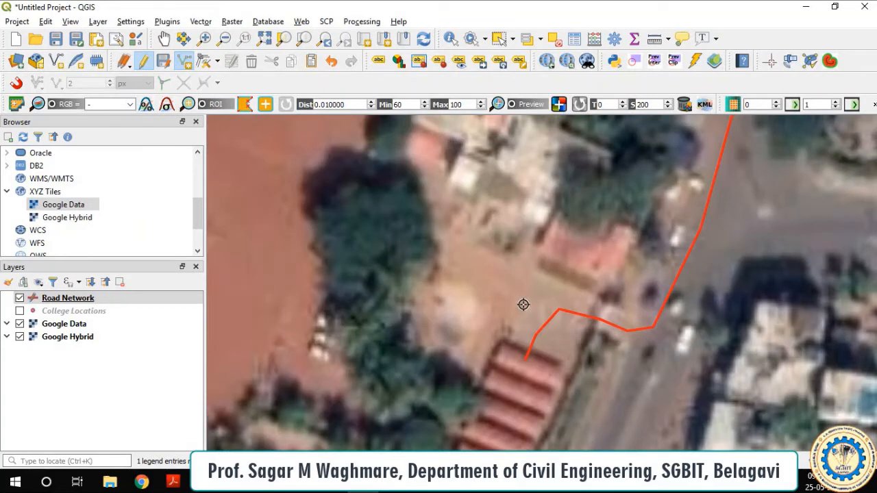
{"action": "left_click", "coordinate": [524, 342]}
{"action": "left_click", "coordinate": [527, 291]}
{"action": "left_click", "coordinate": [484, 270]}
{"action": "left_click", "coordinate": [468, 262]}
- Continue the fourth road line west across the red playground to the long building on its far side, and finish it
{"action": "scroll", "coordinate": [446, 253], "scroll_direction": "down", "scroll_amount": 1}
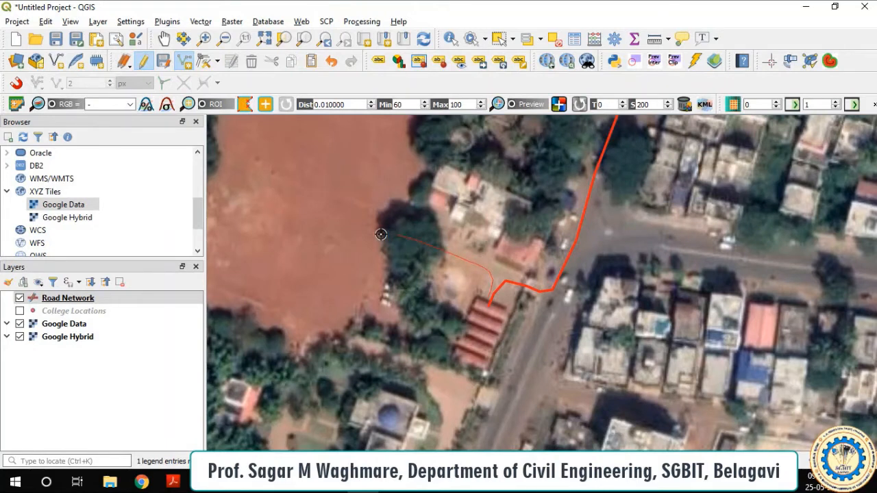
{"action": "left_click", "coordinate": [381, 234]}
{"action": "left_click_drag", "start_coordinate": [354, 233], "coordinate": [626, 249]}
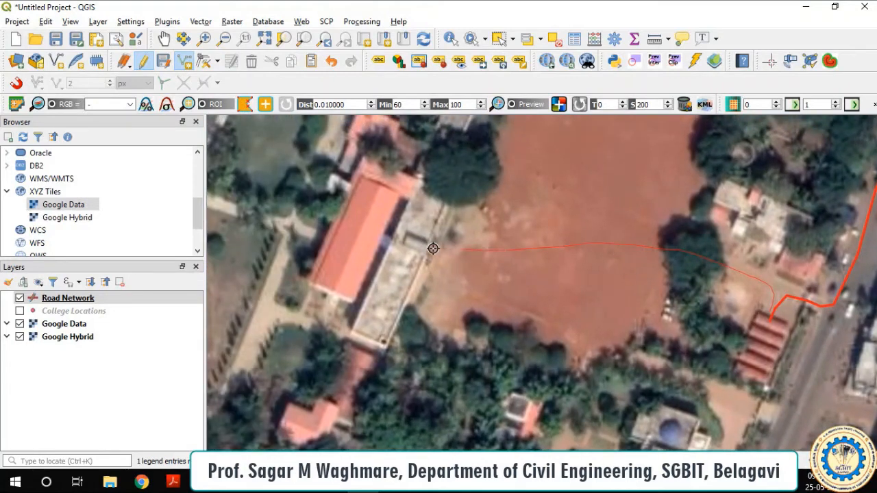
{"action": "scroll", "coordinate": [433, 248], "scroll_direction": "up", "scroll_amount": 3}
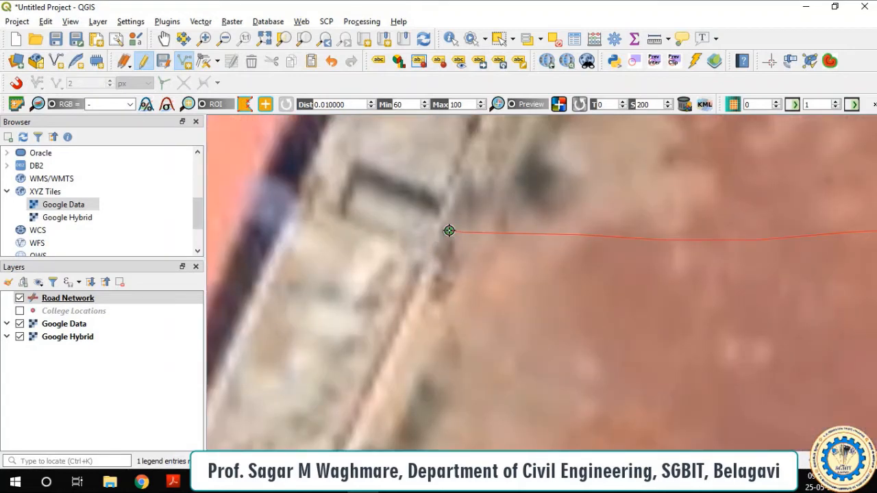
{"action": "right_click", "coordinate": [449, 230]}
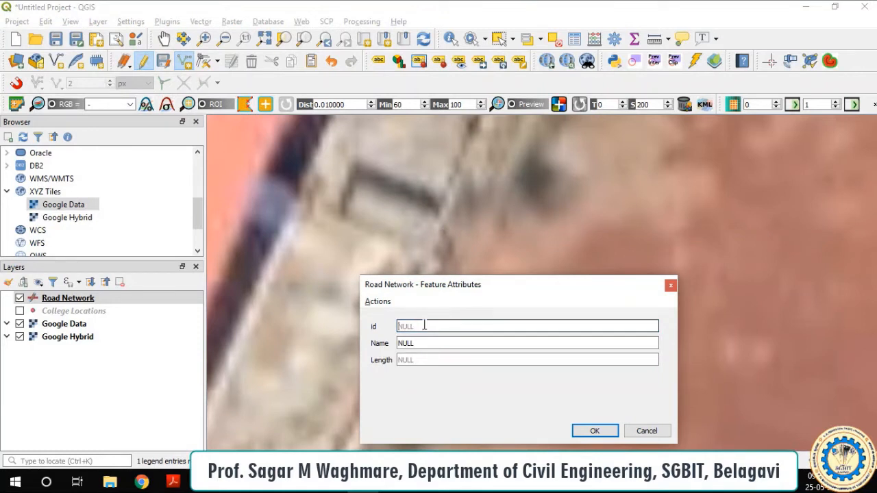
- Give the fourth road line id 4 and the Name "Parking to Civil Department", and save its attributes
{"action": "type", "text": "4"}
{"action": "left_click_drag", "start_coordinate": [423, 343], "coordinate": [394, 347]}
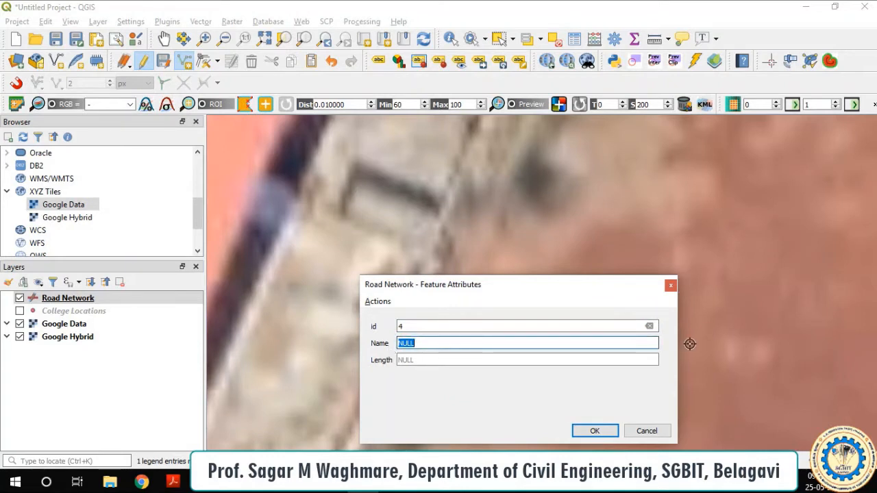
{"action": "type", "text": "Parking to Civil Department"}
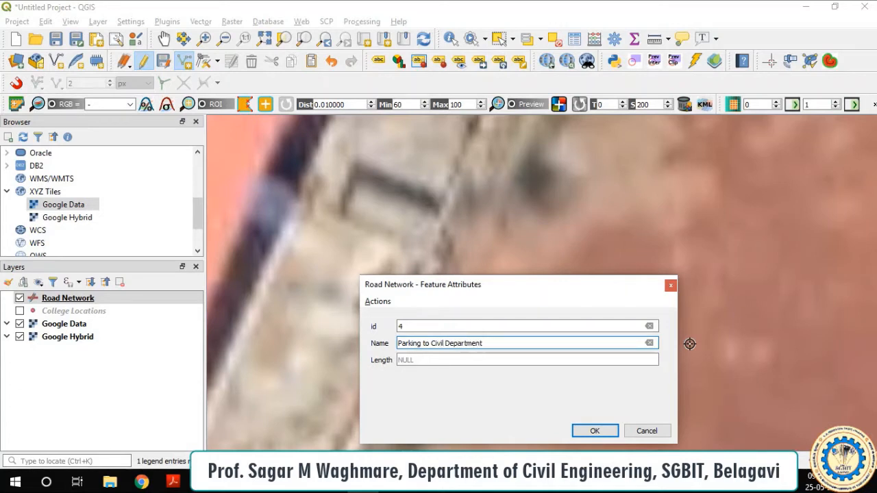
{"action": "left_click", "coordinate": [595, 431]}
- Turn on single labels for the Road Network layer, using the Name field as the label text
{"action": "scroll", "coordinate": [538, 282], "scroll_direction": "down", "scroll_amount": 5}
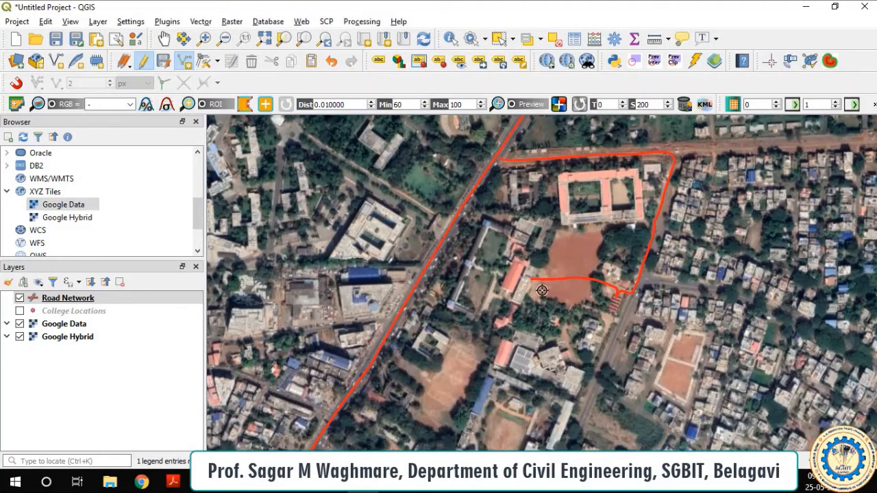
{"action": "scroll", "coordinate": [541, 289], "scroll_direction": "down", "scroll_amount": 3}
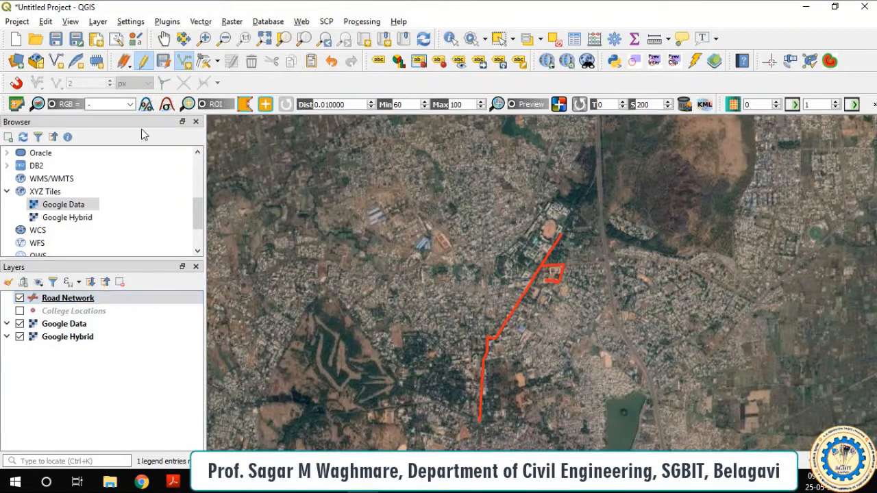
{"action": "right_click", "coordinate": [68, 299]}
{"action": "left_click", "coordinate": [91, 287]}
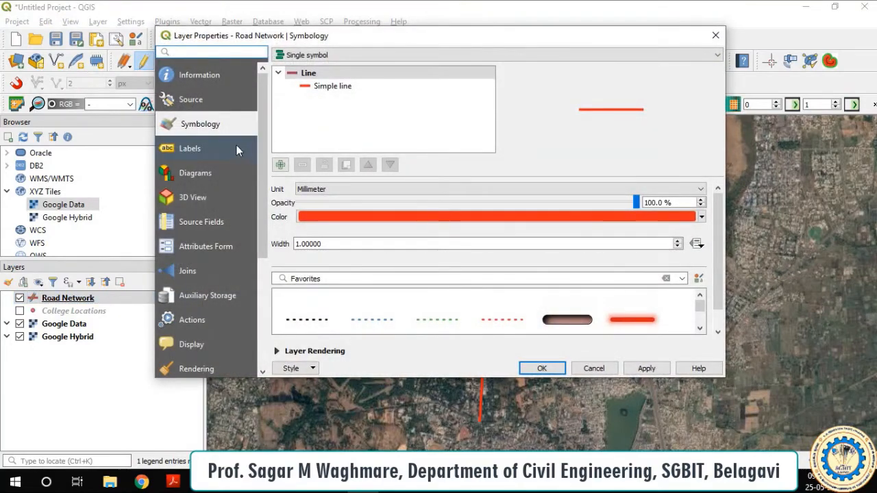
{"action": "left_click", "coordinate": [196, 148]}
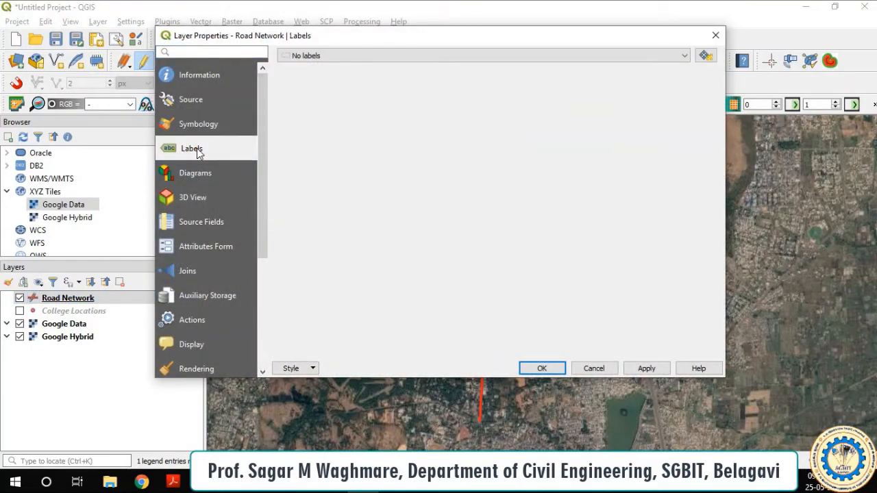
{"action": "left_click", "coordinate": [360, 56]}
{"action": "left_click", "coordinate": [352, 78]}
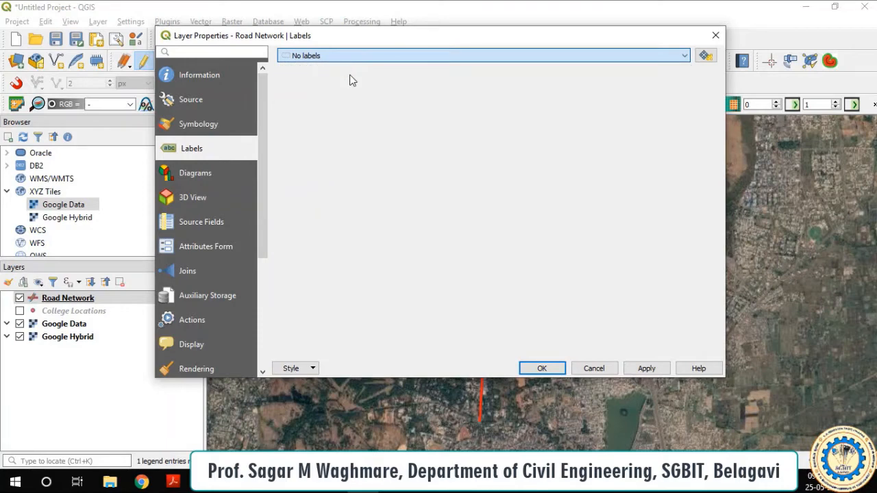
{"action": "left_click", "coordinate": [485, 75]}
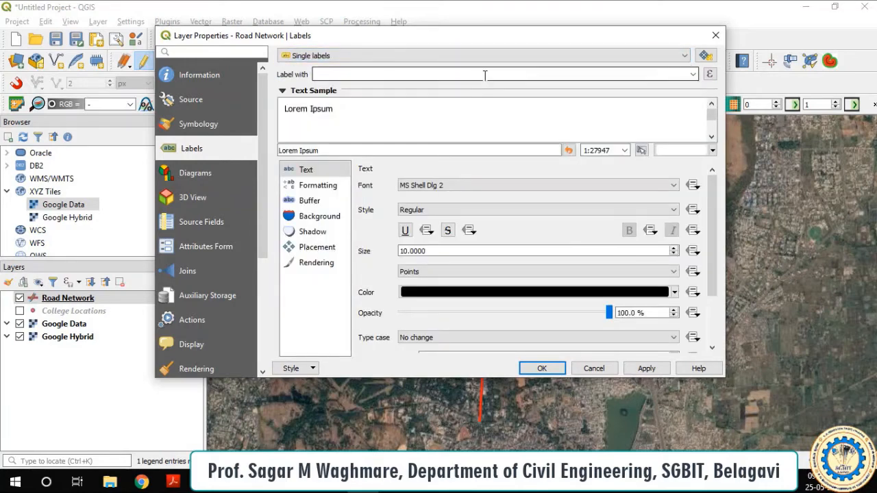
{"action": "left_click", "coordinate": [692, 74]}
{"action": "left_click", "coordinate": [648, 94]}
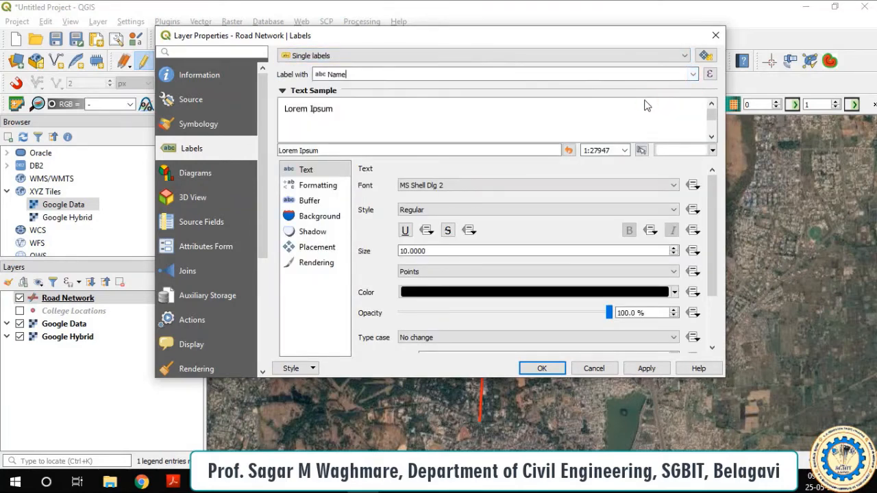
- Set the road label font to Montserrat and the text color to yellow, and apply the label settings
{"action": "left_click", "coordinate": [450, 189]}
{"action": "scroll", "coordinate": [459, 226], "scroll_direction": "down", "scroll_amount": 10}
{"action": "left_click", "coordinate": [463, 219]}
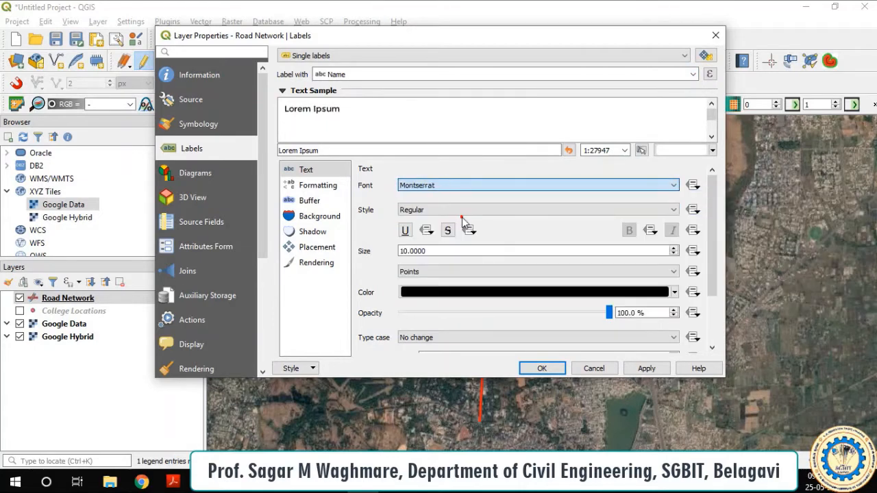
{"action": "left_click", "coordinate": [675, 292]}
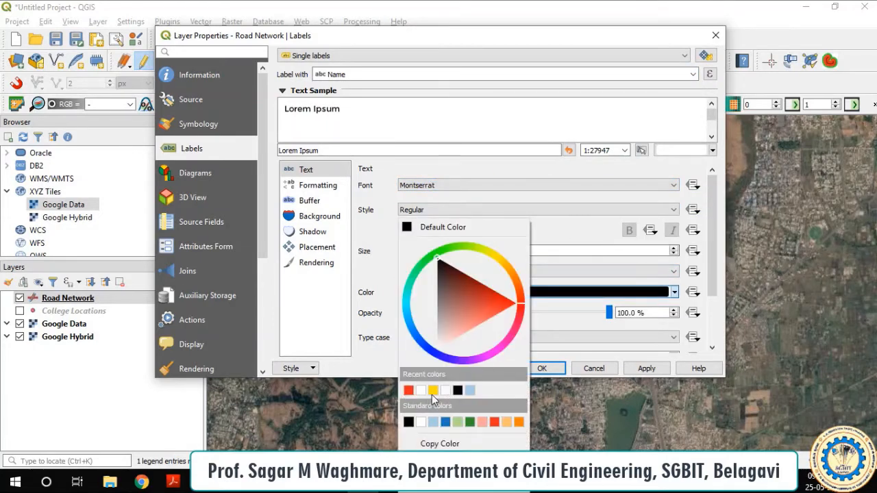
{"action": "left_click", "coordinate": [433, 390]}
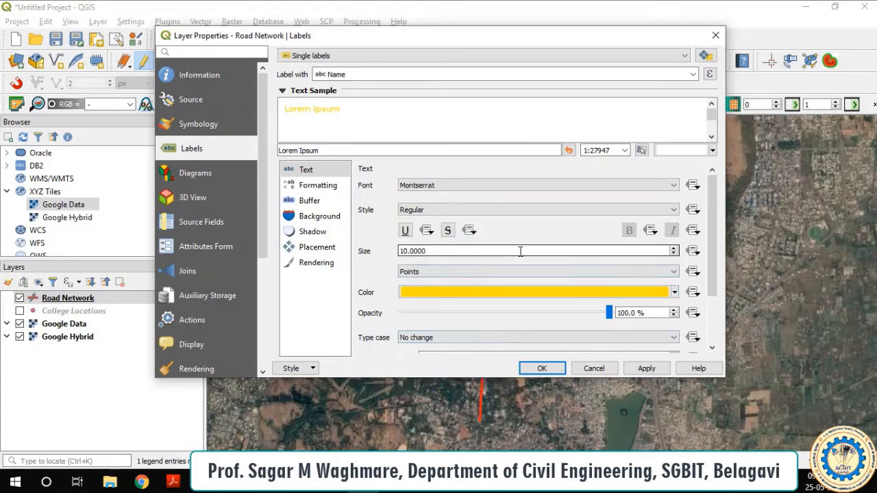
{"action": "left_click", "coordinate": [646, 369]}
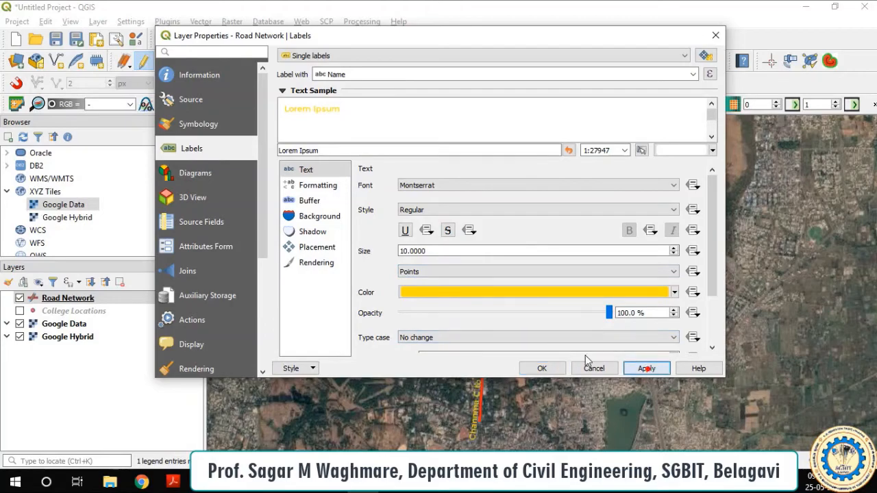
{"action": "left_click", "coordinate": [543, 368]}
- Examine how the road name labels are placed along the lines at several map scales
{"action": "scroll", "coordinate": [508, 330], "scroll_direction": "up", "scroll_amount": 2}
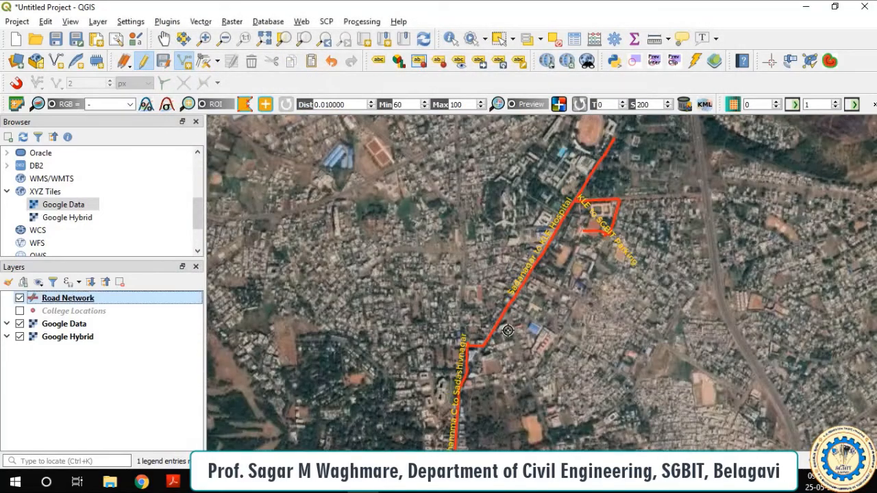
{"action": "scroll", "coordinate": [576, 236], "scroll_direction": "up", "scroll_amount": 1}
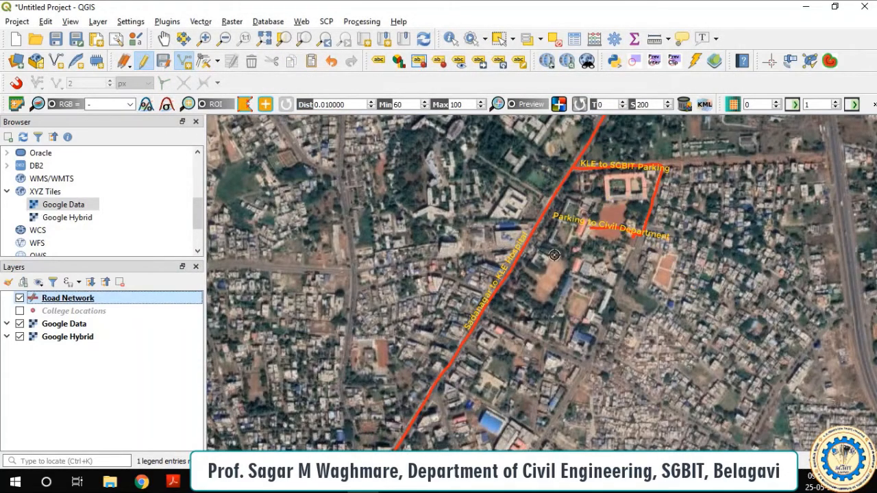
{"action": "scroll", "coordinate": [529, 312], "scroll_direction": "down", "scroll_amount": 2}
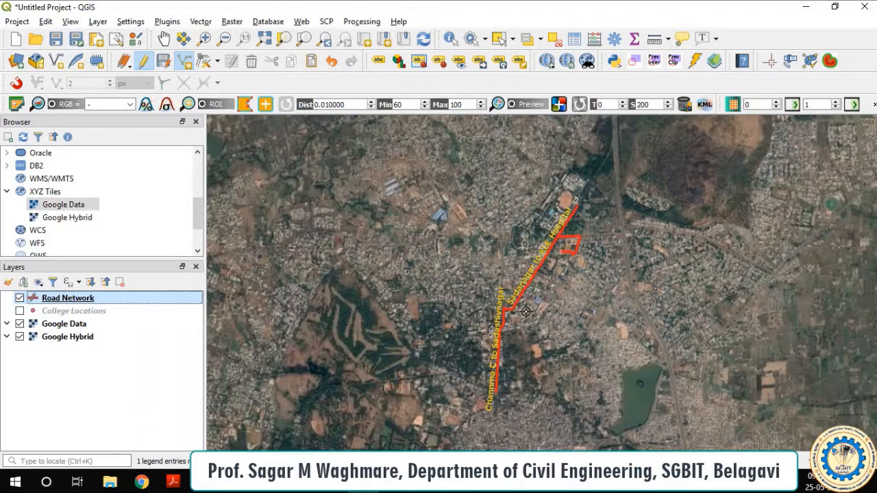
{"action": "scroll", "coordinate": [525, 311], "scroll_direction": "up", "scroll_amount": 1}
{"action": "scroll", "coordinate": [530, 306], "scroll_direction": "down", "scroll_amount": 2}
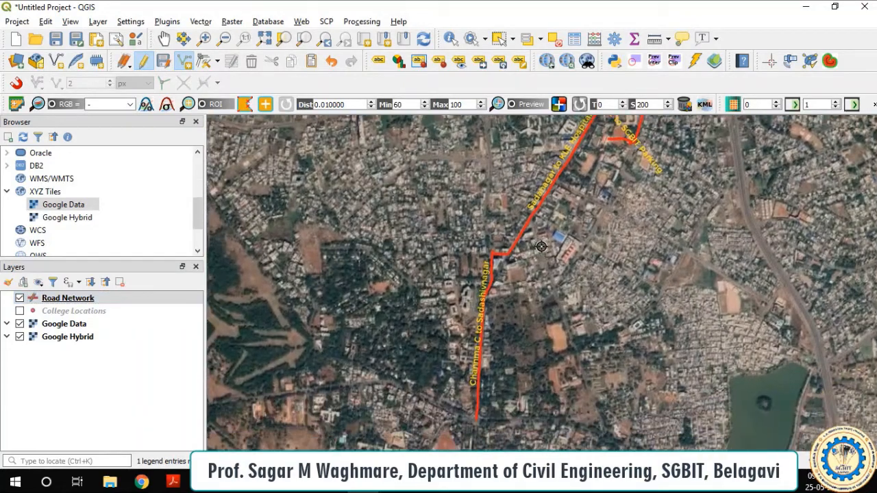
{"action": "scroll", "coordinate": [528, 252], "scroll_direction": "down", "scroll_amount": 2}
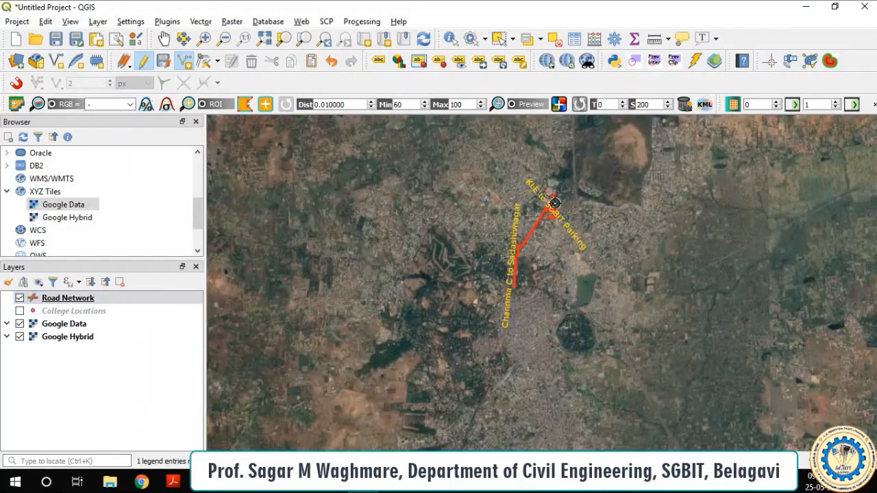
{"action": "scroll", "coordinate": [555, 203], "scroll_direction": "up", "scroll_amount": 1}
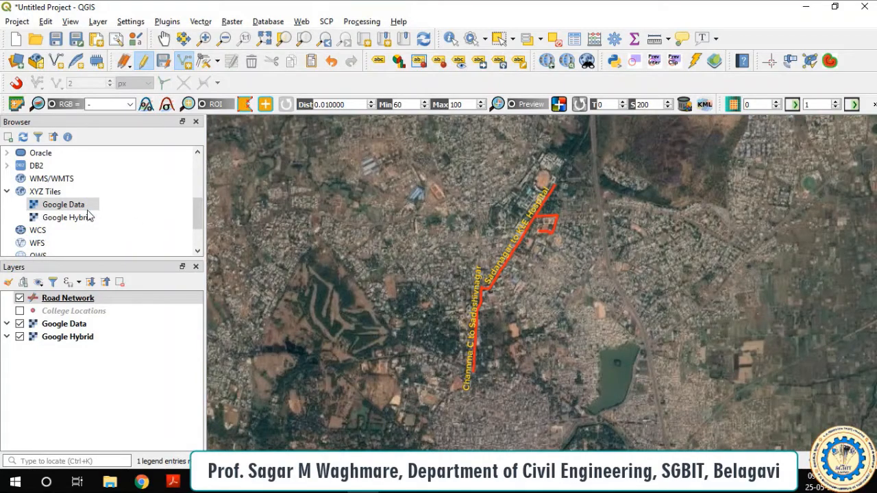
- Reduce the Road Network label text size to 7 points and check the labels around the campus roads
{"action": "right_click", "coordinate": [67, 300]}
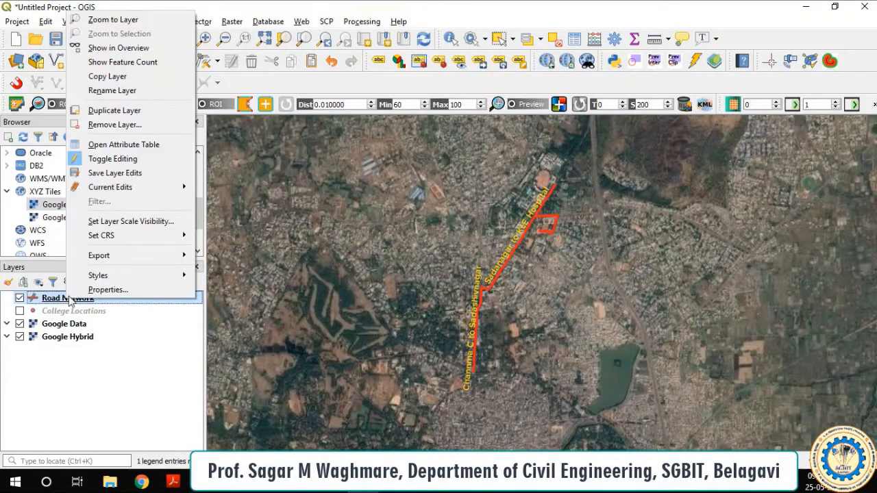
{"action": "left_click", "coordinate": [93, 292]}
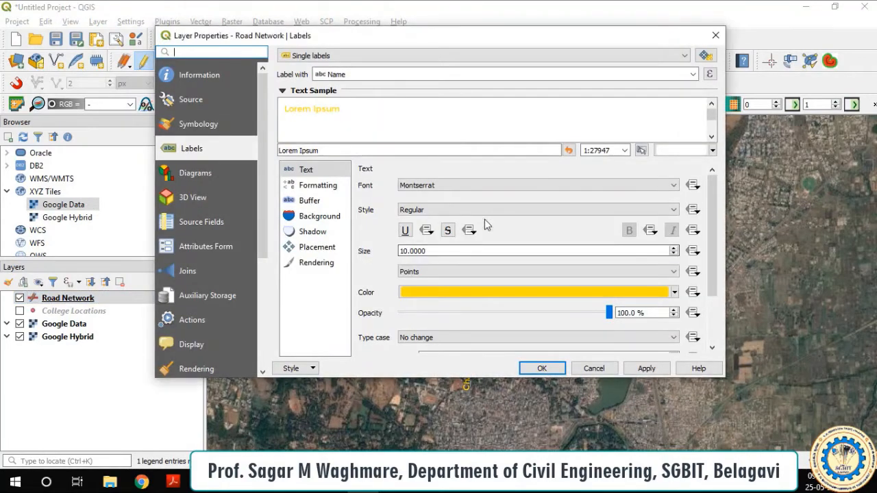
{"action": "left_click_drag", "start_coordinate": [408, 252], "coordinate": [392, 251]}
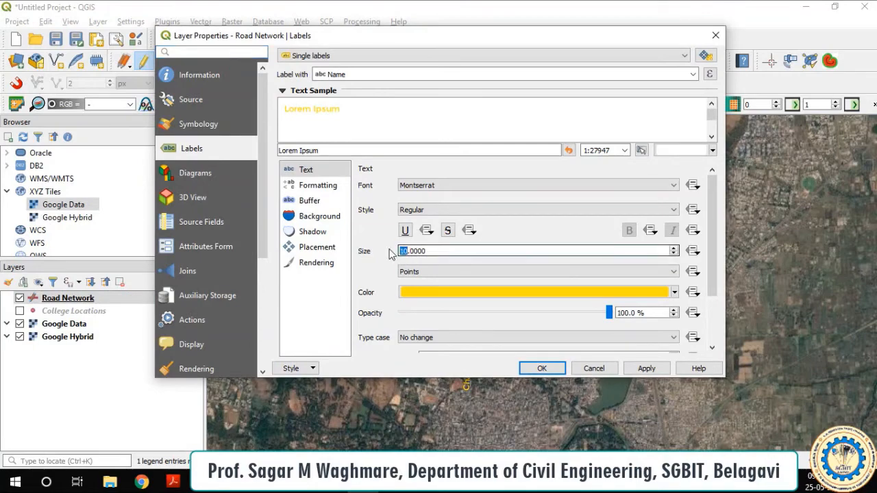
{"action": "key", "text": "BackSpace"}
{"action": "type", "text": "7"}
{"action": "left_click", "coordinate": [646, 368]}
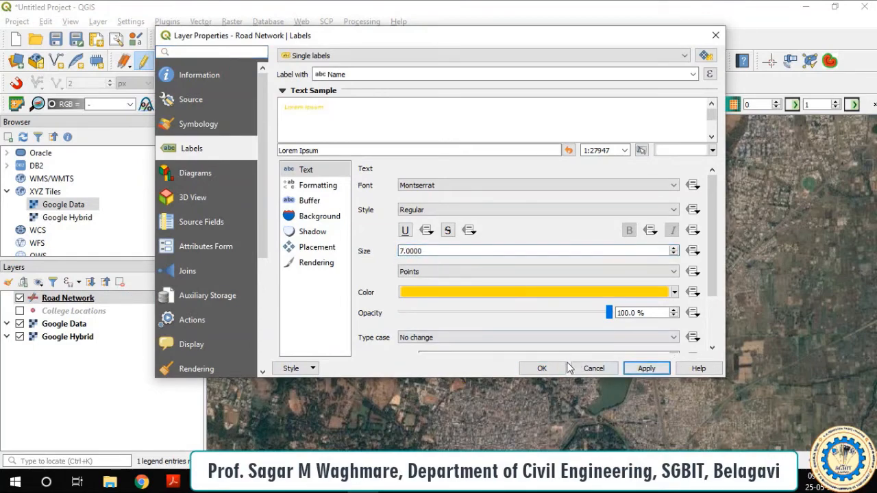
{"action": "left_click", "coordinate": [557, 366]}
{"action": "scroll", "coordinate": [545, 226], "scroll_direction": "up", "scroll_amount": 2}
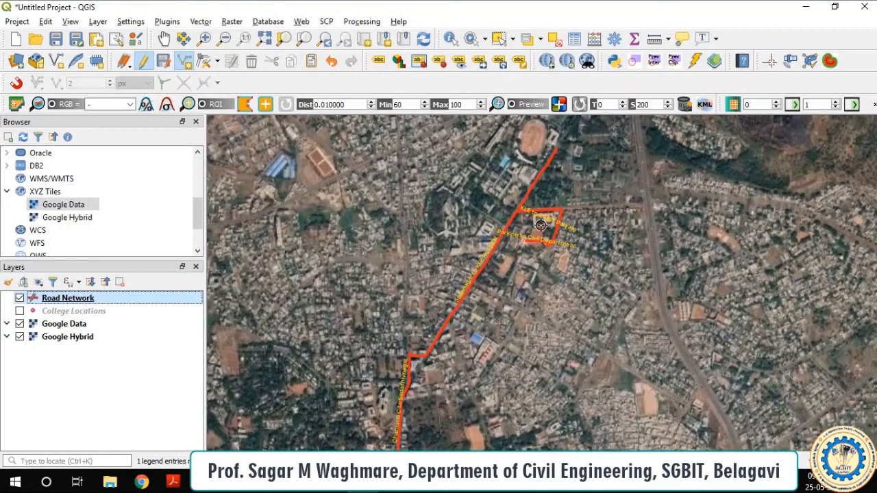
{"action": "scroll", "coordinate": [541, 226], "scroll_direction": "up", "scroll_amount": 1}
{"action": "scroll", "coordinate": [551, 229], "scroll_direction": "down", "scroll_amount": 1}
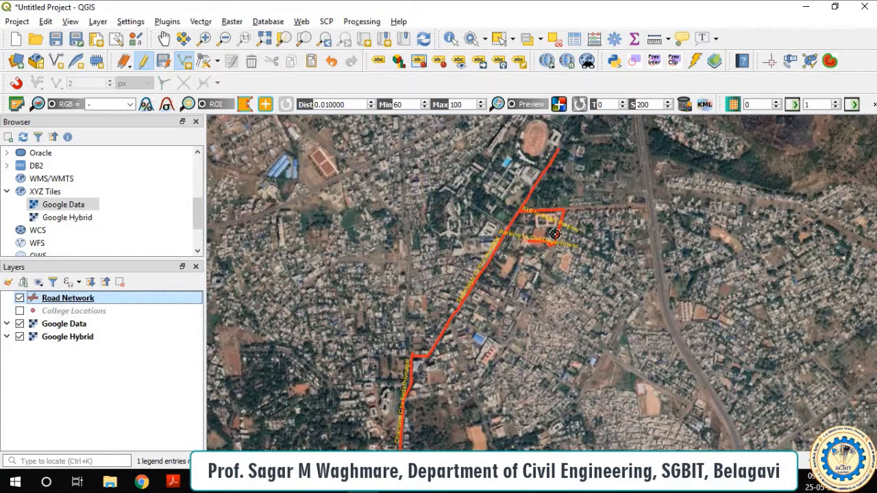
- Create a print layout titled "Road" and add a map that fills nearly the whole page
{"action": "left_click", "coordinate": [15, 21]}
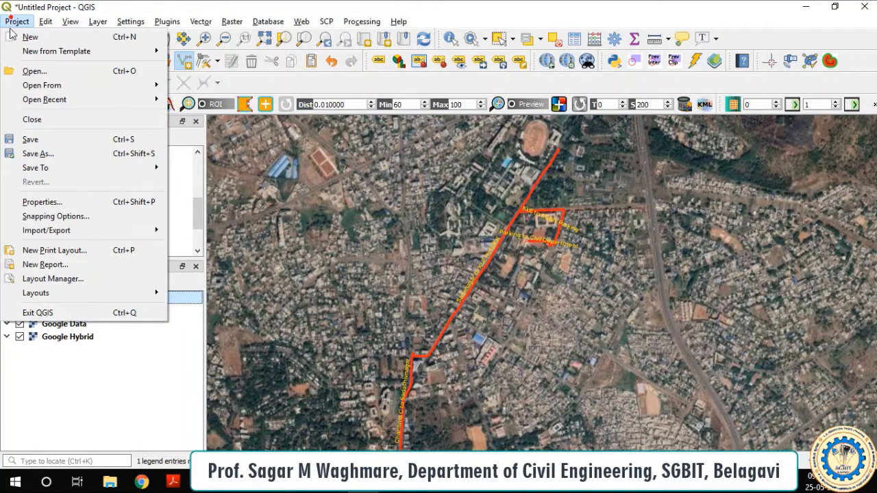
{"action": "left_click", "coordinate": [55, 251]}
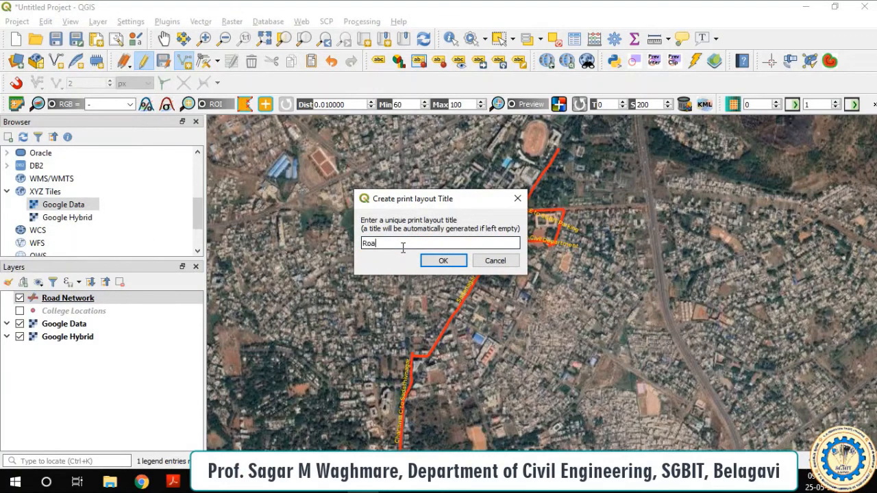
{"action": "left_click", "coordinate": [443, 261]}
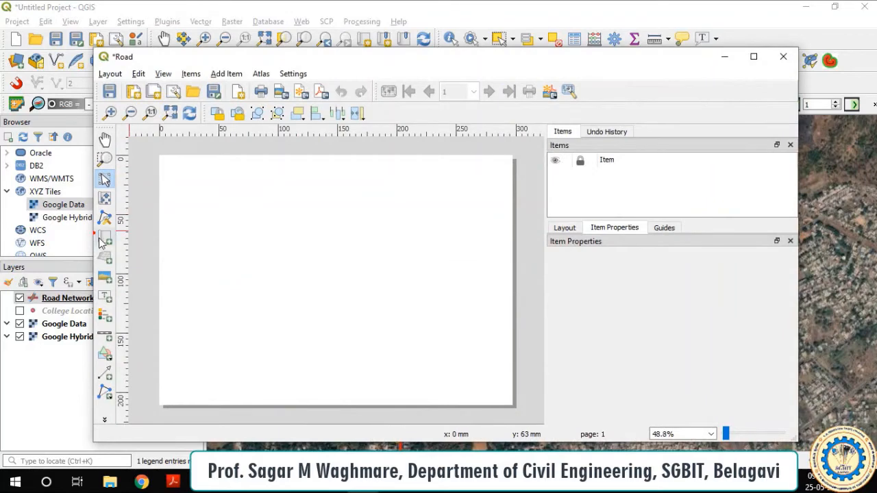
{"action": "left_click", "coordinate": [105, 239]}
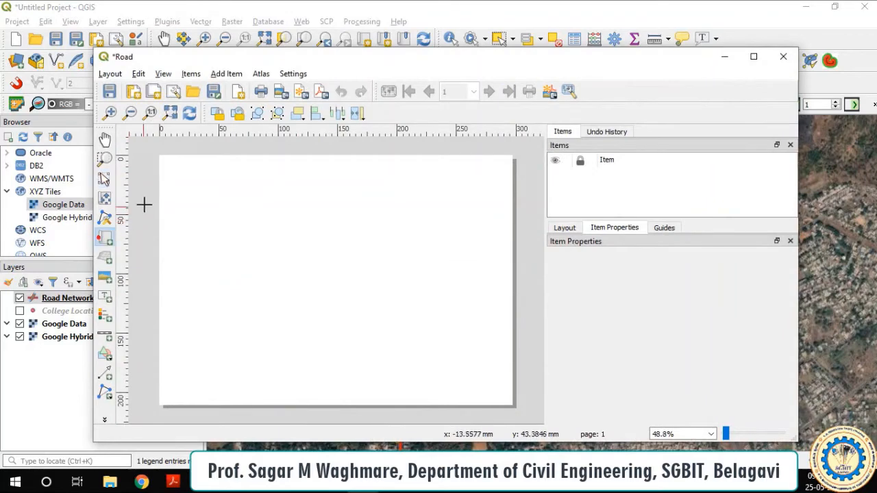
{"action": "left_click_drag", "start_coordinate": [171, 167], "coordinate": [505, 399]}
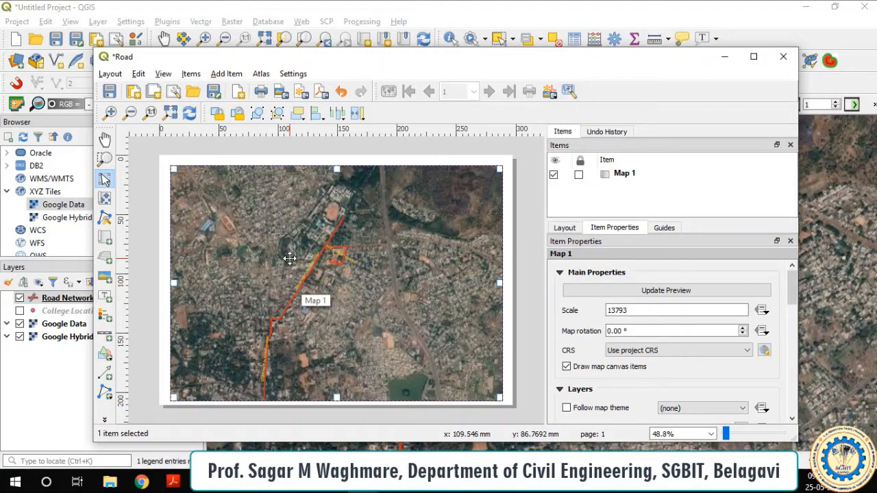
- Add a legend over the map's lower-left corner and turn off automatic updating of its items
{"action": "left_click", "coordinate": [102, 316]}
{"action": "left_click_drag", "start_coordinate": [176, 368], "coordinate": [196, 352]}
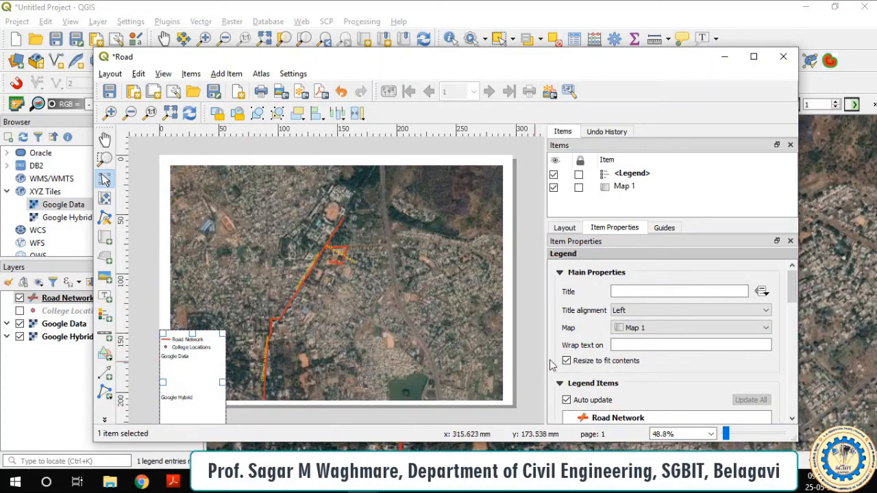
{"action": "left_click", "coordinate": [615, 175]}
{"action": "scroll", "coordinate": [646, 307], "scroll_direction": "down", "scroll_amount": 3}
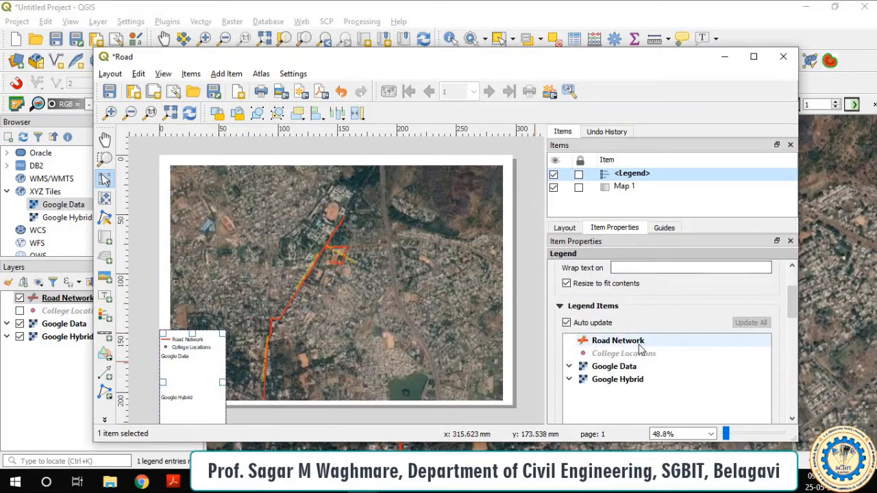
{"action": "left_click", "coordinate": [566, 323]}
- Remove the Google Data and Google Hybrid entries from the legend
{"action": "scroll", "coordinate": [669, 292], "scroll_direction": "down", "scroll_amount": 3}
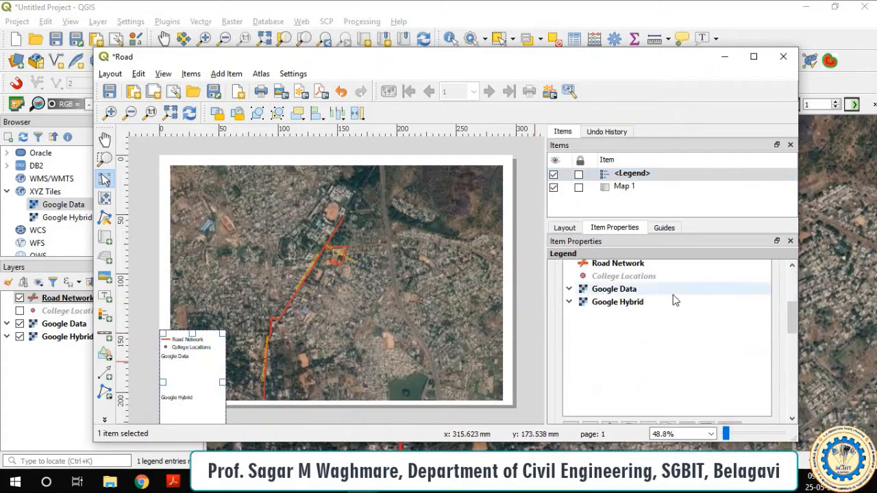
{"action": "scroll", "coordinate": [665, 316], "scroll_direction": "down", "scroll_amount": 3}
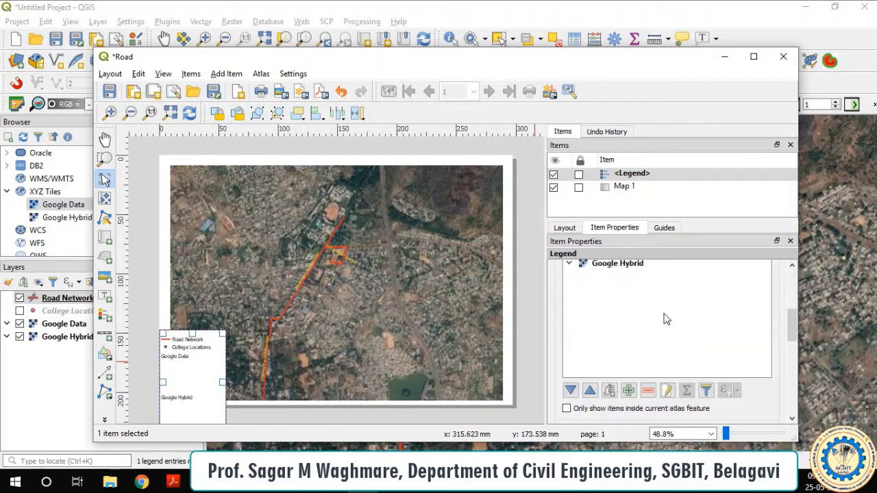
{"action": "left_click", "coordinate": [645, 390]}
{"action": "scroll", "coordinate": [622, 308], "scroll_direction": "up", "scroll_amount": 2}
{"action": "left_click", "coordinate": [621, 291]}
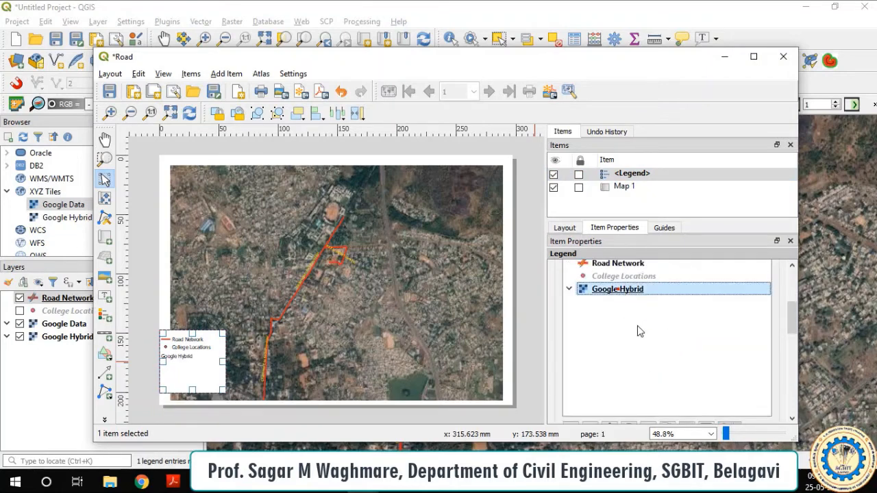
{"action": "scroll", "coordinate": [643, 363], "scroll_direction": "down", "scroll_amount": 3}
{"action": "left_click", "coordinate": [648, 347]}
- Remove the College Locations entry from the legend
{"action": "scroll", "coordinate": [638, 328], "scroll_direction": "up", "scroll_amount": 3}
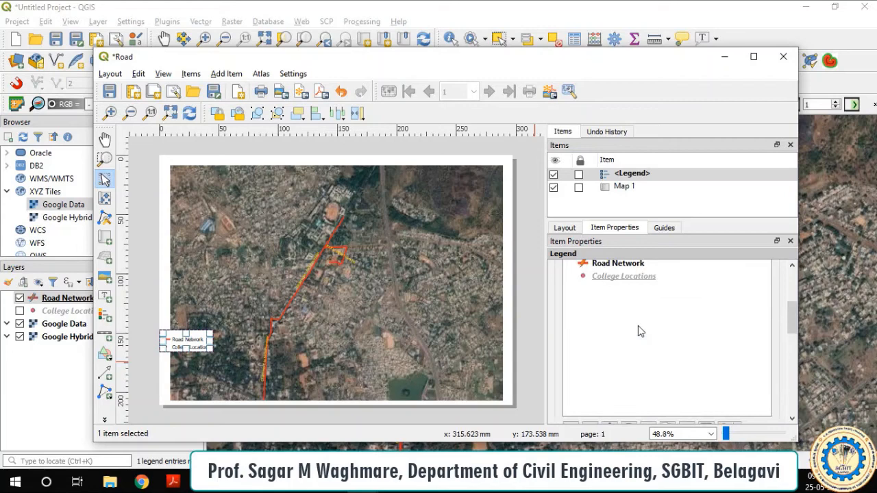
{"action": "left_click", "coordinate": [616, 278]}
{"action": "scroll", "coordinate": [647, 360], "scroll_direction": "down", "scroll_amount": 3}
{"action": "left_click", "coordinate": [647, 390]}
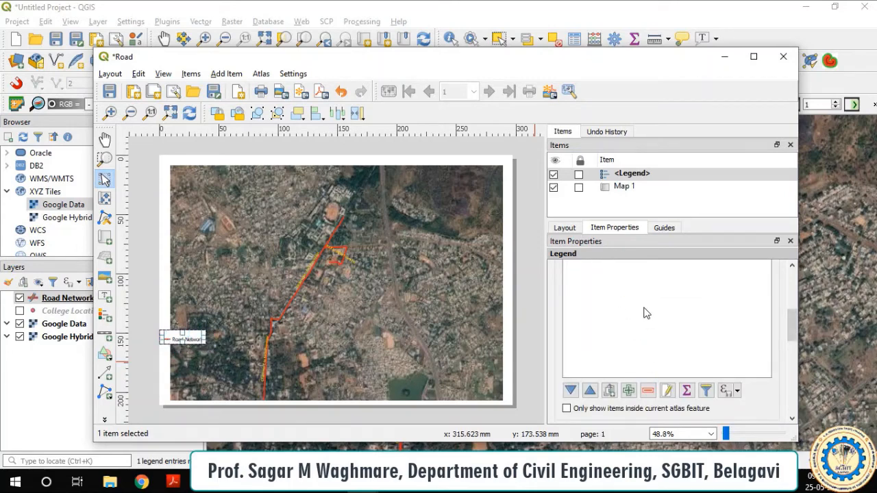
- Move the legend inside the map's lower-left corner and give it the title "Legend"
{"action": "scroll", "coordinate": [646, 312], "scroll_direction": "up", "scroll_amount": 3}
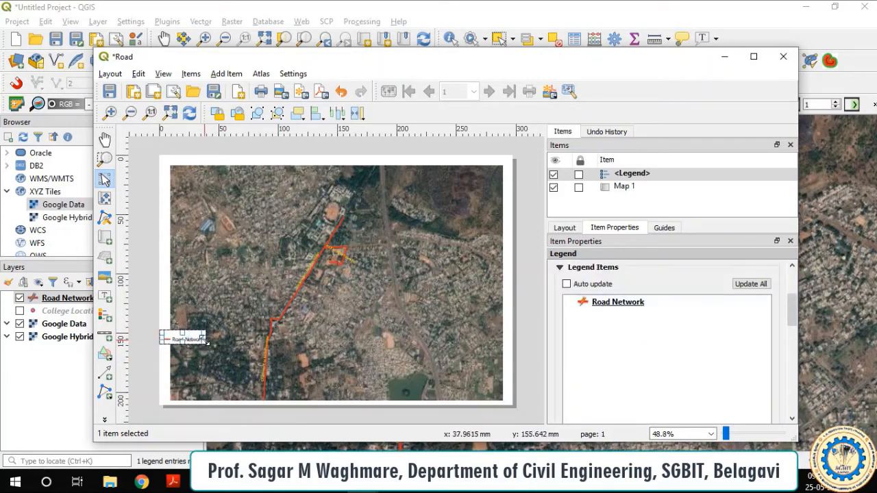
{"action": "left_click_drag", "start_coordinate": [197, 336], "coordinate": [207, 394]}
{"action": "scroll", "coordinate": [617, 288], "scroll_direction": "up", "scroll_amount": 3}
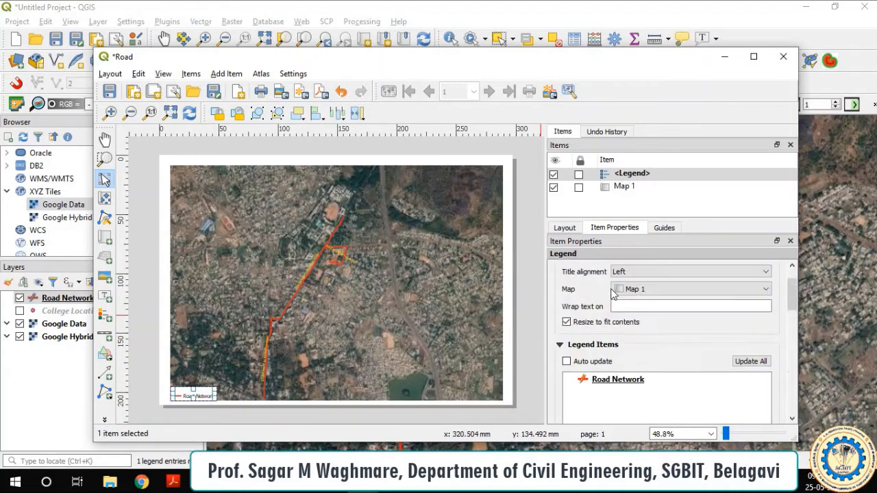
{"action": "left_click", "coordinate": [629, 292]}
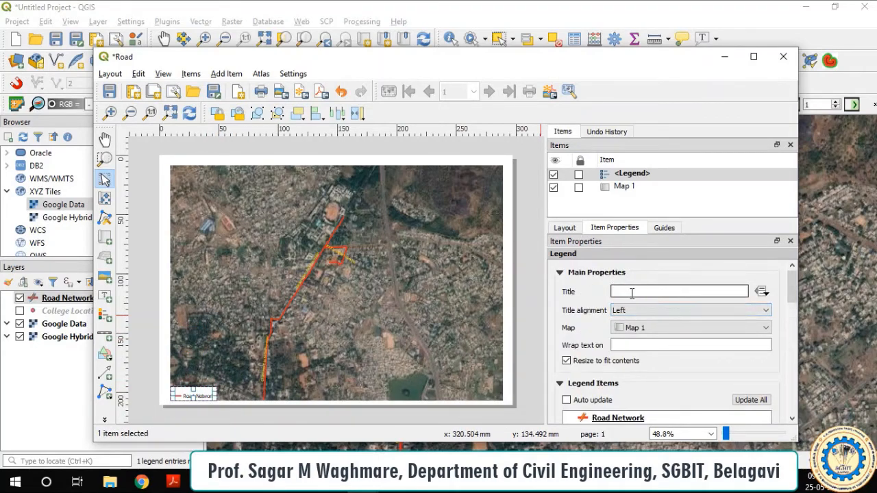
{"action": "type", "text": "Legend"}
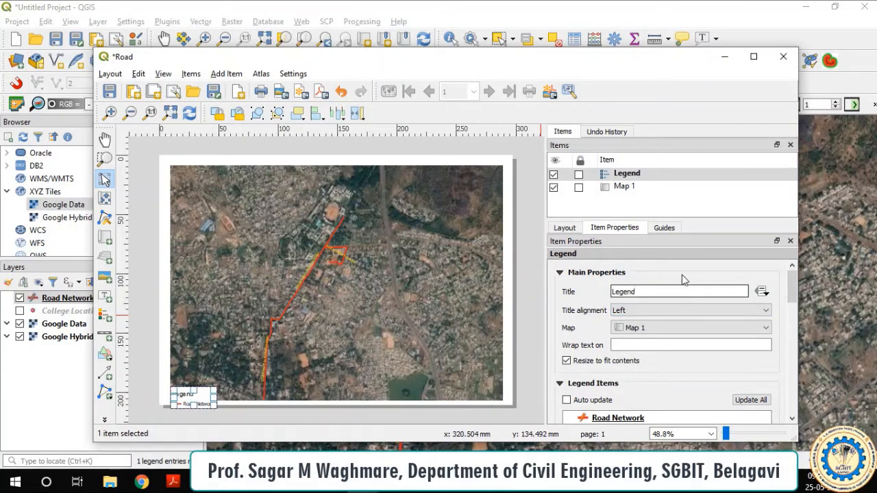
- Center the legend's title and shift the legend up so it sits within the map's lower edge
{"action": "left_click", "coordinate": [704, 311]}
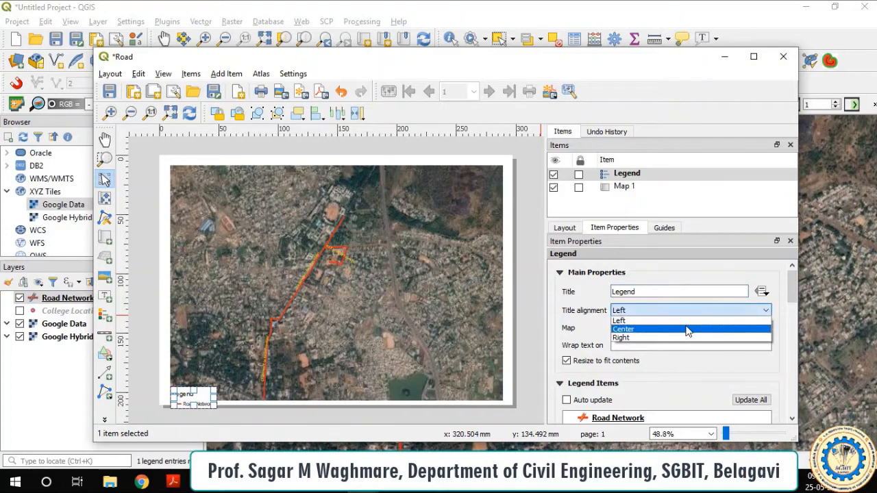
{"action": "left_click", "coordinate": [689, 329]}
{"action": "scroll", "coordinate": [646, 290], "scroll_direction": "down", "scroll_amount": 3}
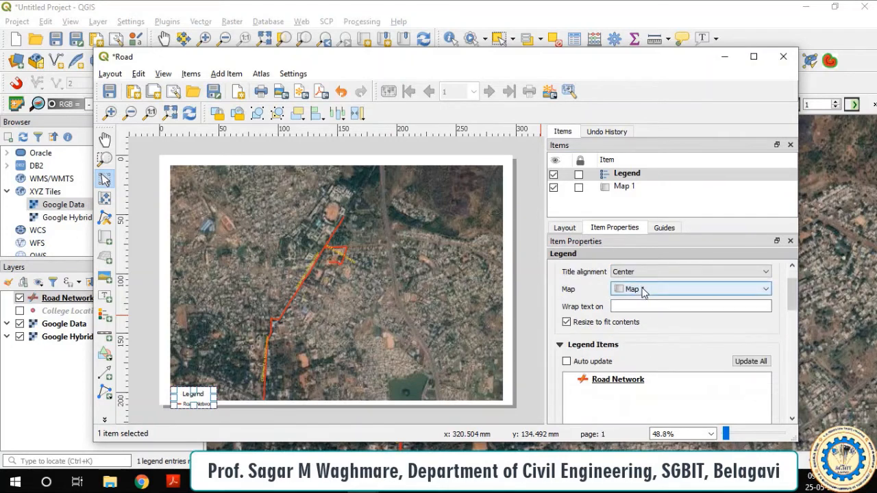
{"action": "left_click_drag", "start_coordinate": [196, 392], "coordinate": [197, 387]}
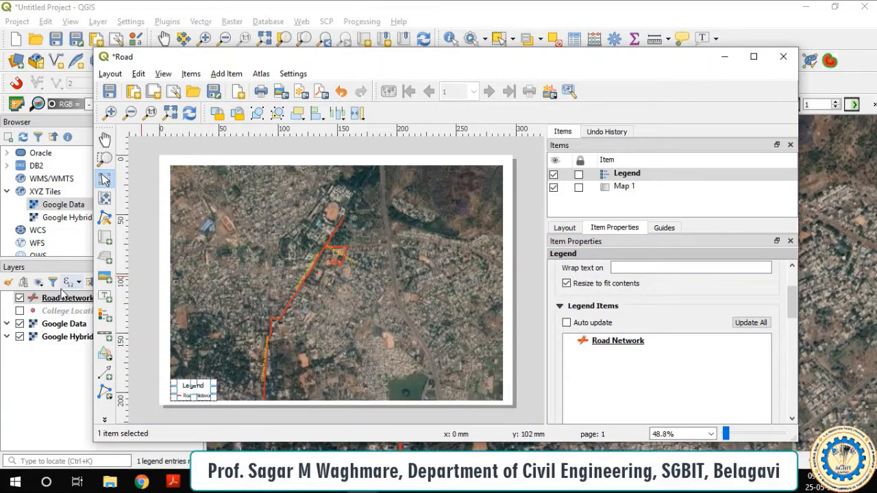
- Add a scale bar for Map 1 over the map's lower-right corner
{"action": "left_click_drag", "start_coordinate": [410, 379], "coordinate": [495, 387]}
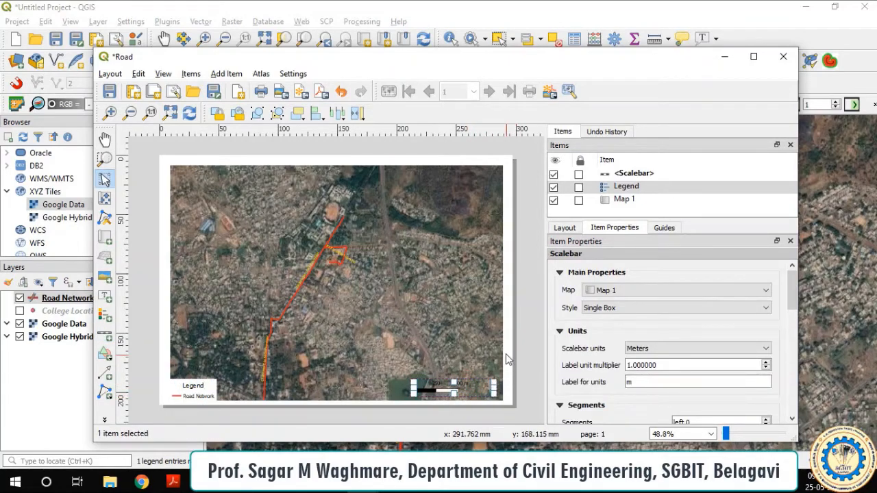
{"action": "scroll", "coordinate": [463, 385], "scroll_direction": "up", "scroll_amount": 1}
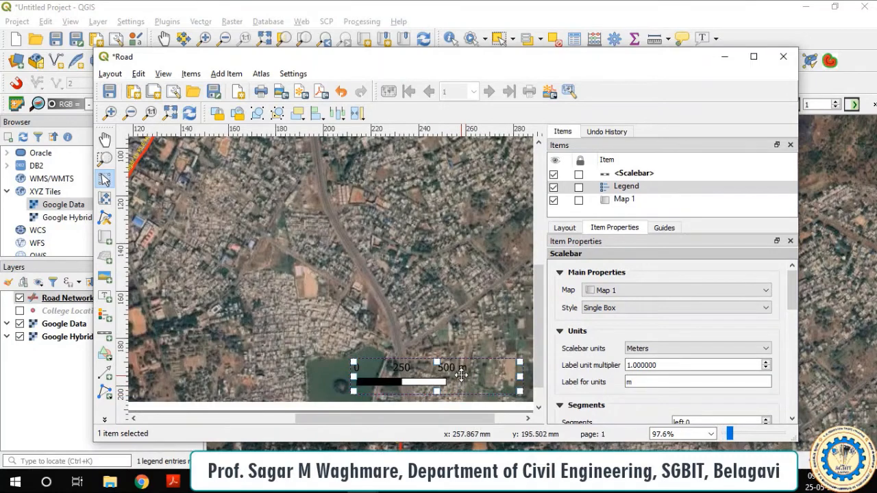
{"action": "scroll", "coordinate": [462, 381], "scroll_direction": "down", "scroll_amount": 2}
{"action": "scroll", "coordinate": [296, 270], "scroll_direction": "up", "scroll_amount": 1}
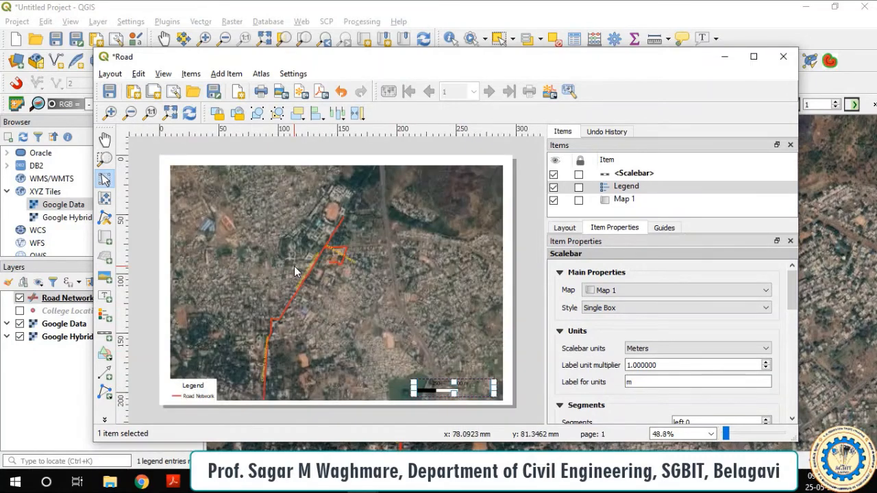
- Export the layout to the Desktop as a PDF named Road, and close the layout window
{"action": "scroll", "coordinate": [295, 271], "scroll_direction": "up", "scroll_amount": 1}
{"action": "scroll", "coordinate": [374, 275], "scroll_direction": "down", "scroll_amount": 1}
{"action": "scroll", "coordinate": [243, 219], "scroll_direction": "up", "scroll_amount": 1}
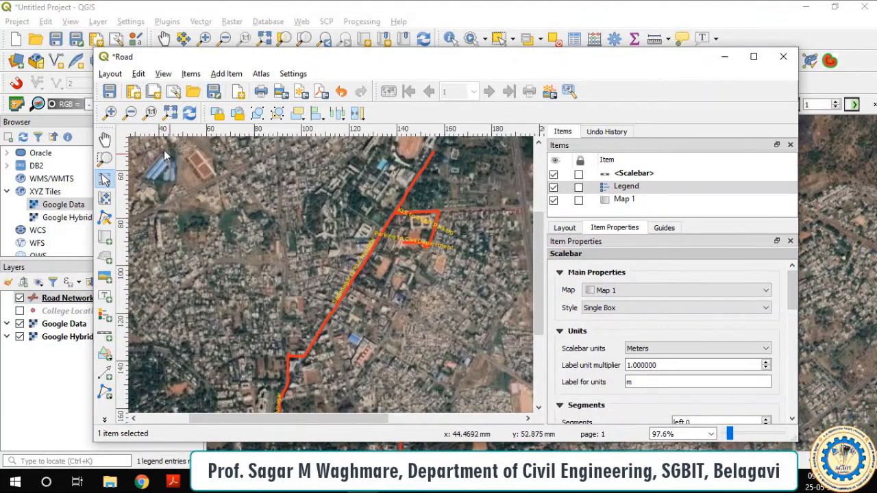
{"action": "left_click", "coordinate": [131, 114]}
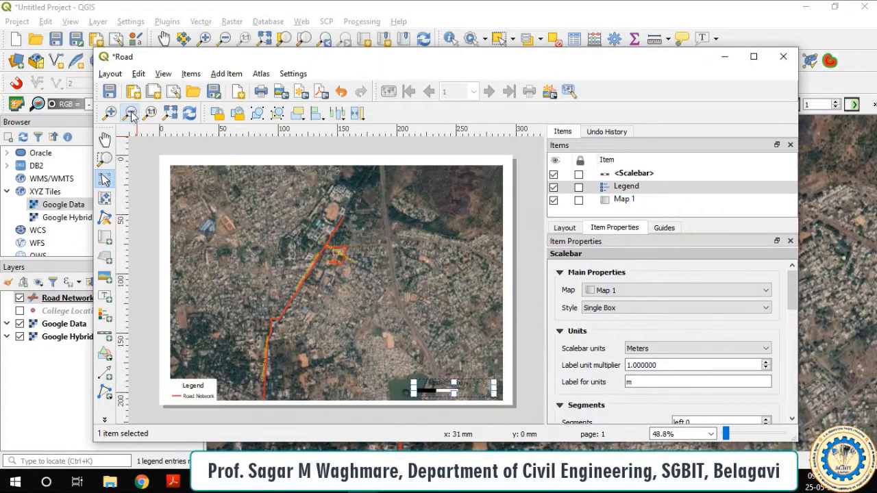
{"action": "left_click", "coordinate": [110, 73]}
{"action": "left_click", "coordinate": [130, 297]}
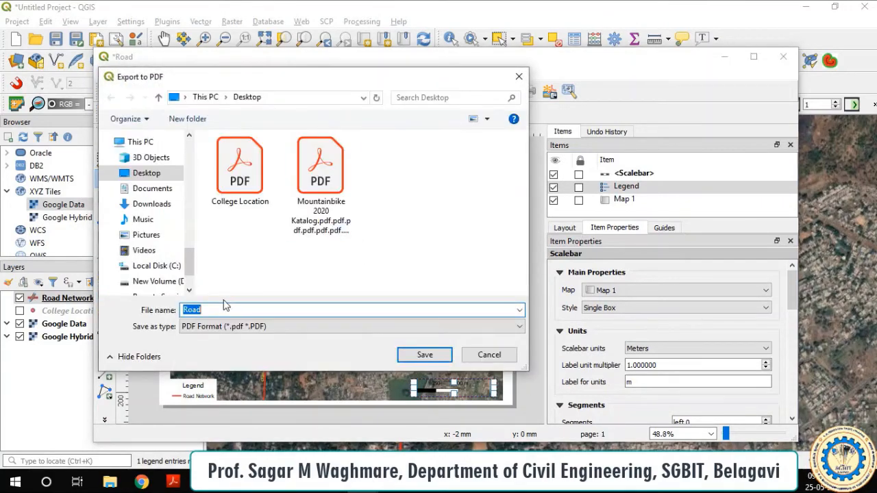
{"action": "left_click", "coordinate": [426, 350]}
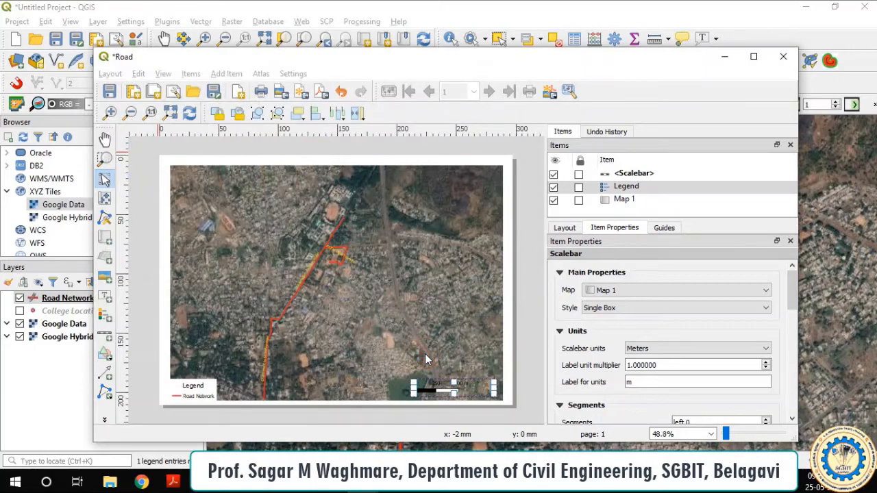
{"action": "left_click", "coordinate": [519, 304]}
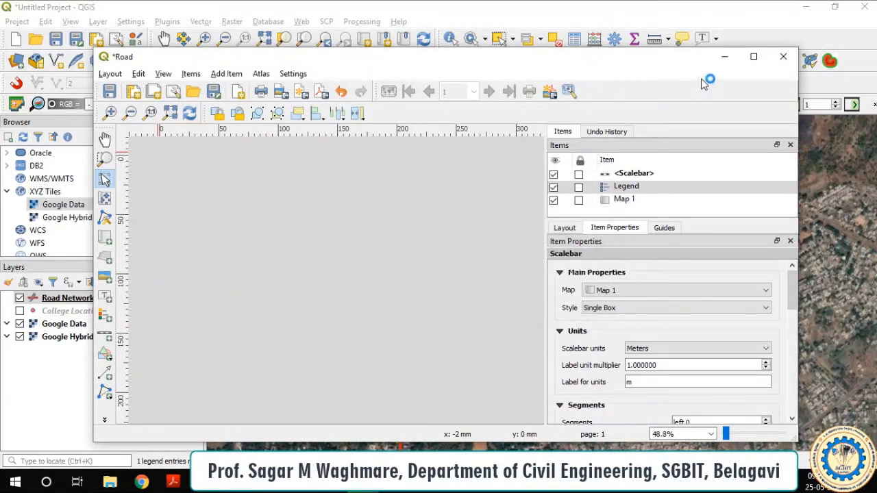
{"action": "left_click", "coordinate": [786, 60]}
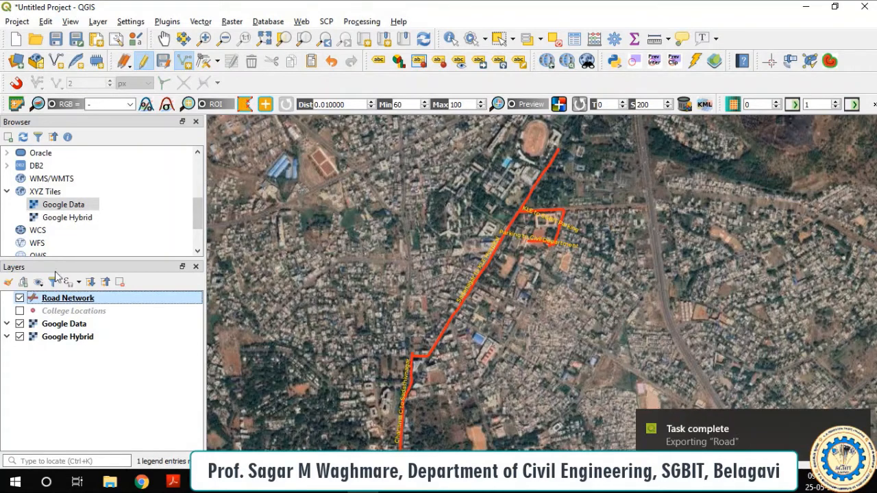
- Hide the Road Network layer and stop editing it, saving its changes
{"action": "left_click", "coordinate": [20, 298]}
{"action": "scroll", "coordinate": [540, 290], "scroll_direction": "up", "scroll_amount": 1}
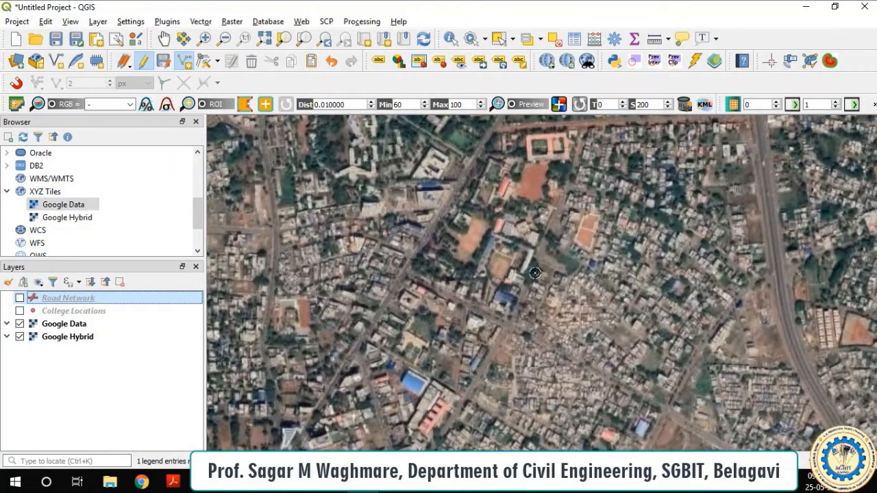
{"action": "left_click", "coordinate": [144, 63]}
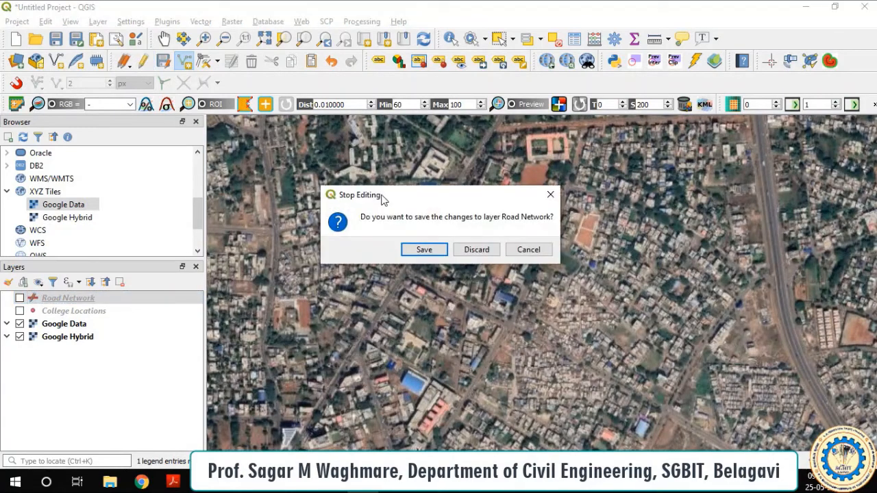
{"action": "left_click", "coordinate": [416, 248]}
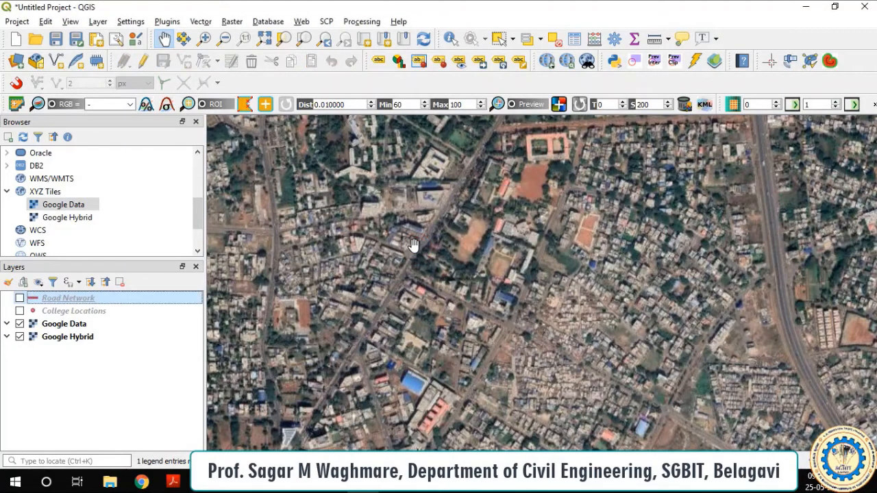
- Set up a new shapefile layer with the file name Ground and Polygon geometry
{"action": "scroll", "coordinate": [527, 272], "scroll_direction": "up", "scroll_amount": 1}
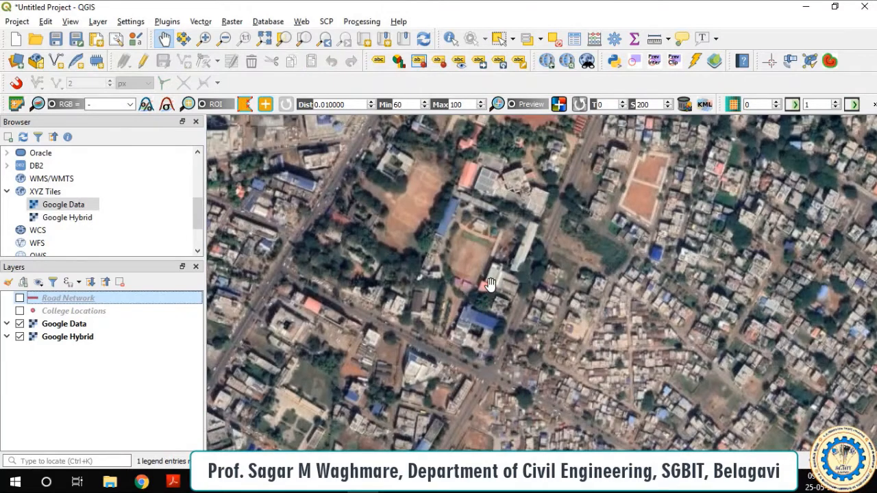
{"action": "left_click_drag", "start_coordinate": [496, 245], "coordinate": [484, 285]}
{"action": "left_click_drag", "start_coordinate": [454, 344], "coordinate": [451, 400]}
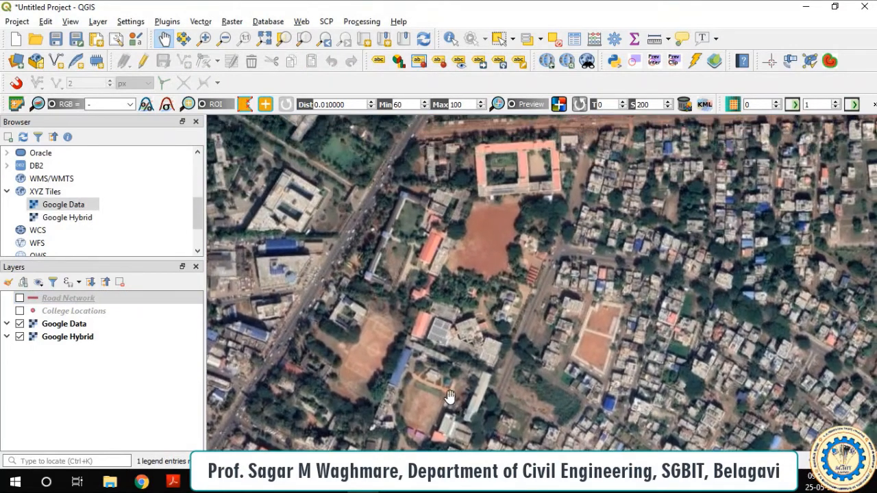
{"action": "scroll", "coordinate": [433, 247], "scroll_direction": "up", "scroll_amount": 1}
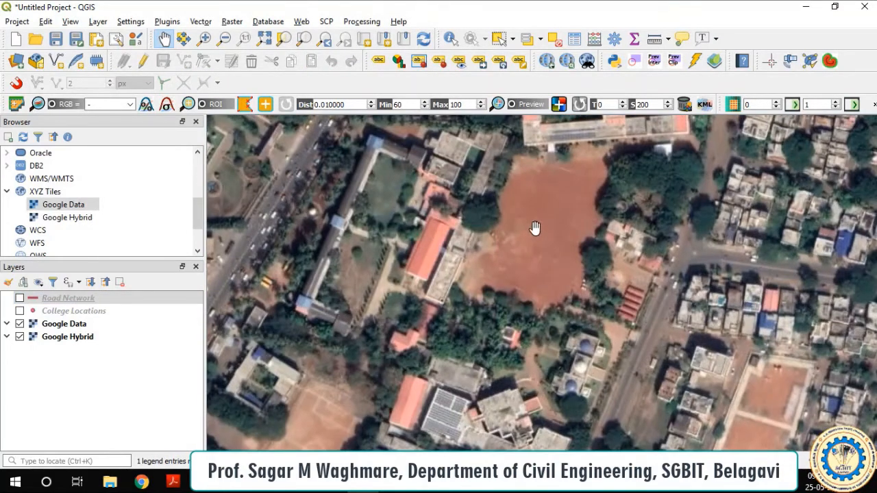
{"action": "left_click_drag", "start_coordinate": [535, 227], "coordinate": [447, 249]}
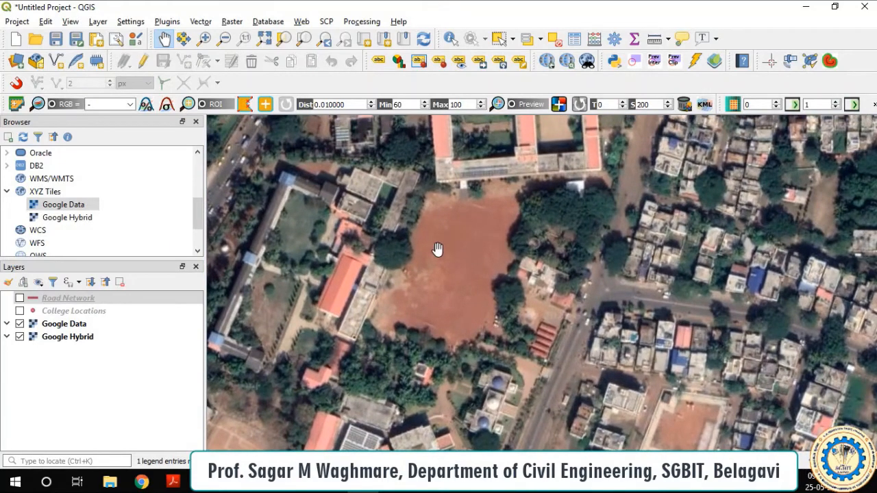
{"action": "left_click", "coordinate": [97, 21]}
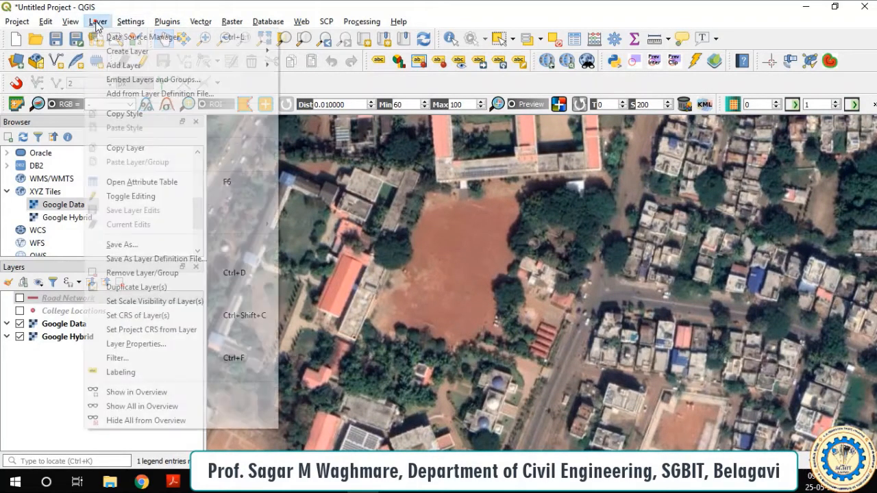
{"action": "mouse_move", "coordinate": [110, 55]}
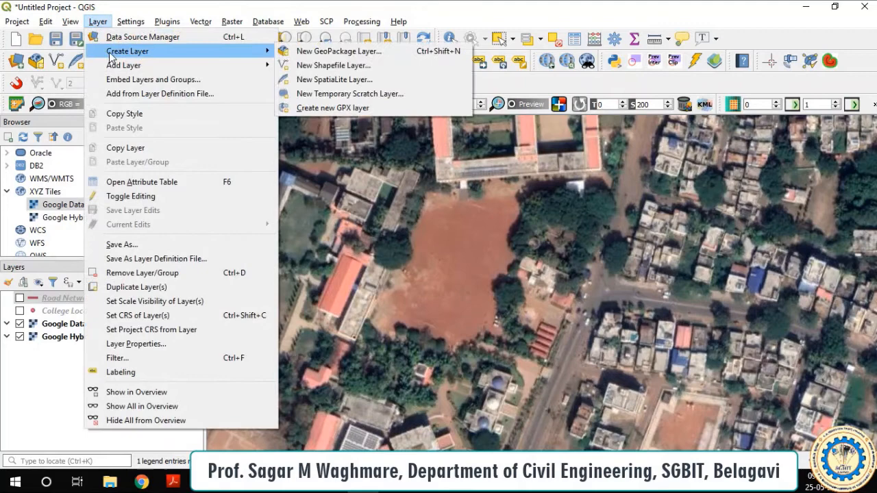
{"action": "left_click", "coordinate": [334, 66]}
{"action": "left_click", "coordinate": [354, 71]}
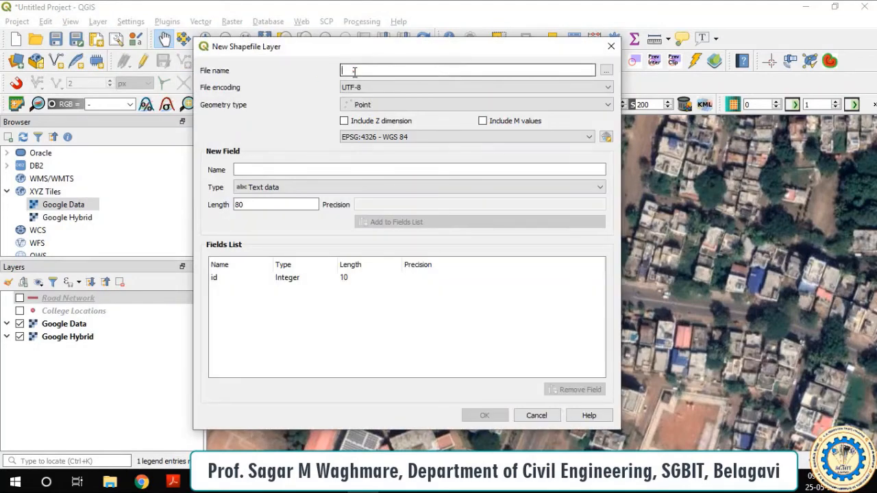
{"action": "type", "text": "Ground"}
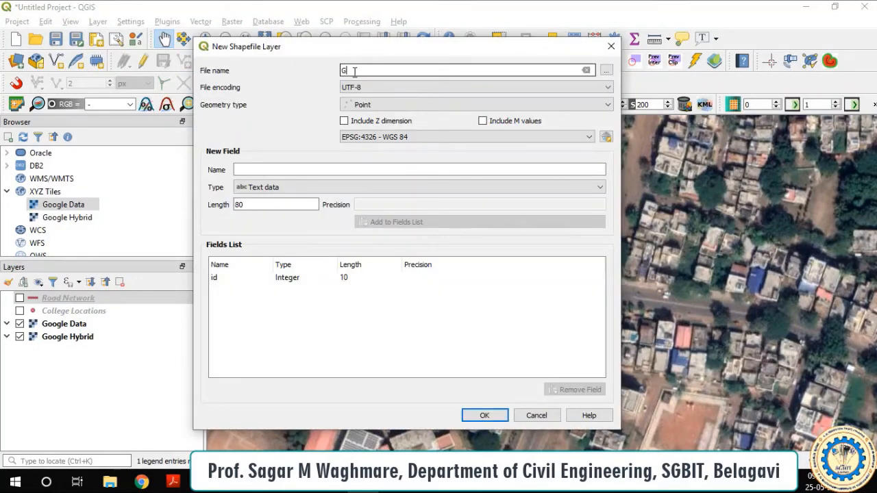
{"action": "left_click", "coordinate": [375, 108]}
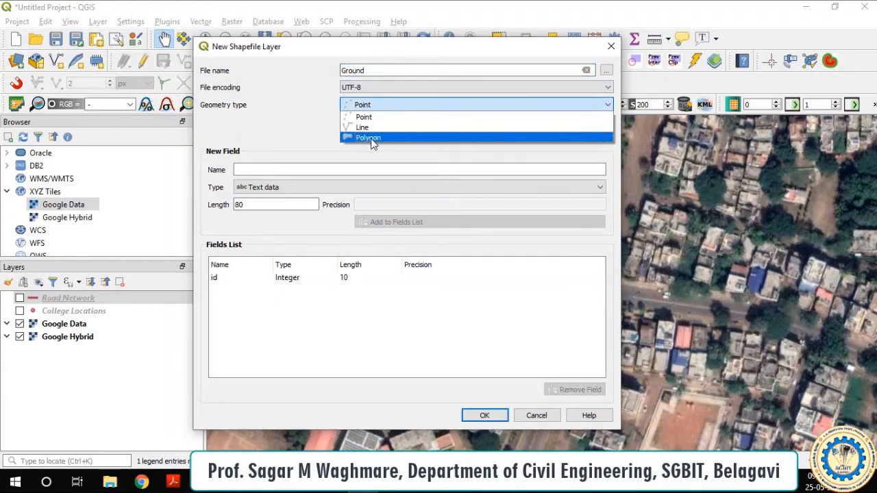
{"action": "left_click", "coordinate": [372, 139]}
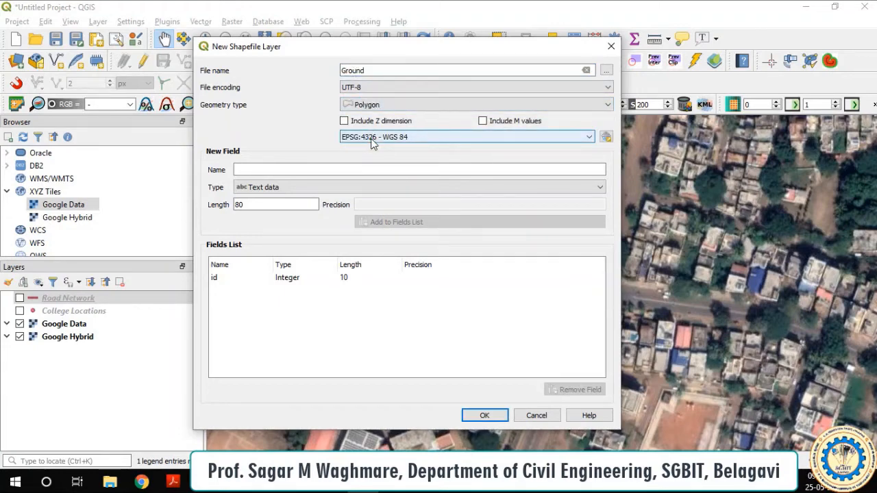
- Add a text field called Name with length 80 to the new layer's fields
{"action": "left_click", "coordinate": [279, 169]}
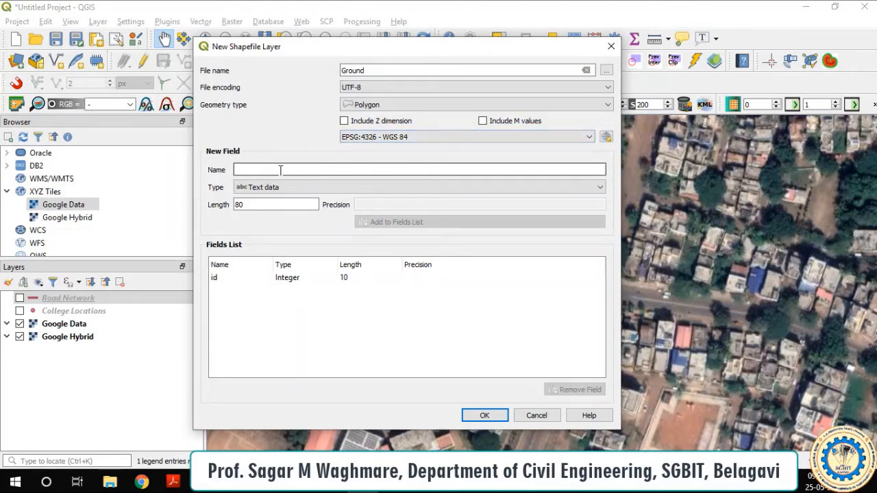
{"action": "type", "text": "NAme"}
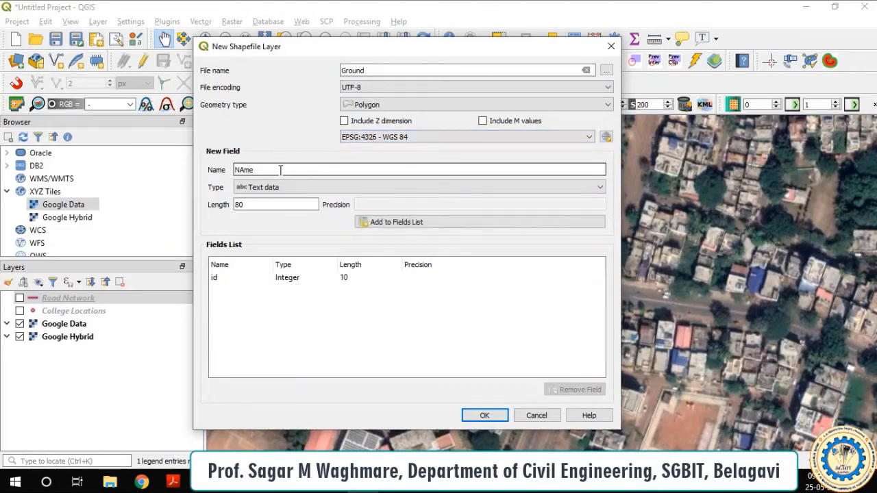
{"action": "double_click", "coordinate": [279, 170]}
{"action": "type", "text": "Name"}
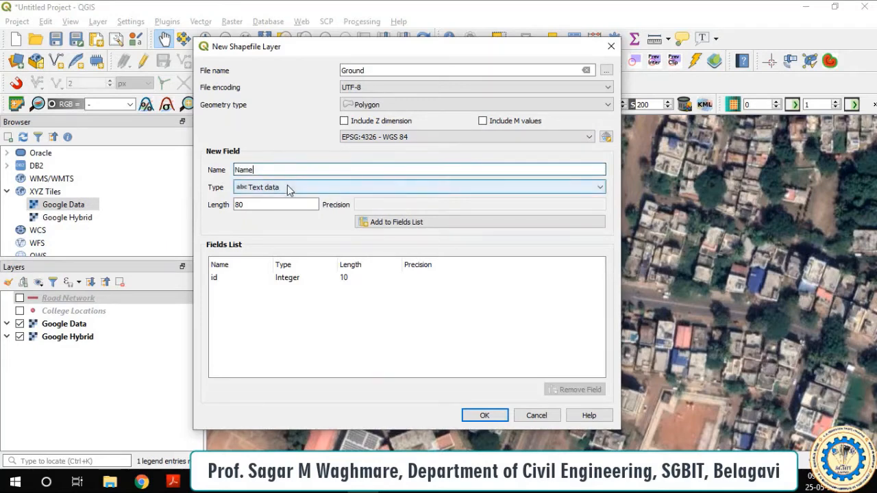
{"action": "left_click", "coordinate": [384, 222]}
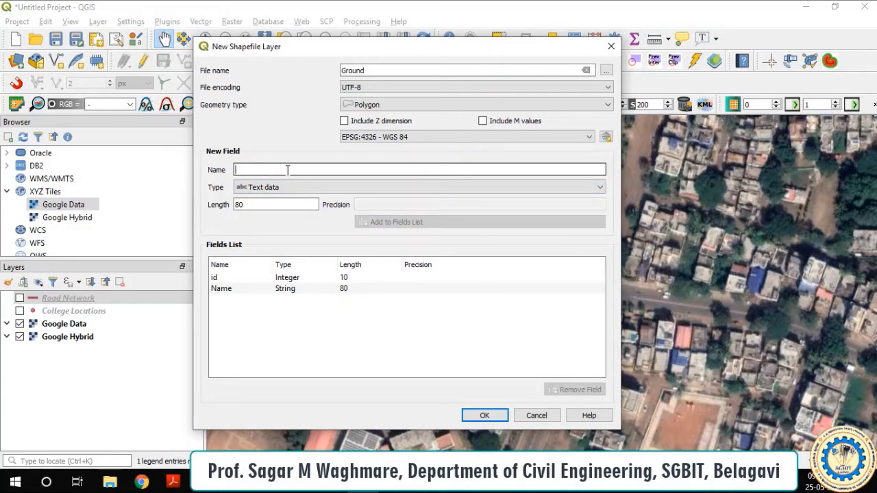
- Add a decimal number field called Area with length 20 to the fields list and create the Ground layer
{"action": "type", "text": "Area"}
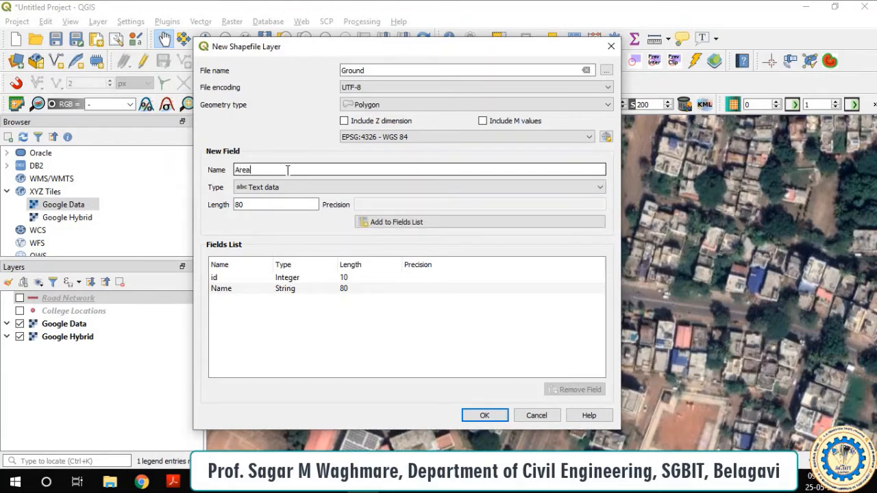
{"action": "left_click", "coordinate": [284, 187]}
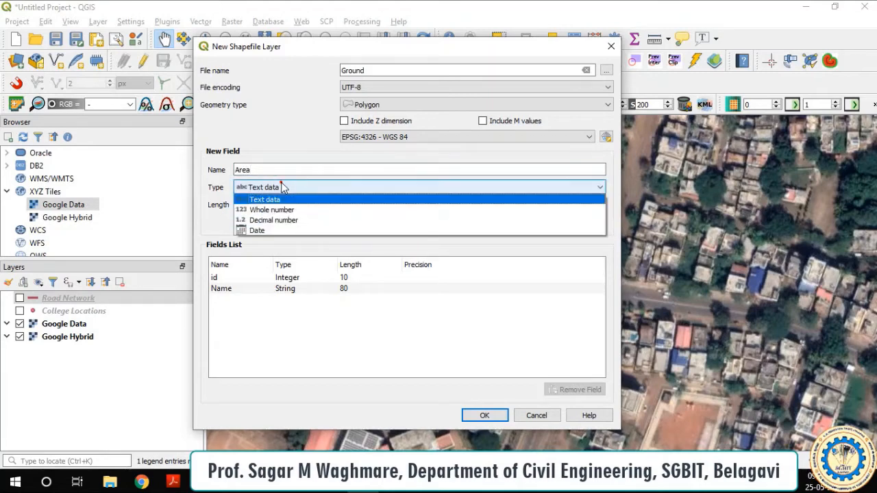
{"action": "left_click", "coordinate": [288, 216]}
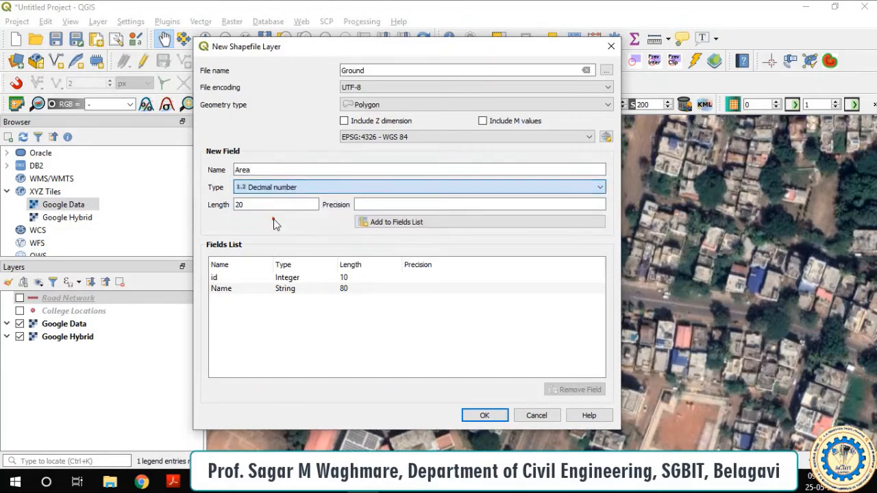
{"action": "left_click", "coordinate": [420, 223]}
{"action": "left_click", "coordinate": [484, 416]}
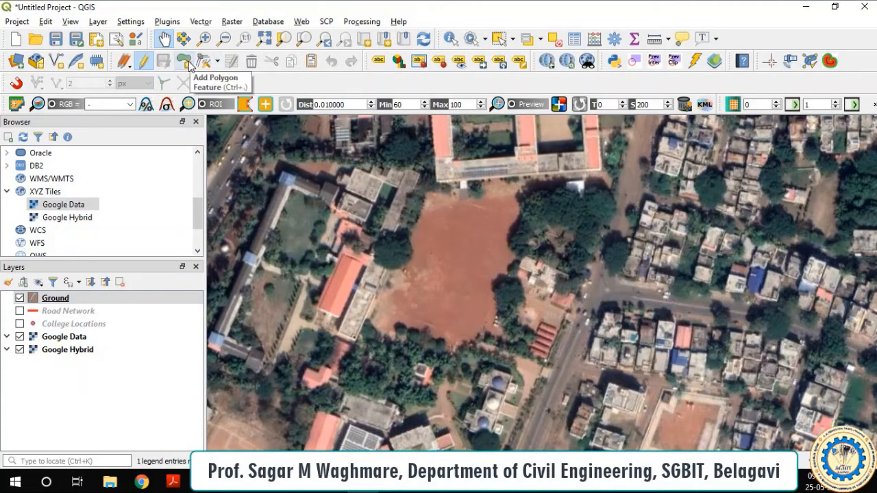
- Start a polygon feature in the Ground layer and trace the western edge of the large open red-soil ground
{"action": "left_click", "coordinate": [185, 62]}
{"action": "scroll", "coordinate": [394, 327], "scroll_direction": "up", "scroll_amount": 1}
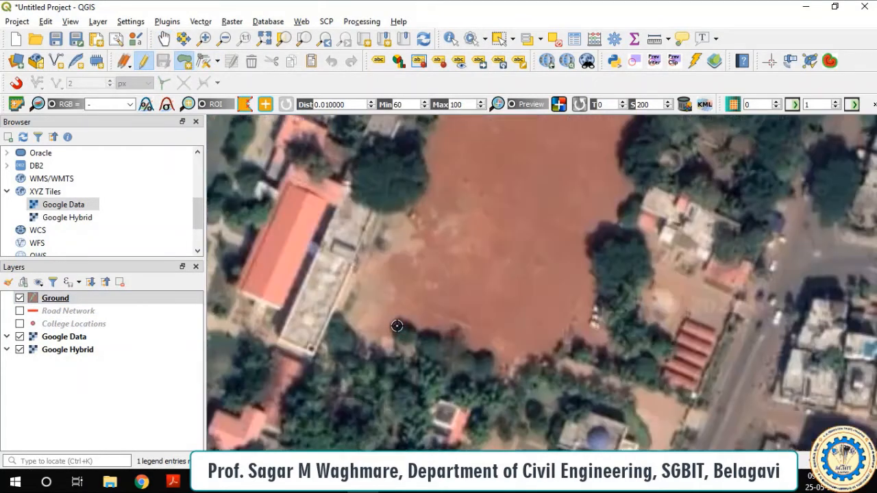
{"action": "left_click", "coordinate": [349, 312]}
{"action": "left_click", "coordinate": [369, 258]}
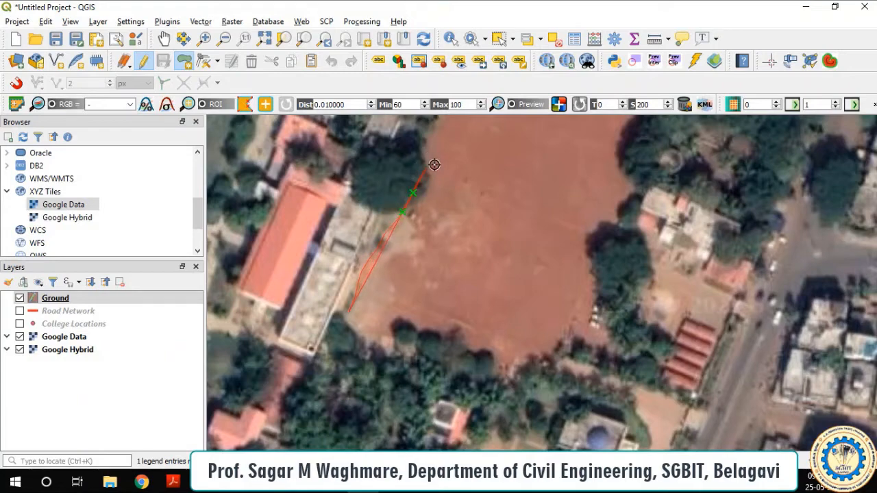
{"action": "scroll", "coordinate": [457, 188], "scroll_direction": "down", "scroll_amount": 2}
{"action": "scroll", "coordinate": [450, 158], "scroll_direction": "up", "scroll_amount": 2}
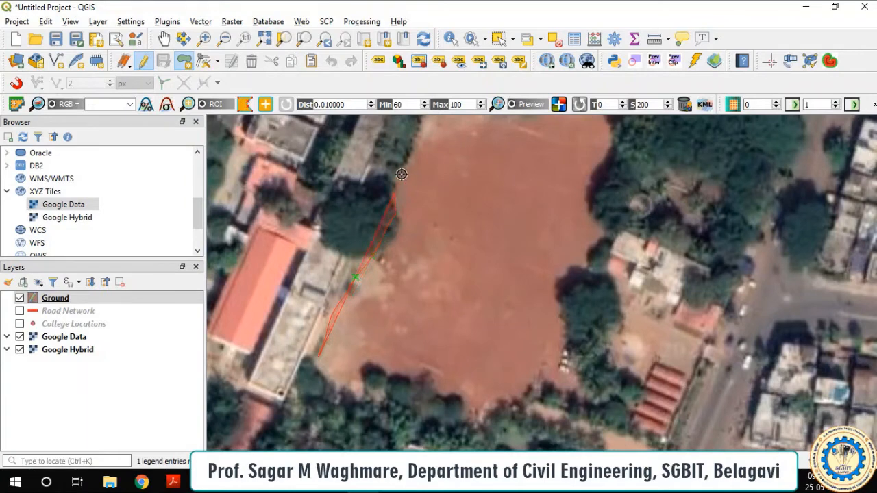
{"action": "left_click", "coordinate": [419, 132]}
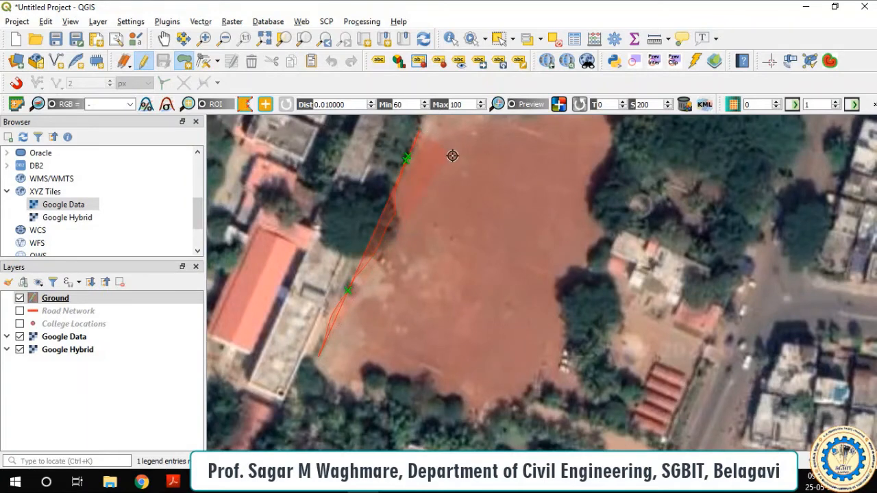
- Continue the polygon outline along the ground's northern edge, just below the long school building
{"action": "left_click_drag", "start_coordinate": [455, 156], "coordinate": [425, 290]}
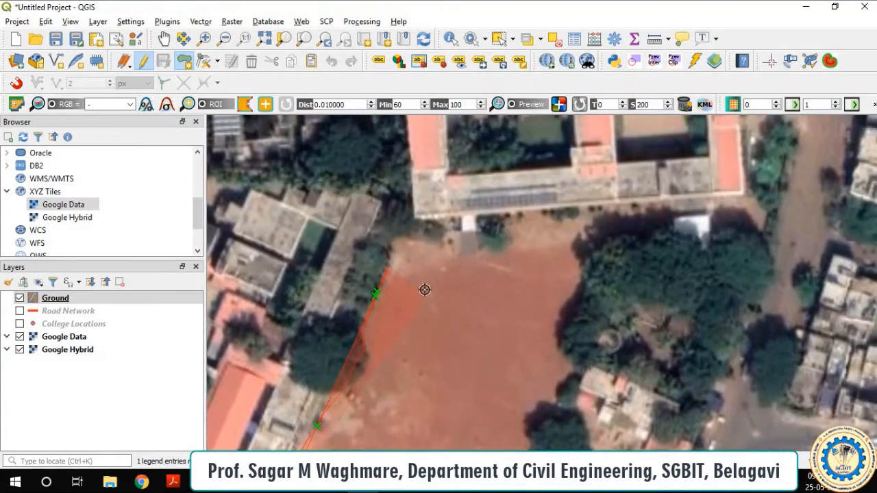
{"action": "left_click", "coordinate": [400, 242]}
{"action": "left_click", "coordinate": [422, 237]}
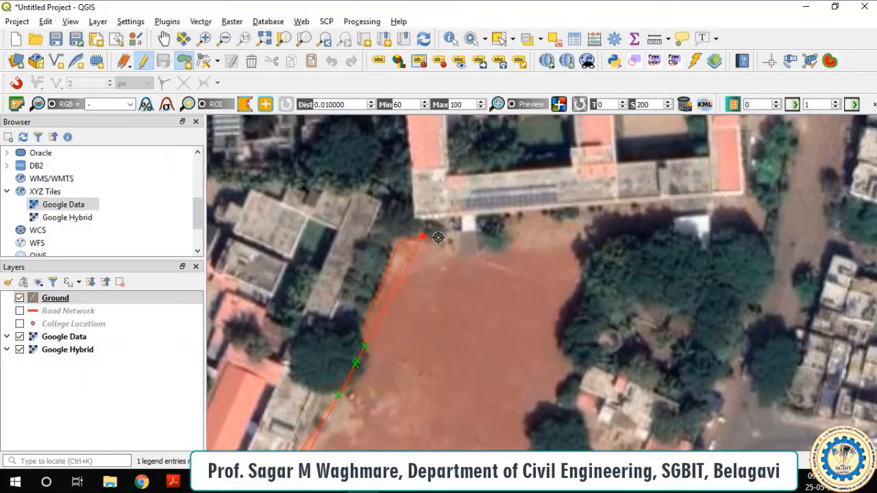
{"action": "left_click", "coordinate": [449, 240]}
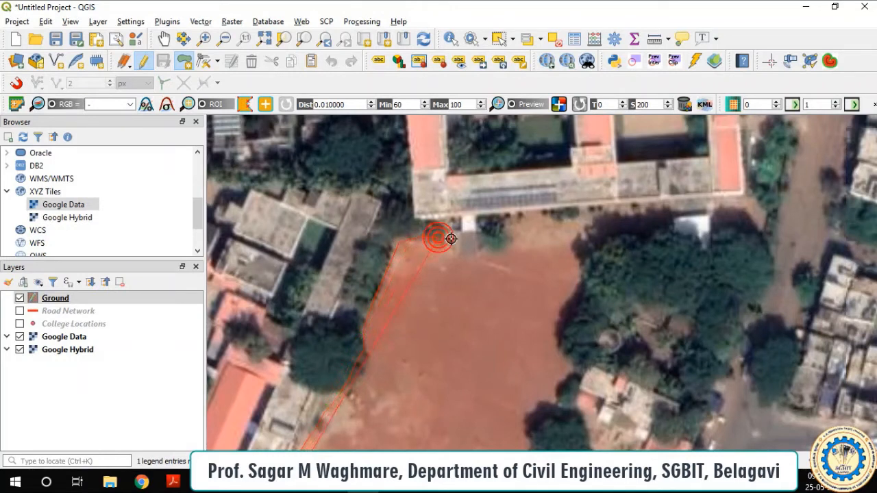
{"action": "left_click", "coordinate": [509, 230]}
{"action": "left_click", "coordinate": [531, 221]}
{"action": "left_click", "coordinate": [545, 222]}
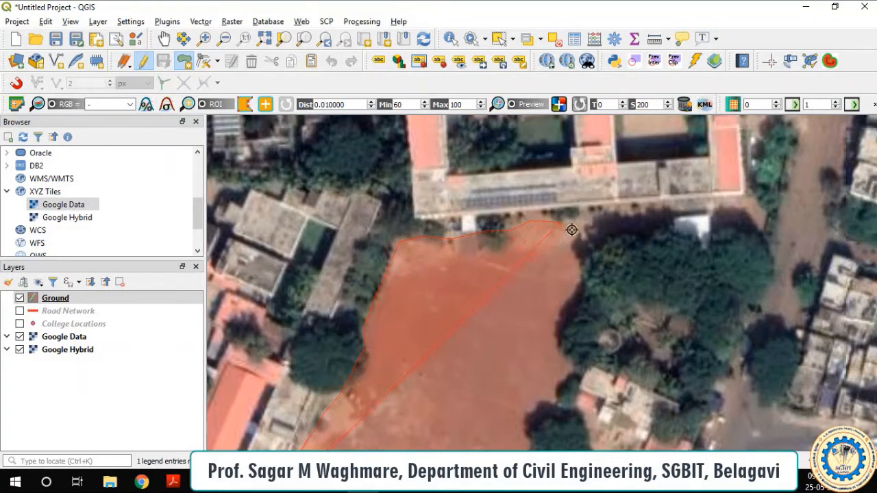
- Trace the polygon around the ground's northeast corner and down its upper eastern edge beside the trees
{"action": "left_click", "coordinate": [573, 228]}
{"action": "left_click", "coordinate": [584, 240]}
{"action": "left_click", "coordinate": [587, 259]}
{"action": "left_click", "coordinate": [582, 286]}
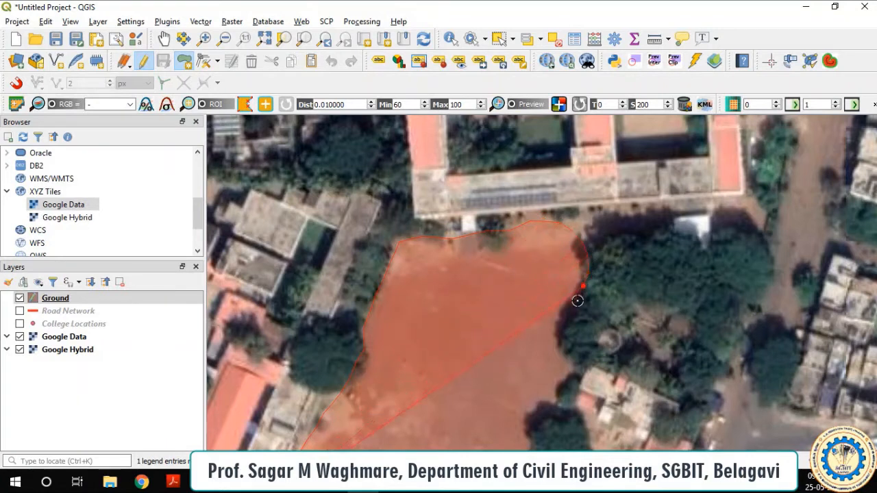
{"action": "left_click", "coordinate": [569, 317]}
{"action": "left_click", "coordinate": [562, 340]}
{"action": "left_click", "coordinate": [566, 372]}
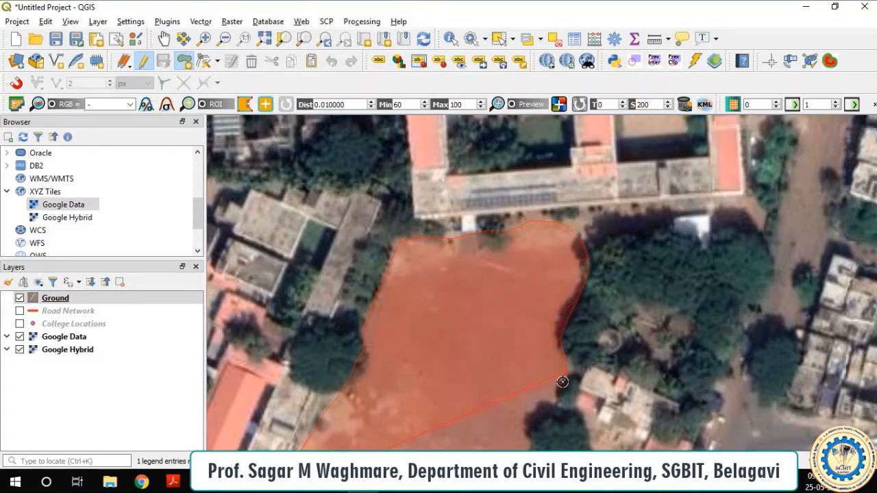
- Continue the polygon along the lower eastern edge of the ground, past the tree clump and parked vehicles
{"action": "scroll", "coordinate": [550, 290], "scroll_direction": "down", "scroll_amount": 2}
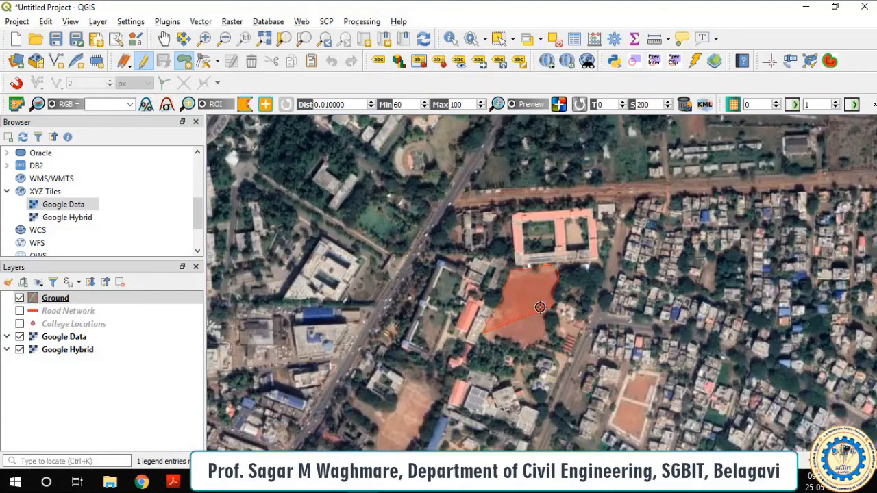
{"action": "scroll", "coordinate": [540, 307], "scroll_direction": "up", "scroll_amount": 3}
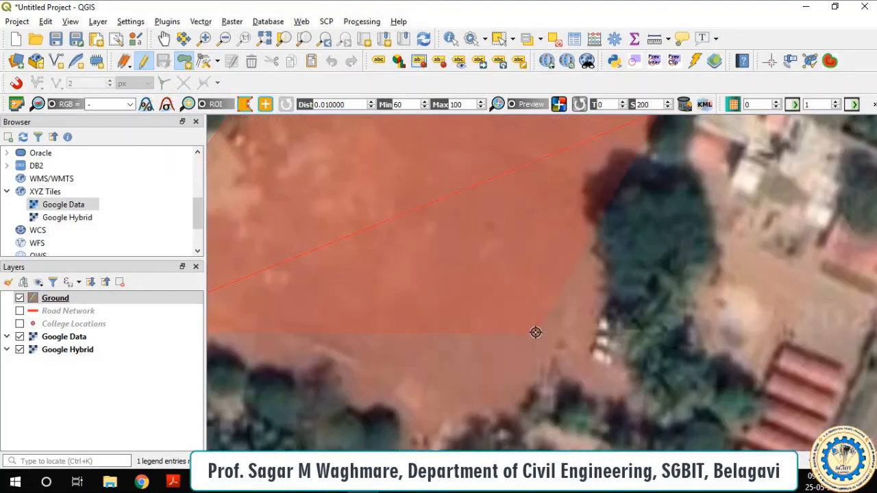
{"action": "left_click", "coordinate": [644, 161]}
{"action": "left_click", "coordinate": [597, 200]}
{"action": "left_click", "coordinate": [595, 260]}
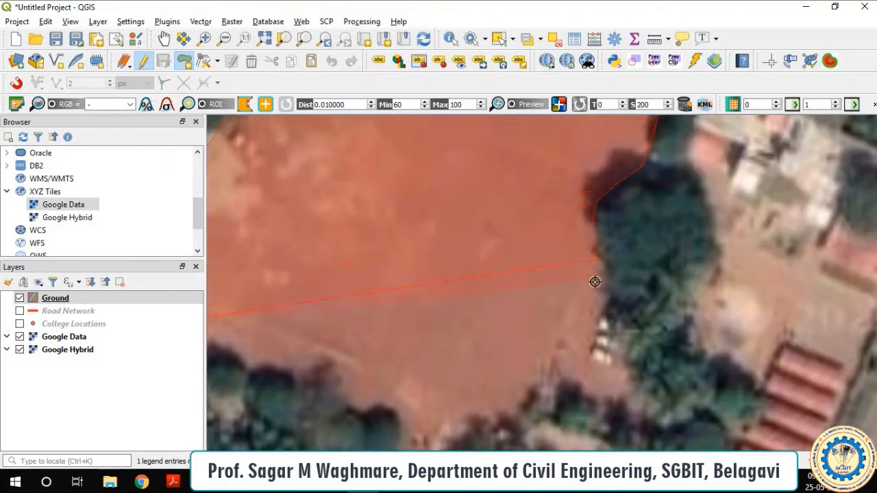
{"action": "left_click", "coordinate": [595, 308]}
{"action": "left_click", "coordinate": [567, 341]}
{"action": "left_click", "coordinate": [560, 357]}
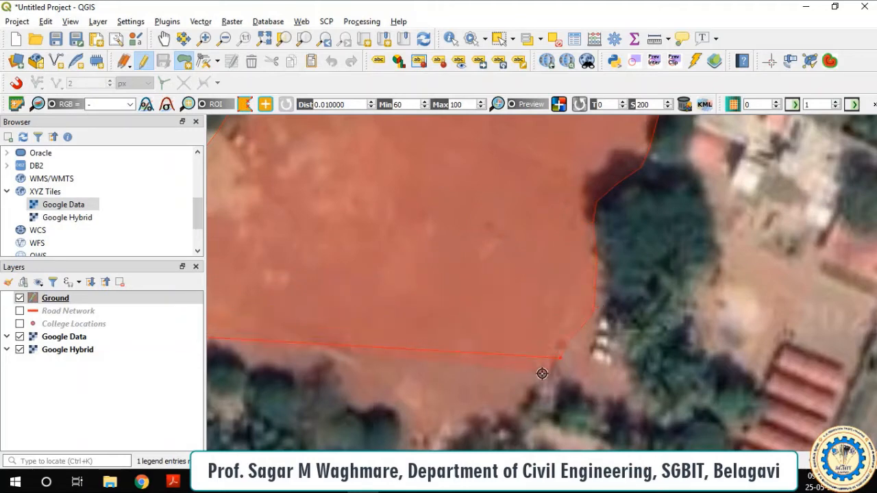
- Trace the ground's southern edge along the tree line to the southwest corner and finish the polygon
{"action": "scroll", "coordinate": [507, 411], "scroll_direction": "down", "scroll_amount": 5}
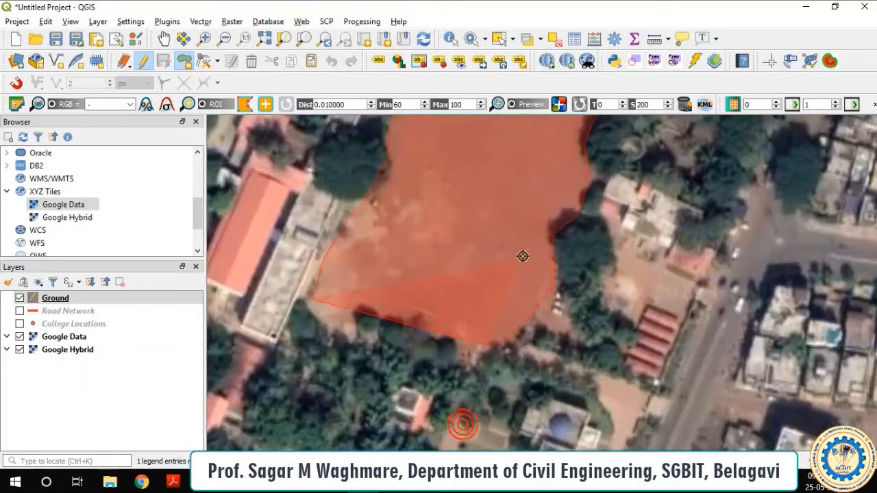
{"action": "scroll", "coordinate": [511, 267], "scroll_direction": "up", "scroll_amount": 2}
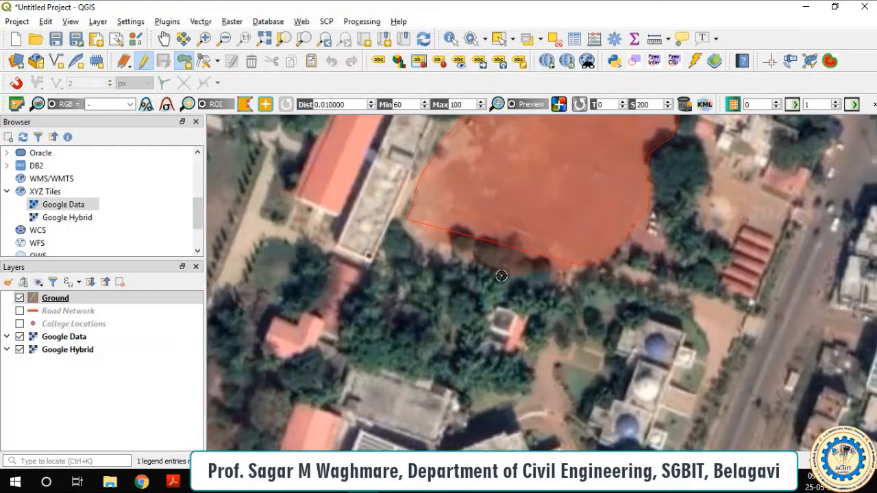
{"action": "left_click", "coordinate": [567, 277]}
{"action": "left_click", "coordinate": [547, 255]}
{"action": "left_click", "coordinate": [527, 253]}
{"action": "left_click", "coordinate": [511, 241]}
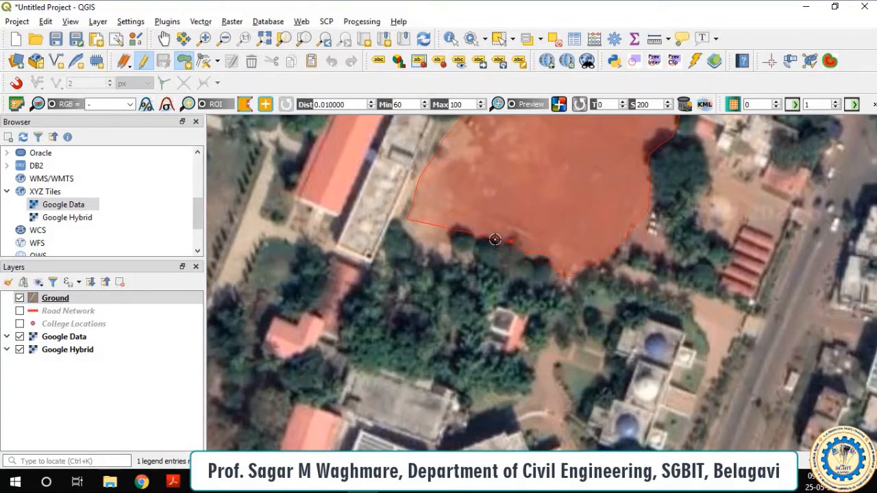
{"action": "left_click", "coordinate": [455, 232]}
{"action": "left_click", "coordinate": [432, 258]}
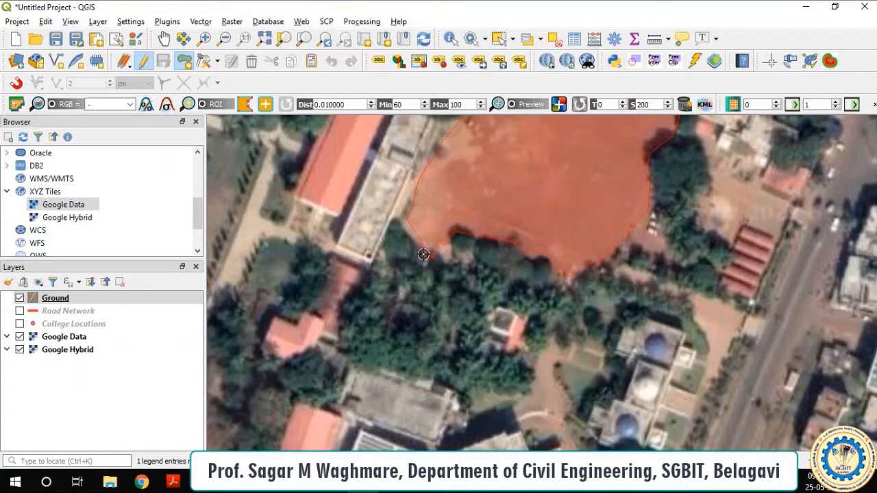
{"action": "right_click", "coordinate": [399, 226]}
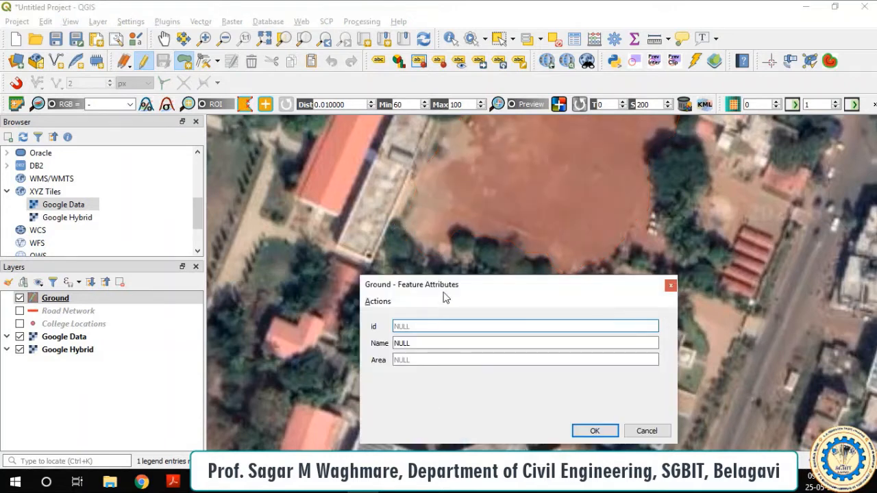
- Give the new polygon the id 1 and the name Football ground, and save its attributes
{"action": "left_click", "coordinate": [423, 329]}
{"action": "left_click_drag", "start_coordinate": [422, 342], "coordinate": [397, 345]}
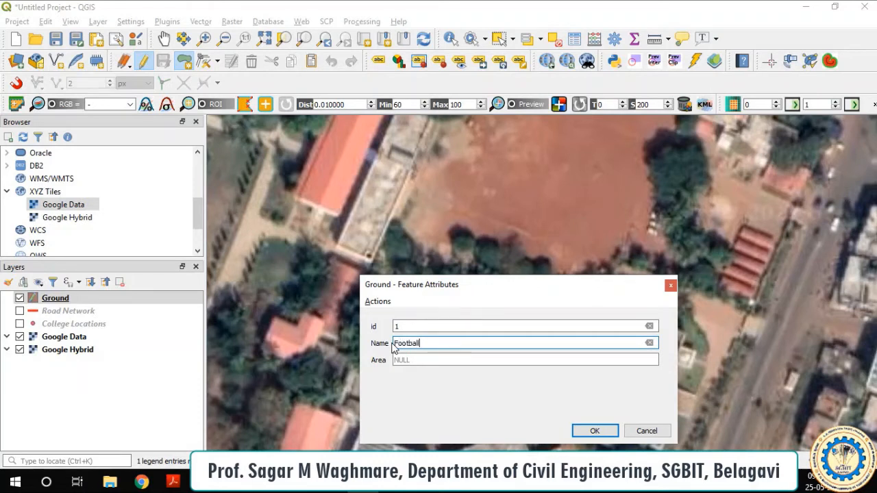
{"action": "type", "text": "Football ground"}
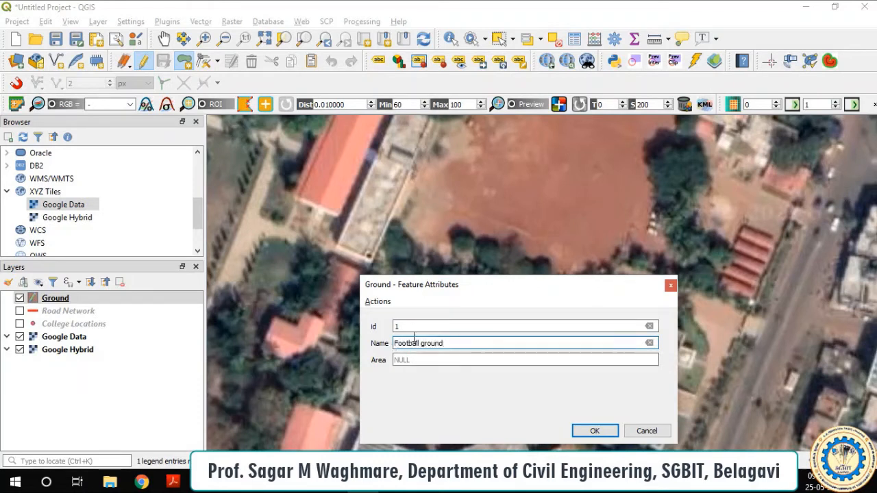
{"action": "left_click", "coordinate": [595, 431]}
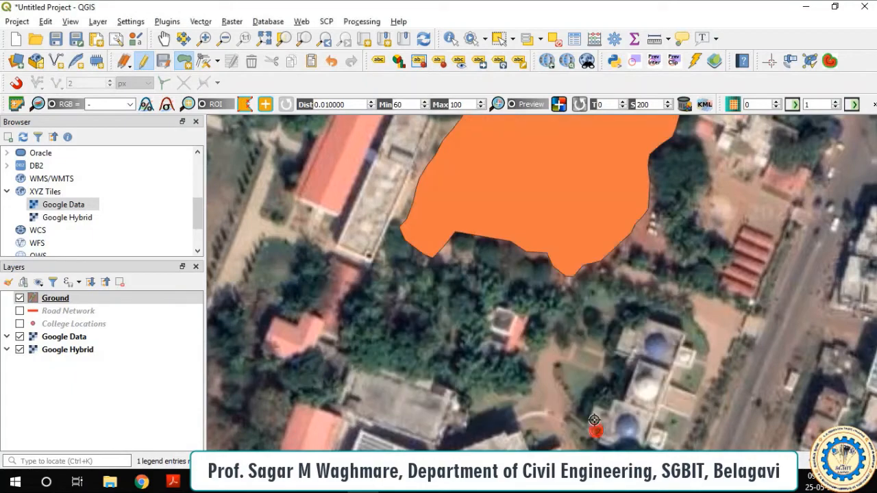
- Change the Ground layer's symbology to the outline blue fill symbol and apply it
{"action": "scroll", "coordinate": [555, 302], "scroll_direction": "down", "scroll_amount": 3}
{"action": "scroll", "coordinate": [584, 215], "scroll_direction": "up", "scroll_amount": 1}
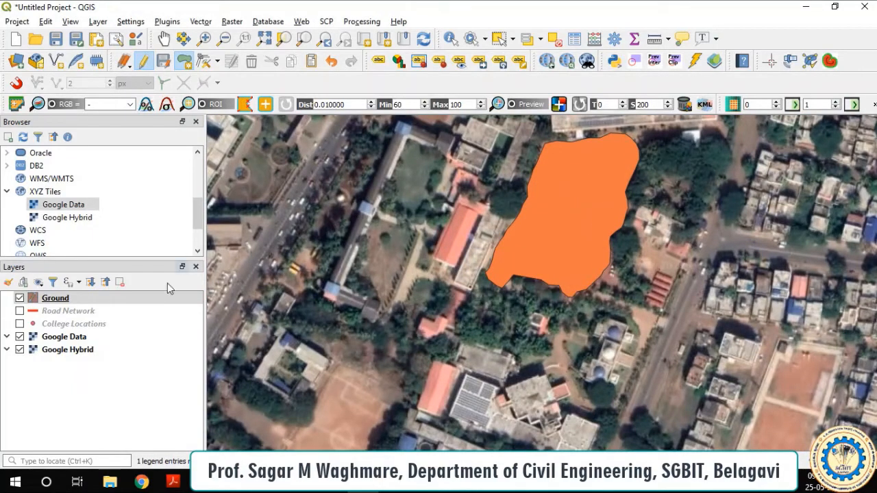
{"action": "right_click", "coordinate": [57, 302]}
{"action": "left_click", "coordinate": [68, 294]}
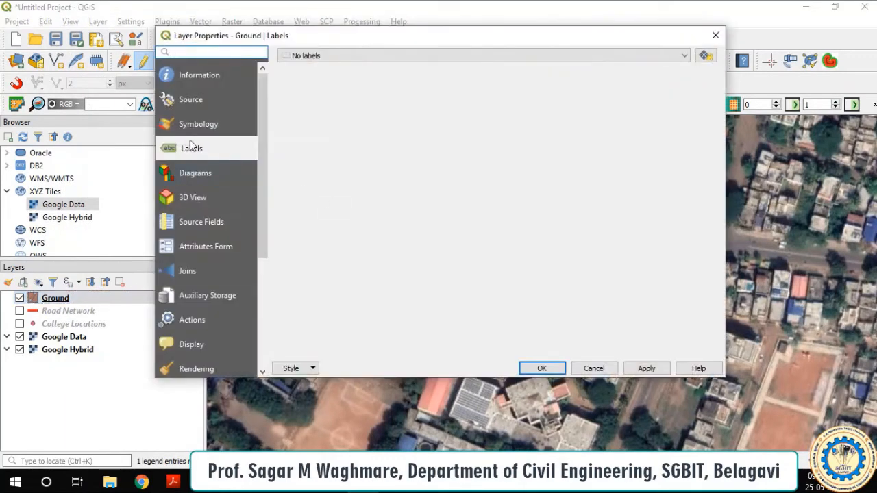
{"action": "left_click", "coordinate": [199, 123]}
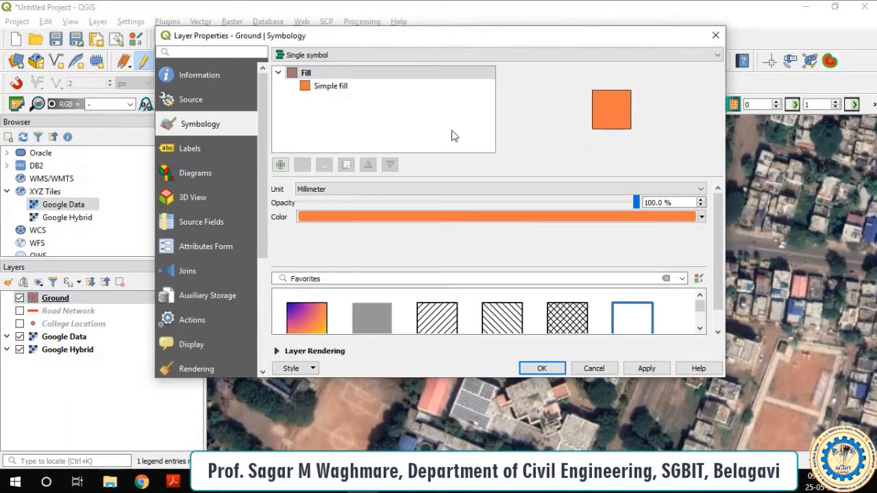
{"action": "scroll", "coordinate": [411, 226], "scroll_direction": "down", "scroll_amount": 1}
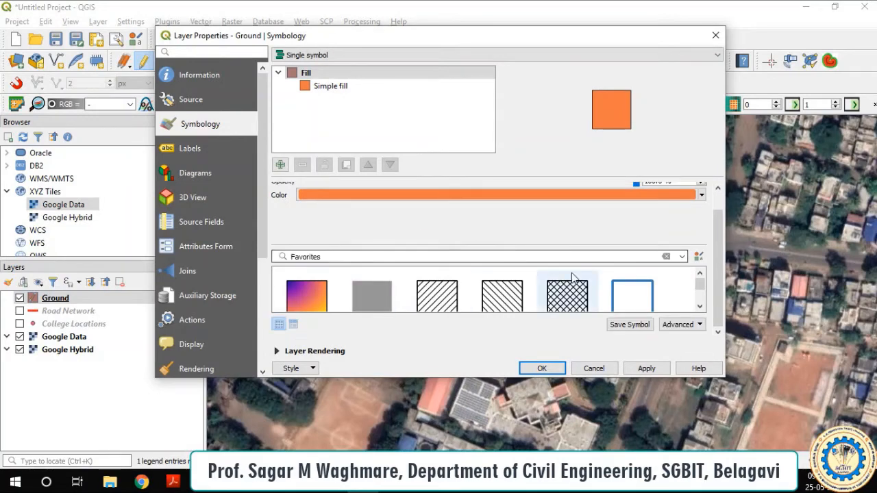
{"action": "left_click", "coordinate": [637, 285]}
{"action": "left_click", "coordinate": [639, 370]}
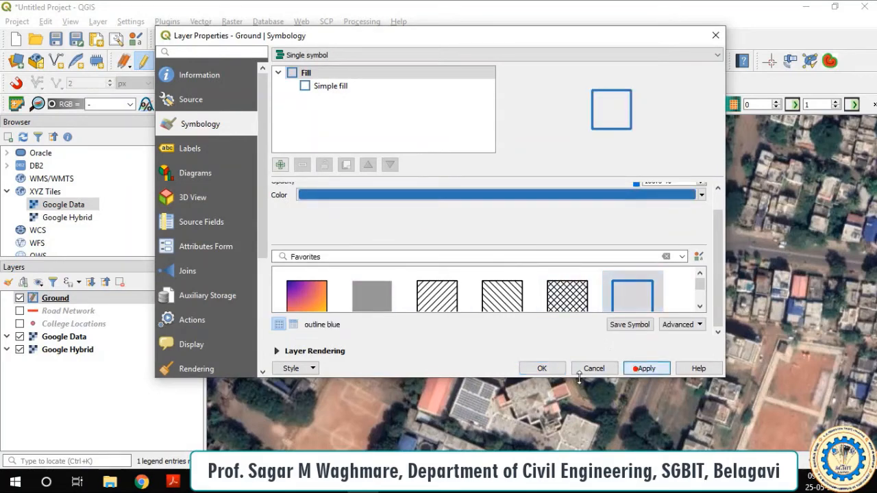
{"action": "left_click", "coordinate": [541, 369]}
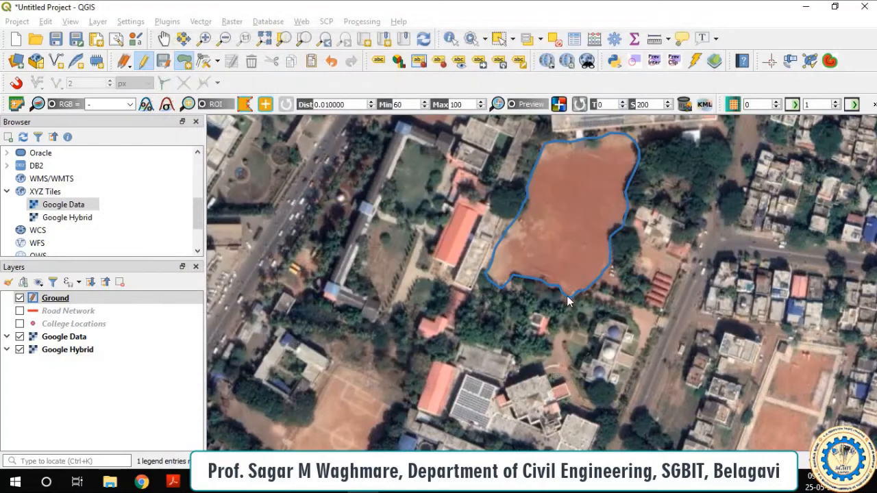
{"action": "scroll", "coordinate": [670, 277], "scroll_direction": "up", "scroll_amount": 1}
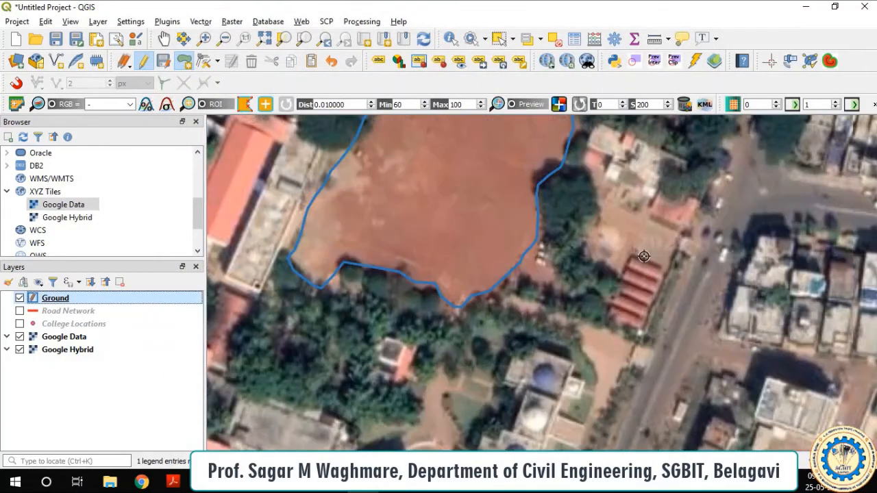
{"action": "scroll", "coordinate": [644, 256], "scroll_direction": "up", "scroll_amount": 1}
{"action": "scroll", "coordinate": [641, 294], "scroll_direction": "down", "scroll_amount": 1}
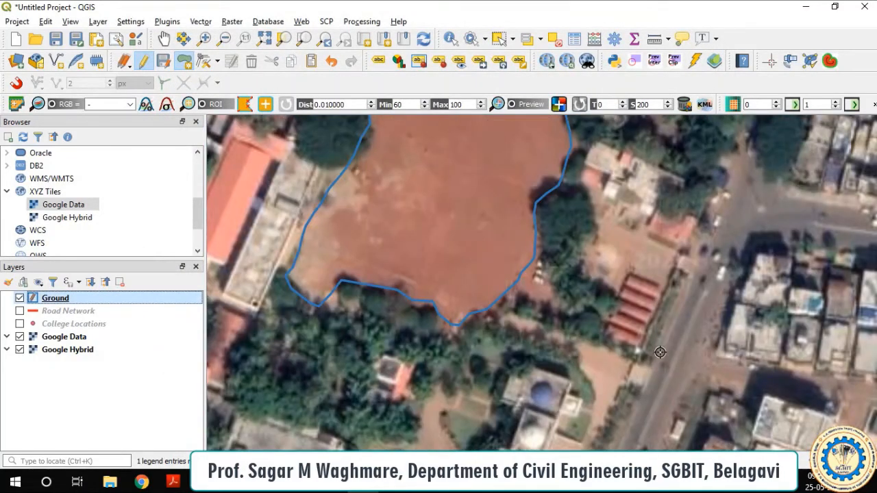
{"action": "scroll", "coordinate": [647, 349], "scroll_direction": "up", "scroll_amount": 1}
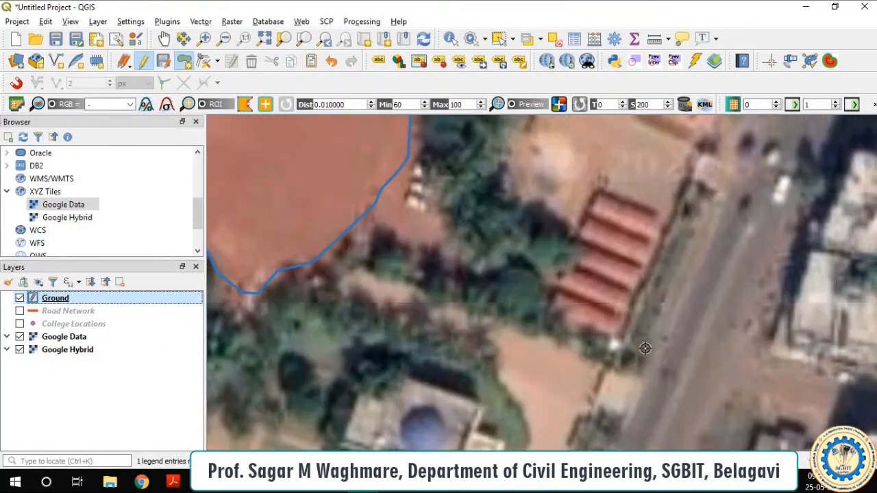
- Digitize a four-corner polygon around the red-roofed sheds beside the road, name it Parking, and save its attributes
{"action": "left_click", "coordinate": [619, 144]}
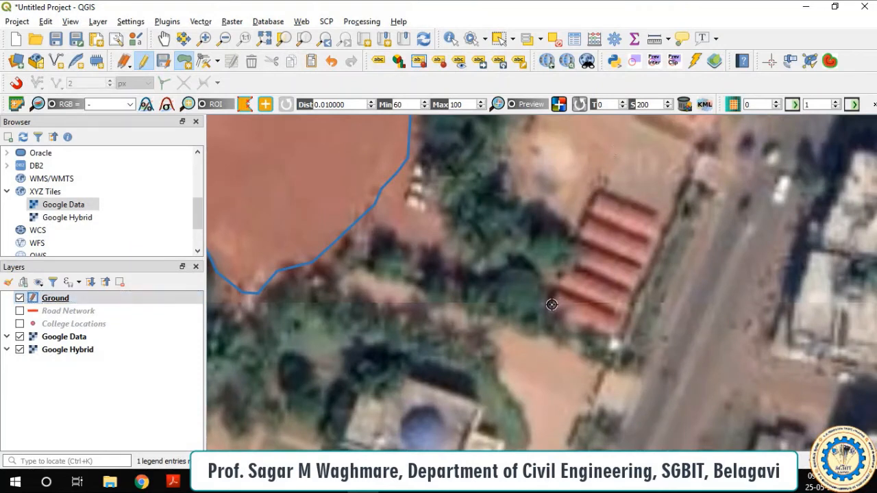
{"action": "left_click", "coordinate": [548, 311]}
{"action": "left_click", "coordinate": [613, 341]}
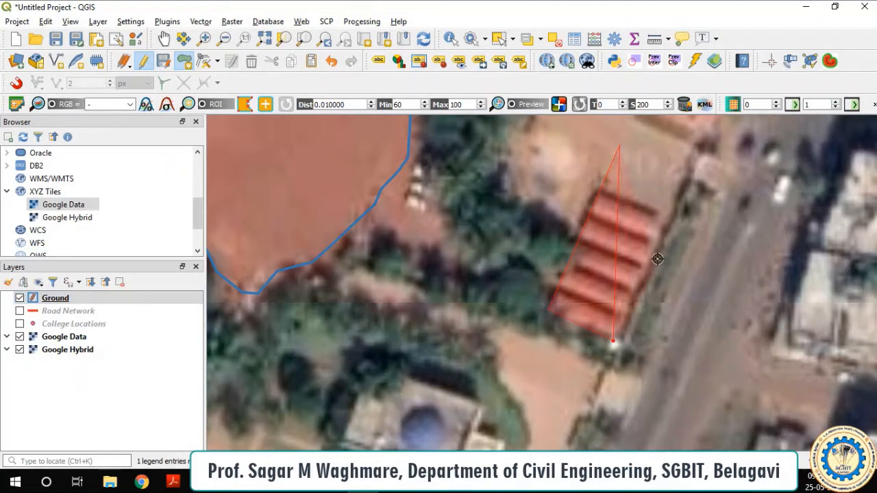
{"action": "left_click", "coordinate": [681, 177]}
{"action": "right_click", "coordinate": [681, 176]}
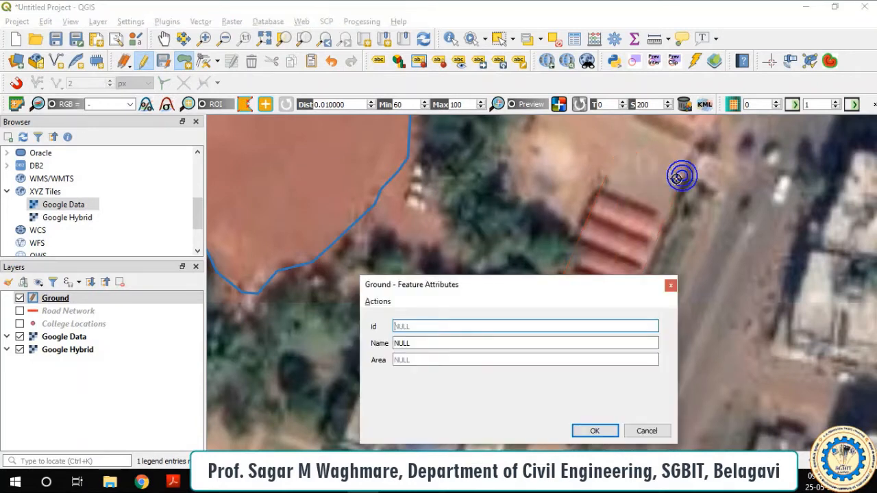
{"action": "left_click", "coordinate": [441, 342]}
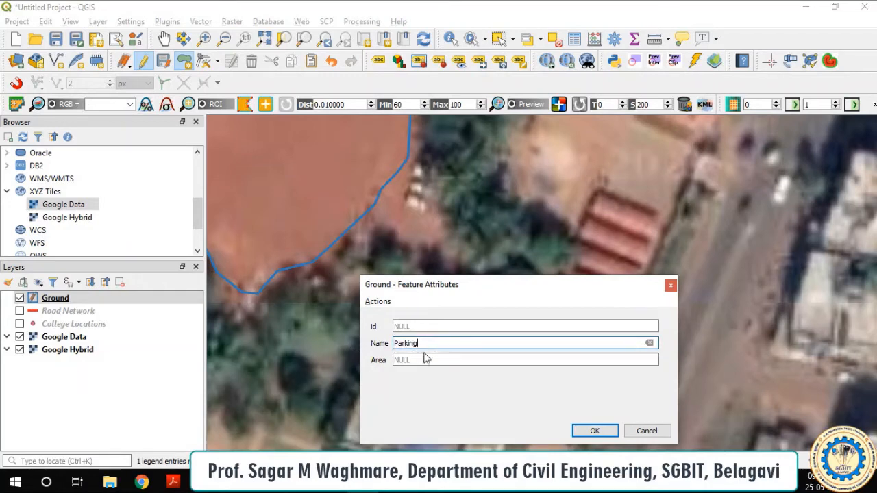
{"action": "left_click", "coordinate": [595, 430]}
- Start a polygon on the domed building south of the parking area by outlining the small square annex at its southeast corner
{"action": "scroll", "coordinate": [566, 294], "scroll_direction": "down", "scroll_amount": 3}
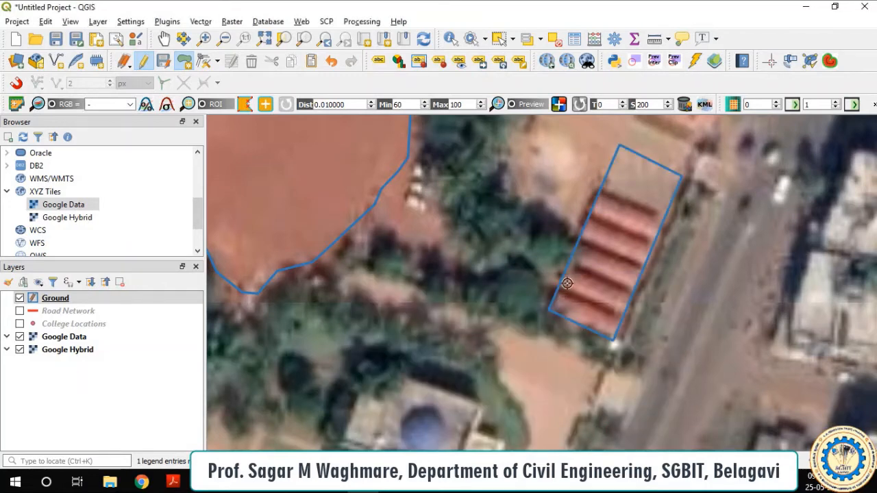
{"action": "scroll", "coordinate": [559, 250], "scroll_direction": "up", "scroll_amount": 2}
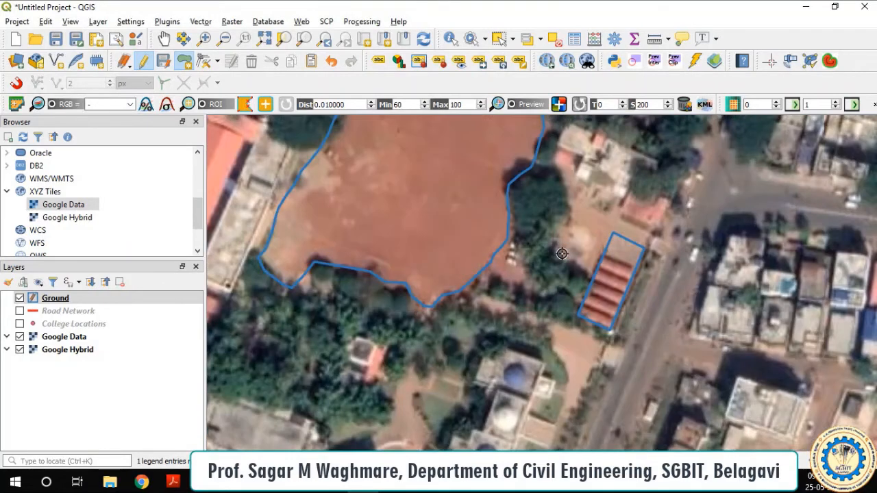
{"action": "scroll", "coordinate": [561, 253], "scroll_direction": "down", "scroll_amount": 2}
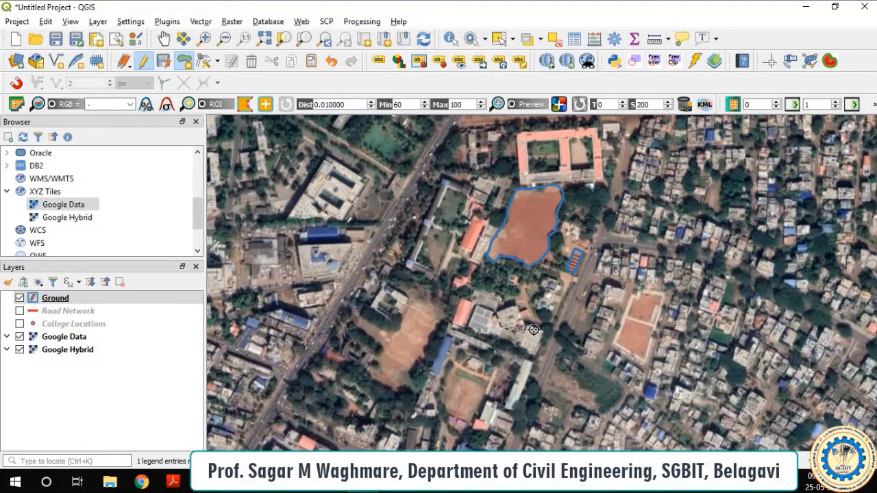
{"action": "scroll", "coordinate": [541, 341], "scroll_direction": "up", "scroll_amount": 3}
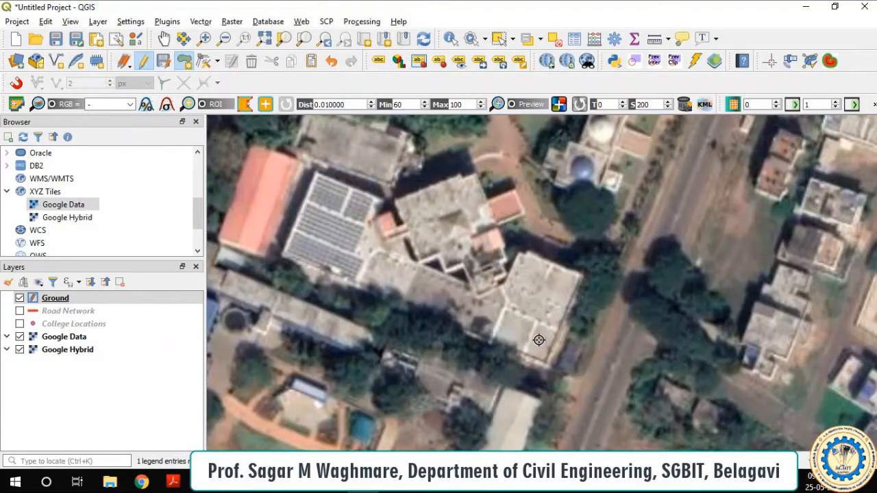
{"action": "scroll", "coordinate": [539, 340], "scroll_direction": "down", "scroll_amount": 2}
{"action": "scroll", "coordinate": [572, 257], "scroll_direction": "up", "scroll_amount": 3}
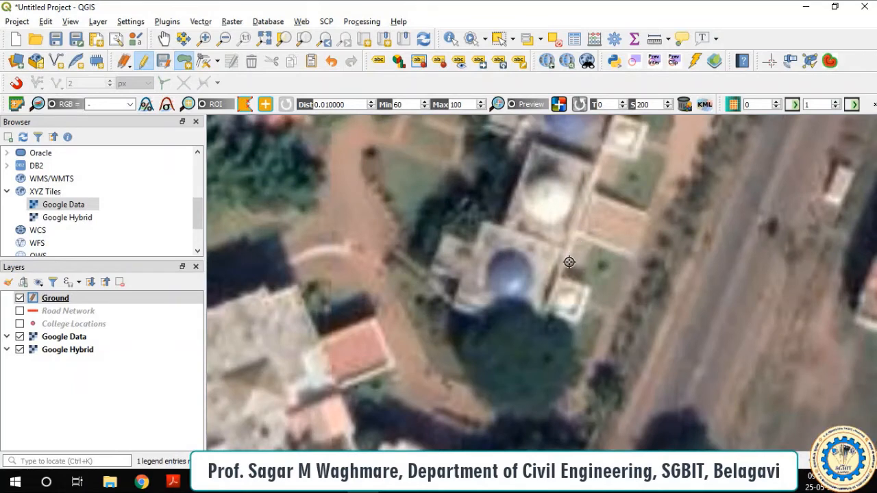
{"action": "scroll", "coordinate": [563, 278], "scroll_direction": "up", "scroll_amount": 1}
{"action": "left_click", "coordinate": [555, 273]}
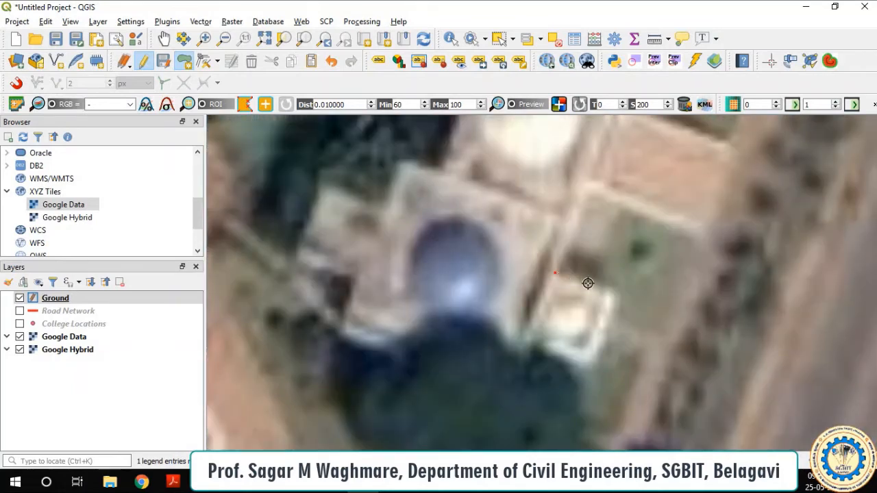
{"action": "left_click", "coordinate": [613, 290]}
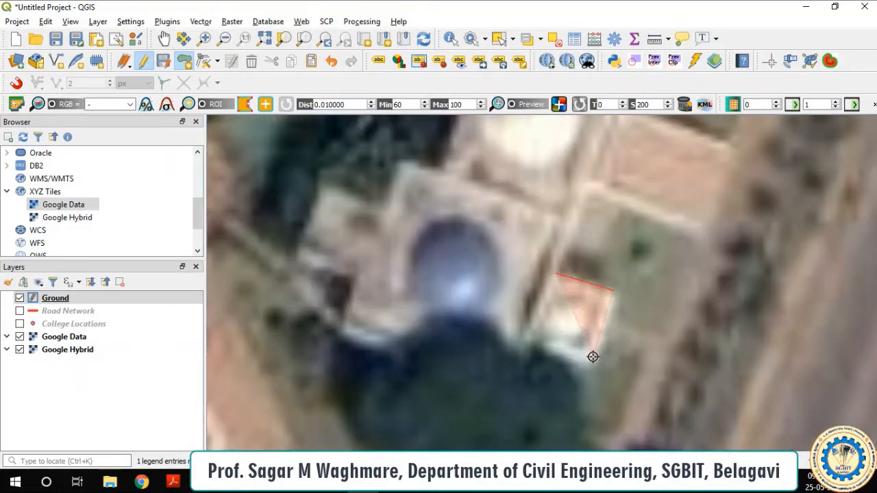
{"action": "left_click", "coordinate": [590, 359]}
{"action": "left_click", "coordinate": [530, 341]}
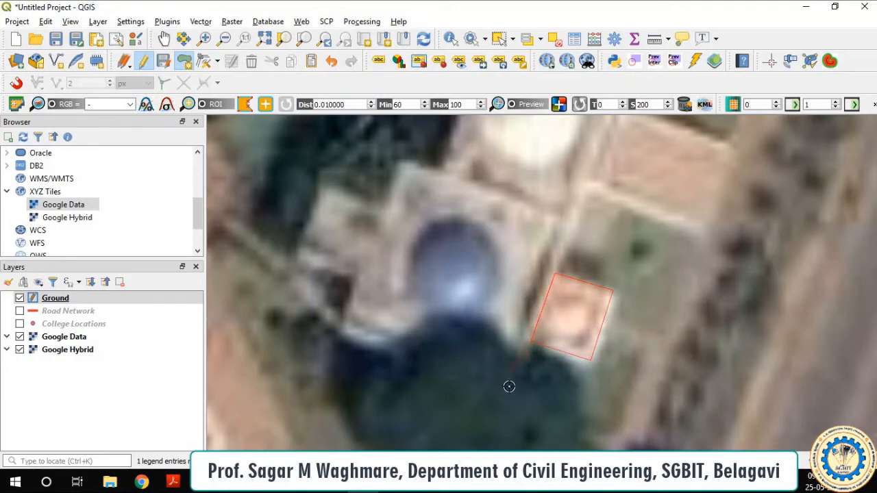
- Continue the polygon along the southern block's south edge and around its western projection to the block's northwest corner
{"action": "left_click", "coordinate": [518, 388]}
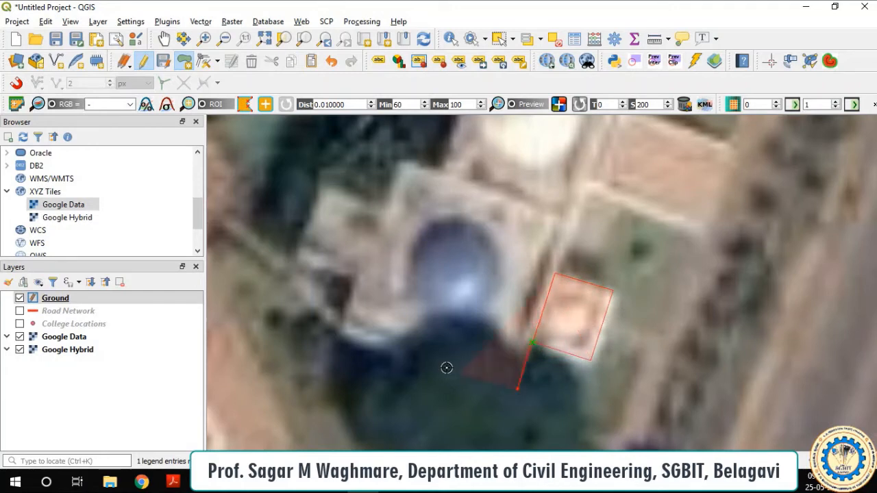
{"action": "left_click", "coordinate": [338, 335]}
{"action": "left_click", "coordinate": [356, 278]}
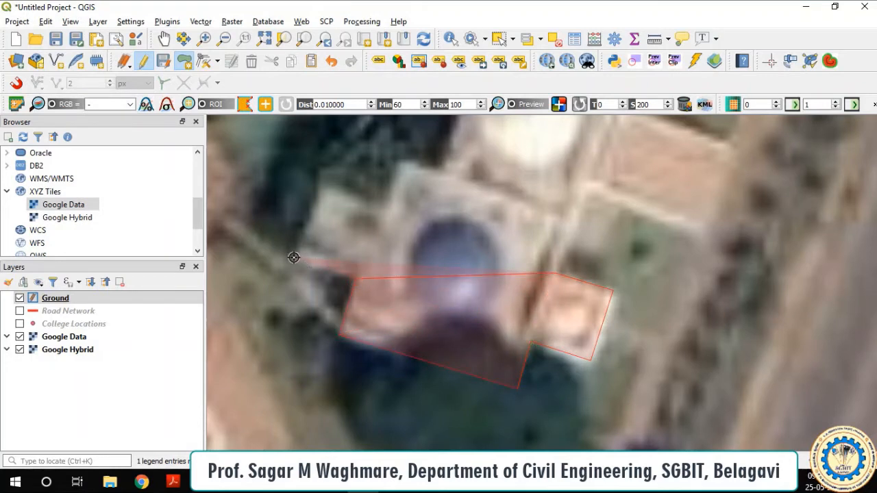
{"action": "left_click", "coordinate": [295, 257]}
{"action": "left_click", "coordinate": [322, 185]}
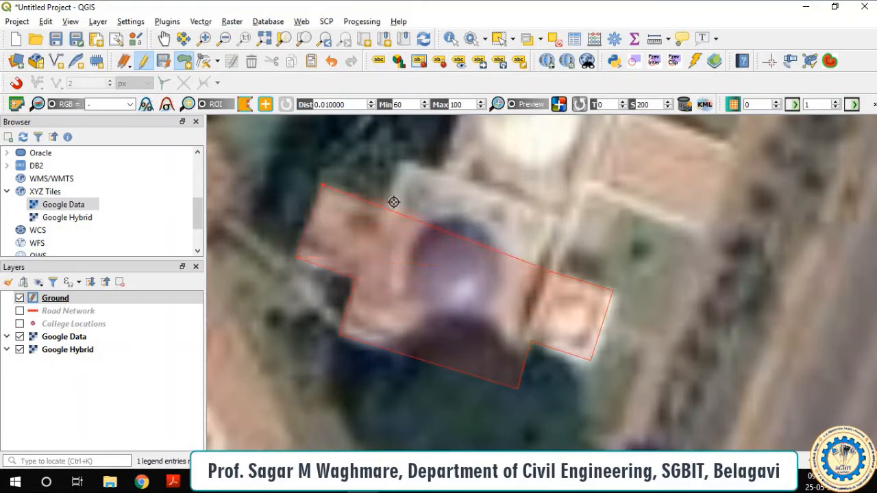
{"action": "left_click", "coordinate": [388, 213]}
{"action": "left_click", "coordinate": [404, 162]}
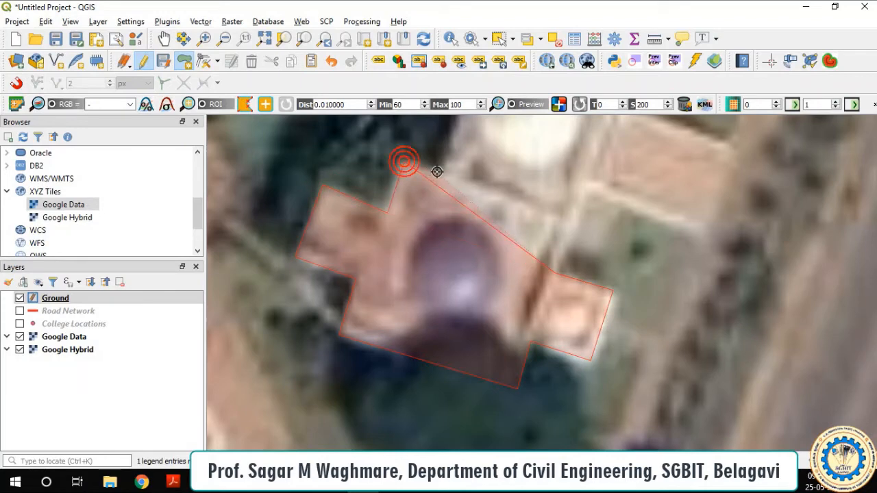
- Trace the building's middle section, northern domed block and small northeastern annex, and finish the polygon
{"action": "scroll", "coordinate": [445, 172], "scroll_direction": "down", "scroll_amount": 3}
{"action": "scroll", "coordinate": [469, 151], "scroll_direction": "up", "scroll_amount": 2}
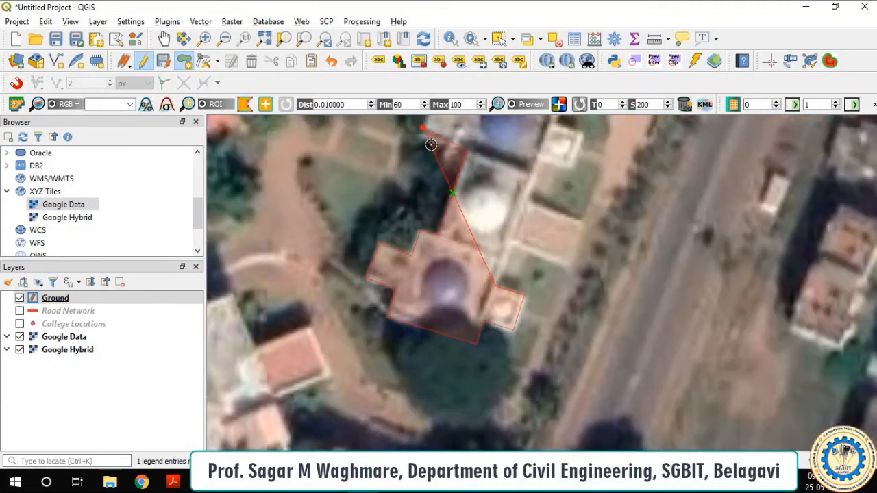
{"action": "scroll", "coordinate": [470, 181], "scroll_direction": "down", "scroll_amount": 3}
{"action": "scroll", "coordinate": [452, 192], "scroll_direction": "up", "scroll_amount": 3}
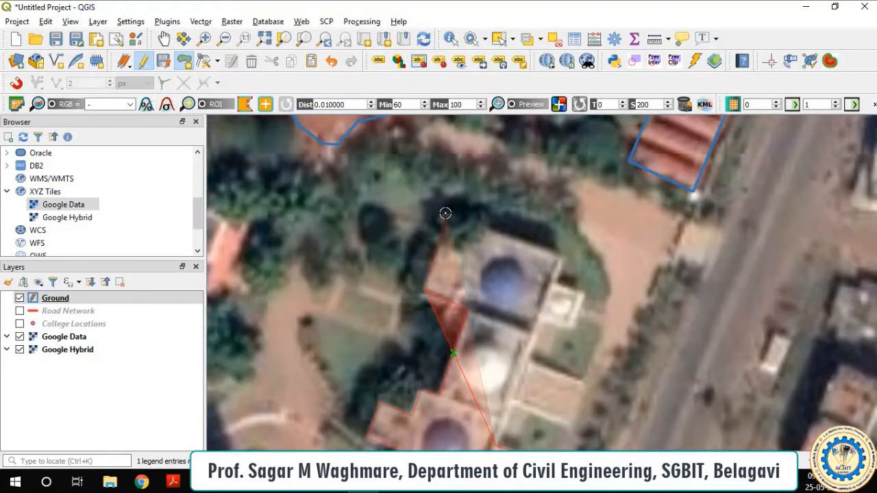
{"action": "left_click", "coordinate": [449, 213]}
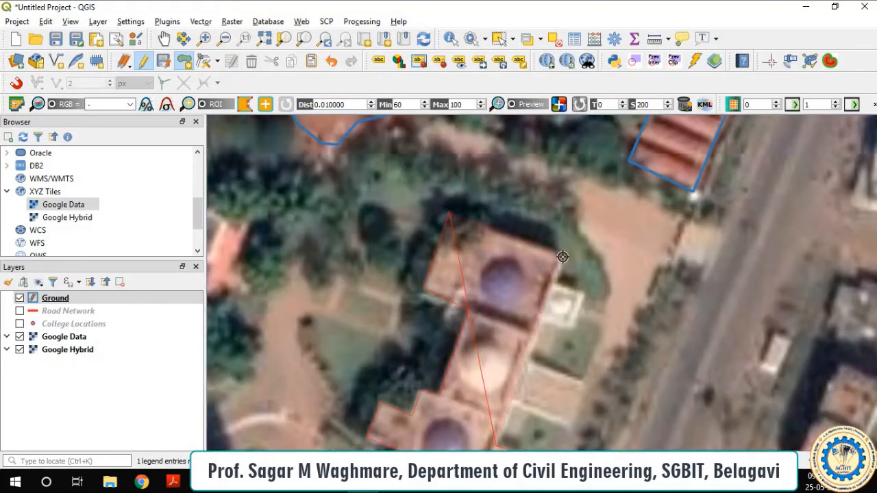
{"action": "left_click", "coordinate": [561, 261]}
{"action": "left_click", "coordinate": [552, 283]}
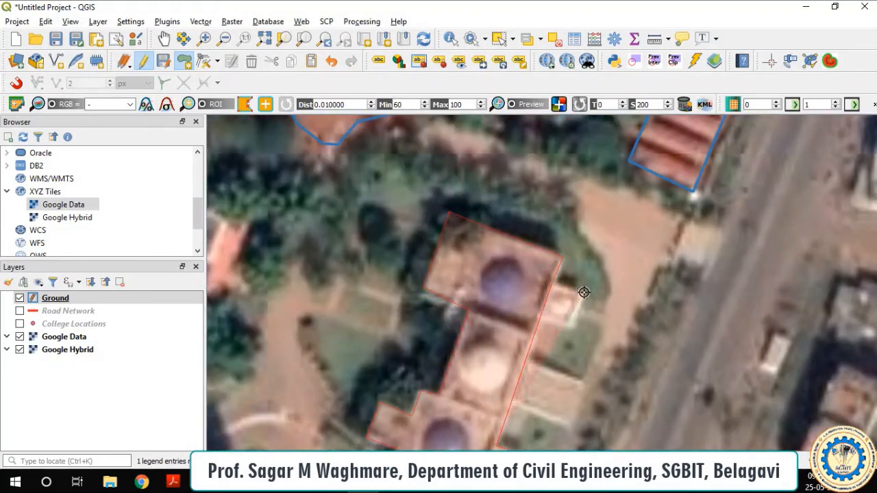
{"action": "left_click", "coordinate": [584, 292]}
{"action": "left_click", "coordinate": [572, 327]}
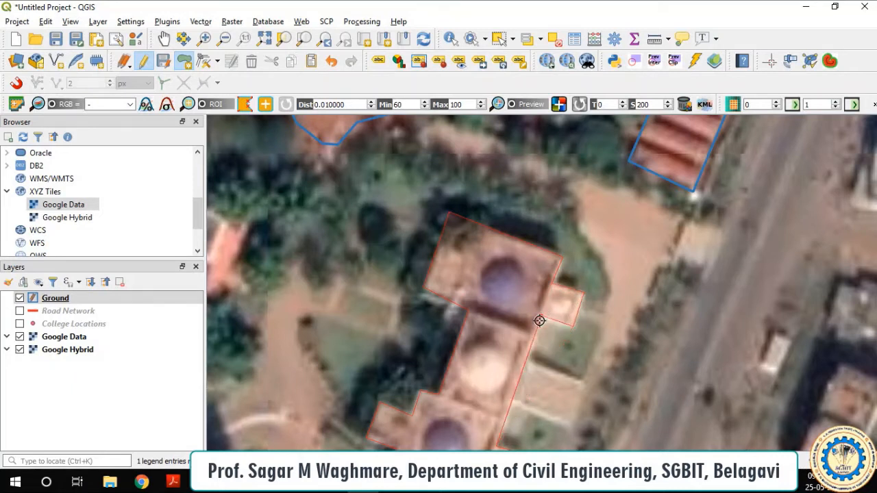
{"action": "left_click", "coordinate": [539, 321]}
{"action": "right_click", "coordinate": [531, 346]}
- Name the domed building's polygon Office Building and save its attributes
{"action": "left_click", "coordinate": [459, 340]}
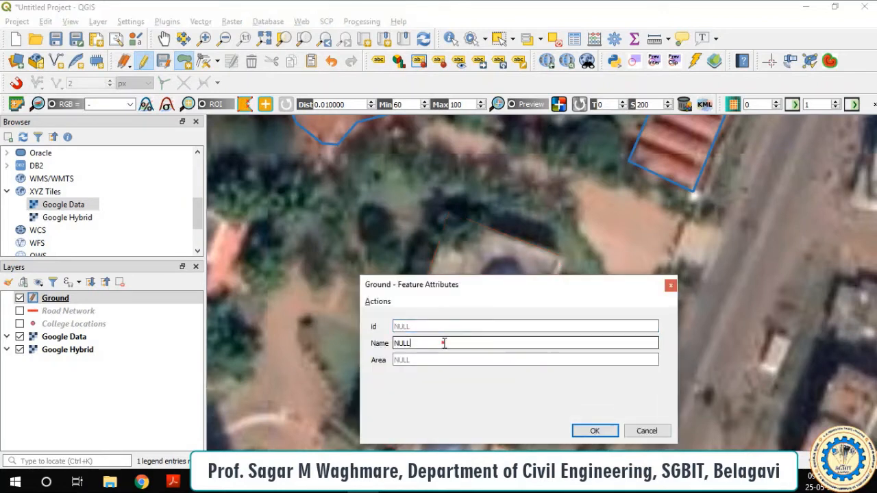
{"action": "type", "text": "Office Building"}
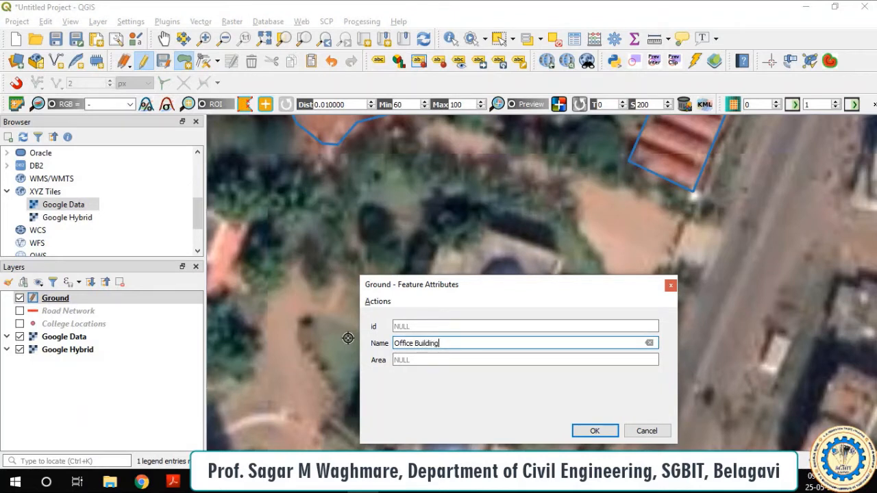
{"action": "left_click", "coordinate": [598, 430]}
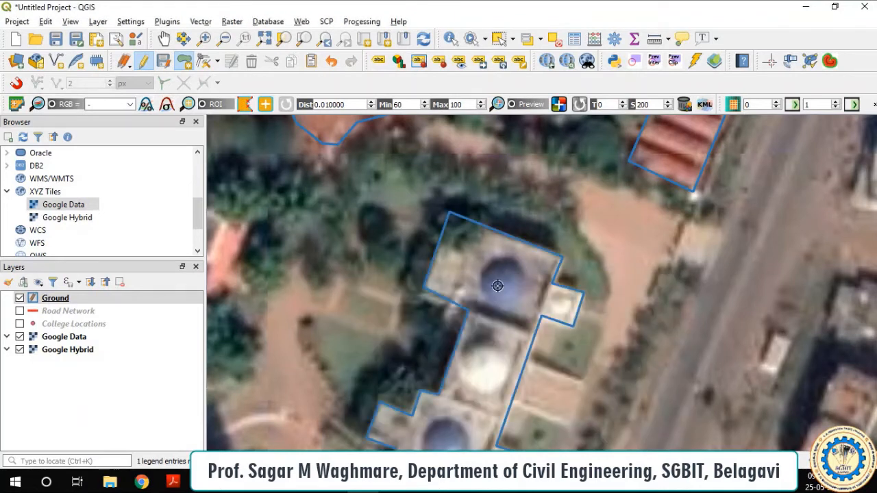
- Digitize a polygon around the solar-panel roof southwest of the office building, including the notch on its eastern side
{"action": "scroll", "coordinate": [539, 268], "scroll_direction": "down", "scroll_amount": 2}
{"action": "scroll", "coordinate": [539, 270], "scroll_direction": "up", "scroll_amount": 2}
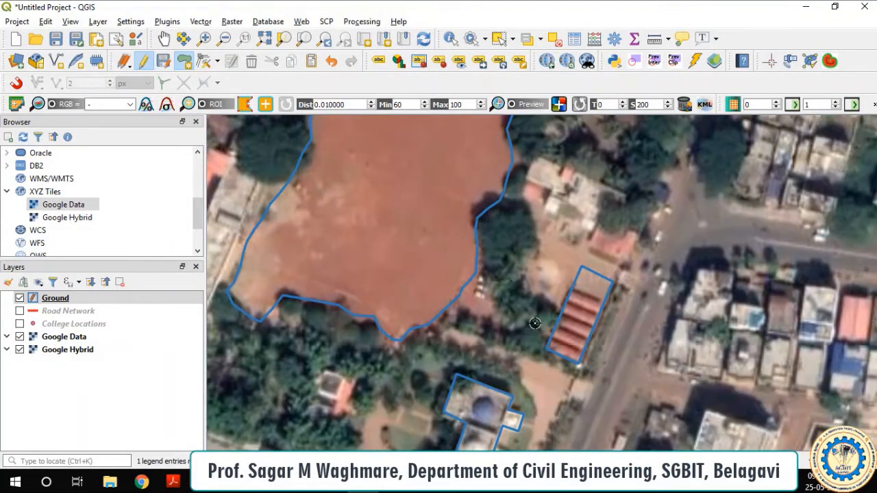
{"action": "scroll", "coordinate": [534, 301], "scroll_direction": "down", "scroll_amount": 1}
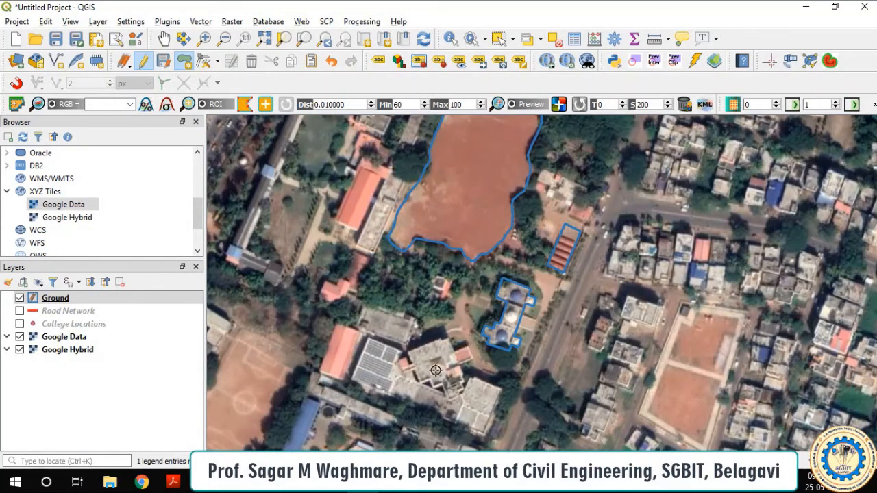
{"action": "scroll", "coordinate": [437, 403], "scroll_direction": "up", "scroll_amount": 1}
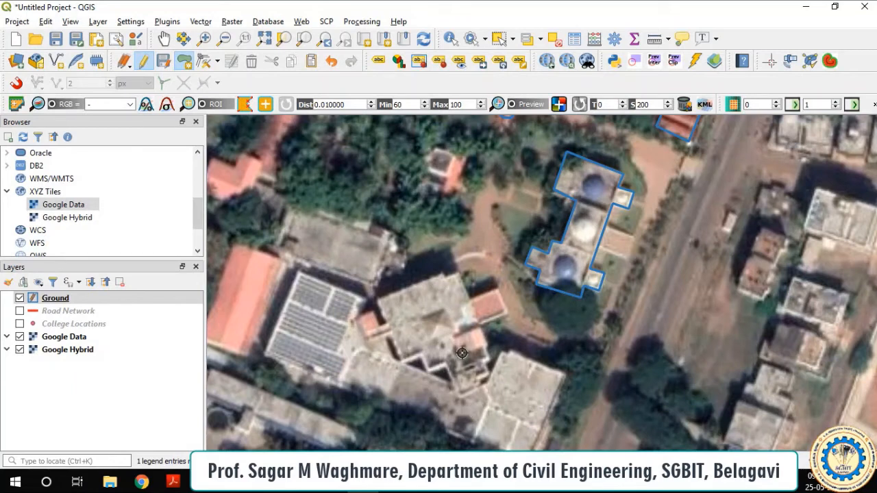
{"action": "scroll", "coordinate": [270, 357], "scroll_direction": "up", "scroll_amount": 1}
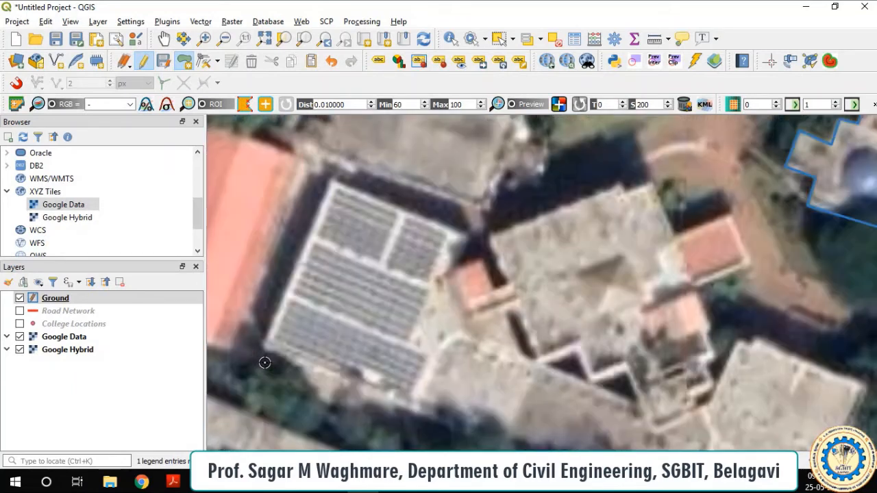
{"action": "left_click", "coordinate": [270, 344]}
{"action": "left_click", "coordinate": [334, 183]}
{"action": "left_click", "coordinate": [448, 233]}
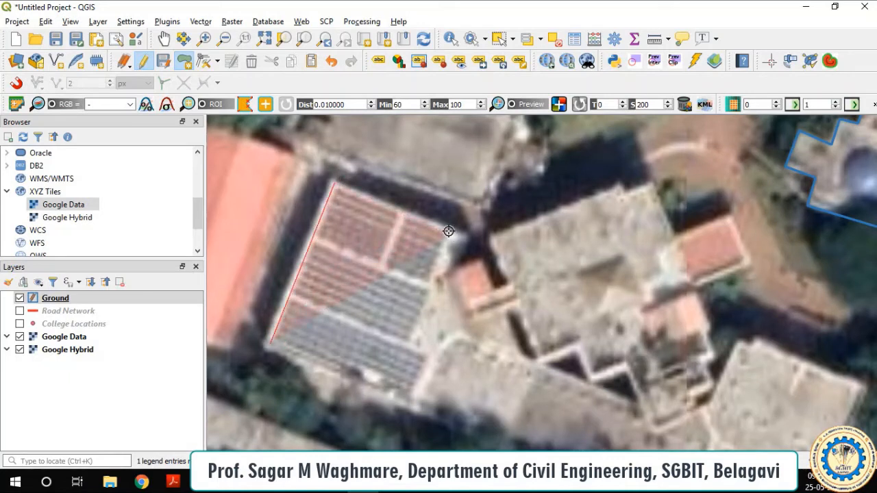
{"action": "left_click", "coordinate": [414, 344]}
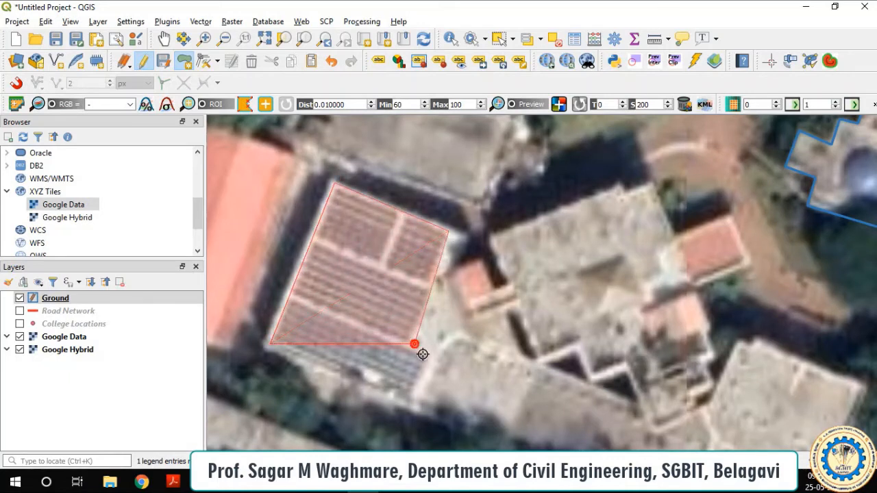
{"action": "left_click", "coordinate": [430, 357]}
{"action": "left_click", "coordinate": [412, 400]}
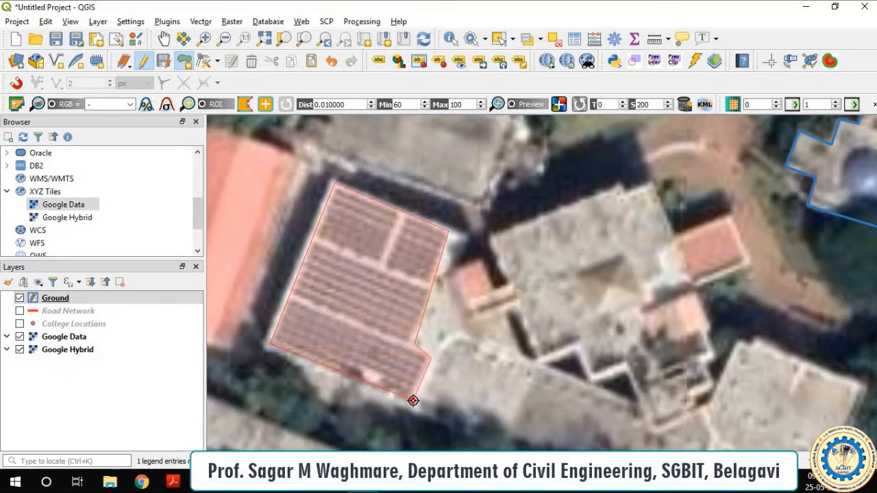
{"action": "right_click", "coordinate": [270, 344]}
- Name the solar roof polygon Solar Area and save its attributes
{"action": "left_click", "coordinate": [423, 343]}
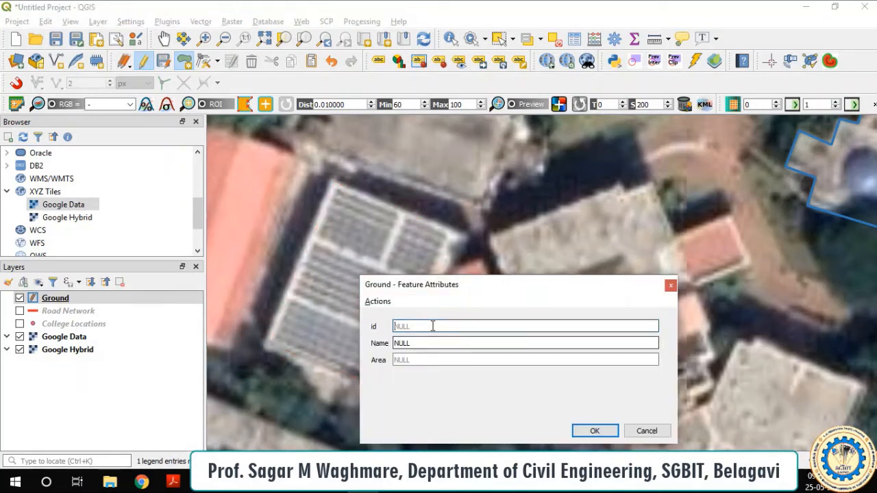
{"action": "key", "text": "ctrl+a"}
{"action": "type", "text": "So"}
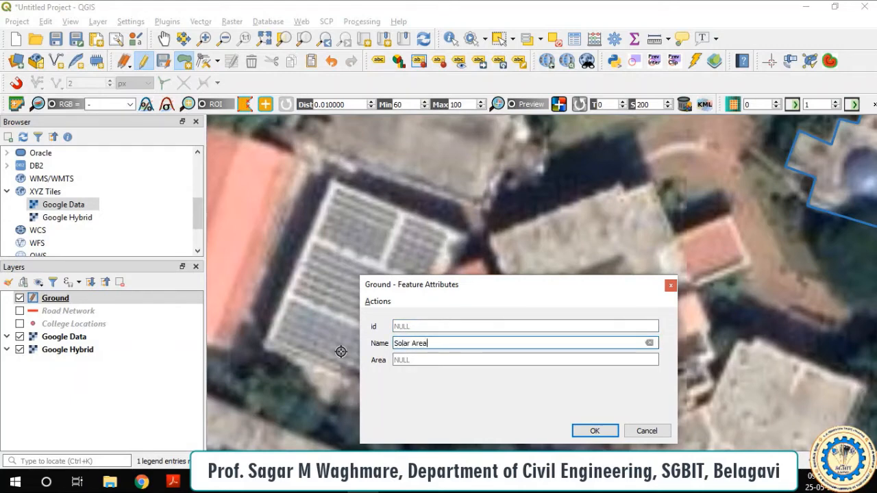
{"action": "left_click", "coordinate": [583, 430]}
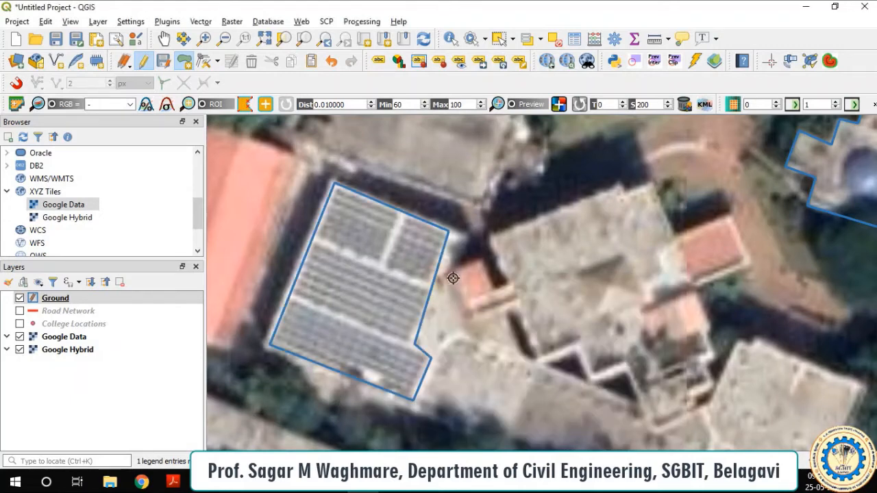
{"action": "scroll", "coordinate": [453, 277], "scroll_direction": "down", "scroll_amount": 3}
{"action": "scroll", "coordinate": [503, 189], "scroll_direction": "up", "scroll_amount": 1}
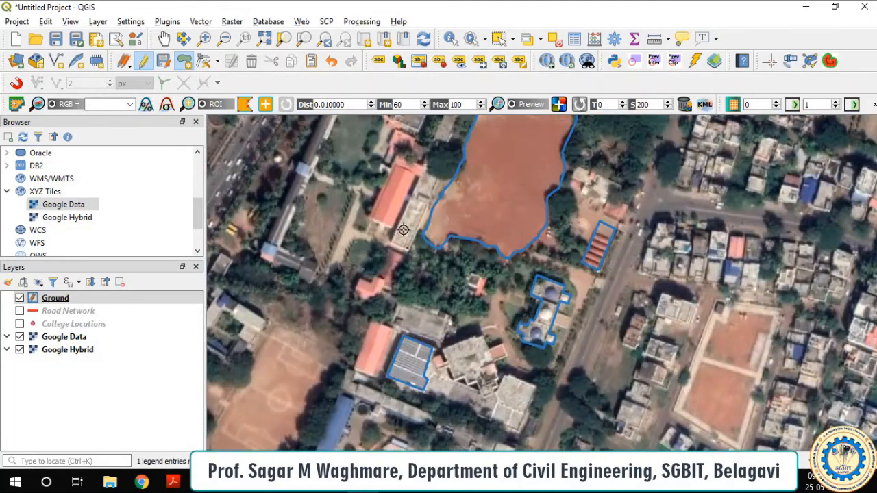
- Turn on single labels in the Ground layer's properties
{"action": "right_click", "coordinate": [59, 297]}
{"action": "left_click", "coordinate": [65, 289]}
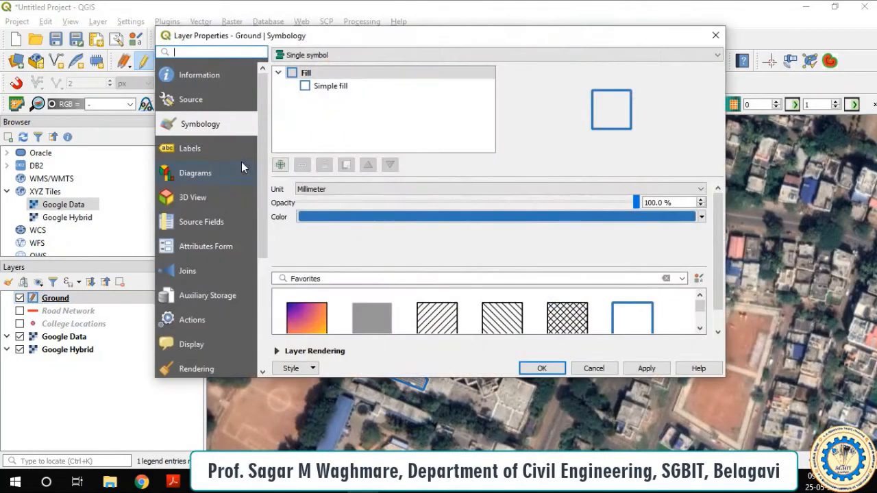
{"action": "left_click", "coordinate": [212, 145]}
{"action": "left_click", "coordinate": [486, 54]}
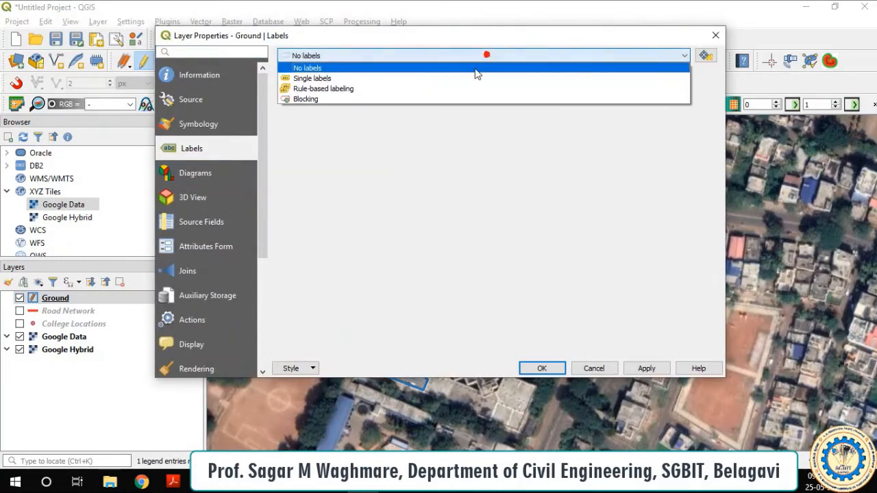
{"action": "left_click", "coordinate": [471, 74]}
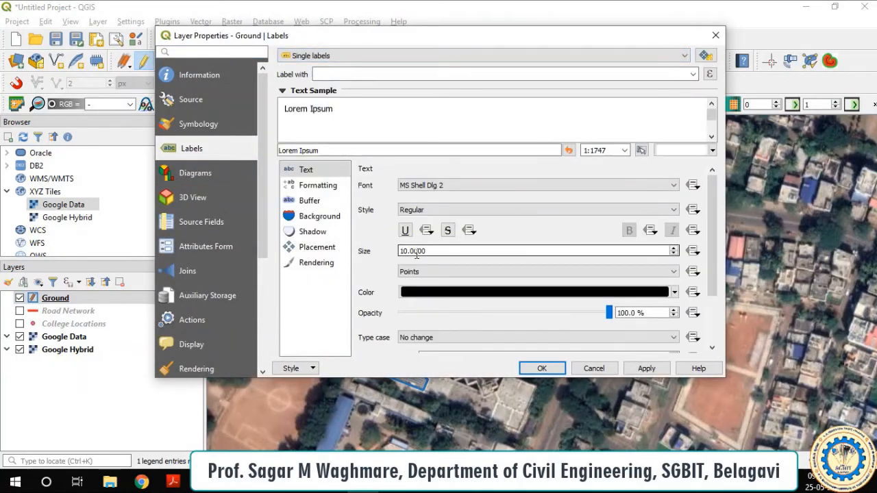
- Set the Ground label text to size 7 points and yellow, and apply the label settings
{"action": "left_click_drag", "start_coordinate": [403, 254], "coordinate": [411, 254]}
{"action": "left_click", "coordinate": [406, 255]}
{"action": "left_click", "coordinate": [405, 251]}
{"action": "key", "text": "Delete"}
{"action": "key", "text": "Delete"}
{"action": "type", "text": "7"}
{"action": "left_click", "coordinate": [675, 292]}
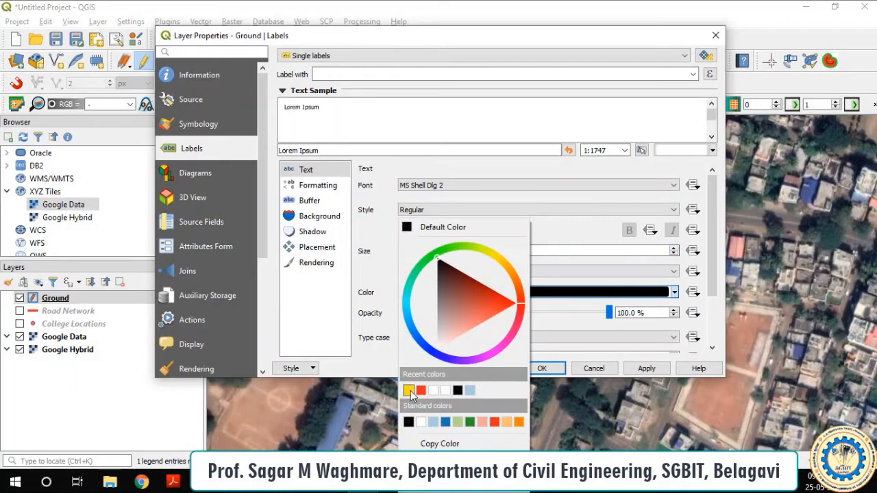
{"action": "left_click", "coordinate": [409, 391]}
{"action": "left_click", "coordinate": [646, 367]}
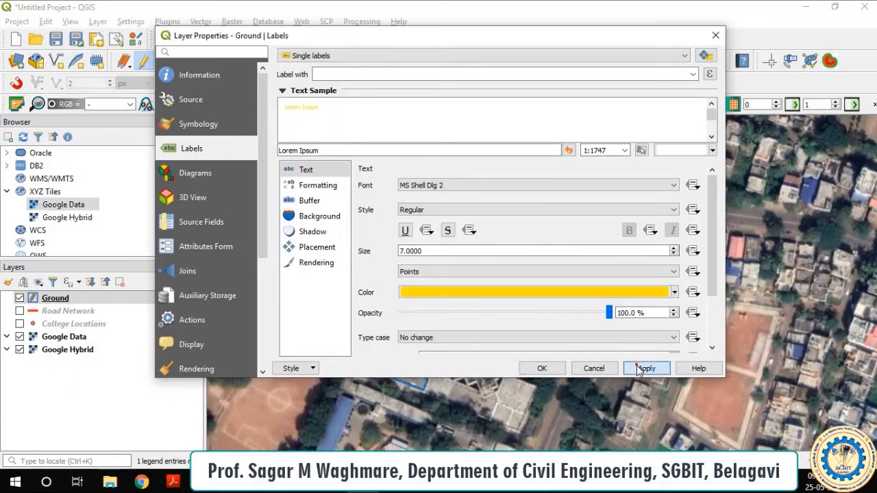
{"action": "left_click", "coordinate": [542, 370]}
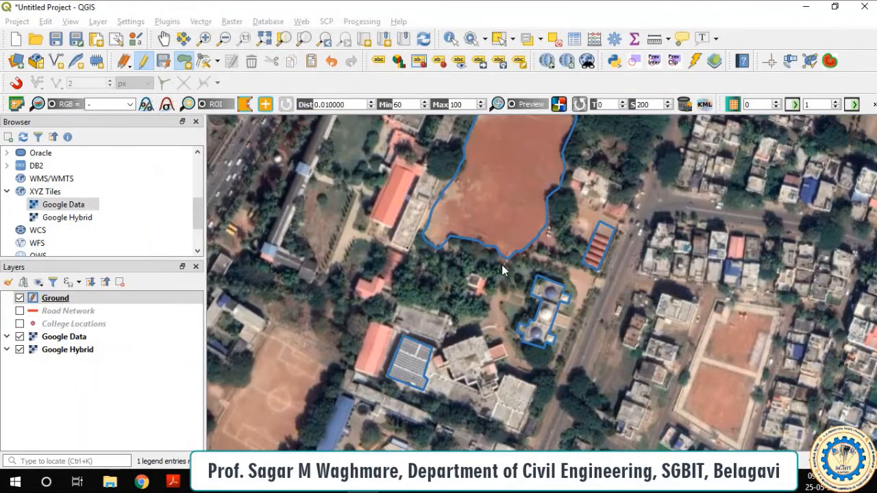
{"action": "scroll", "coordinate": [502, 262], "scroll_direction": "down", "scroll_amount": 1}
{"action": "scroll", "coordinate": [502, 262], "scroll_direction": "up", "scroll_amount": 1}
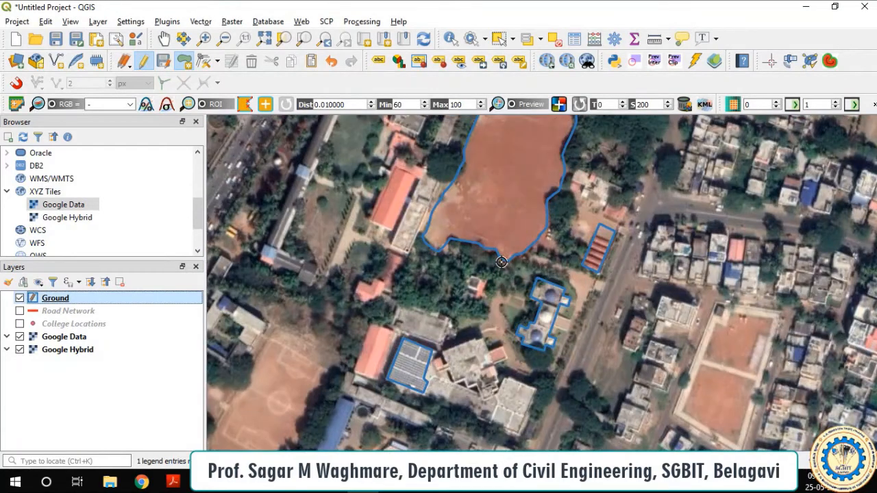
- Label the Ground layer's polygons with the Name field and apply the change
{"action": "right_click", "coordinate": [61, 302]}
{"action": "left_click", "coordinate": [67, 293]}
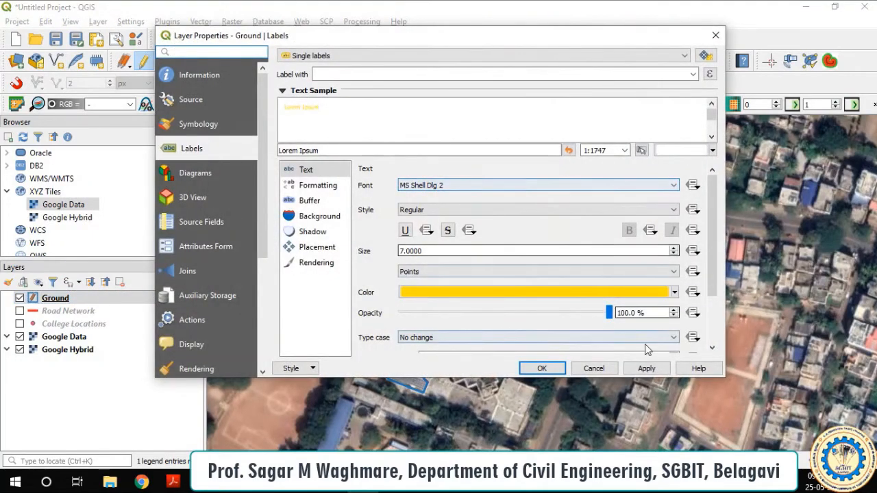
{"action": "left_click", "coordinate": [647, 369]}
{"action": "left_click", "coordinate": [647, 368]}
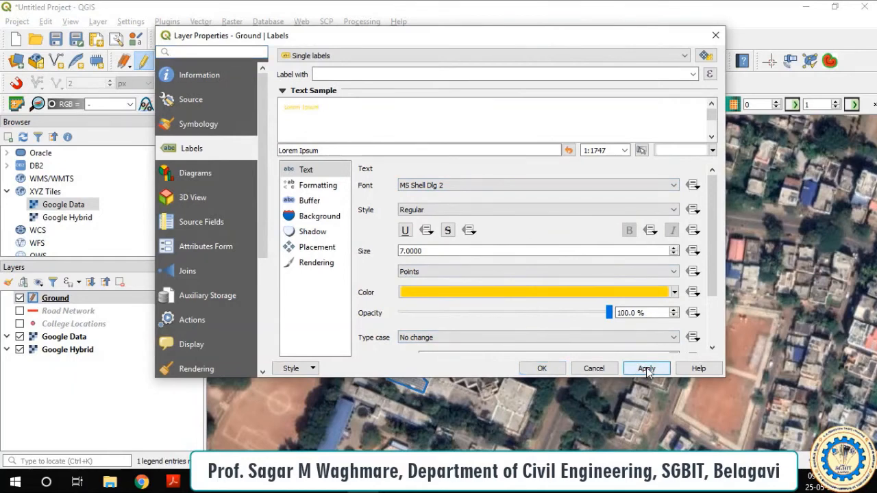
{"action": "left_click", "coordinate": [694, 76]}
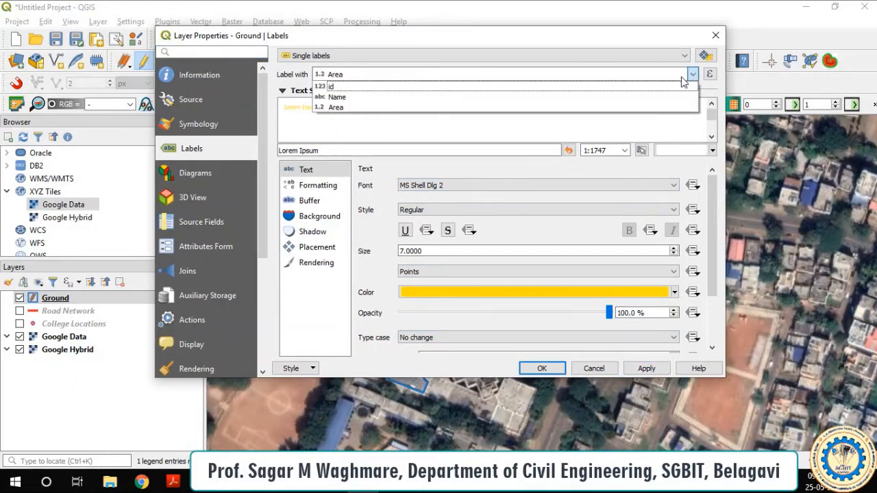
{"action": "left_click", "coordinate": [644, 99]}
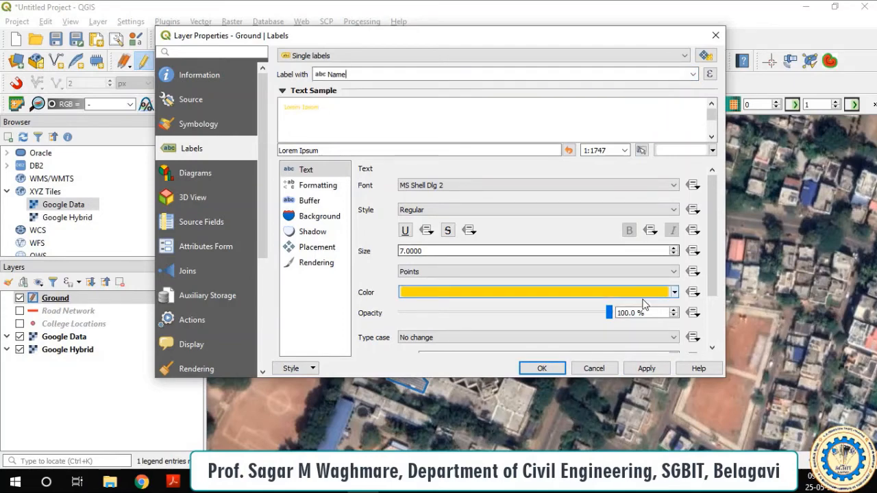
{"action": "left_click", "coordinate": [646, 369]}
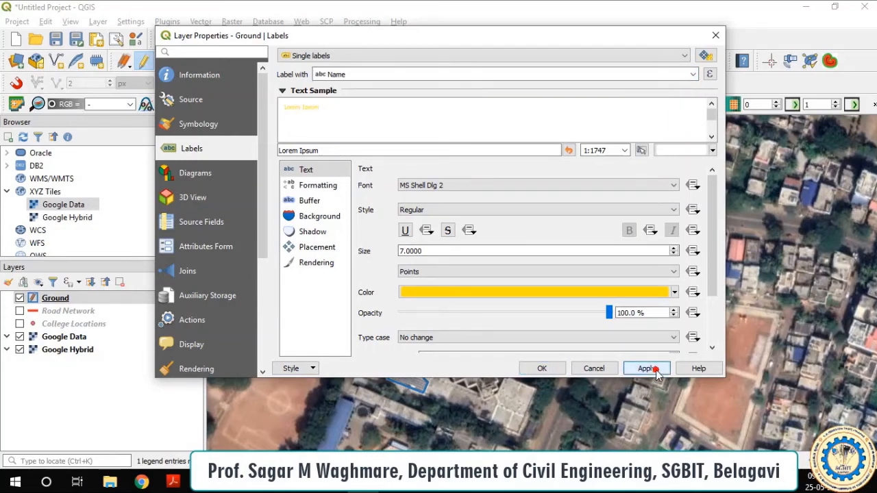
{"action": "left_click", "coordinate": [541, 369]}
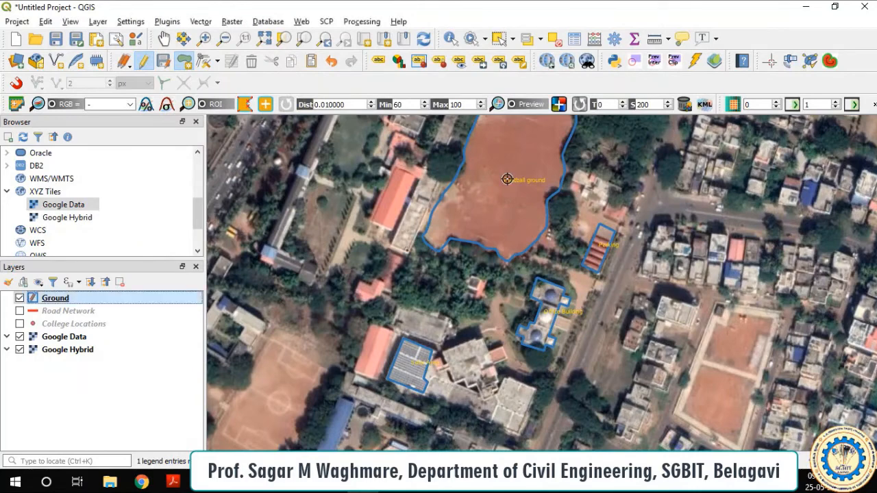
{"action": "scroll", "coordinate": [536, 314], "scroll_direction": "up", "scroll_amount": 1}
{"action": "scroll", "coordinate": [569, 313], "scroll_direction": "down", "scroll_amount": 1}
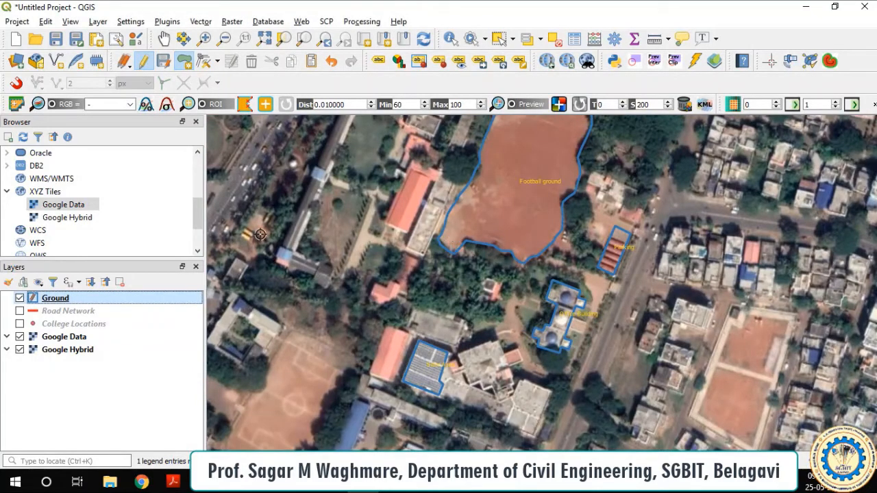
- Open the Road Network layer's attribute table and stop editing, saving the layer's pending changes
{"action": "right_click", "coordinate": [55, 304]}
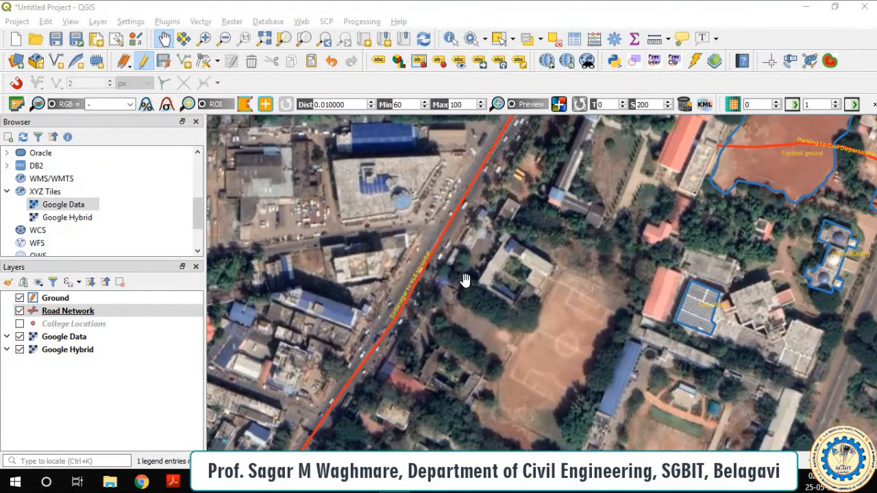
{"action": "scroll", "coordinate": [480, 257], "scroll_direction": "down", "scroll_amount": 1}
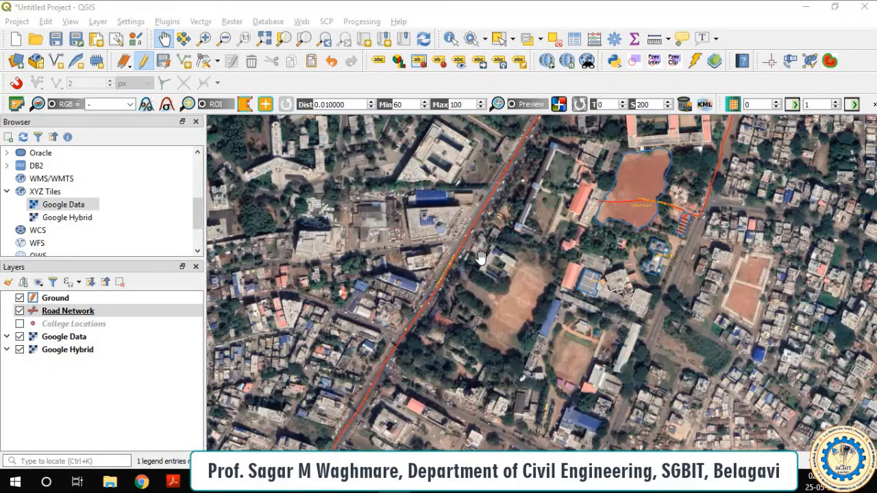
{"action": "scroll", "coordinate": [480, 257], "scroll_direction": "down", "scroll_amount": 1}
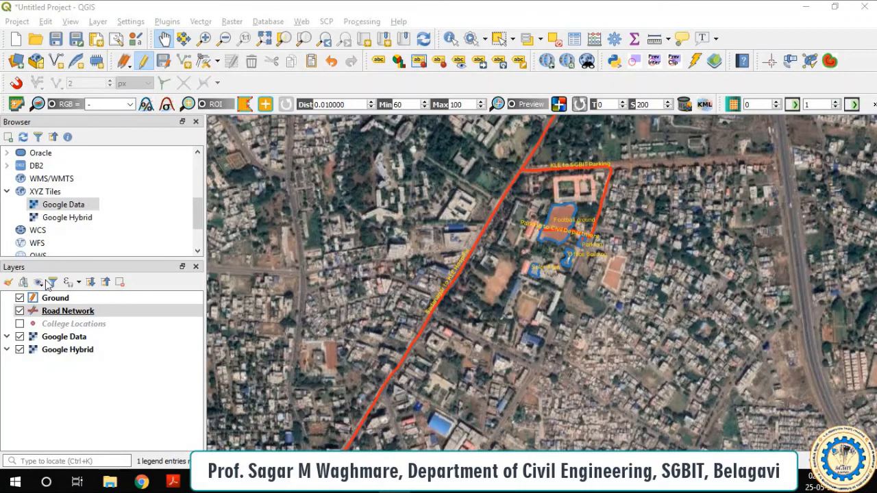
{"action": "left_click", "coordinate": [44, 311]}
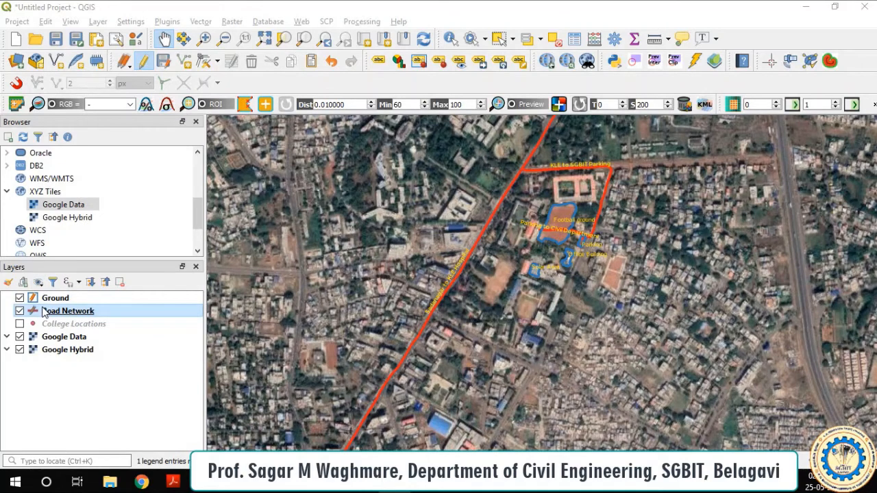
{"action": "mouse_move", "coordinate": [43, 312]}
{"action": "left_mouse_down"}
{"action": "mouse_move", "coordinate": [47, 301]}
{"action": "mouse_move", "coordinate": [45, 313]}
{"action": "left_mouse_up"}
{"action": "right_click", "coordinate": [59, 315]}
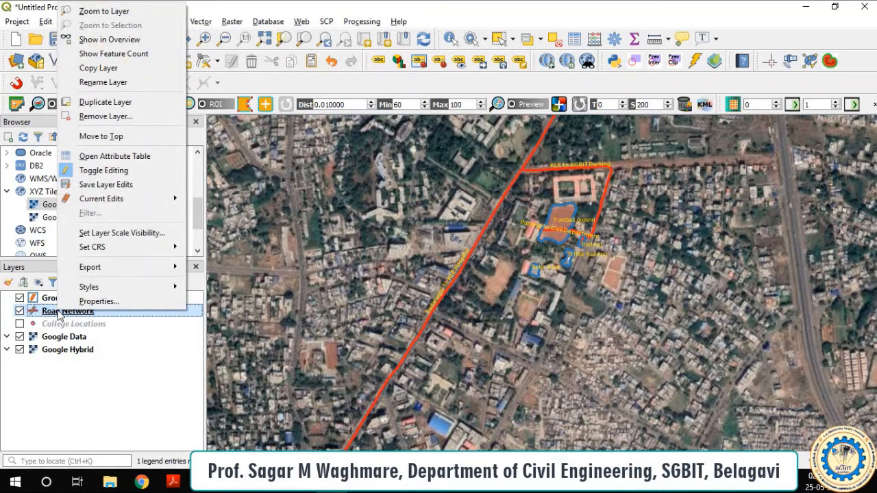
{"action": "left_click", "coordinate": [110, 156]}
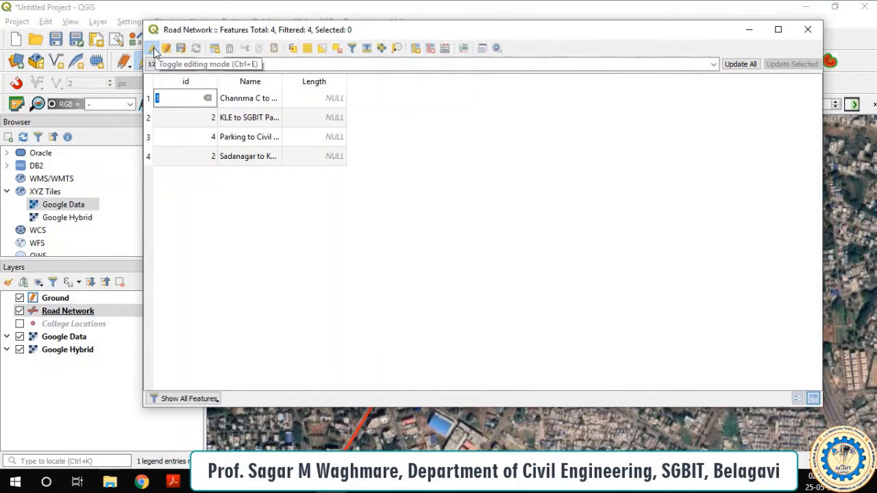
{"action": "left_click", "coordinate": [151, 49]}
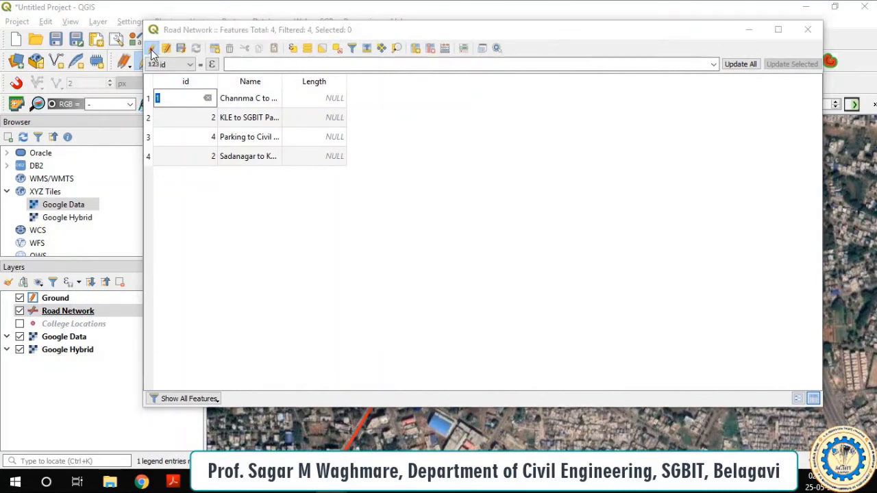
{"action": "left_click", "coordinate": [424, 250]}
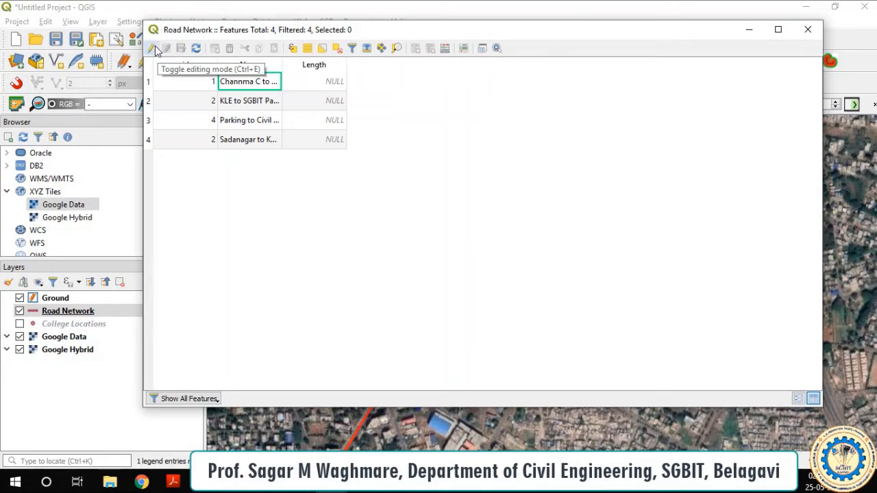
- Re-enable editing on the Road Network table and set the Field Calculator to update the existing Length field
{"action": "left_click", "coordinate": [155, 45]}
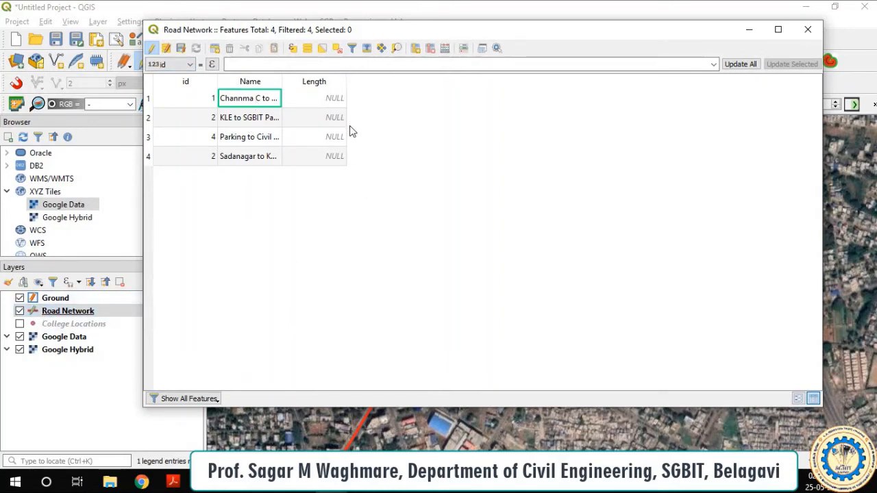
{"action": "left_click", "coordinate": [445, 49]}
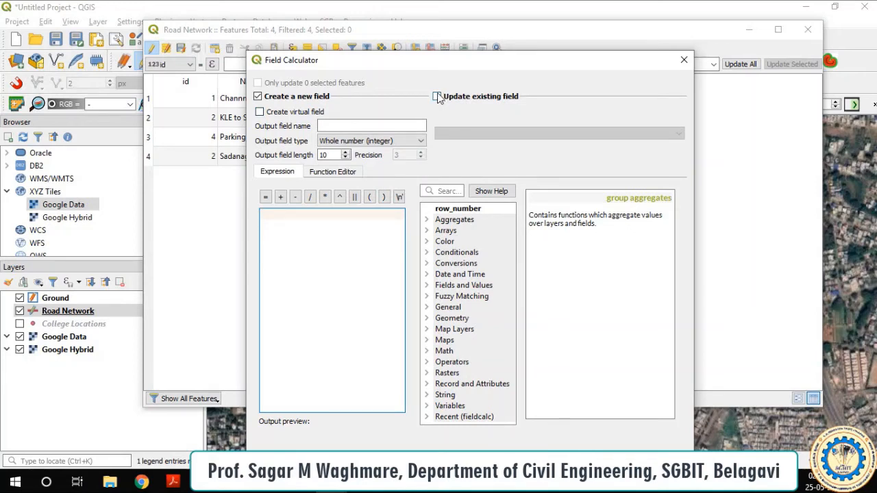
{"action": "left_click", "coordinate": [439, 98]}
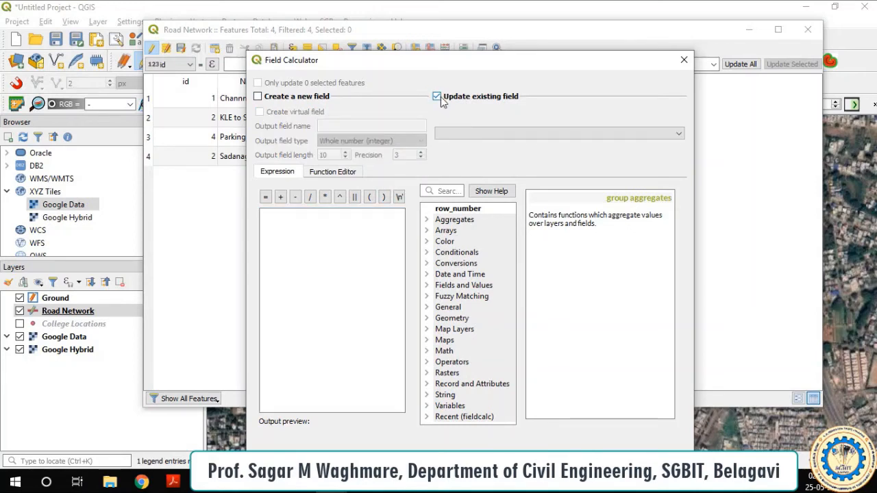
{"action": "left_click", "coordinate": [488, 135]}
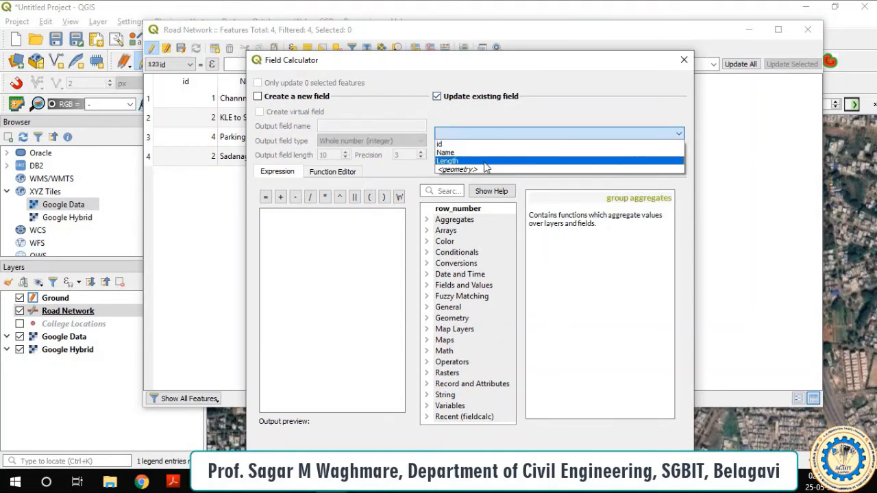
{"action": "left_click", "coordinate": [485, 162]}
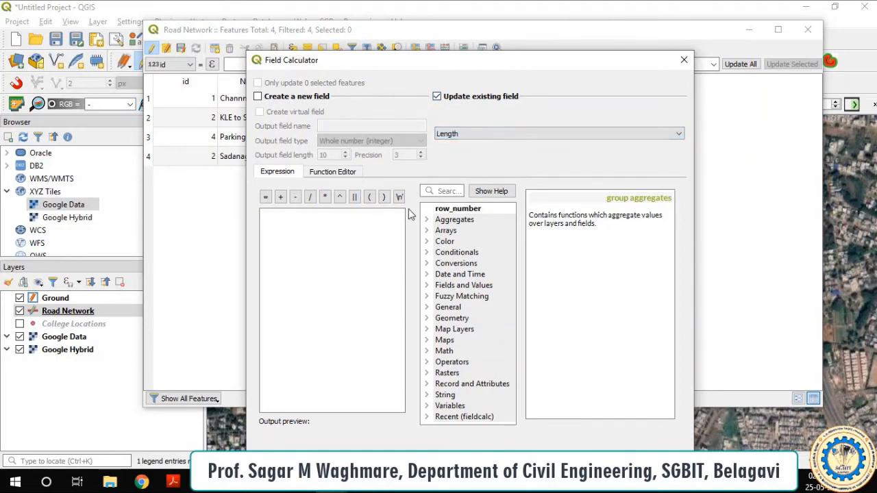
- Fill the Length field for all roads using the expression $length
{"action": "left_click", "coordinate": [340, 228]}
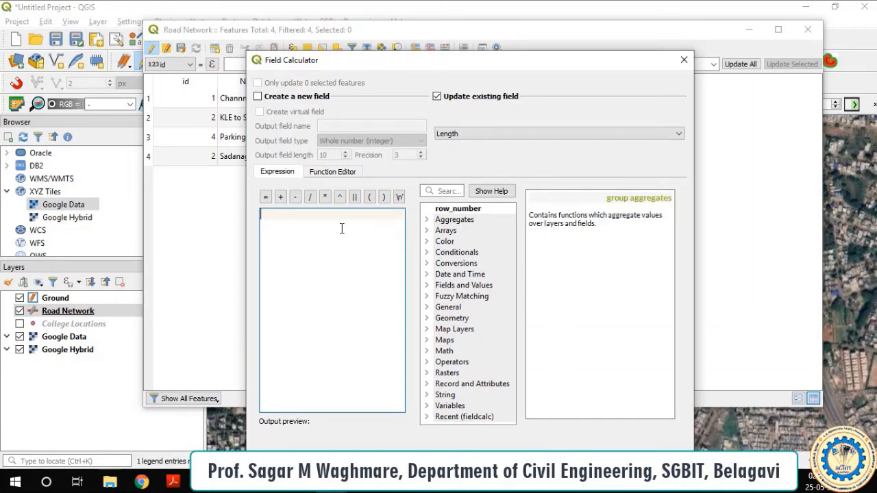
{"action": "type", "text": "$"}
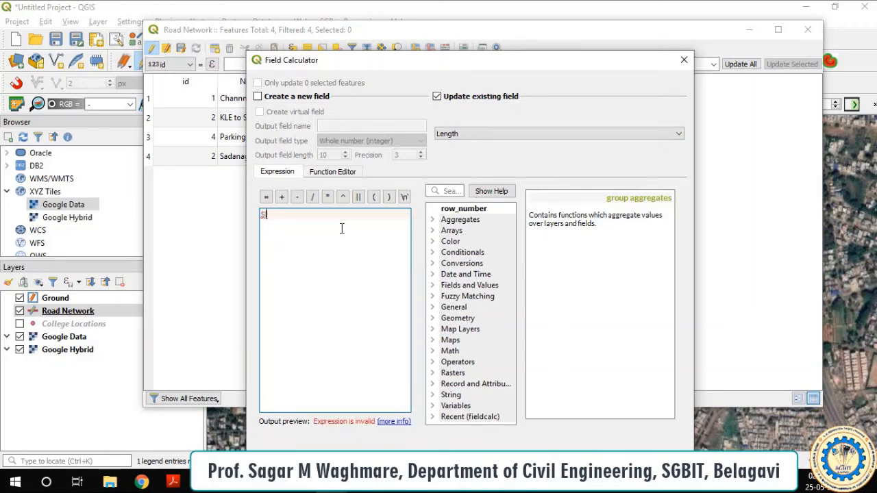
{"action": "type", "text": "le"}
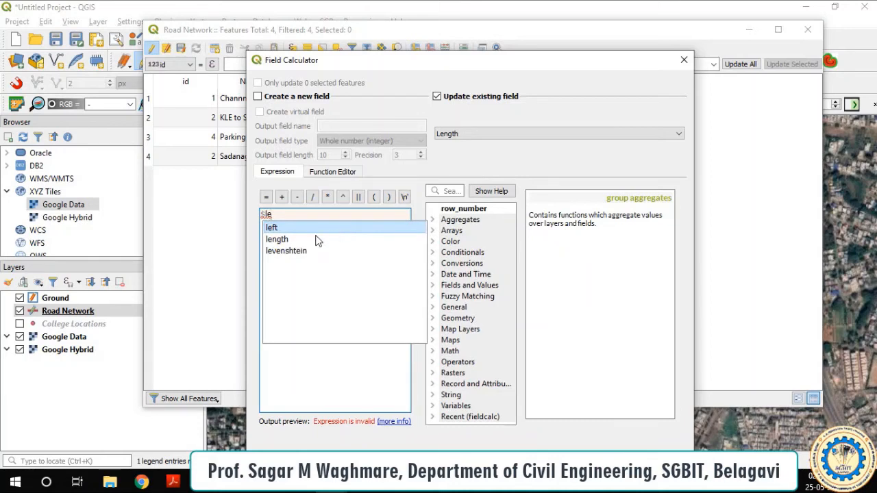
{"action": "left_click", "coordinate": [295, 239]}
{"action": "double_click", "coordinate": [296, 240]}
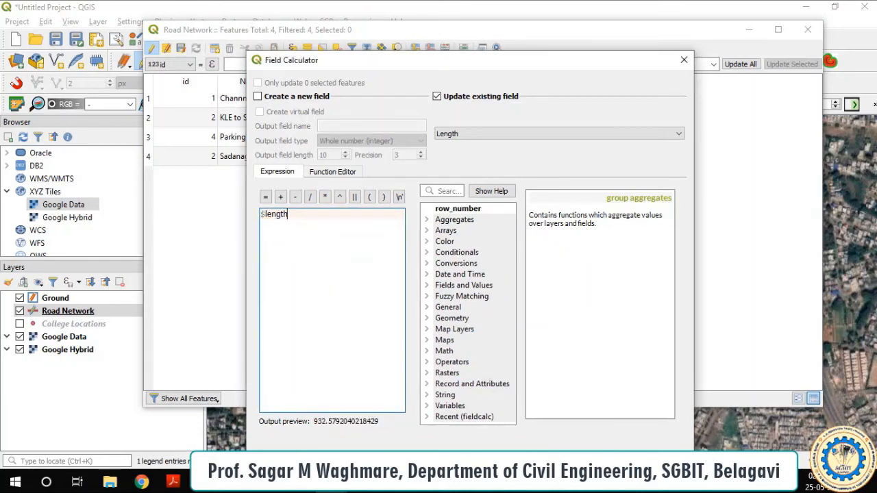
{"action": "left_click", "coordinate": [557, 462]}
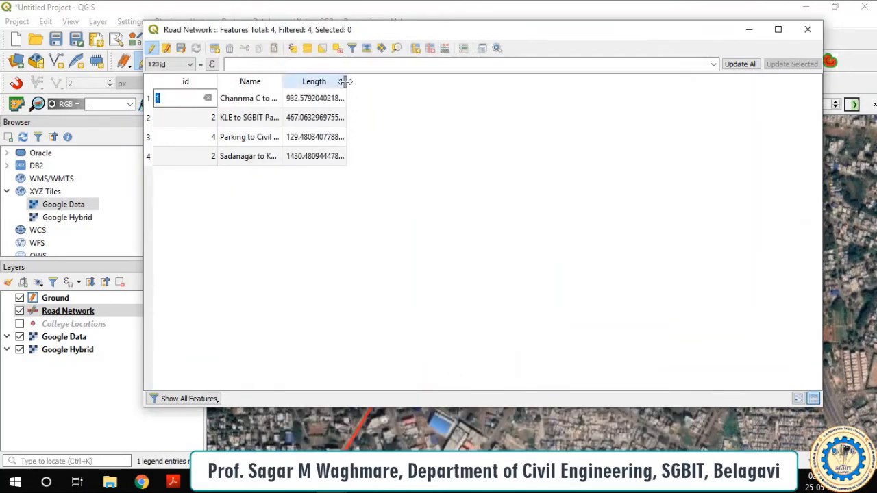
- Widen the Length column to show full values, stop editing with the Road Network changes saved, and close the attribute table
{"action": "mouse_move", "coordinate": [346, 81]}
{"action": "left_mouse_down"}
{"action": "mouse_move", "coordinate": [359, 85]}
{"action": "mouse_move", "coordinate": [342, 82]}
{"action": "mouse_move", "coordinate": [349, 86]}
{"action": "left_mouse_up"}
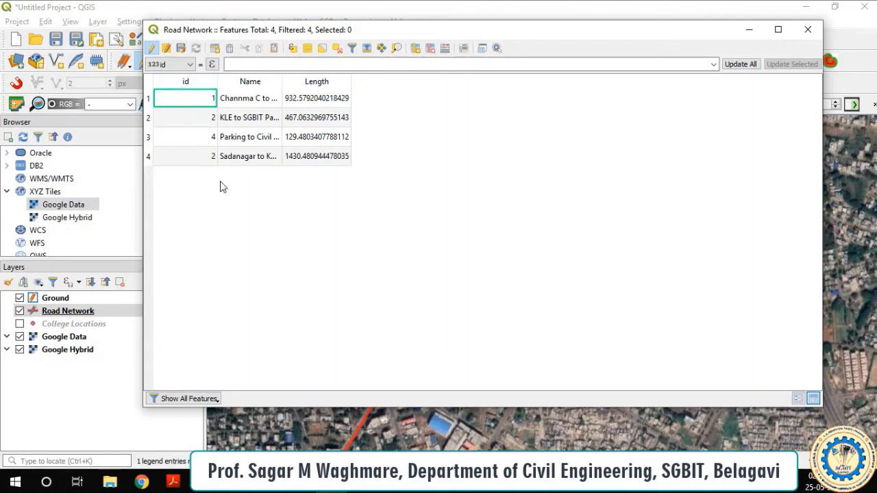
{"action": "left_click", "coordinate": [152, 50]}
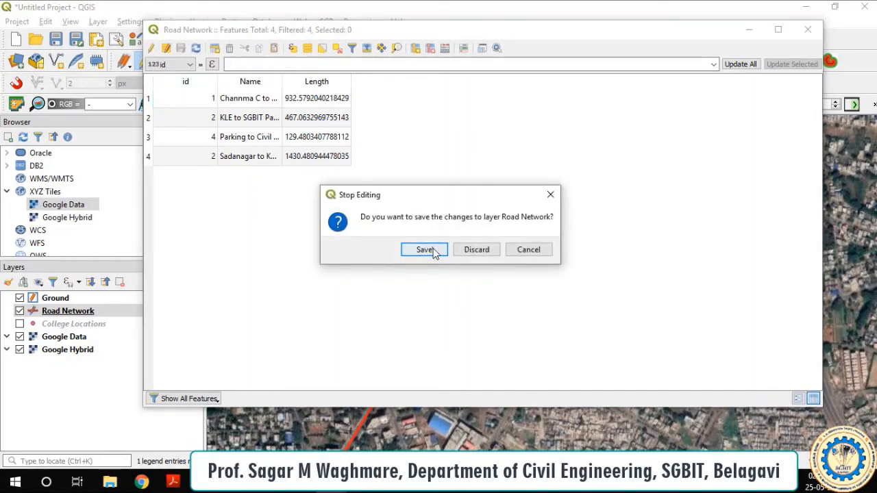
{"action": "left_click", "coordinate": [419, 249]}
{"action": "left_click", "coordinate": [806, 30]}
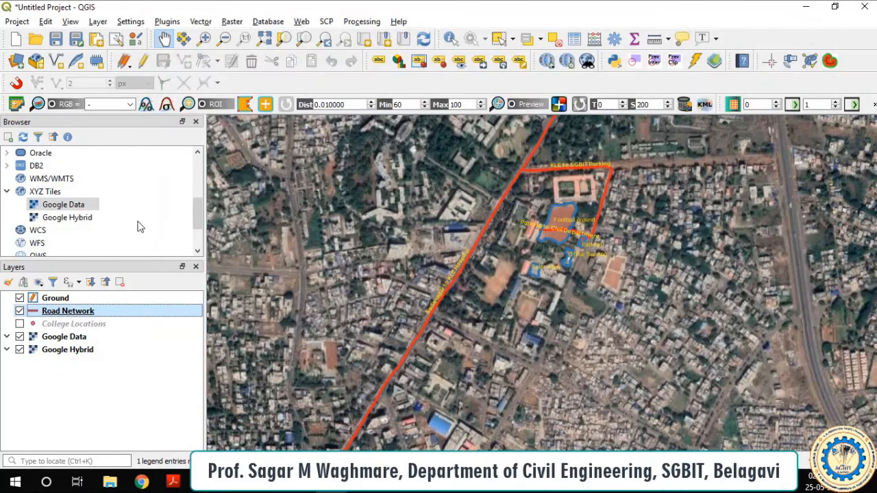
- Open the Ground layer's attribute table and set the Field Calculator to update the existing Area field
{"action": "left_click", "coordinate": [58, 299]}
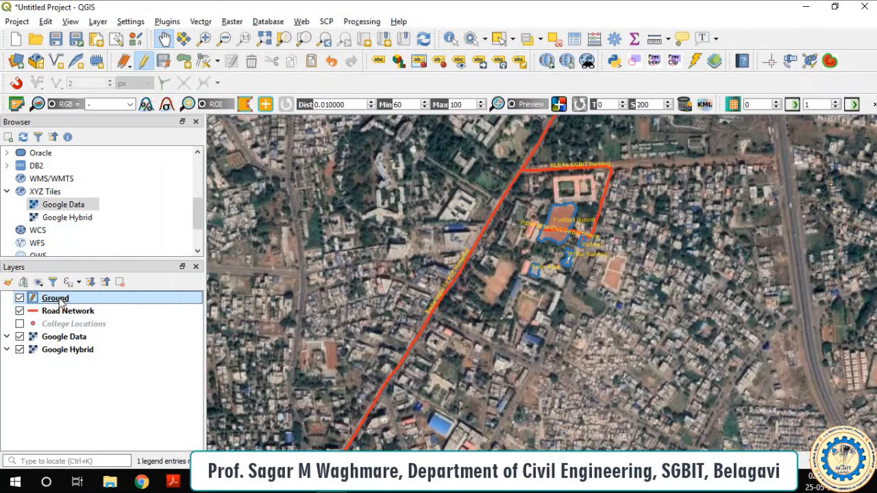
{"action": "right_click", "coordinate": [61, 300]}
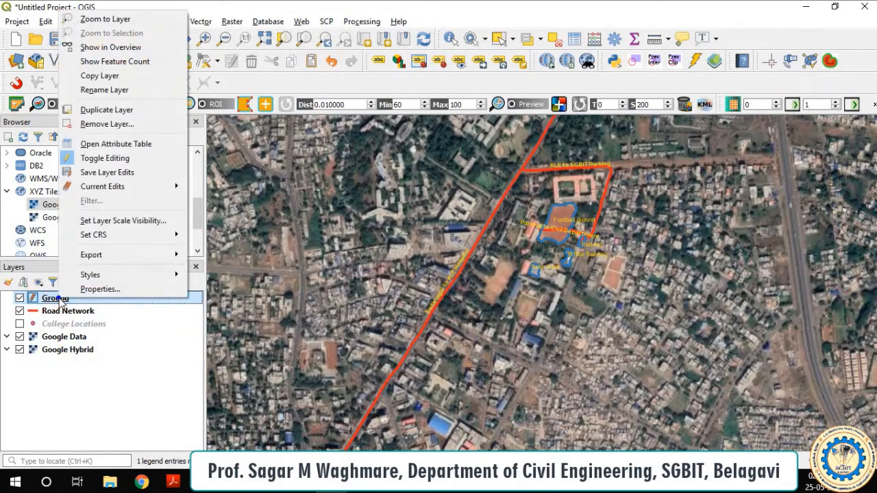
{"action": "left_click", "coordinate": [106, 144]}
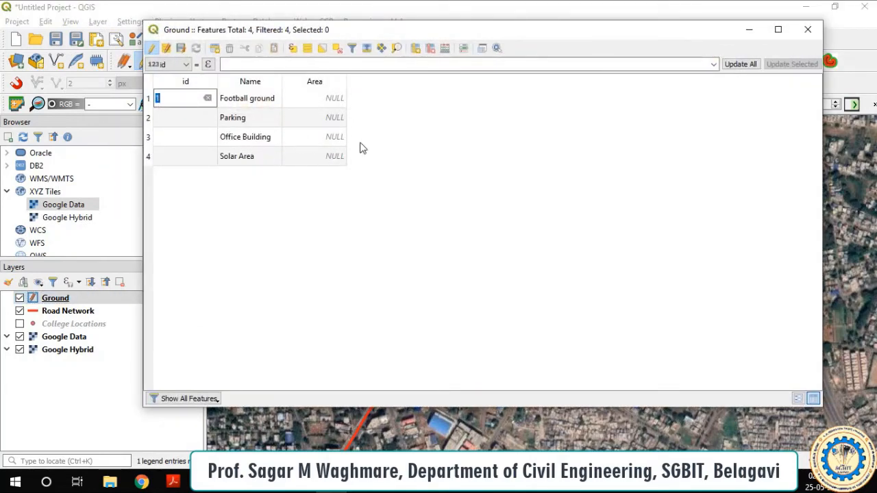
{"action": "left_click", "coordinate": [446, 51]}
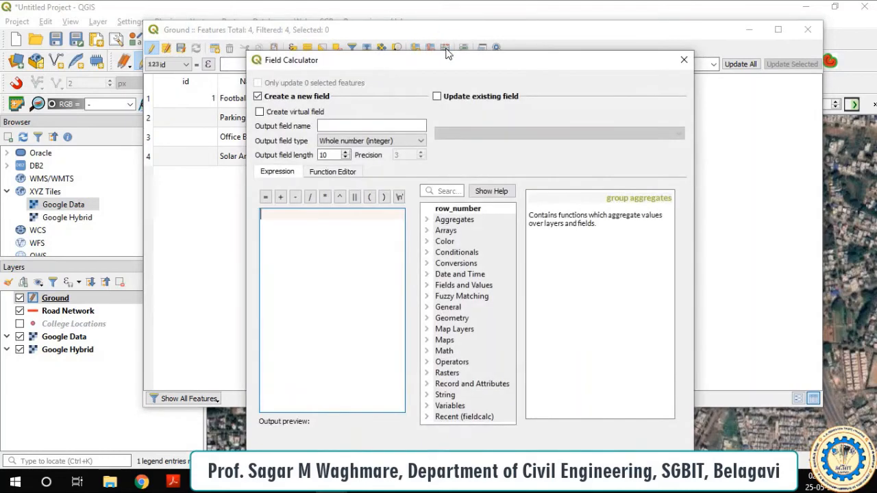
{"action": "left_click", "coordinate": [437, 96]}
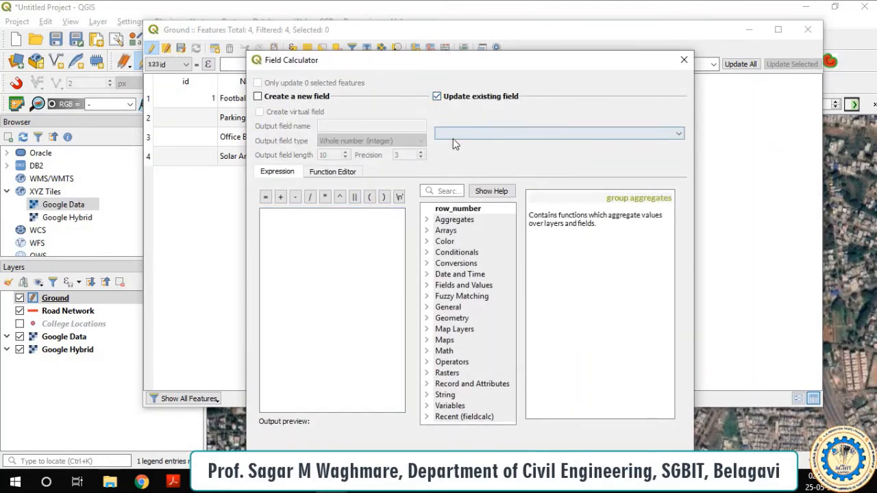
{"action": "left_click", "coordinate": [453, 135]}
{"action": "left_click", "coordinate": [452, 161]}
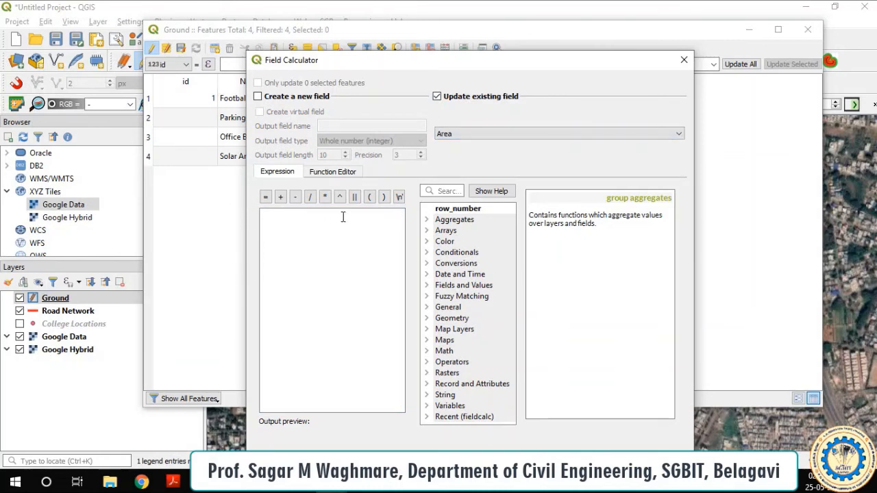
- Fill the Area field for all Ground polygons using the expression $area
{"action": "left_click", "coordinate": [311, 216]}
{"action": "type", "text": "$"}
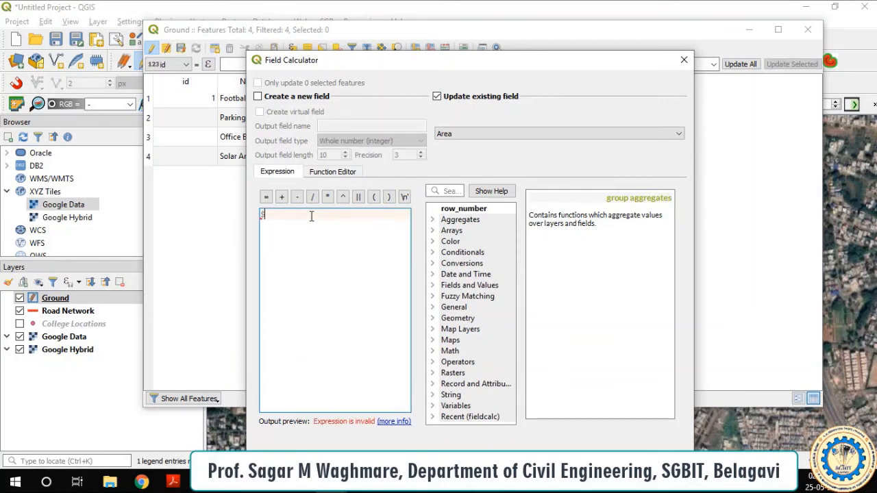
{"action": "type", "text": "area"}
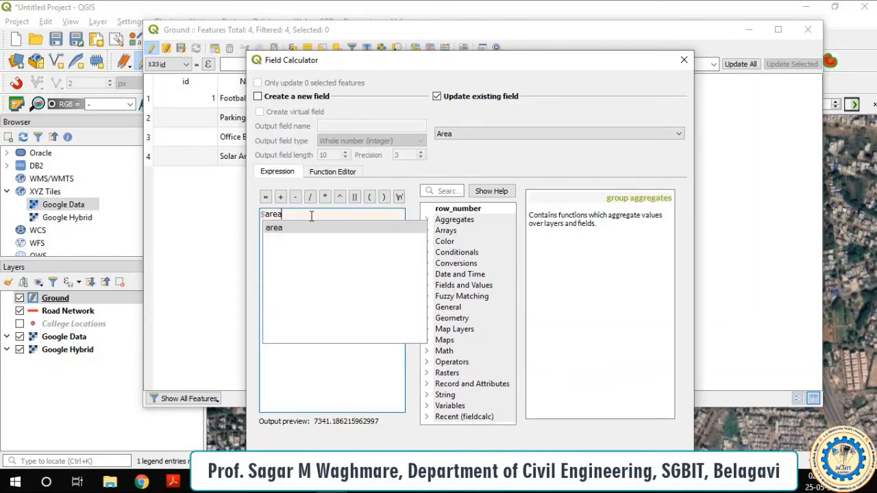
{"action": "left_click", "coordinate": [319, 223]}
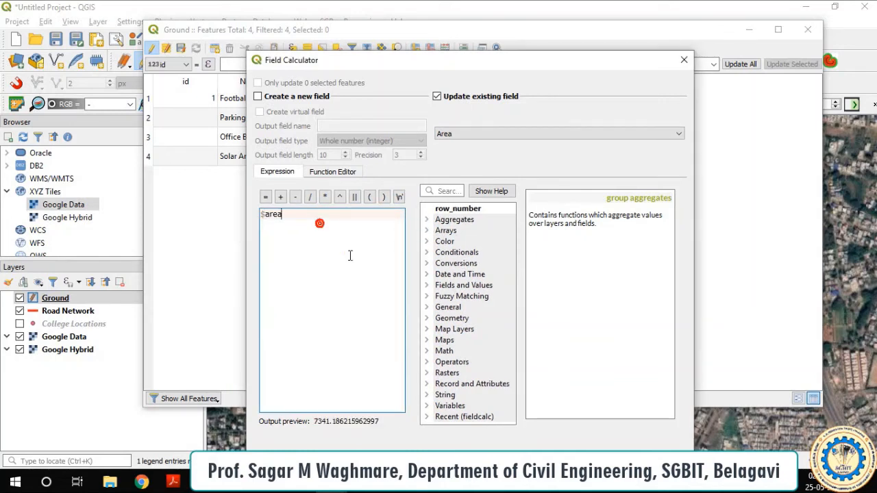
{"action": "left_click", "coordinate": [553, 464]}
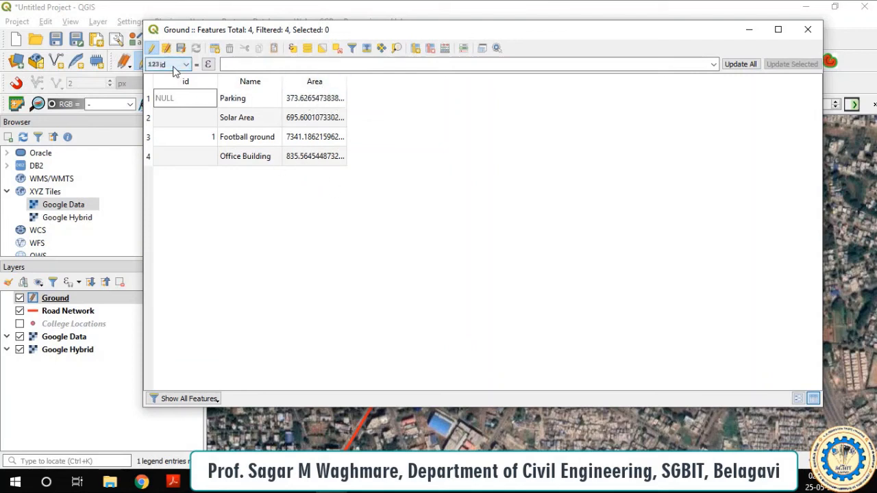
- Stop editing the Ground layer with its changes saved and close the attribute table
{"action": "left_click", "coordinate": [152, 48]}
{"action": "left_click", "coordinate": [411, 249]}
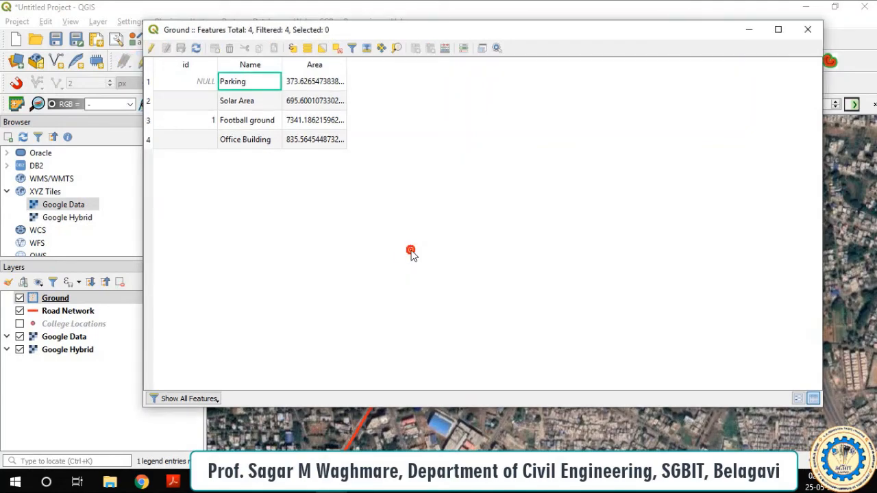
{"action": "left_click", "coordinate": [808, 30]}
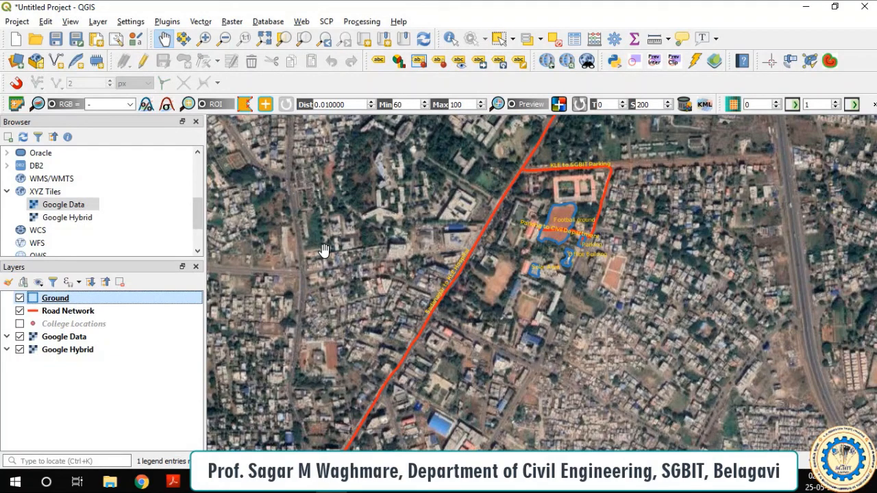
- Examine the labelled Ground polygons and nearby roads on the map at close range and in overview
{"action": "scroll", "coordinate": [572, 233], "scroll_direction": "up", "scroll_amount": 2}
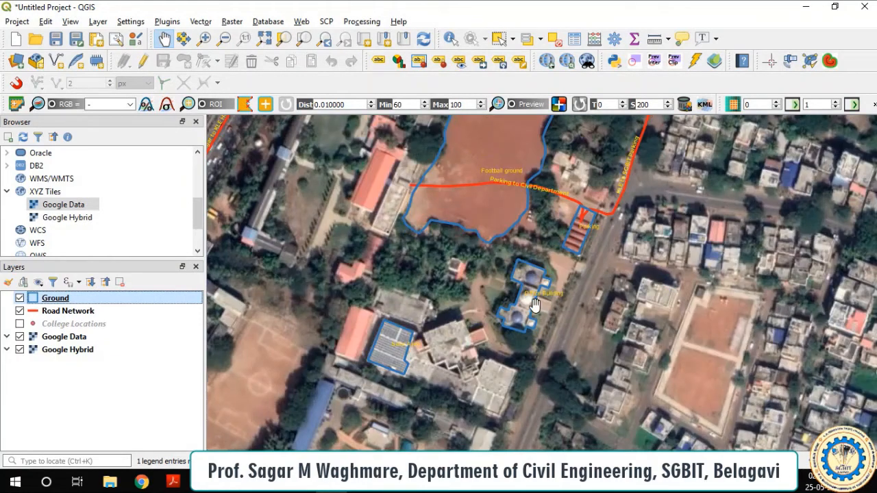
{"action": "scroll", "coordinate": [533, 303], "scroll_direction": "up", "scroll_amount": 3}
{"action": "scroll", "coordinate": [539, 280], "scroll_direction": "down", "scroll_amount": 3}
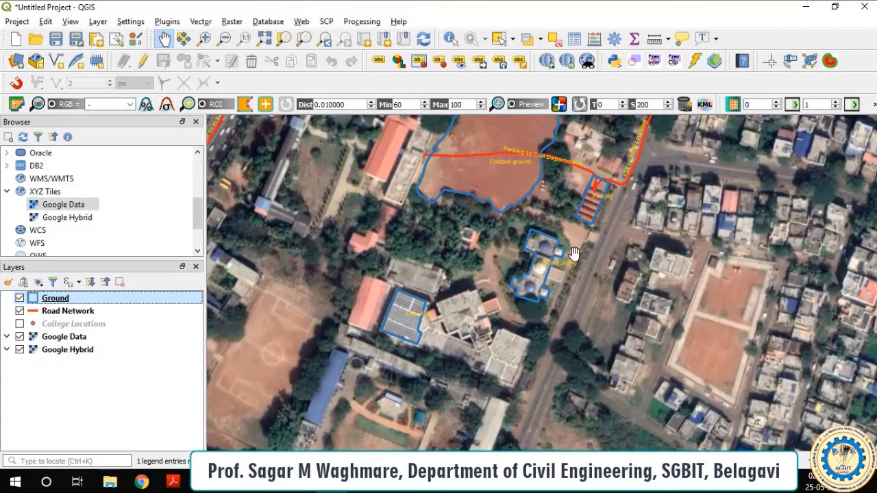
{"action": "scroll", "coordinate": [580, 236], "scroll_direction": "down", "scroll_amount": 2}
{"action": "scroll", "coordinate": [590, 224], "scroll_direction": "up", "scroll_amount": 4}
{"action": "scroll", "coordinate": [587, 220], "scroll_direction": "down", "scroll_amount": 3}
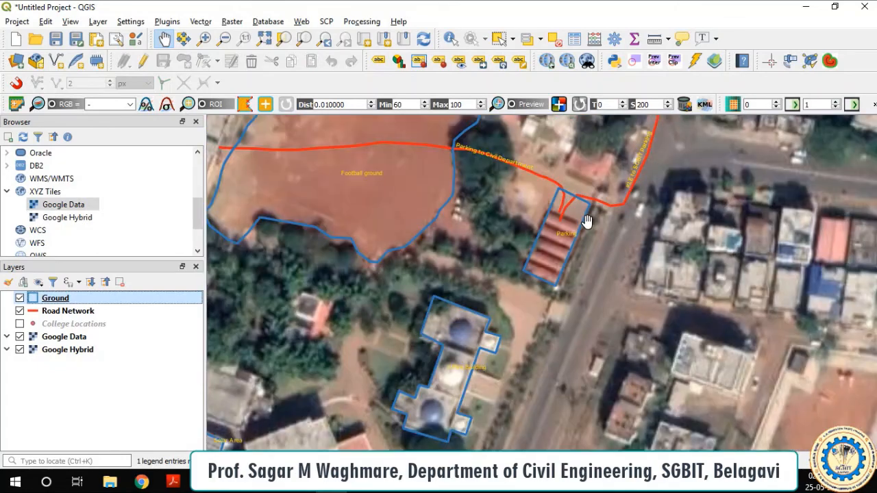
{"action": "scroll", "coordinate": [576, 229], "scroll_direction": "down", "scroll_amount": 3}
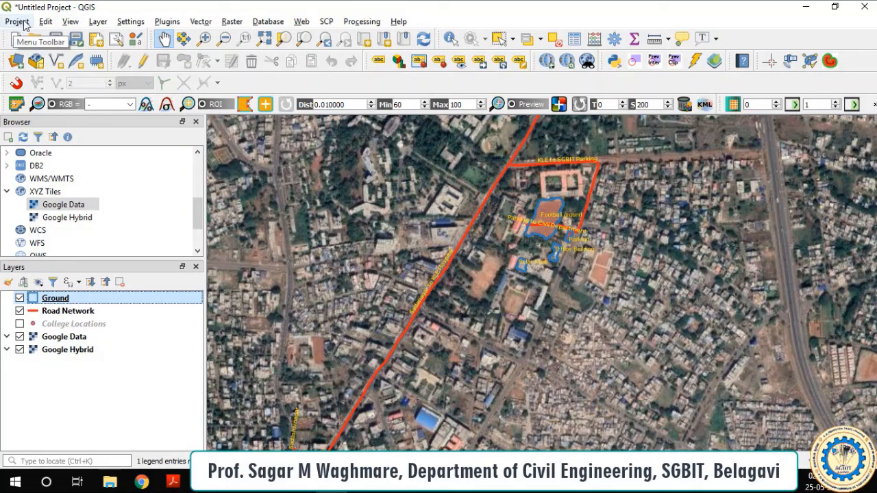
{"action": "left_click", "coordinate": [388, 485]}
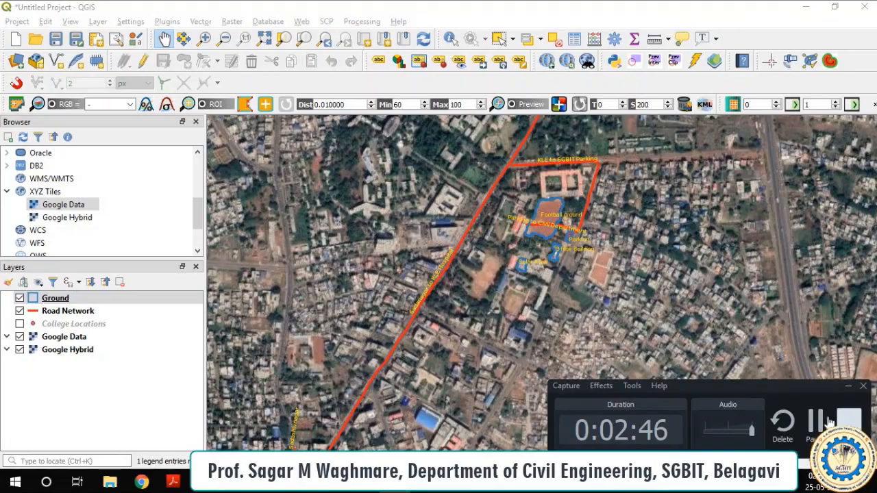